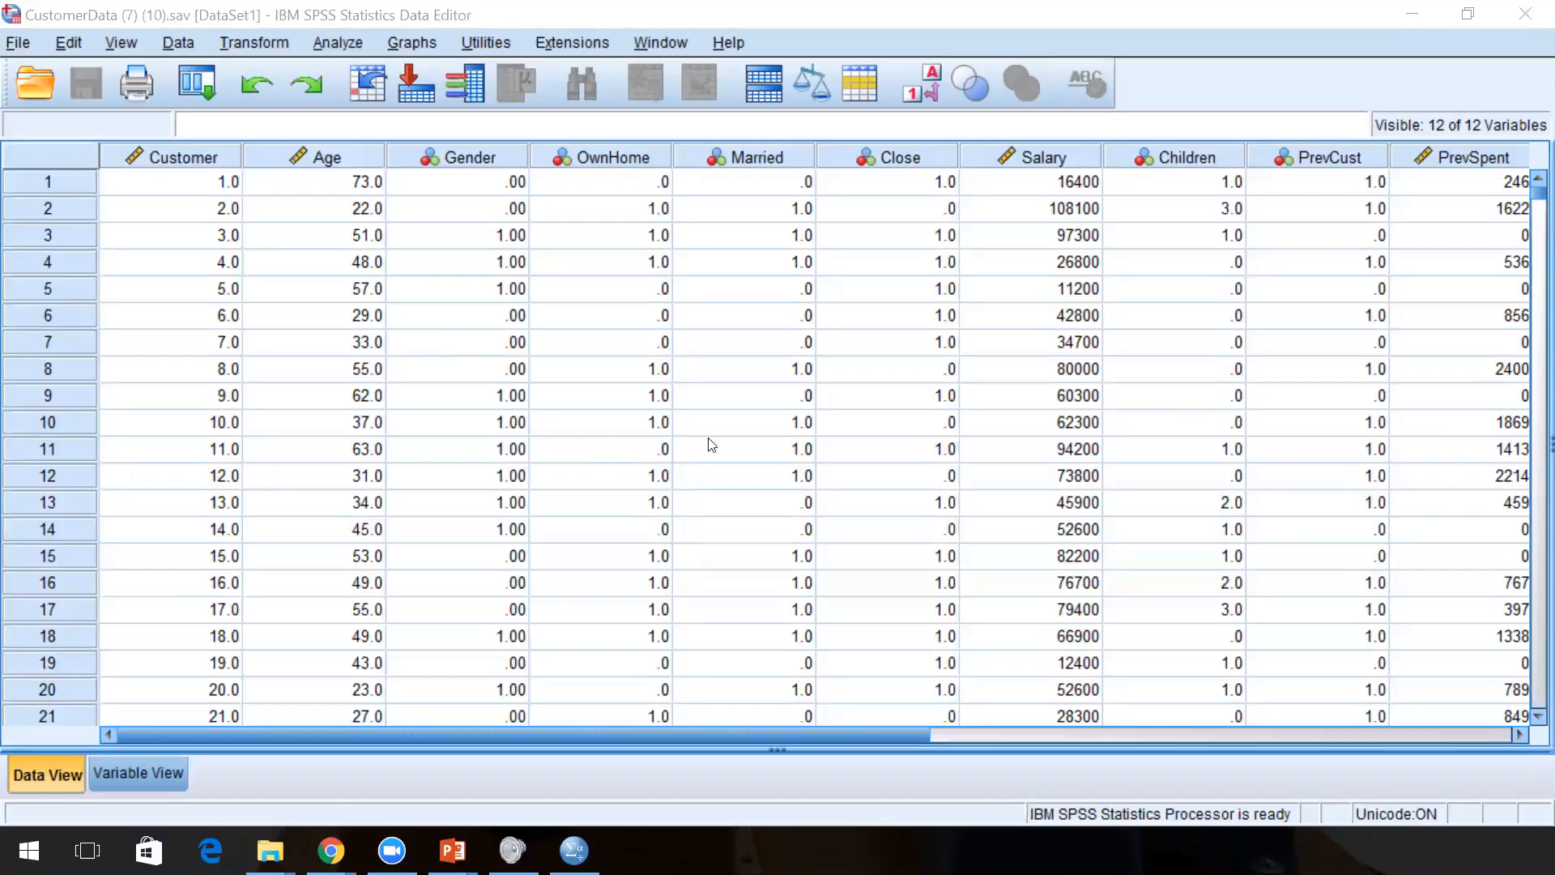
click(721, 417)
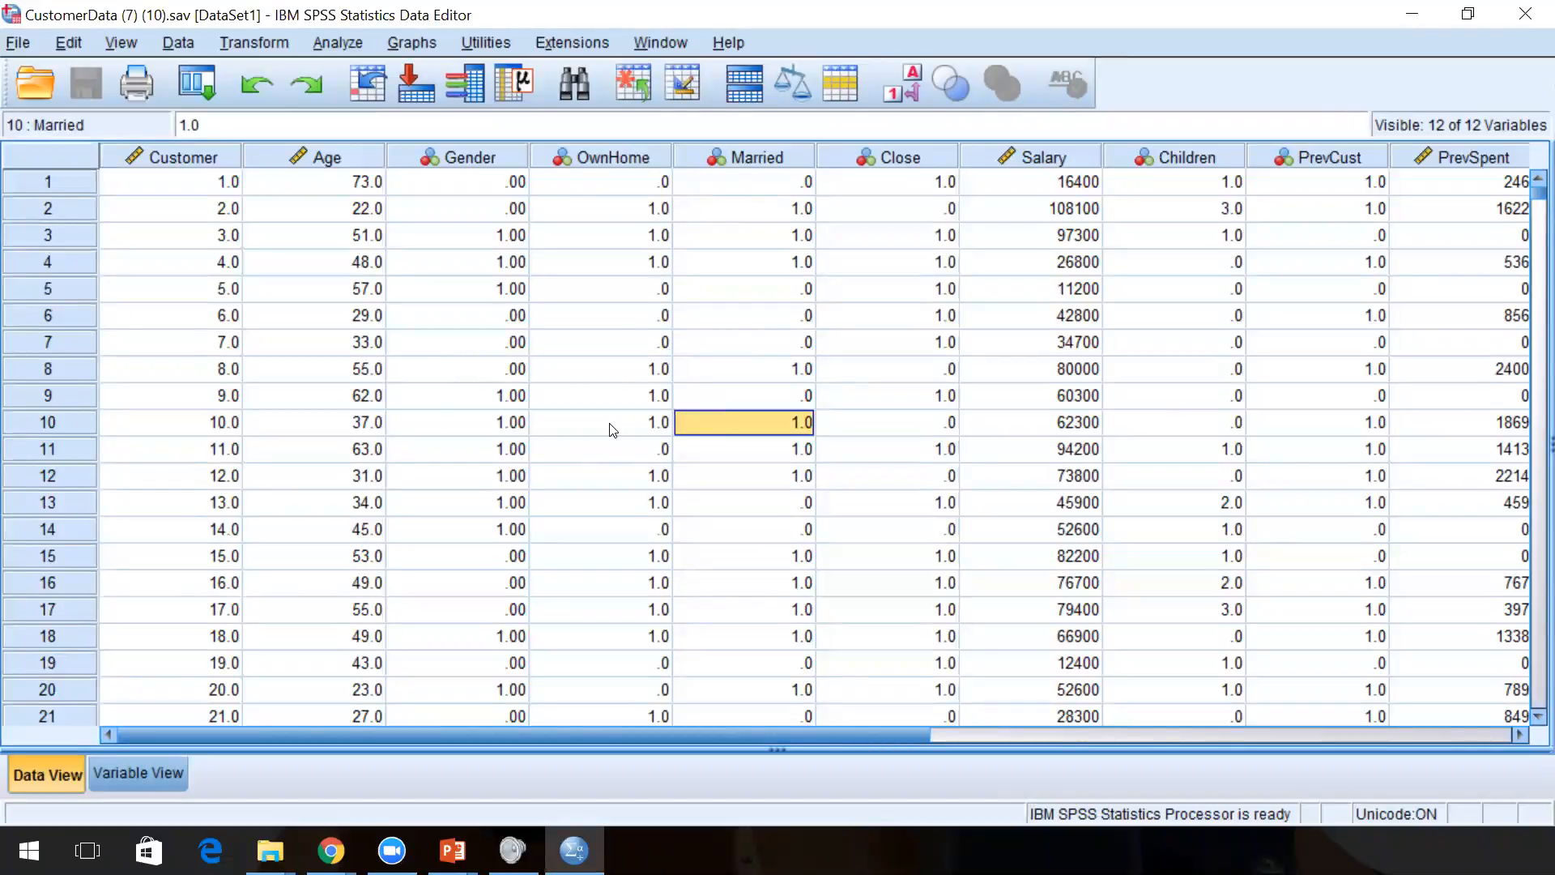
scroll(619, 473, down, 1)
scroll(619, 473, up, 1)
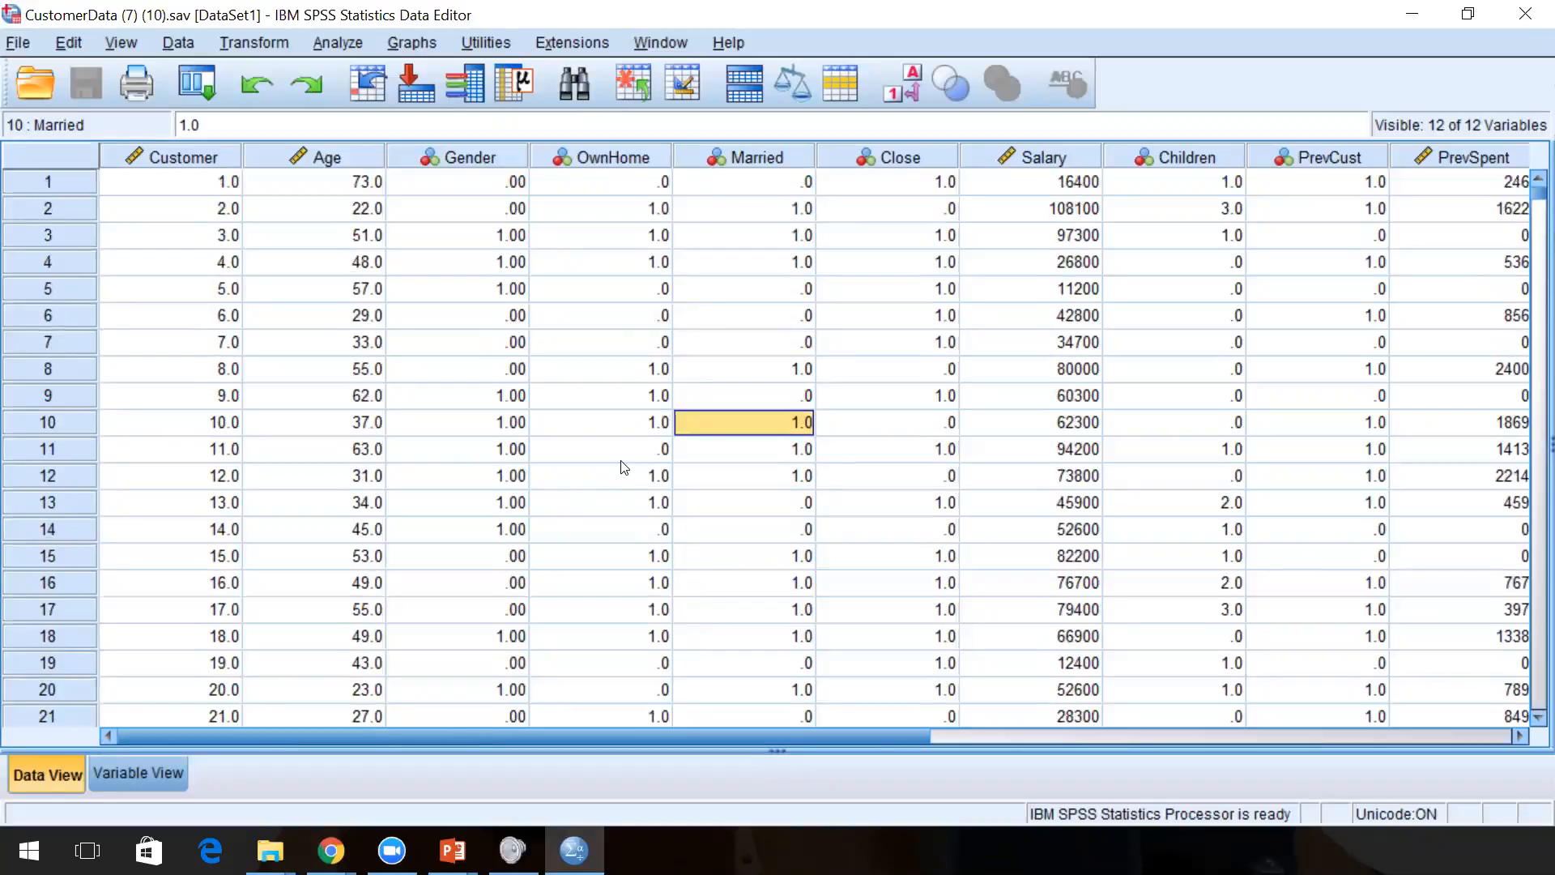
Create a new empty dataset.
click(20, 42)
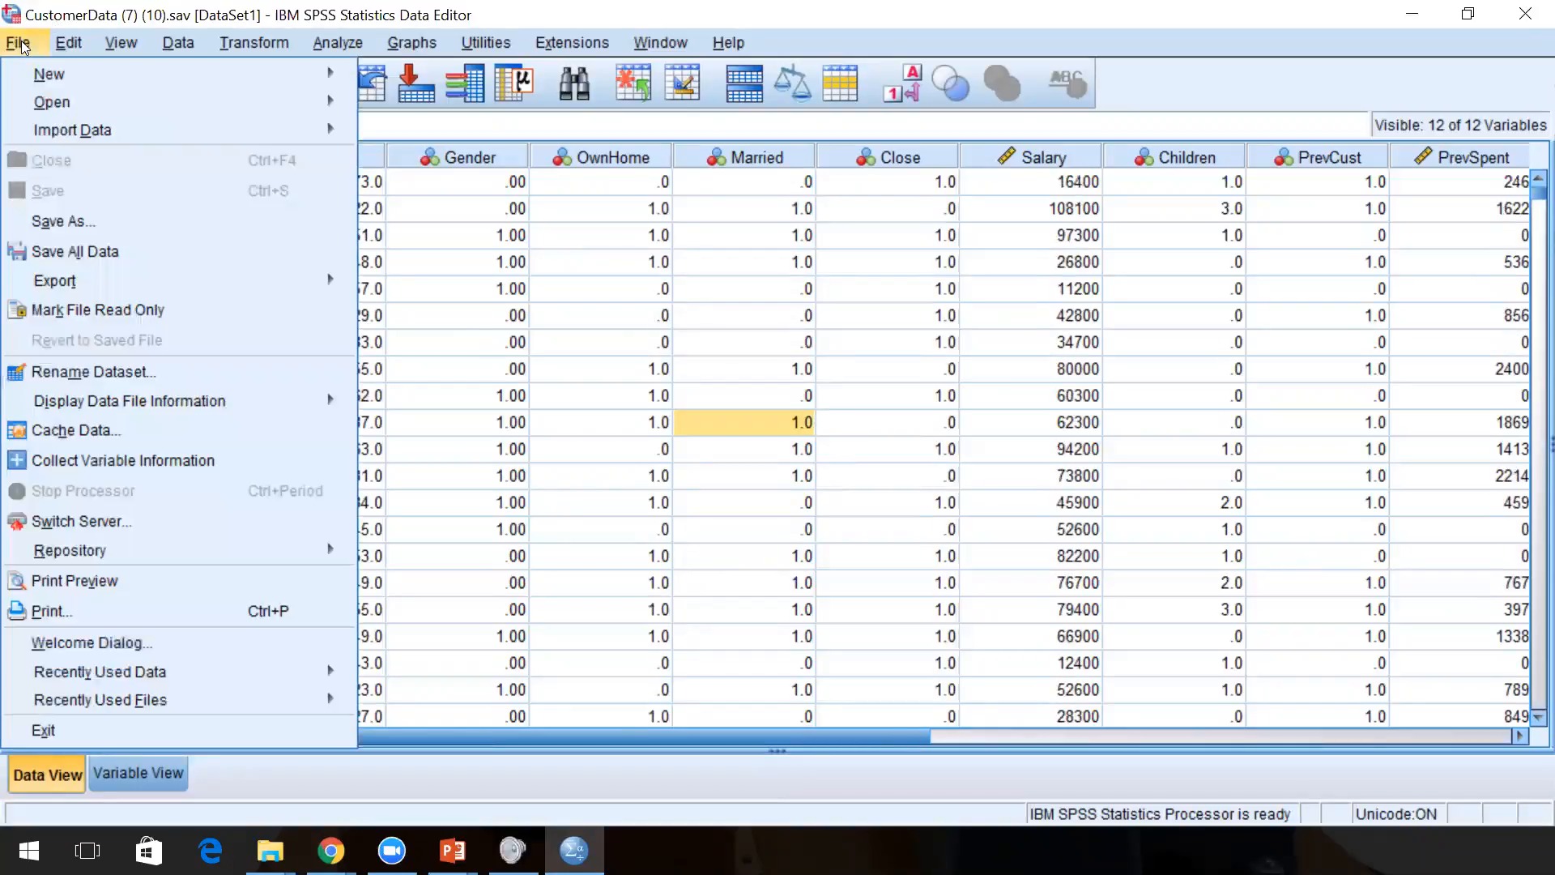
mouse_move(67, 80)
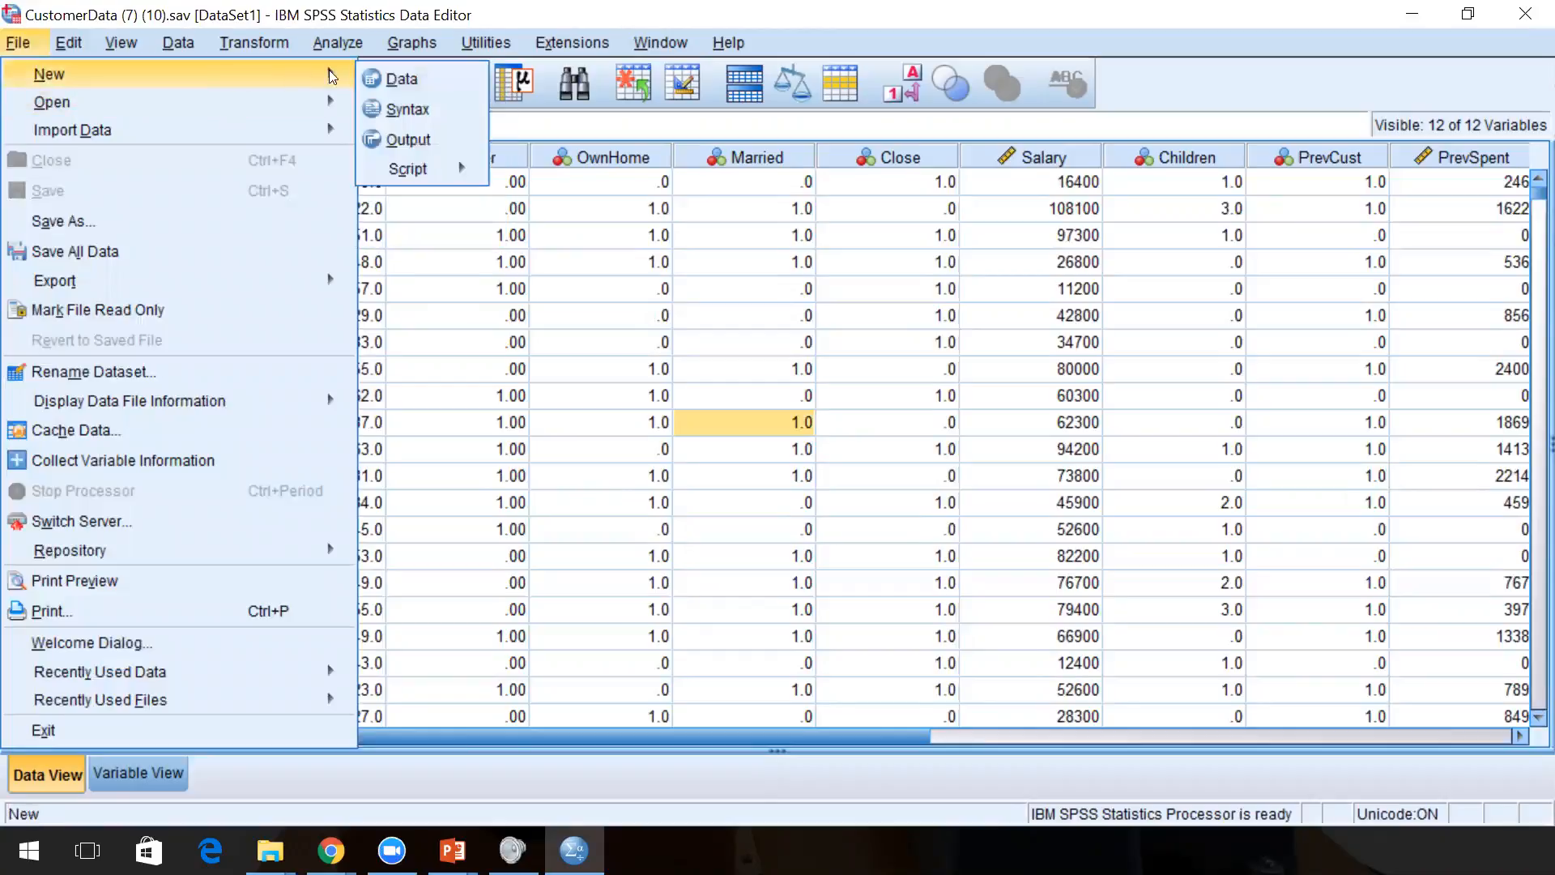
click(380, 79)
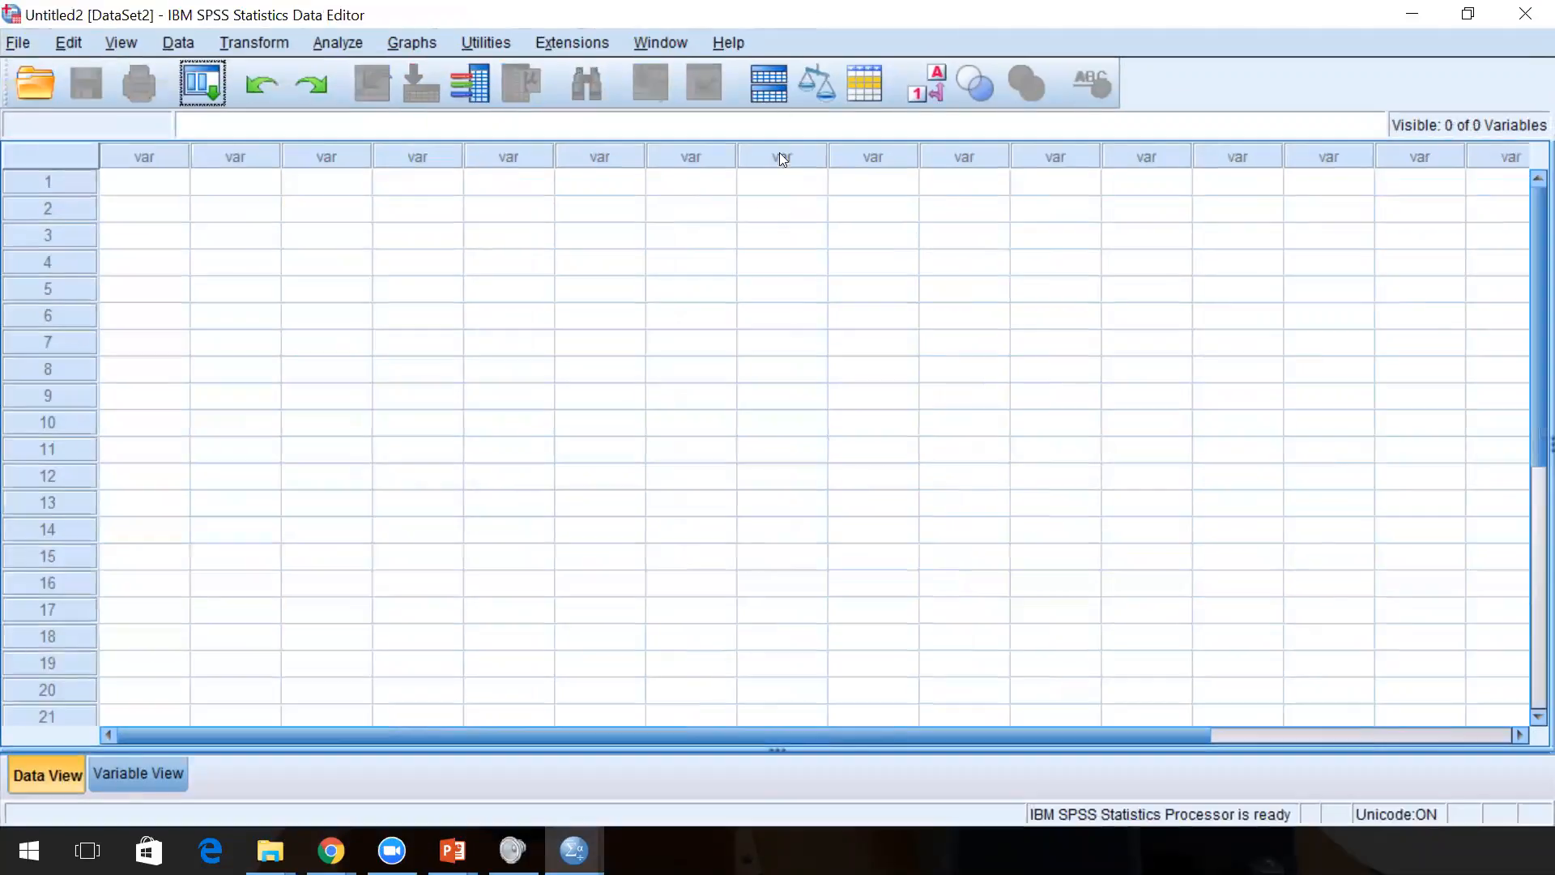
Look over the new dataset's empty data grid and its empty variable definitions.
click(276, 343)
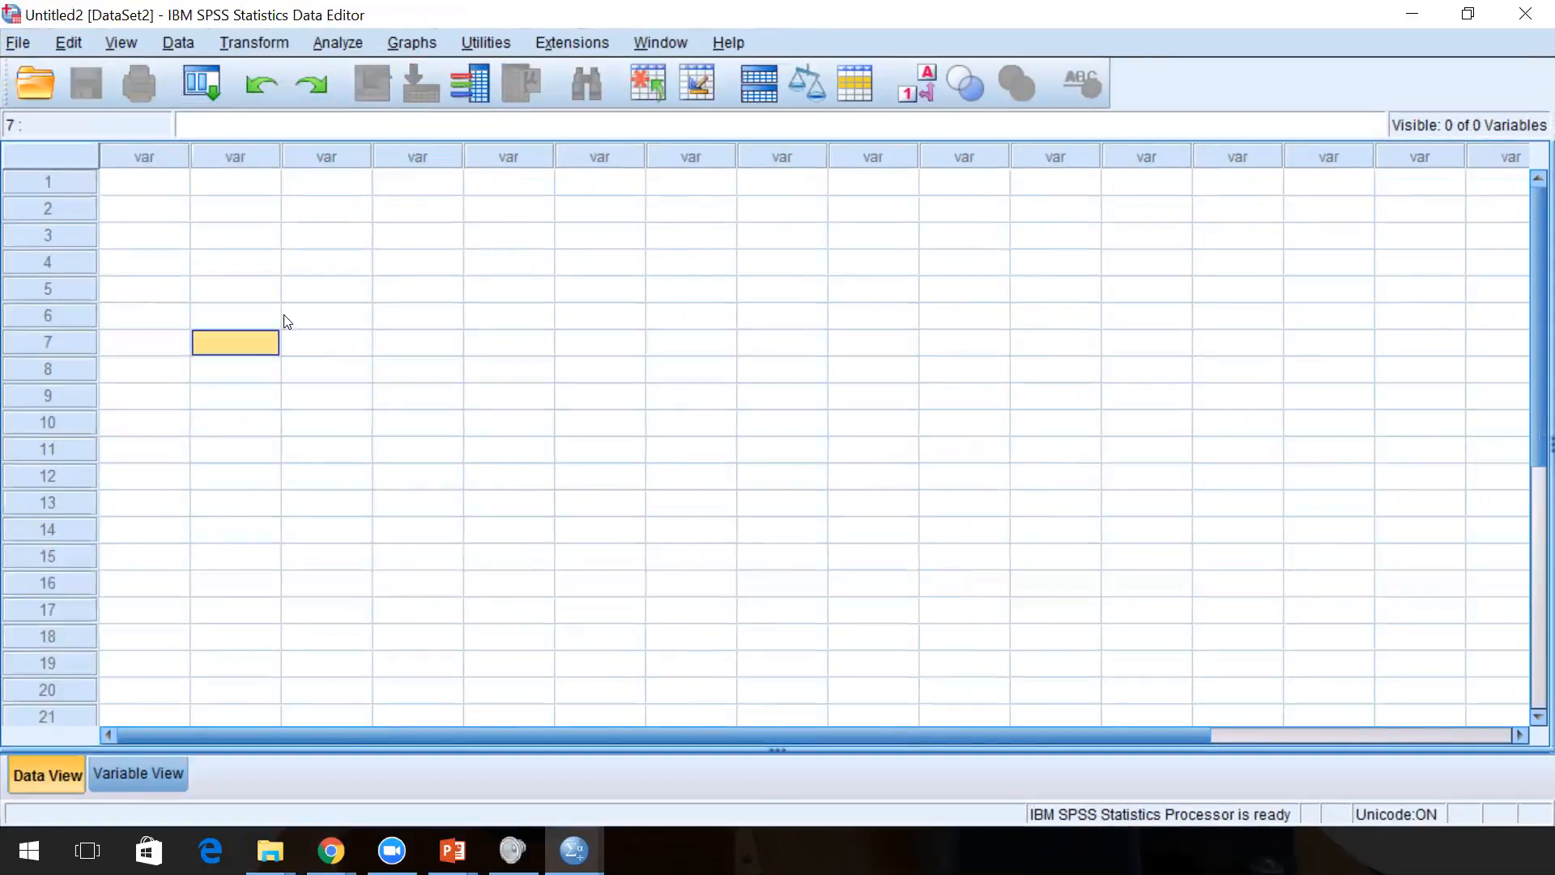
click(154, 204)
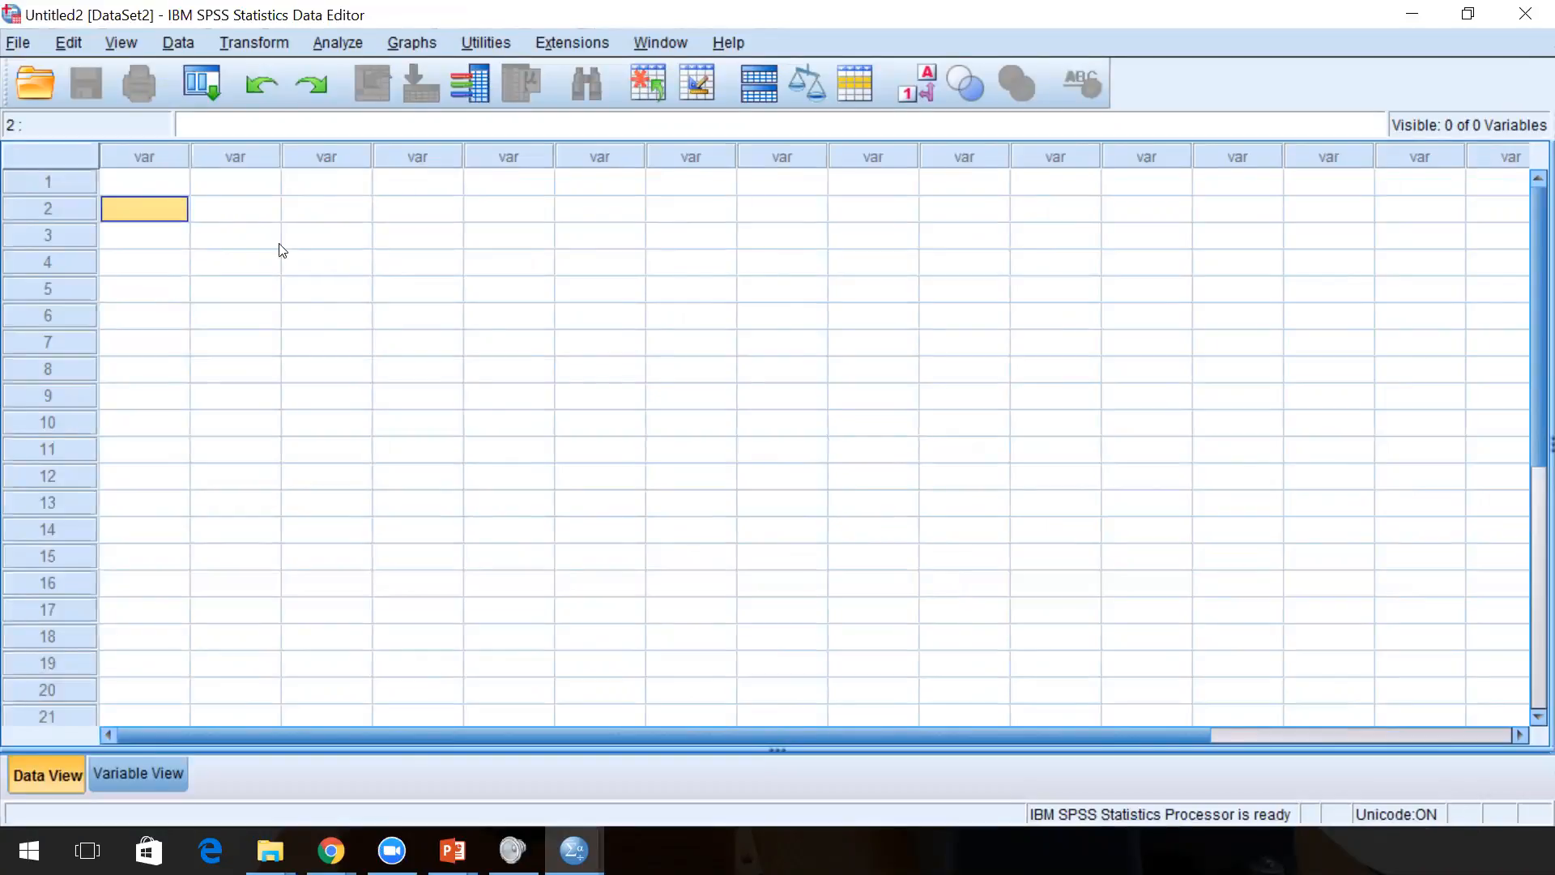
click(129, 179)
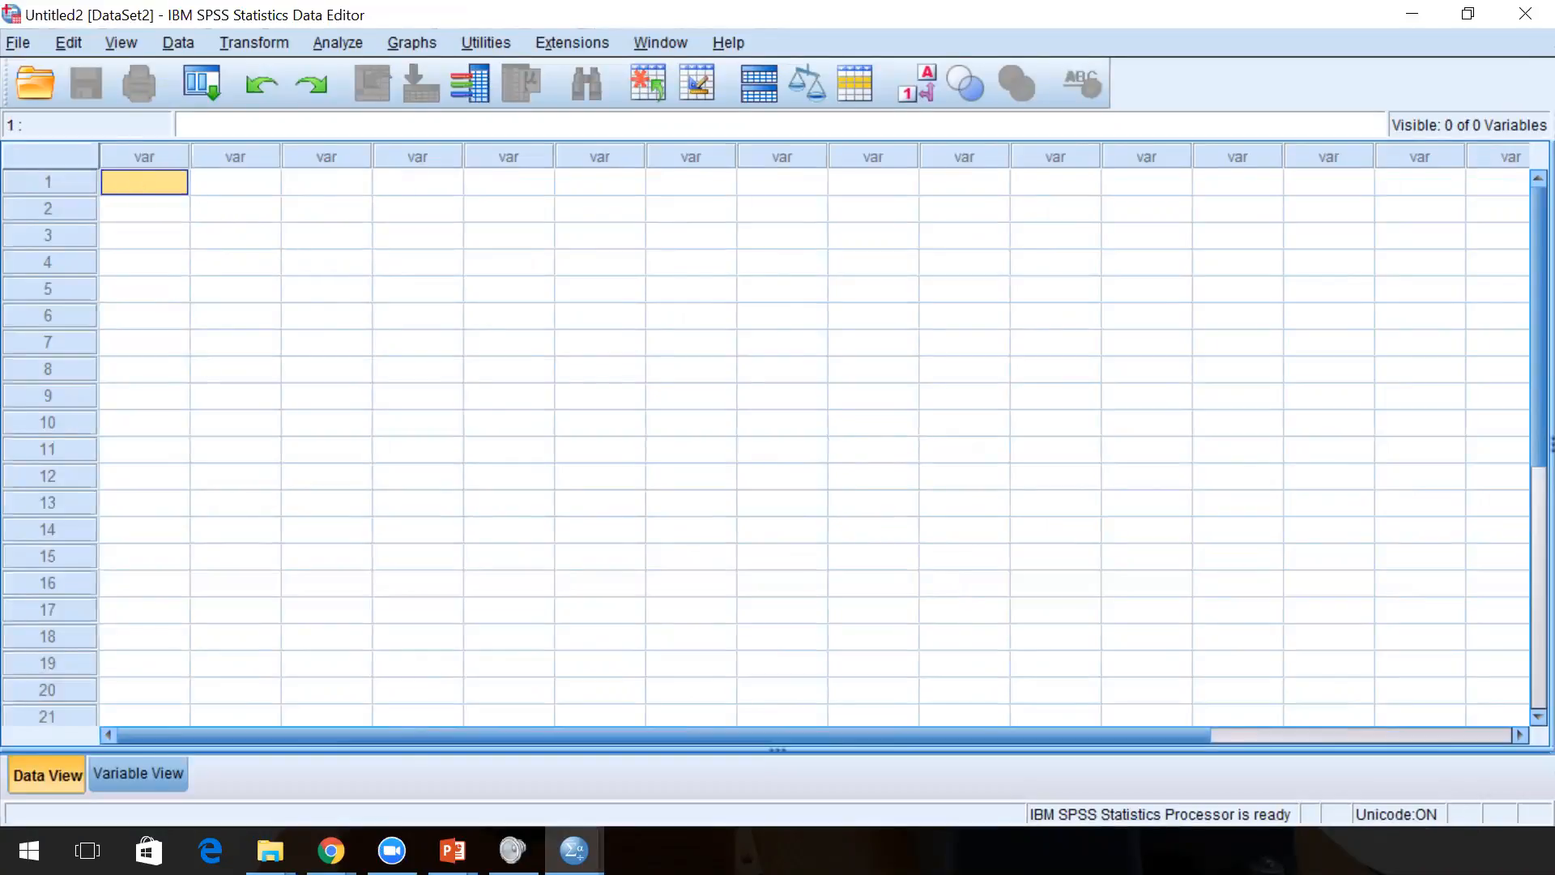
click(138, 773)
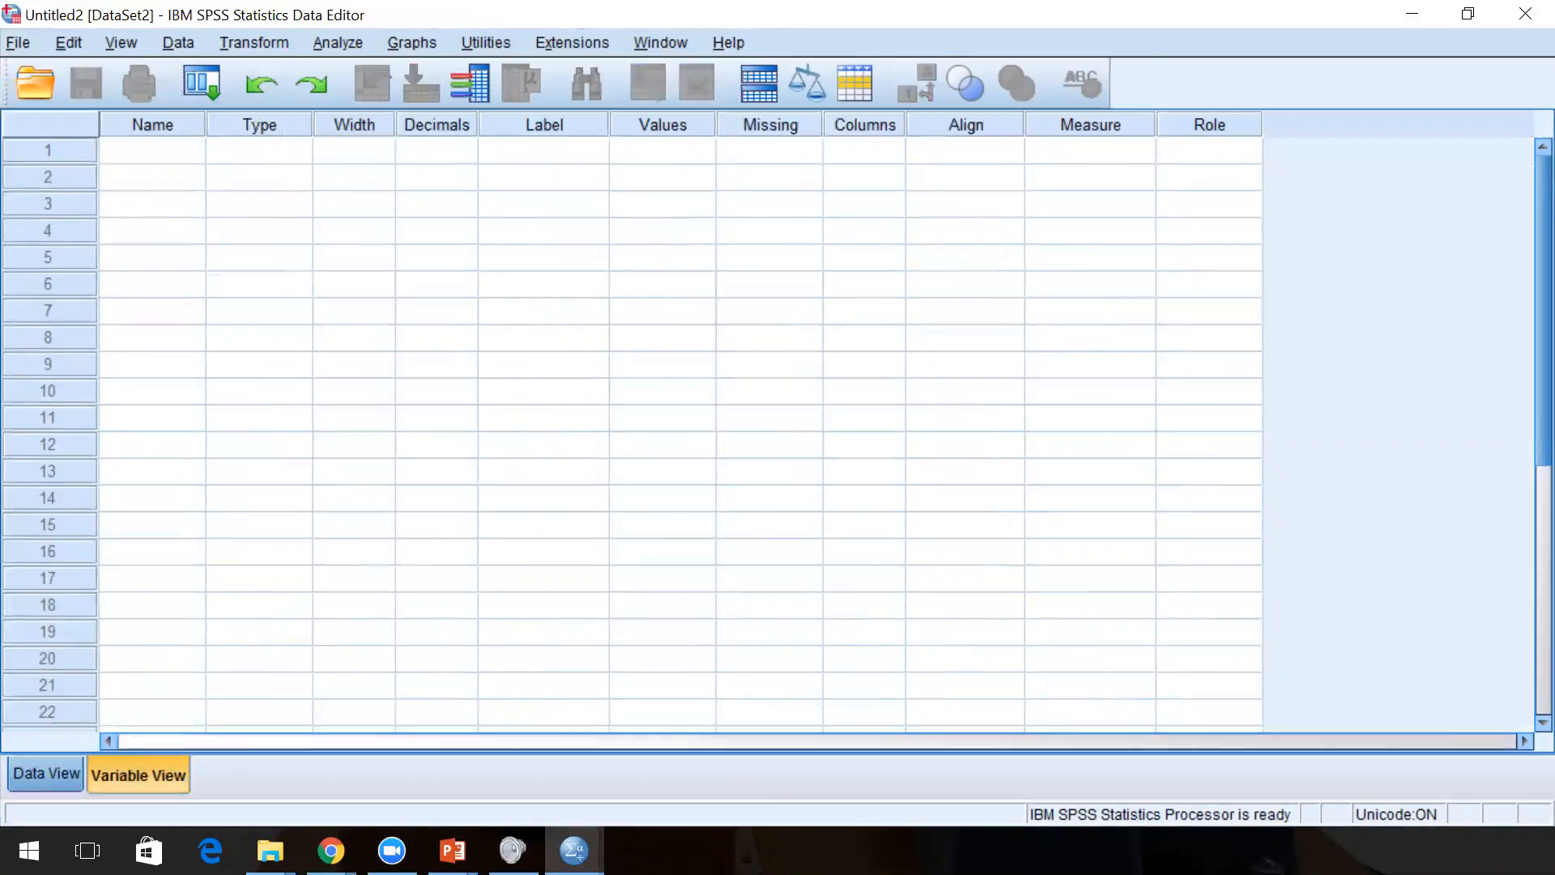
click(47, 774)
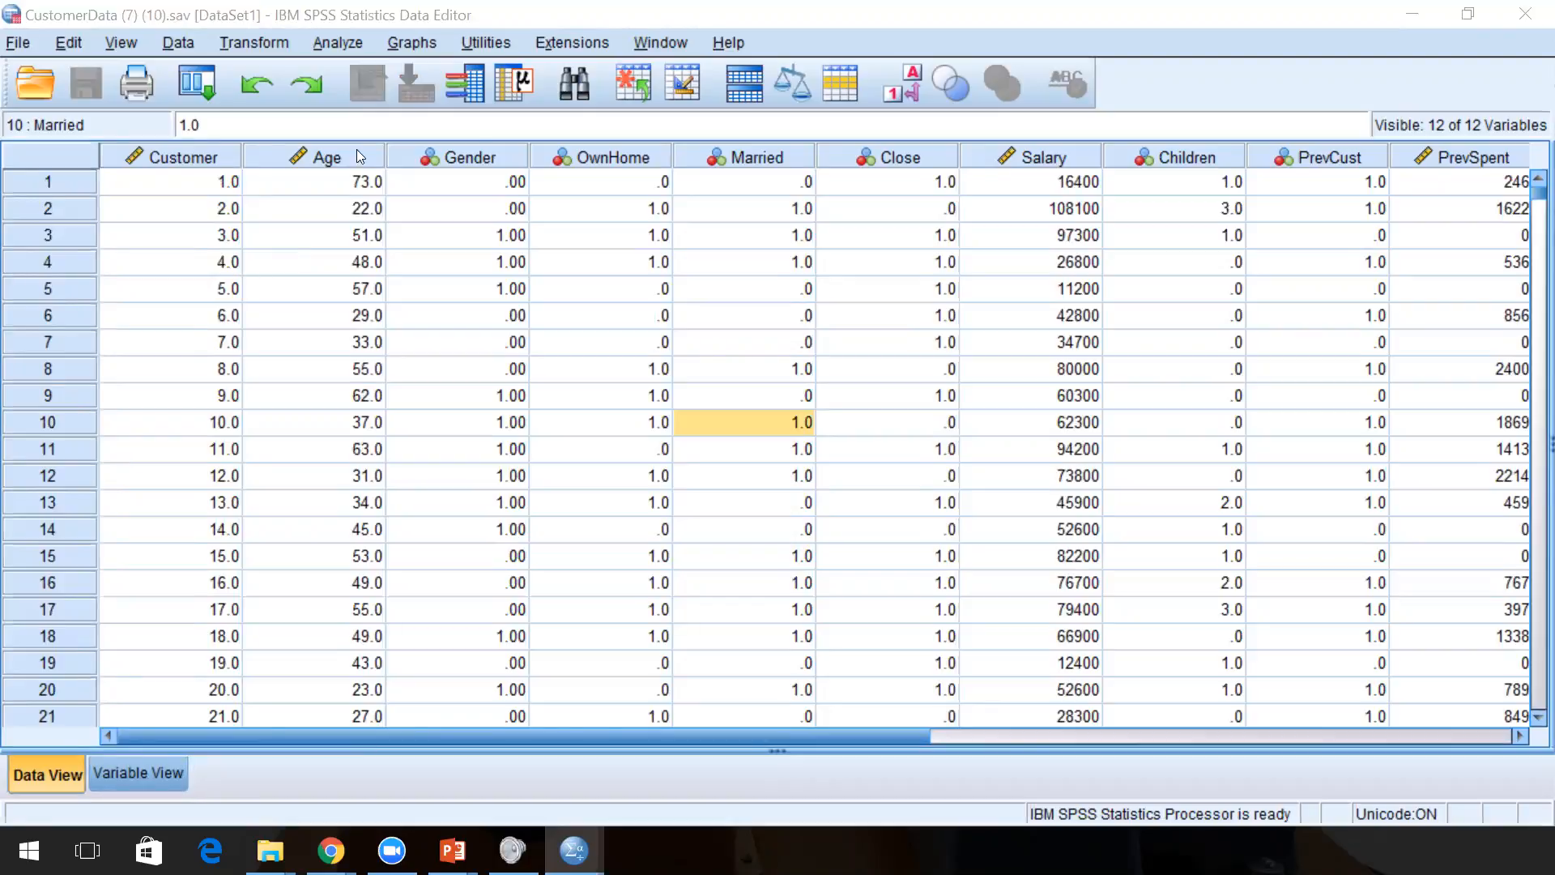
Examine the second customer's record across the variables in the CustomerData dataset.
click(601, 215)
key(Right)
key(Right)
key(Right)
key(Right)
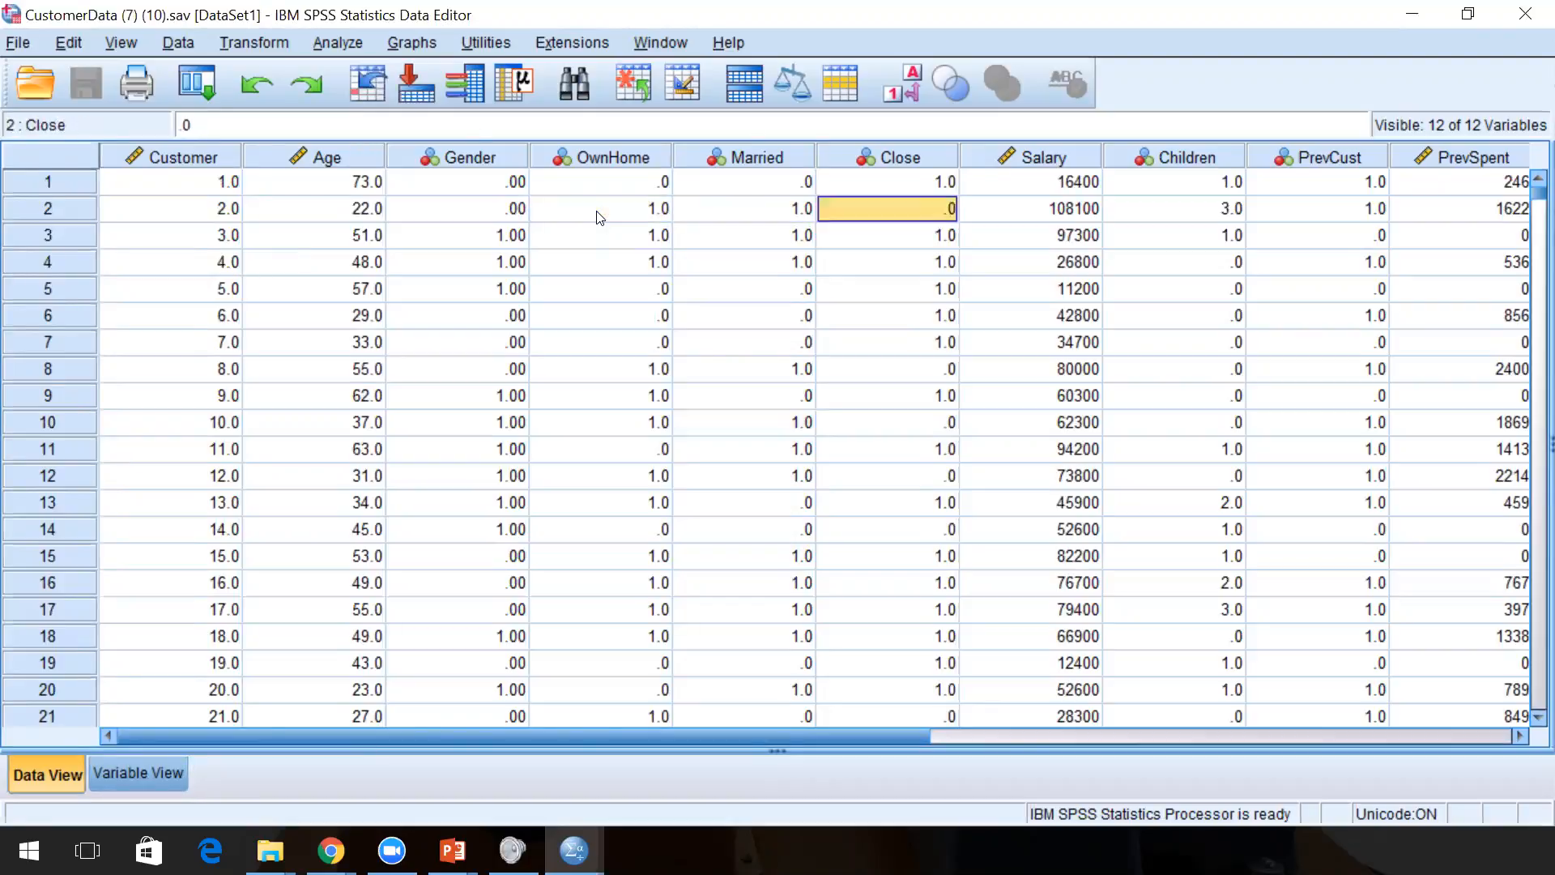
key(Left)
key(Left)
key(Left)
key(Left)
key(Left)
key(Left)
key(Left)
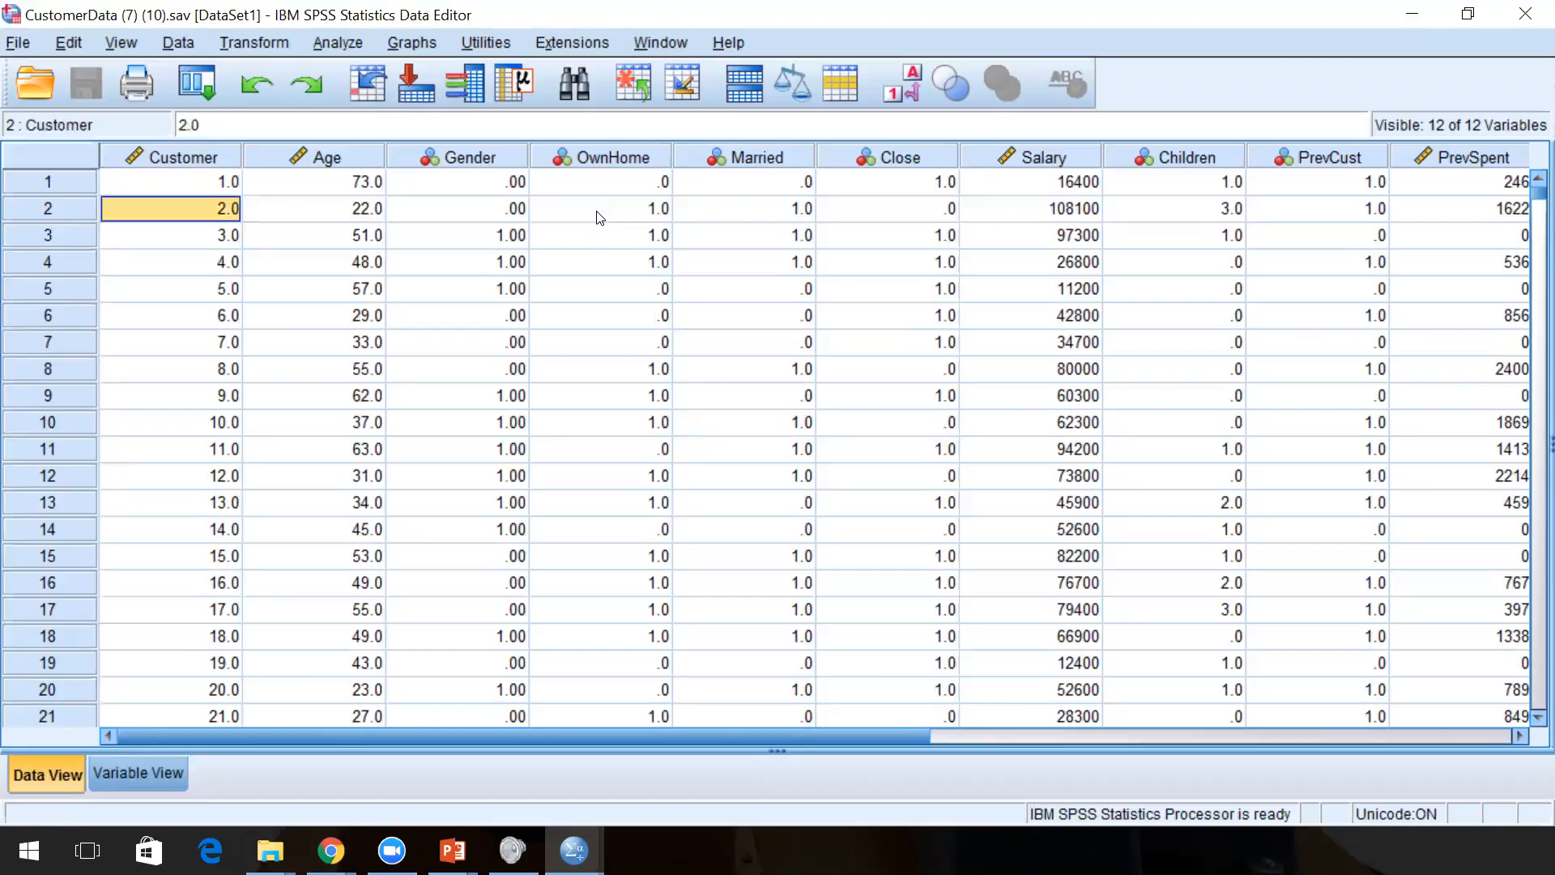
Define the variables Age and Salary in the first two rows of the new dataset's variable definitions.
click(138, 773)
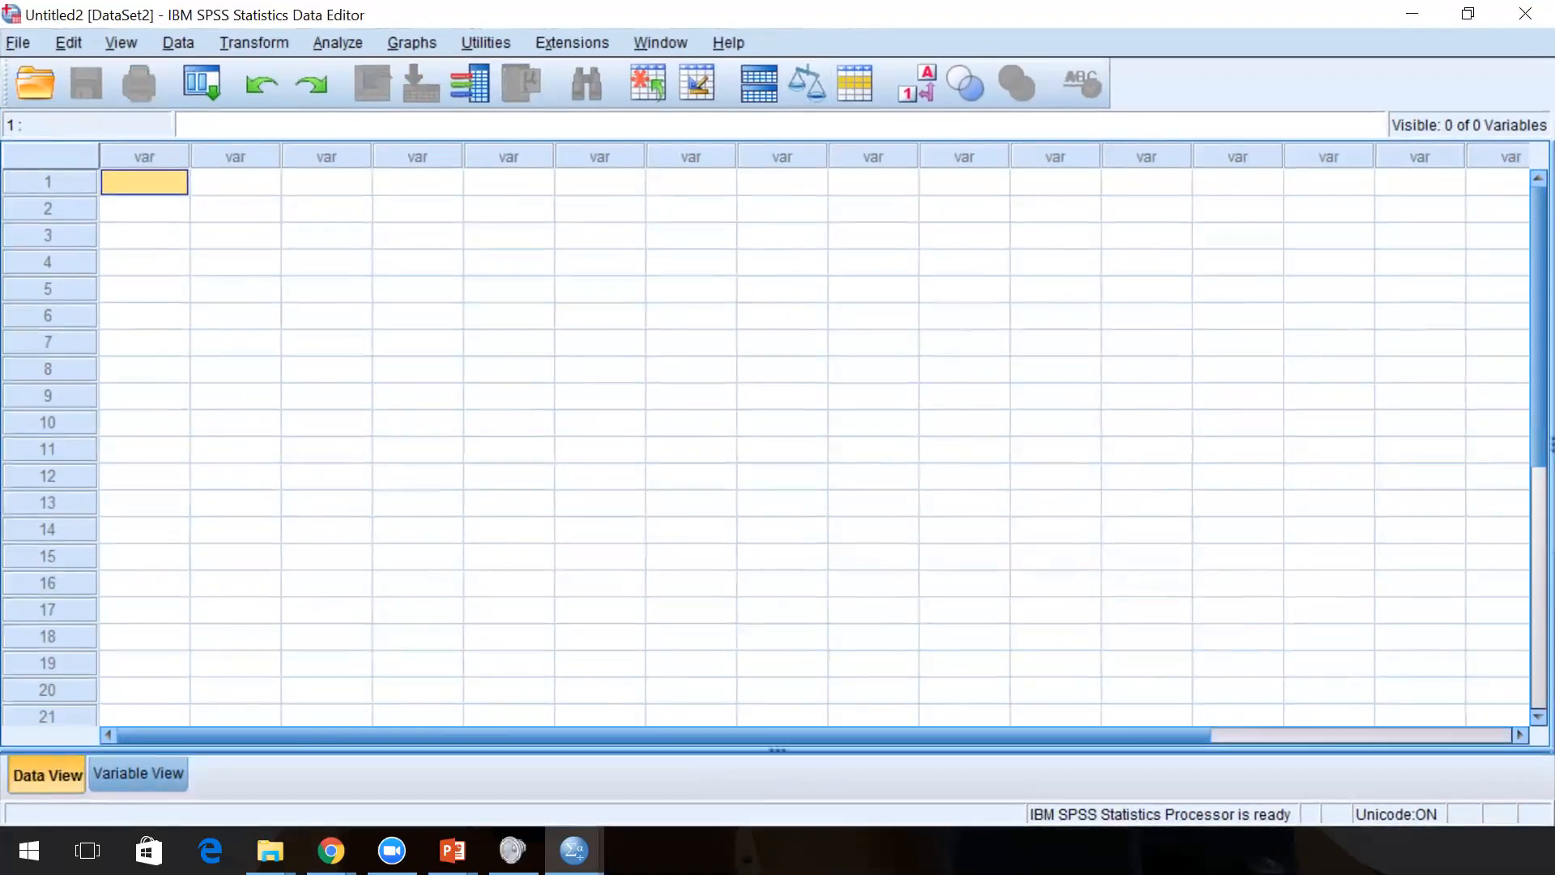
click(138, 775)
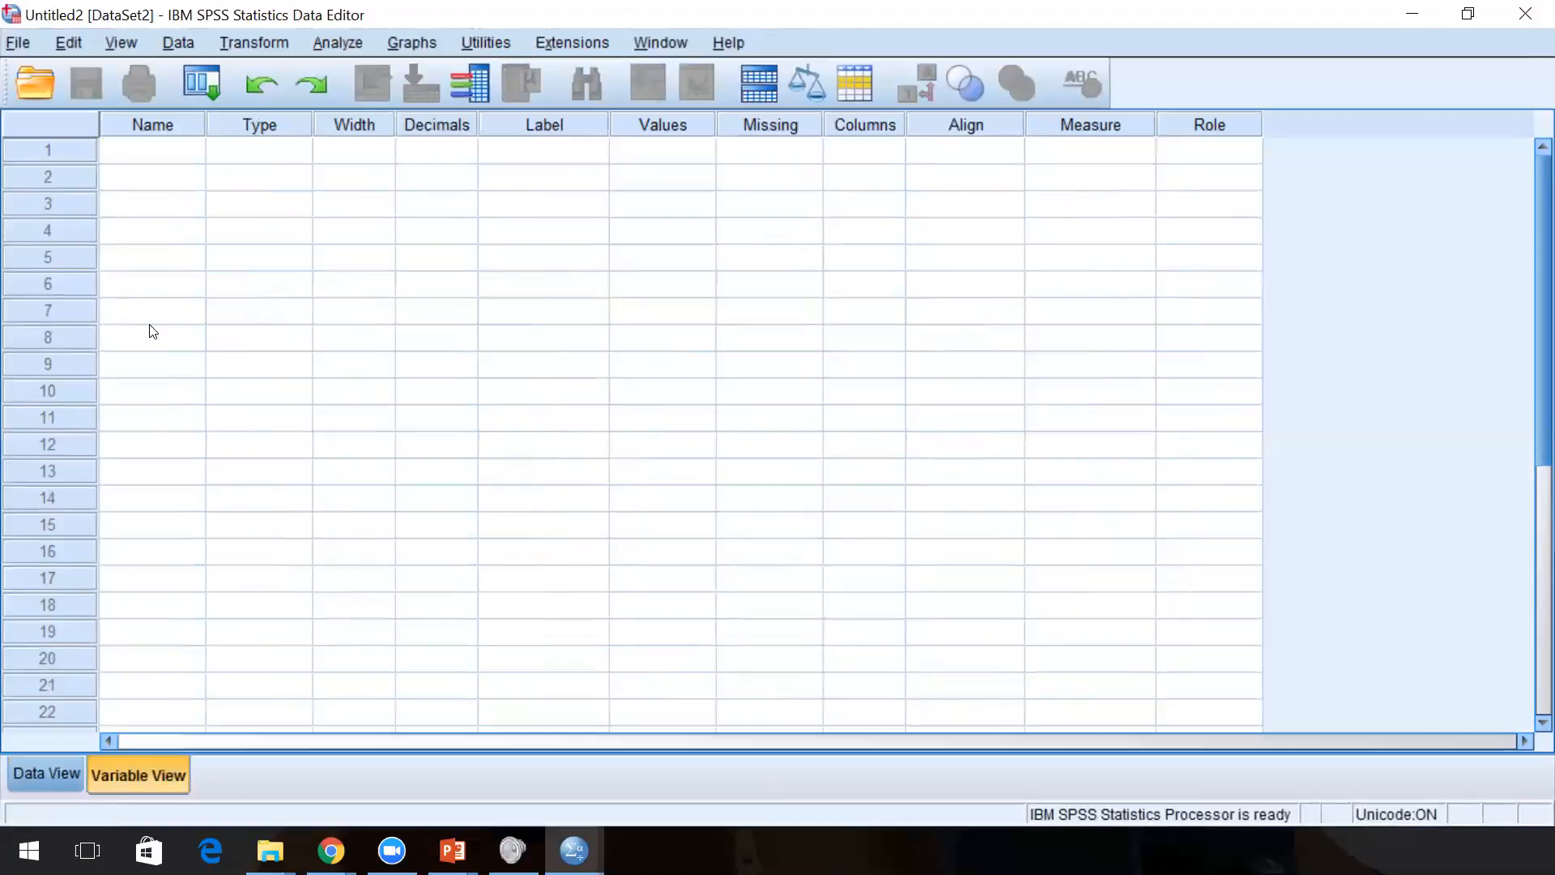
click(152, 150)
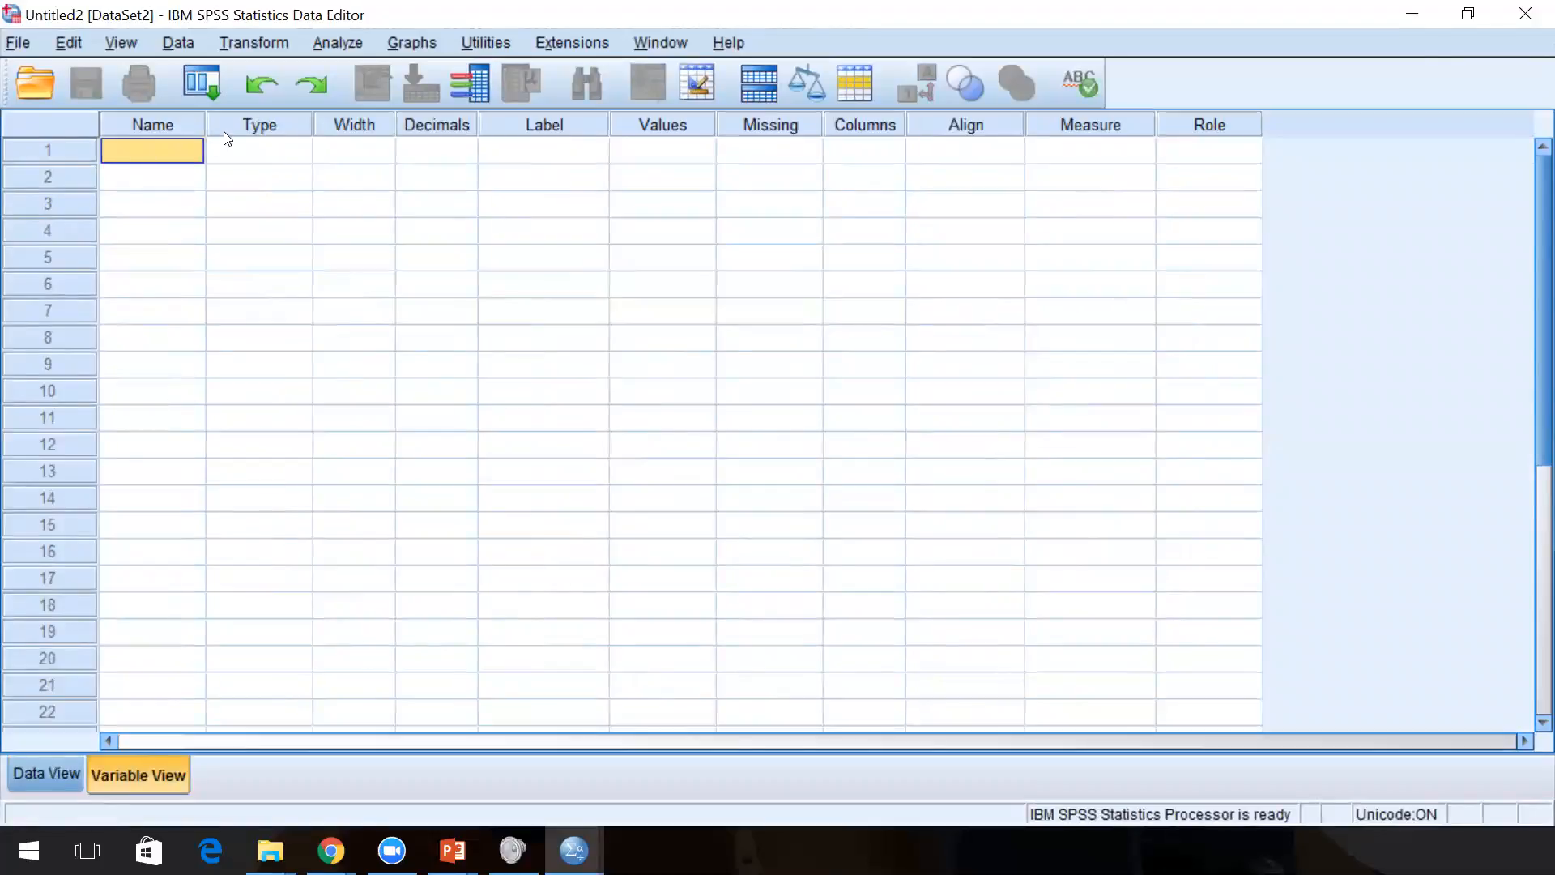
text(Age)
key(Return)
text(Sa)
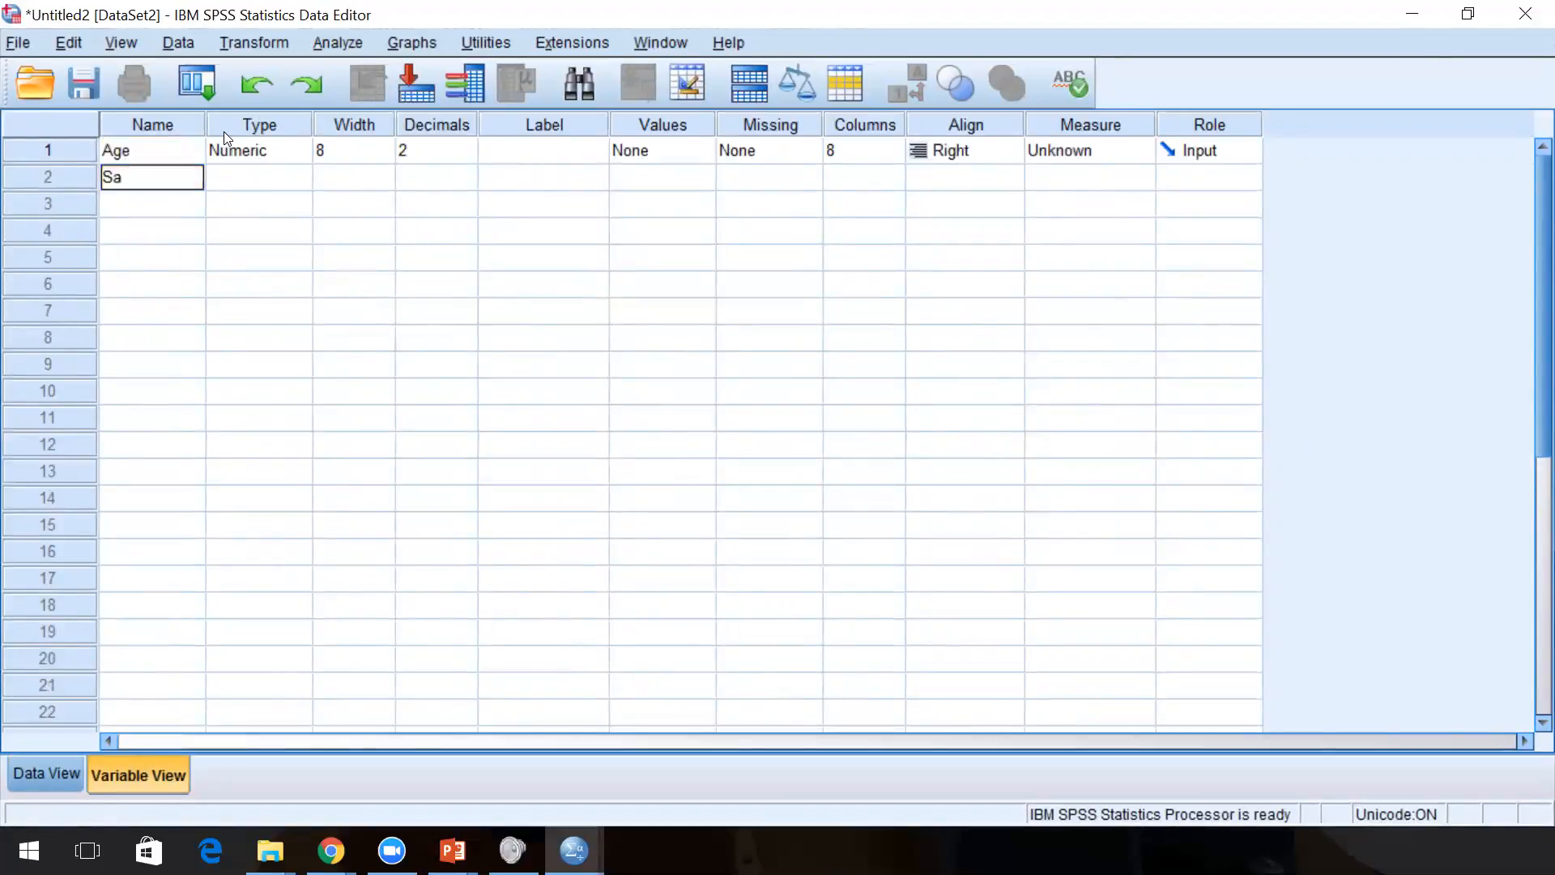
text(lary)
key(Return)
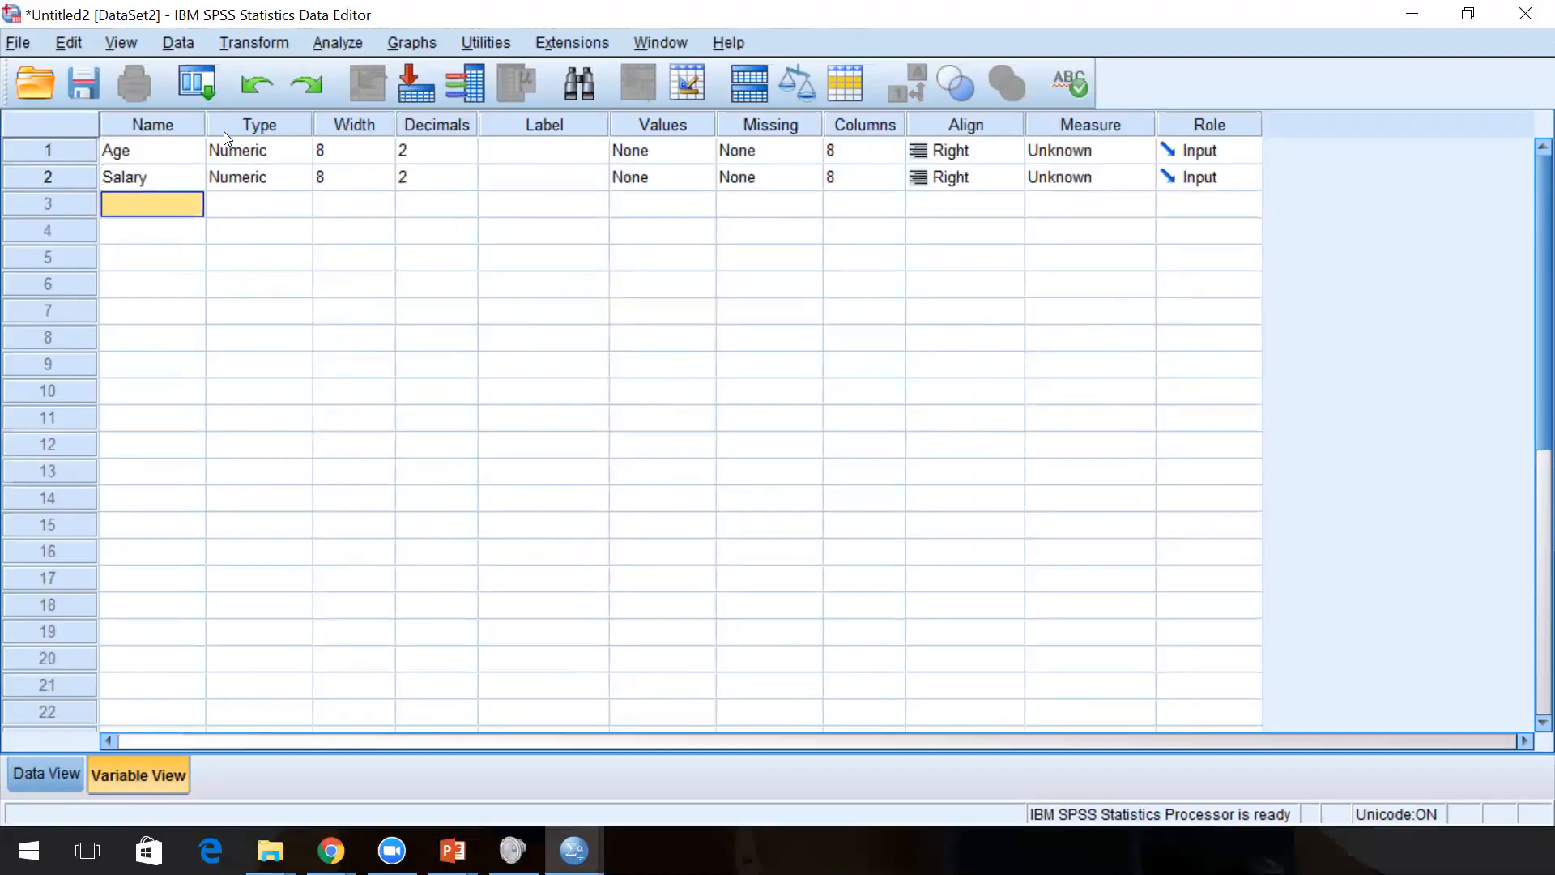
Try to add a third variable named "Married?".
text(Marrid)
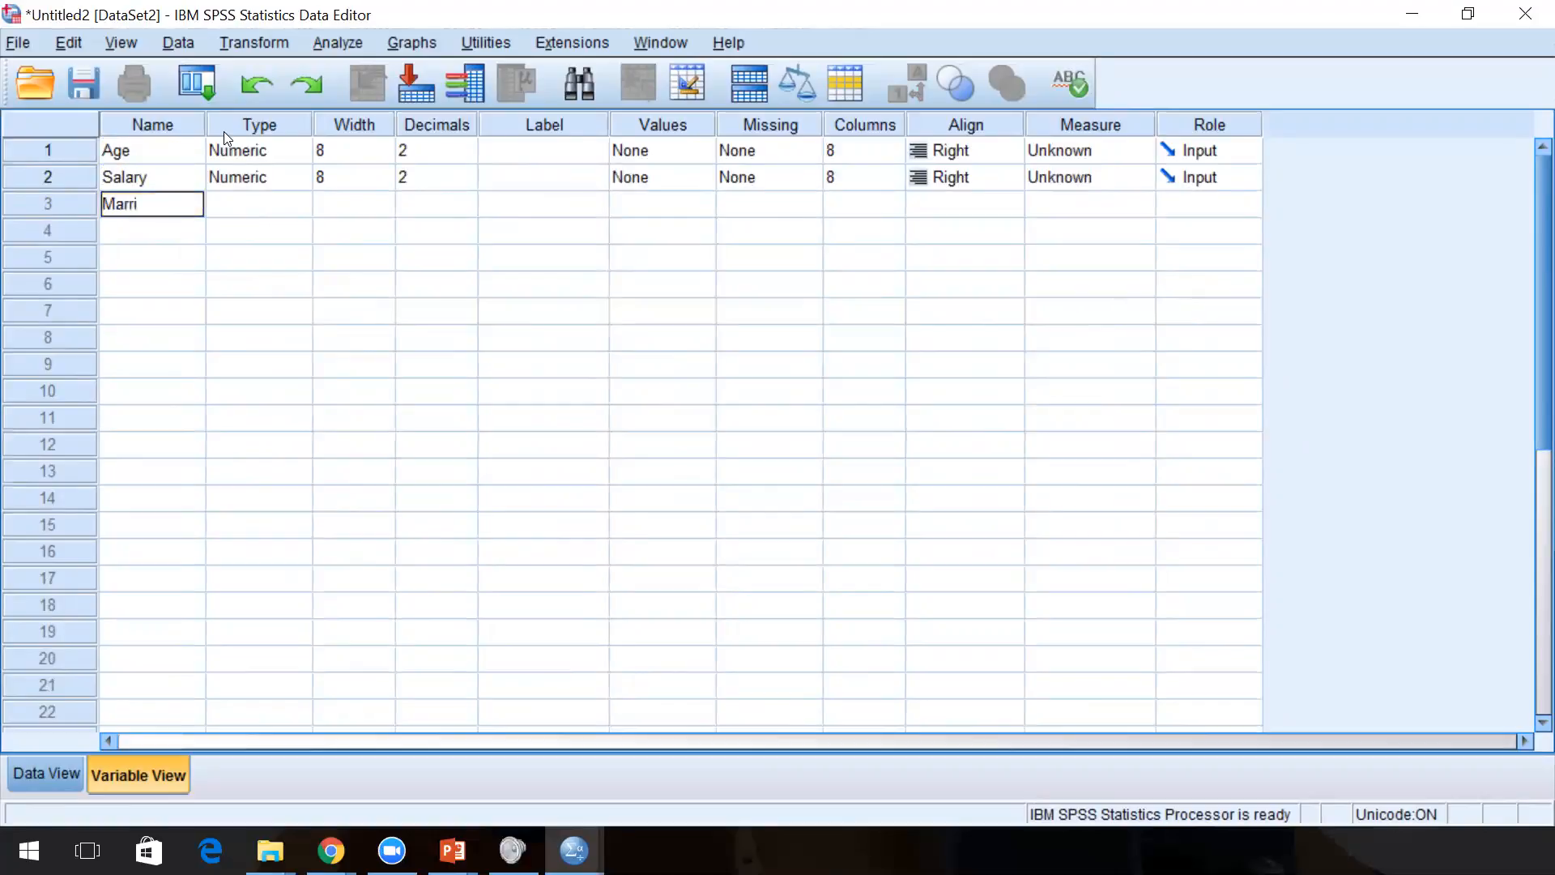
key(BackSpace)
key(BackSpace)
text(ied?)
key(Return)
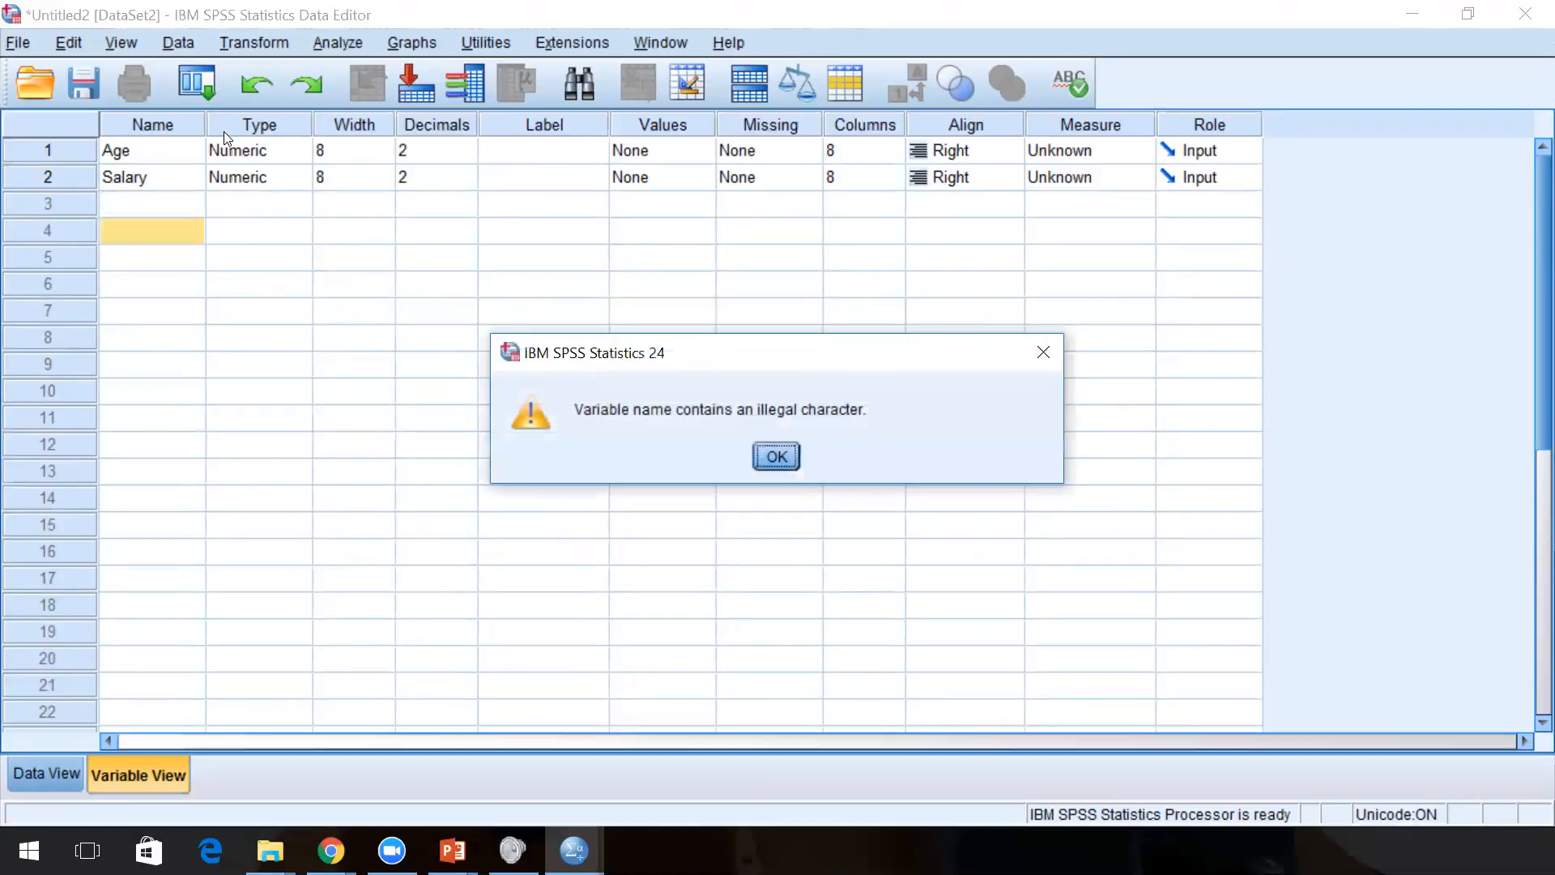
click(776, 456)
Add a third variable named Married.
click(157, 210)
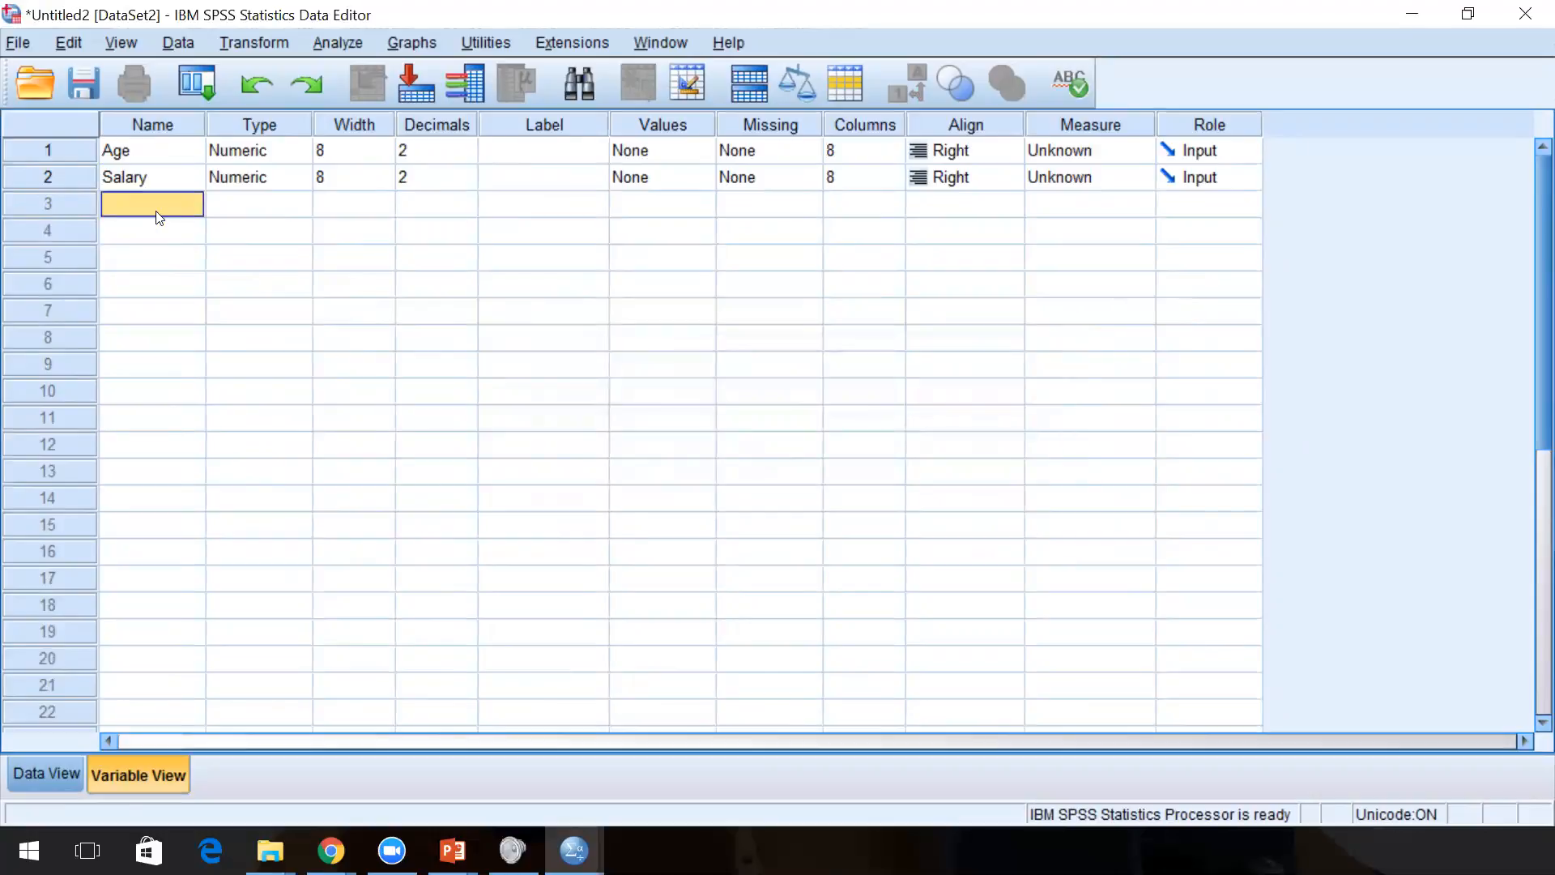
text(Marrid)
key(BackSpace)
text(ed)
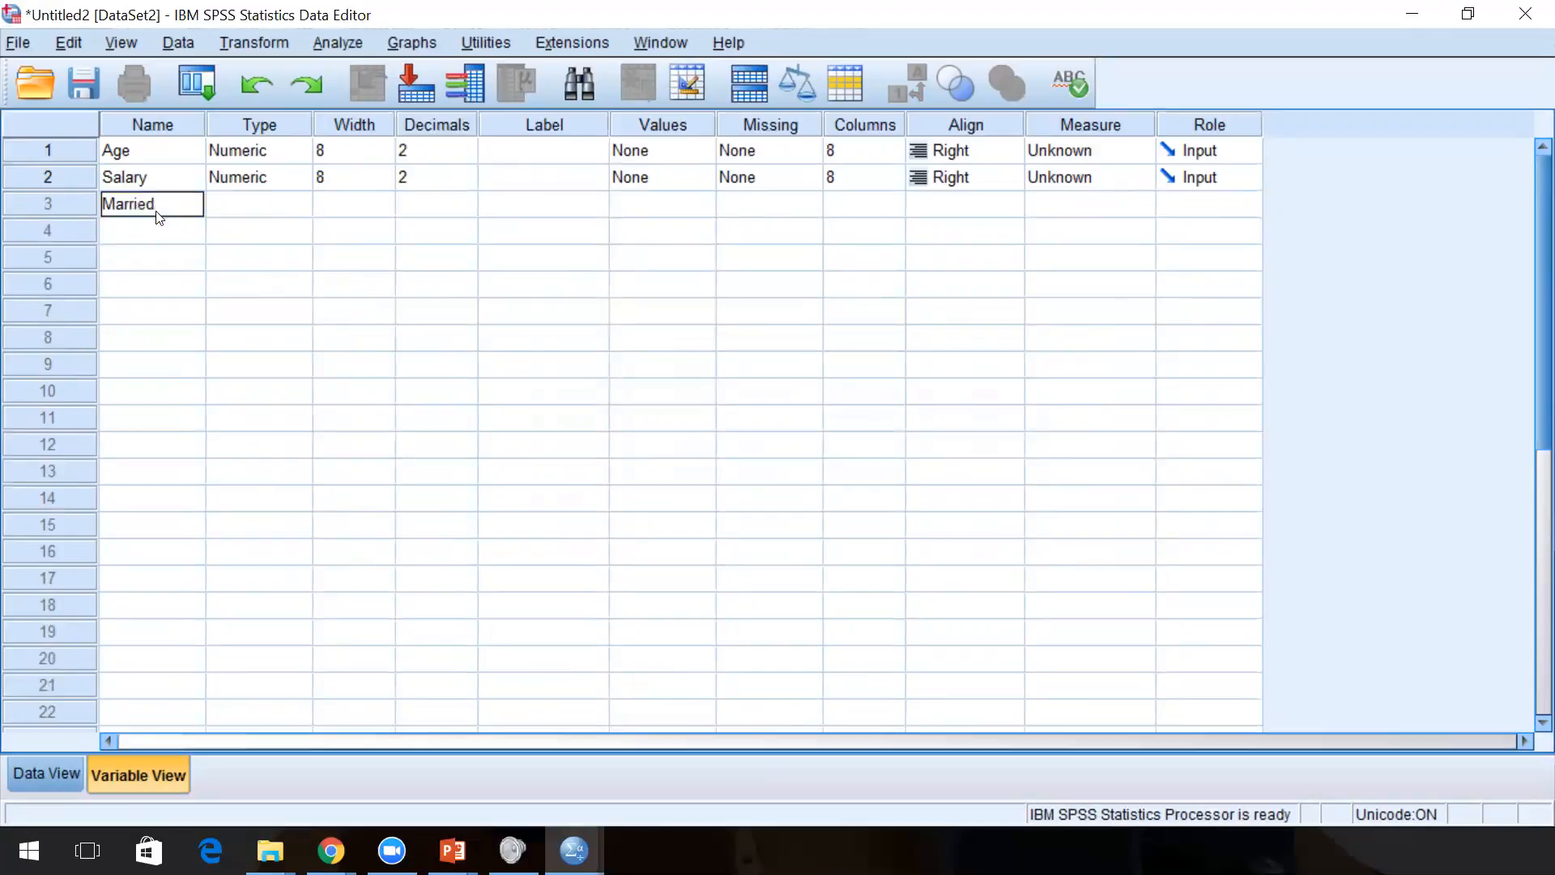
key(Return)
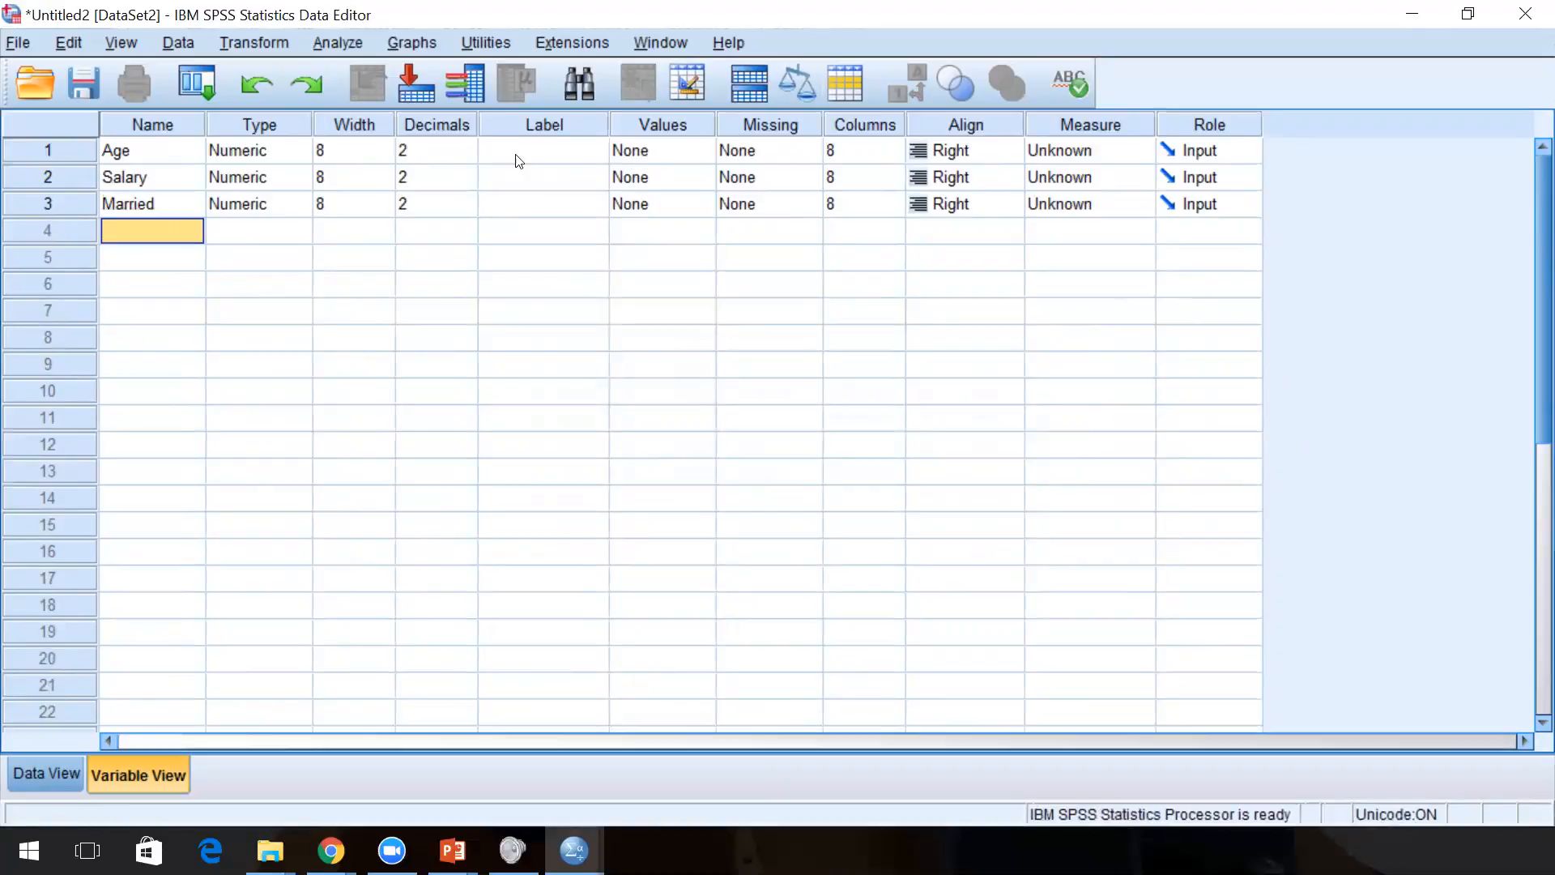
Set the measurement level to Scale for Age and Salary and to Nominal for Married.
click(1089, 150)
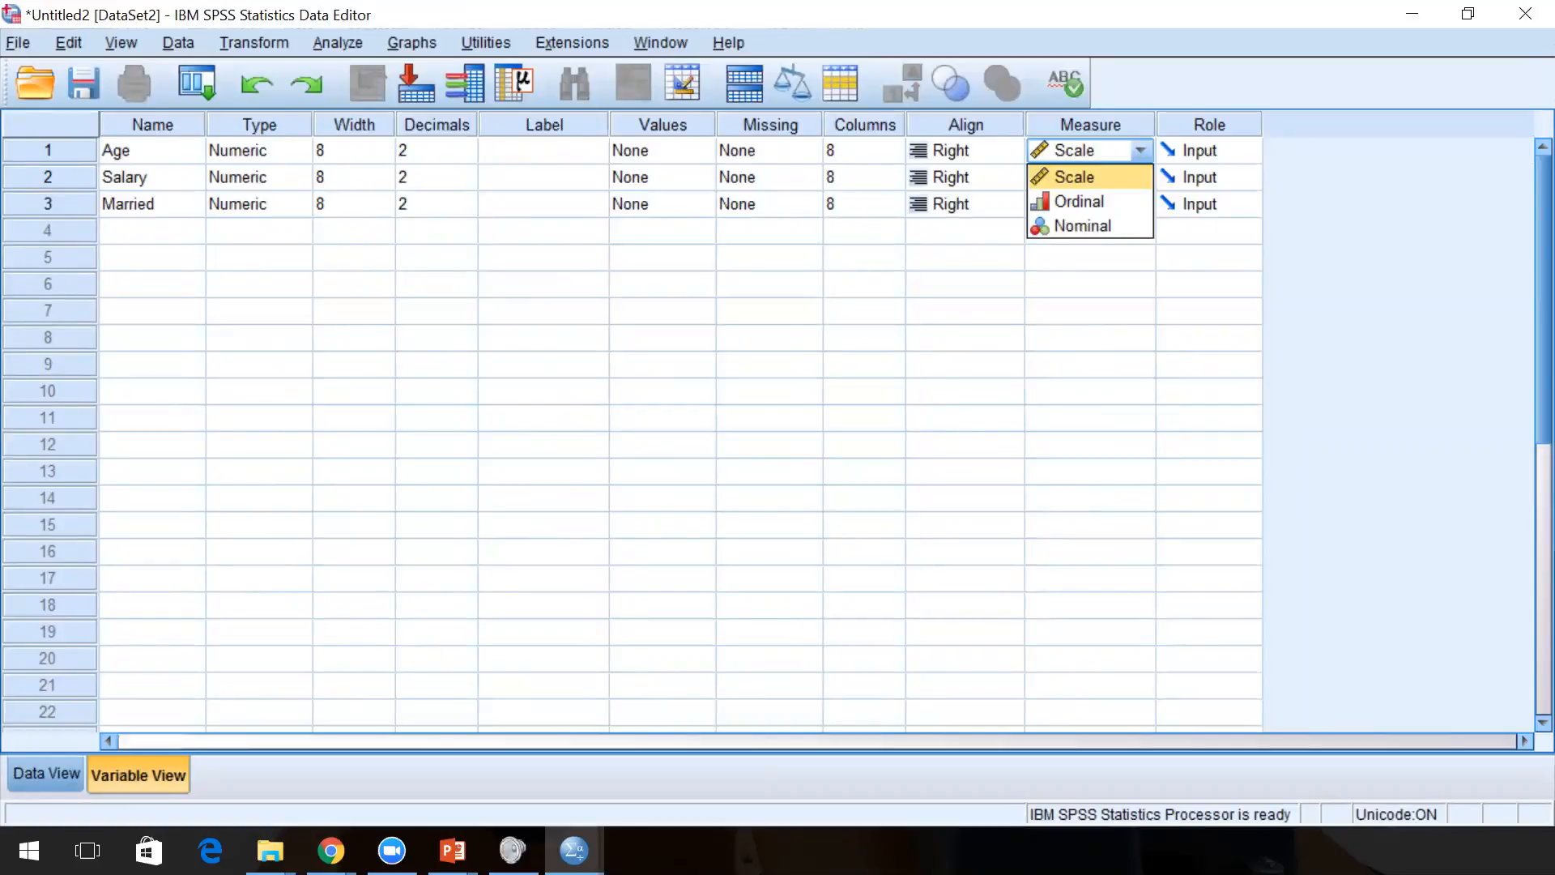
key(Escape)
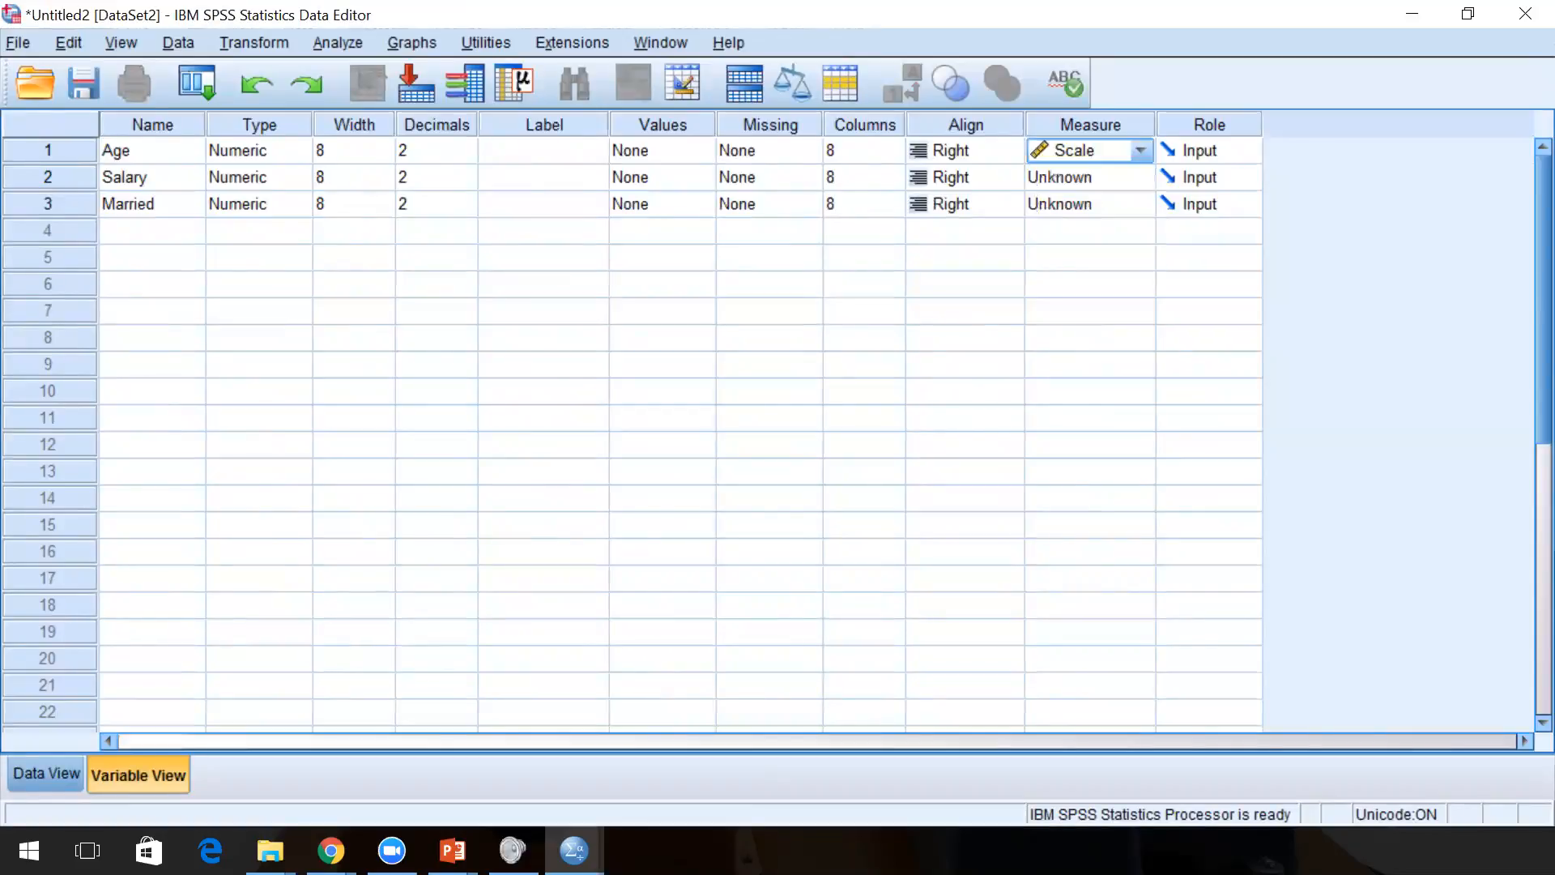
click(1089, 177)
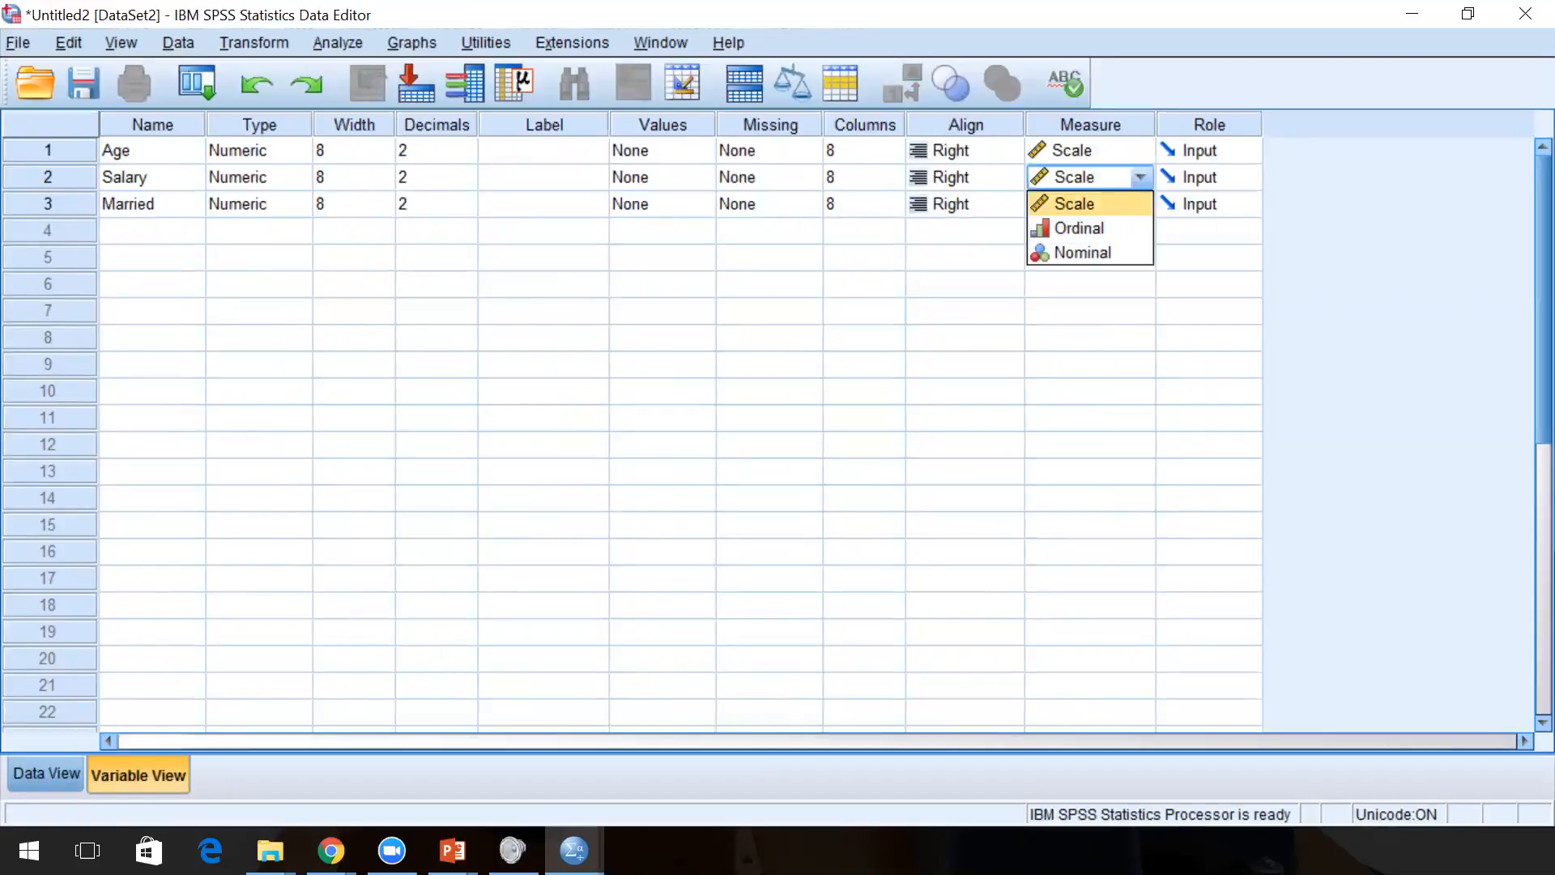
key(Return)
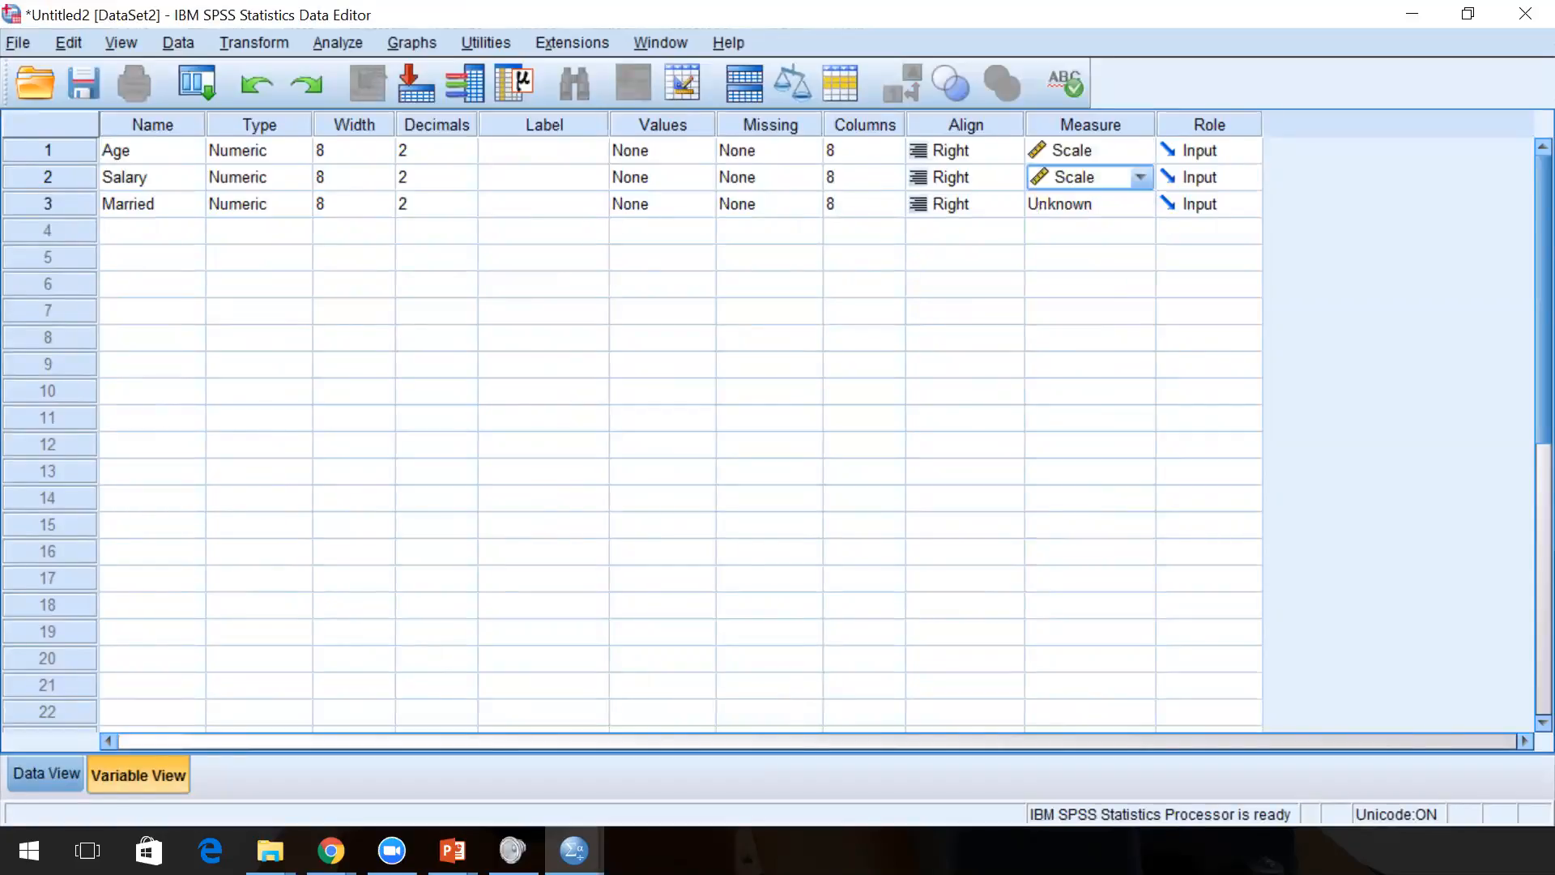
click(1089, 204)
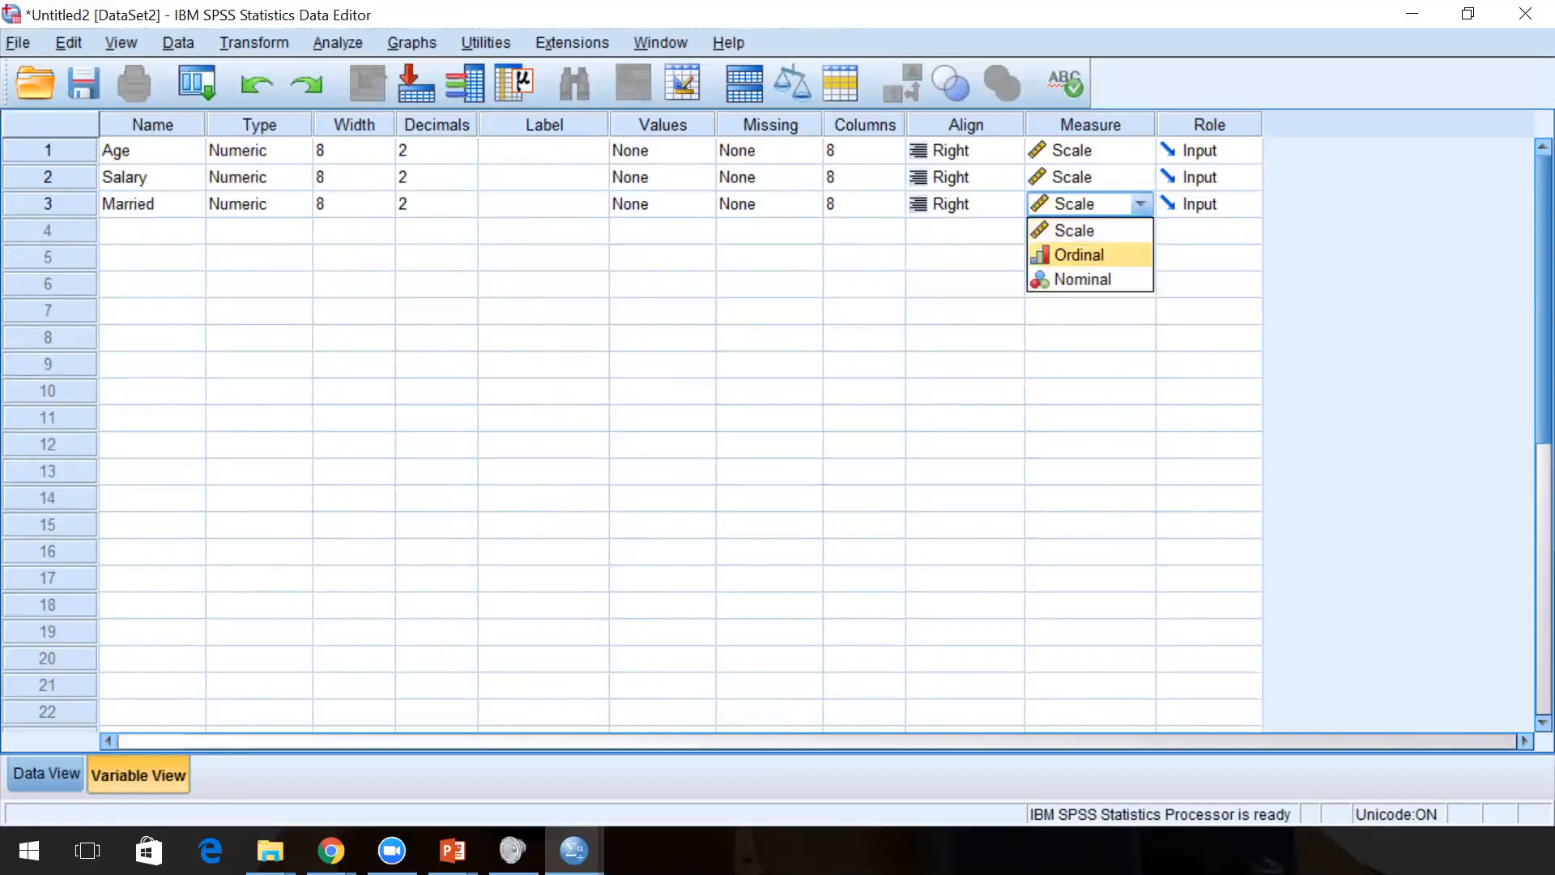
key(Return)
click(1013, 339)
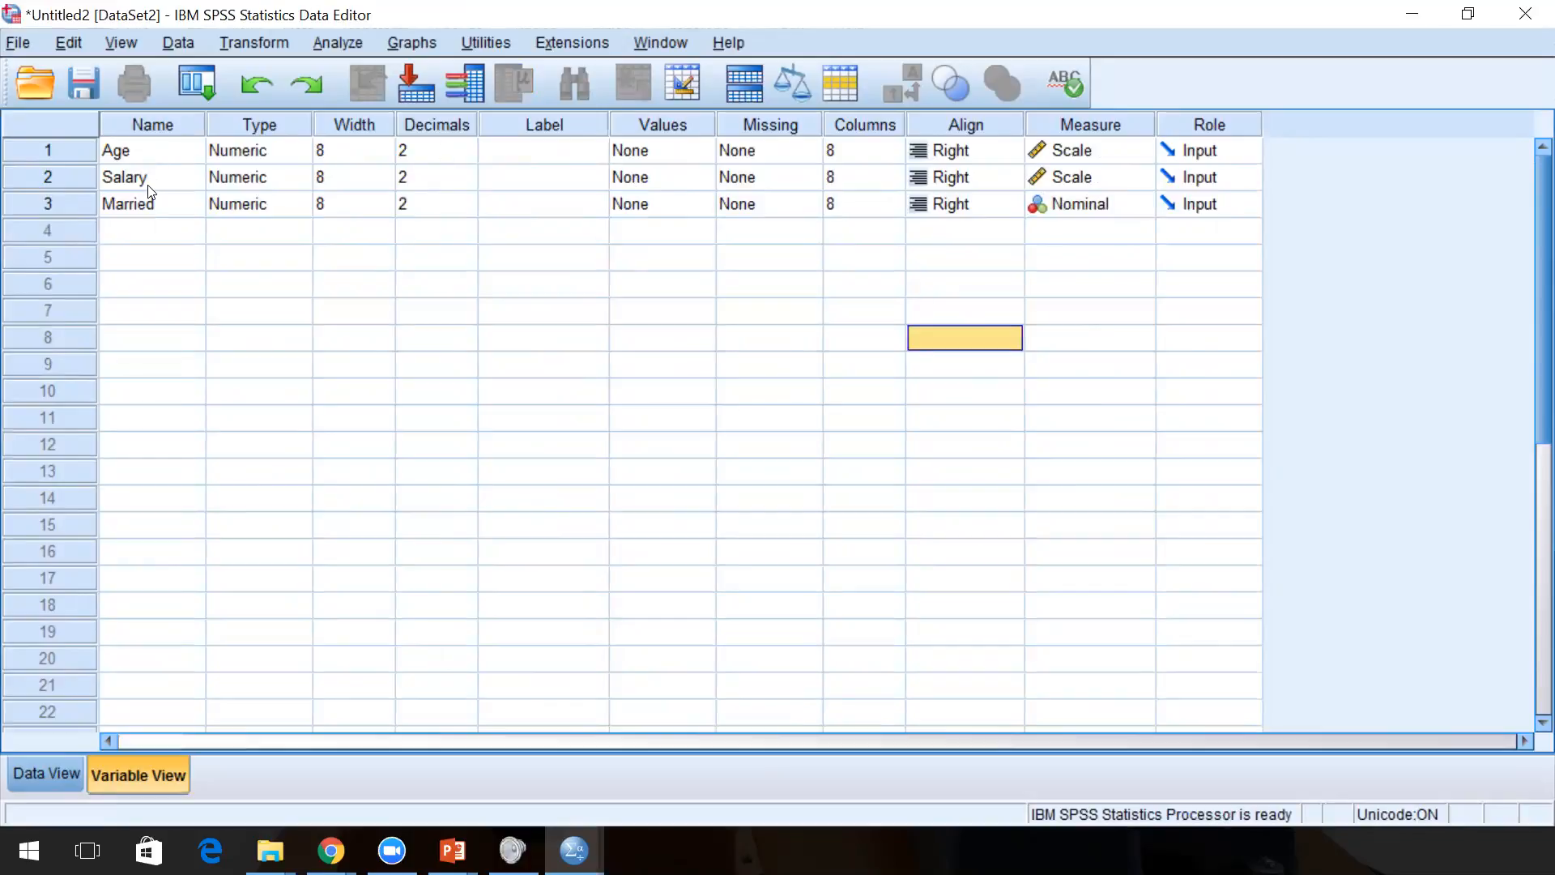
Enter the labels "Age", "Salary" and "Marrid" for the Age, Salary and Married variables.
click(511, 154)
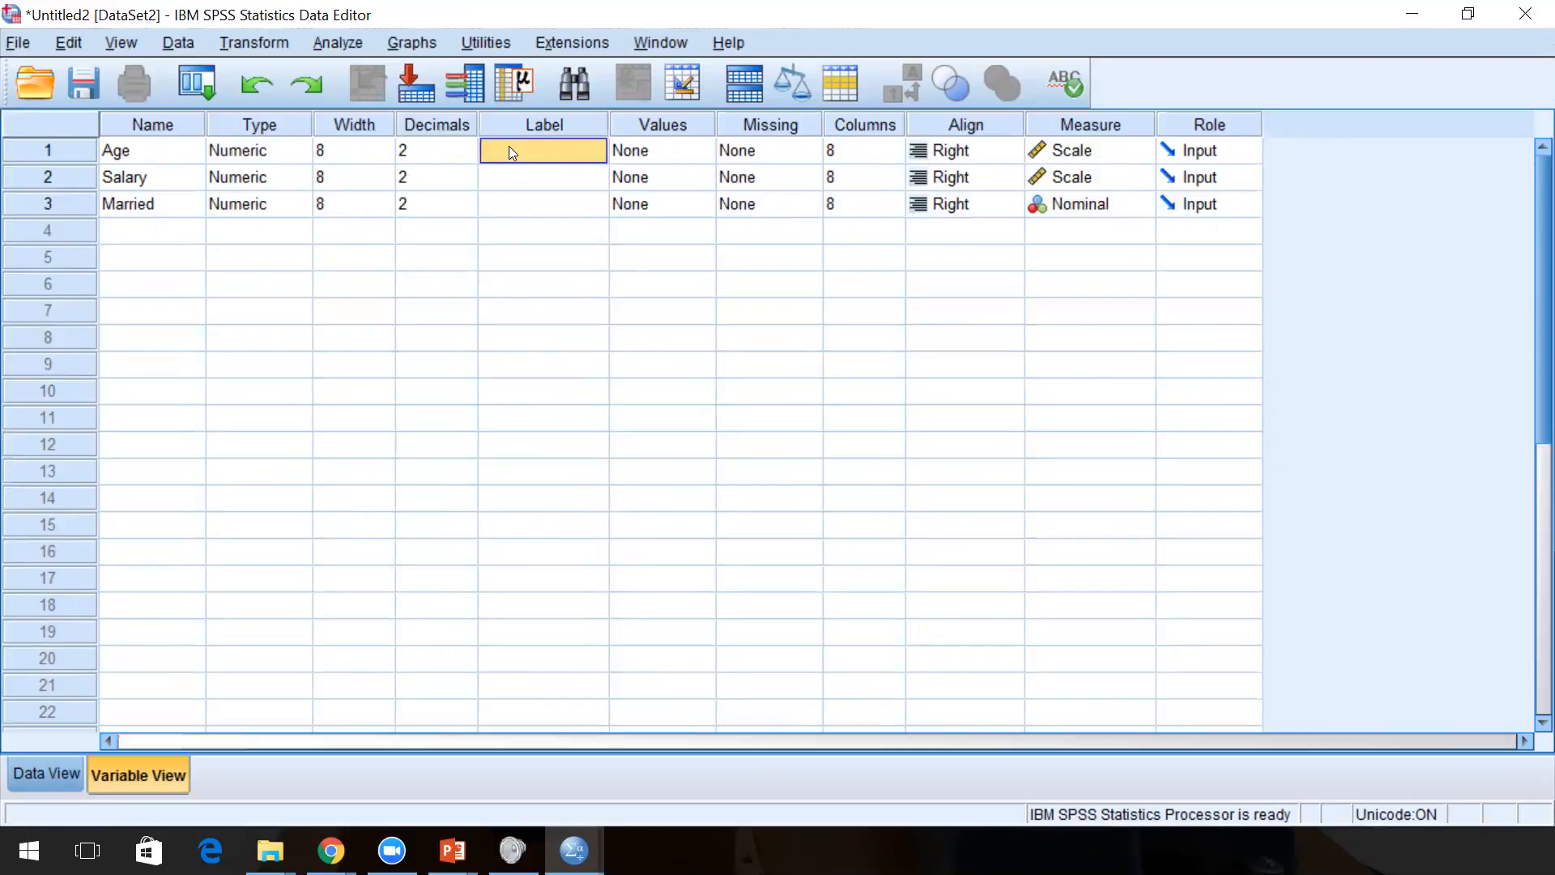
text(AGe)
key(BackSpace)
key(BackSpace)
text(ge)
key(Return)
text(Sa;ar)
key(BackSpace)
key(BackSpace)
key(BackSpace)
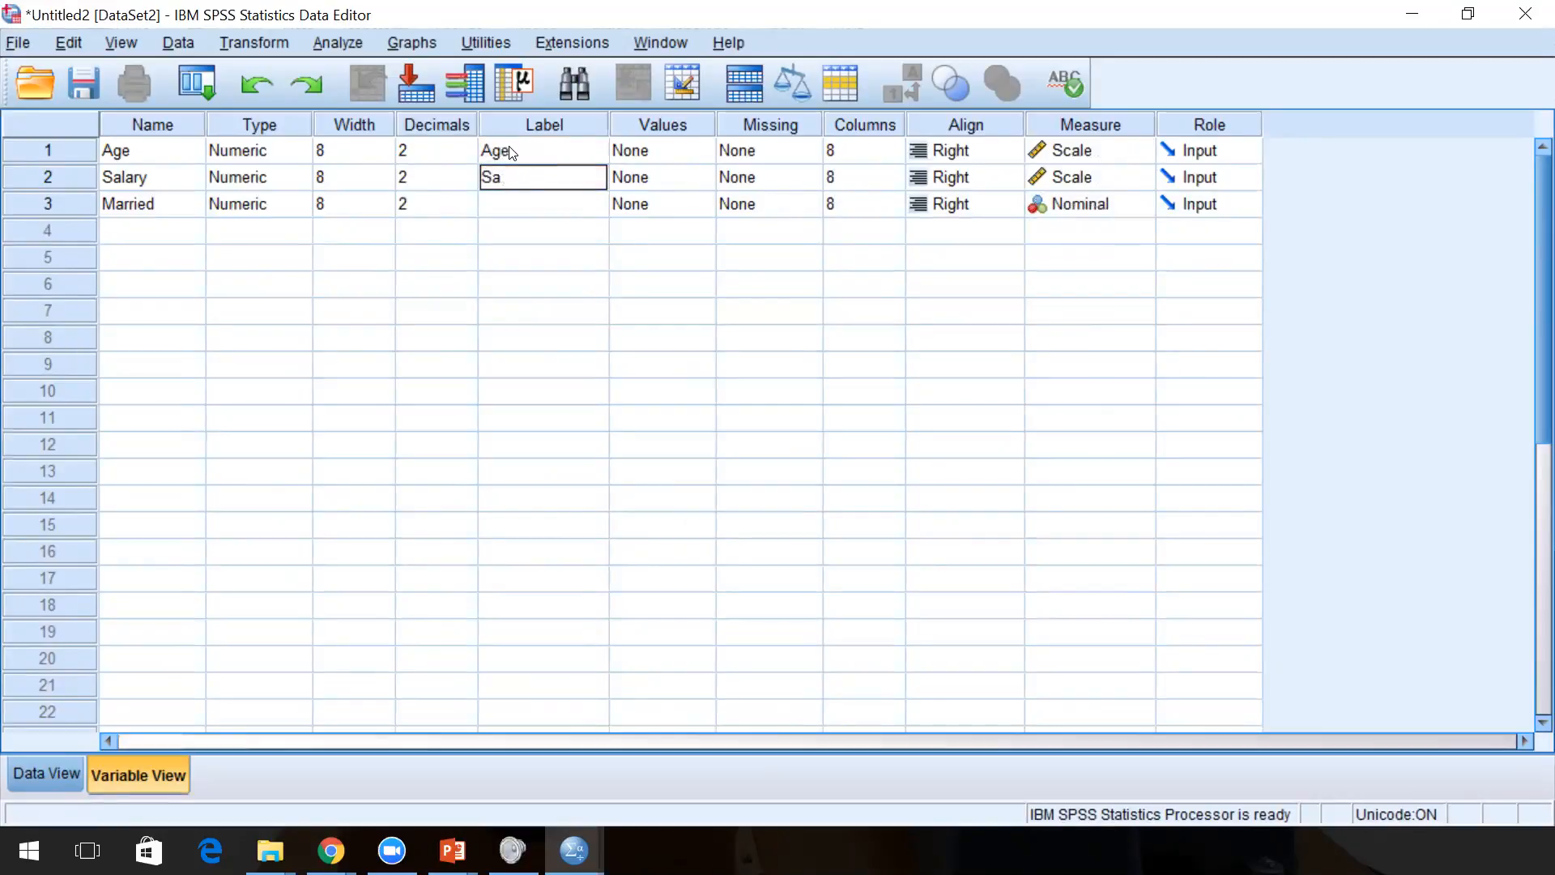
text(lary)
key(Return)
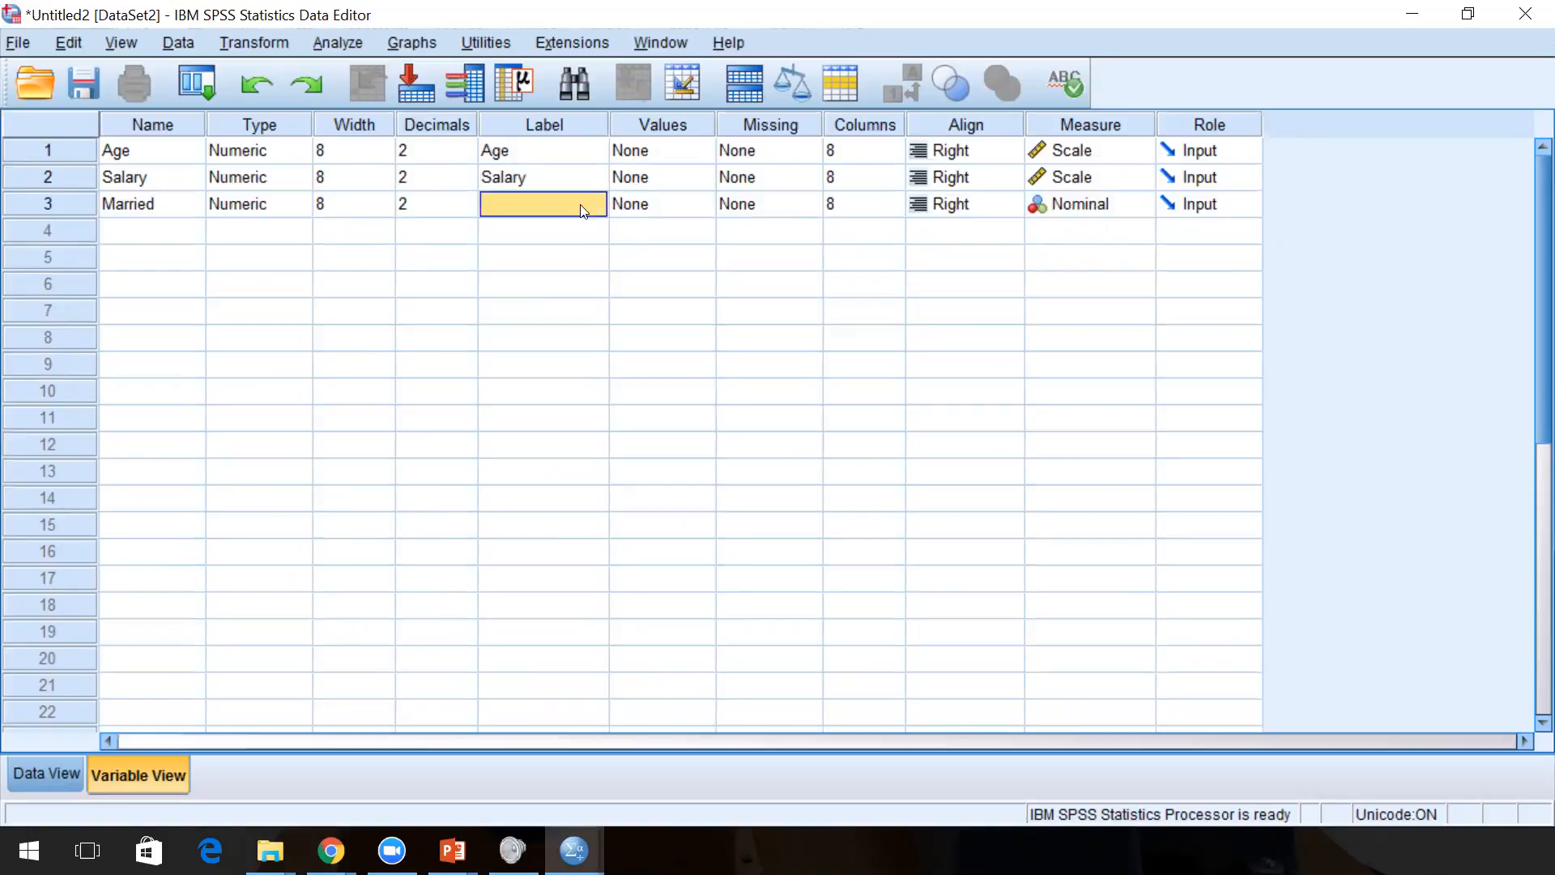
text(Marrid)
key(Return)
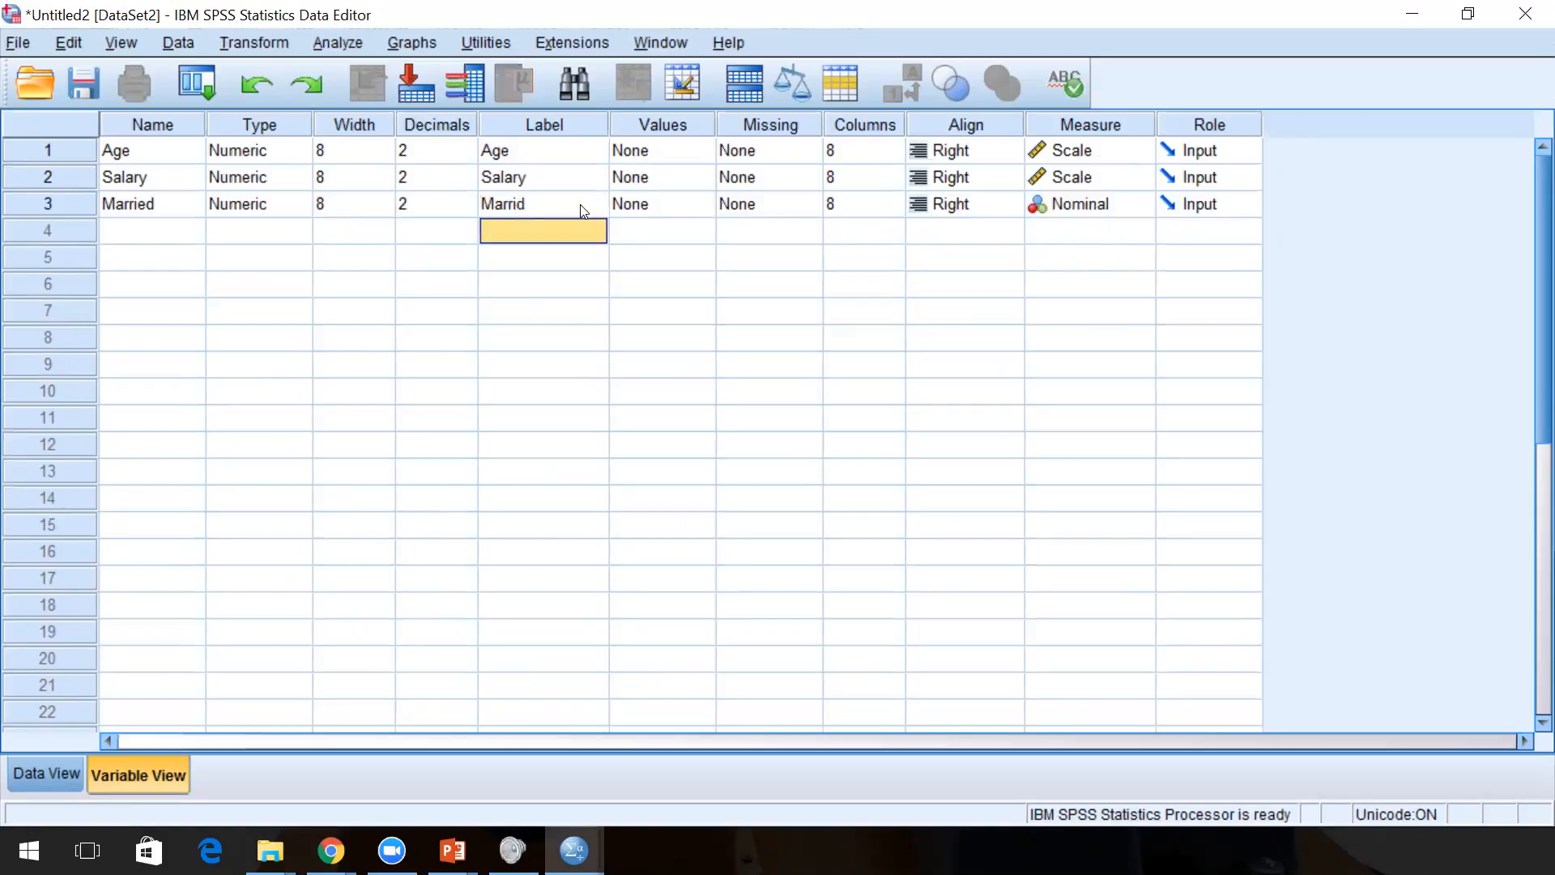
Add a value label for the Married variable that assigns "Not Married" to the value 0.
click(622, 201)
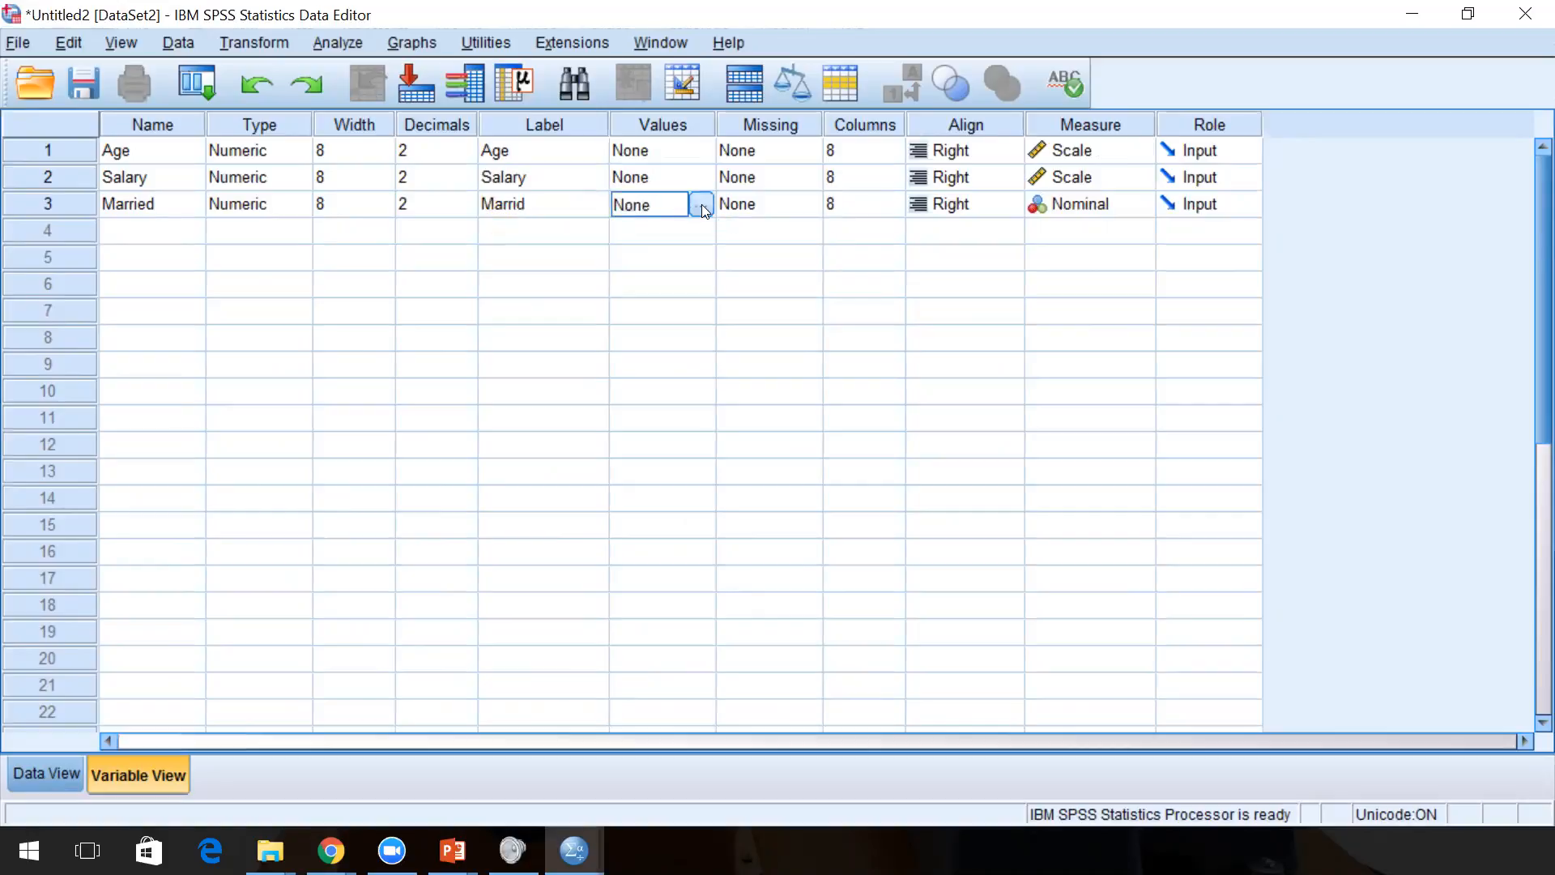
click(702, 206)
text(0)
click(626, 359)
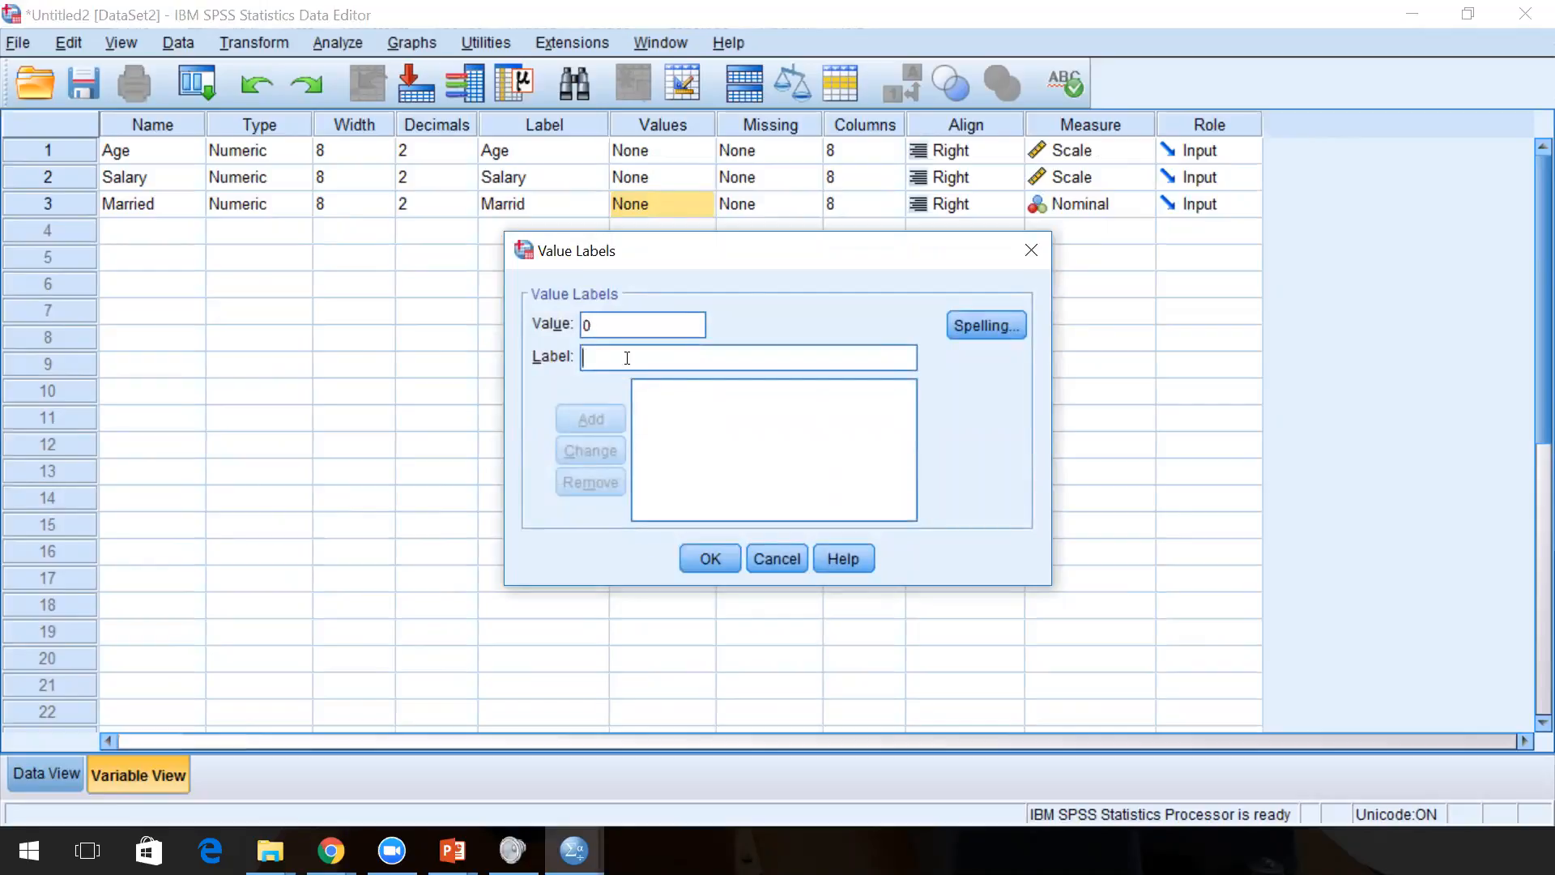
text(Not Marri)
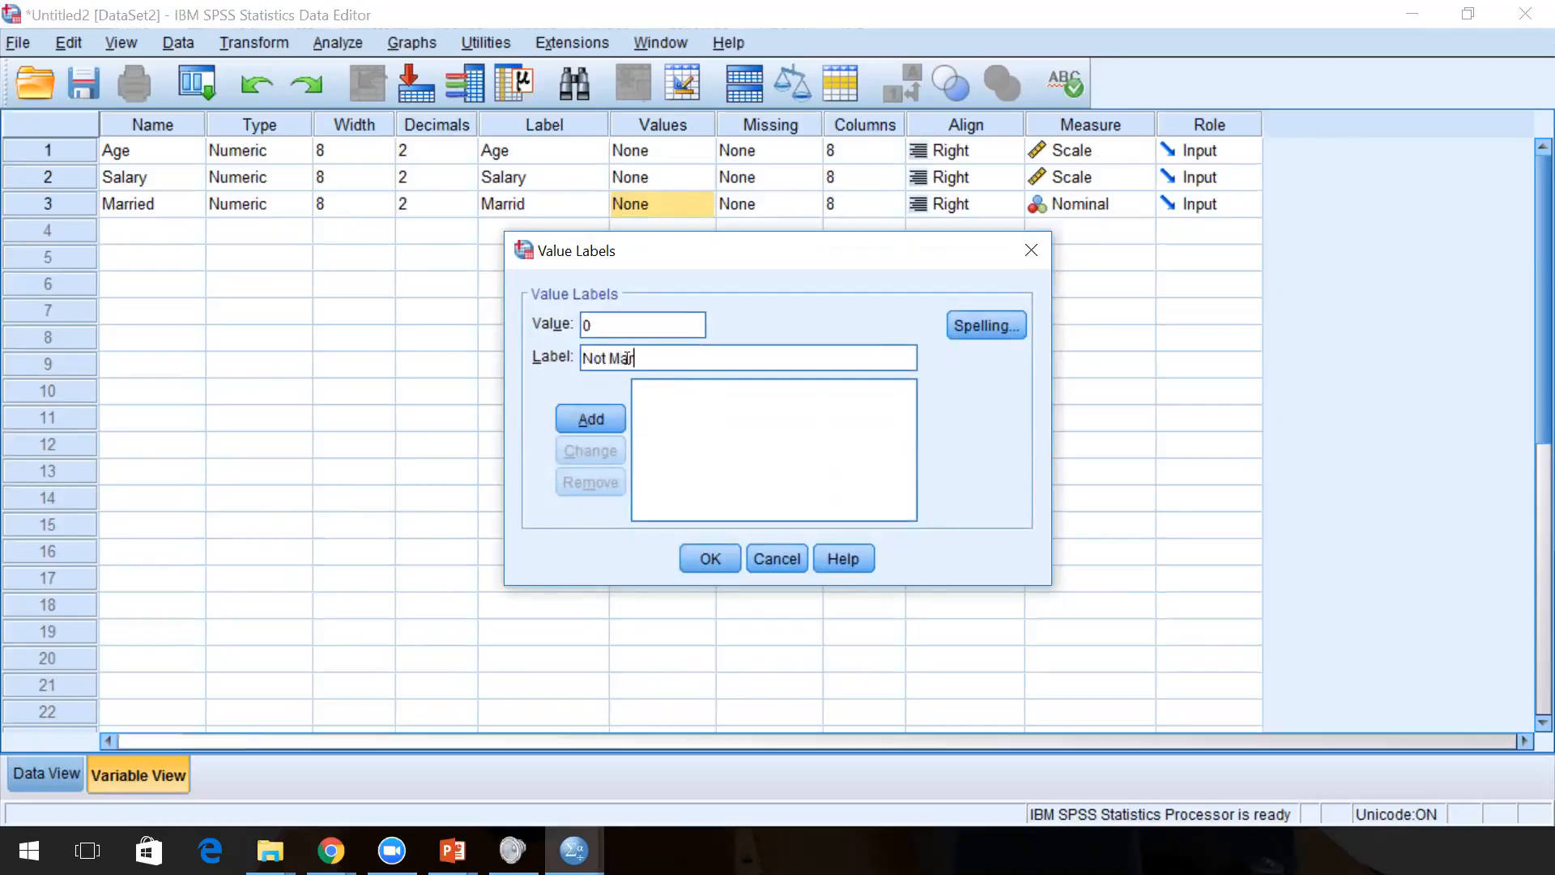
key(BackSpace)
text(ed)
key(BackSpace)
key(BackSpace)
key(BackSpace)
text(ried)
click(601, 416)
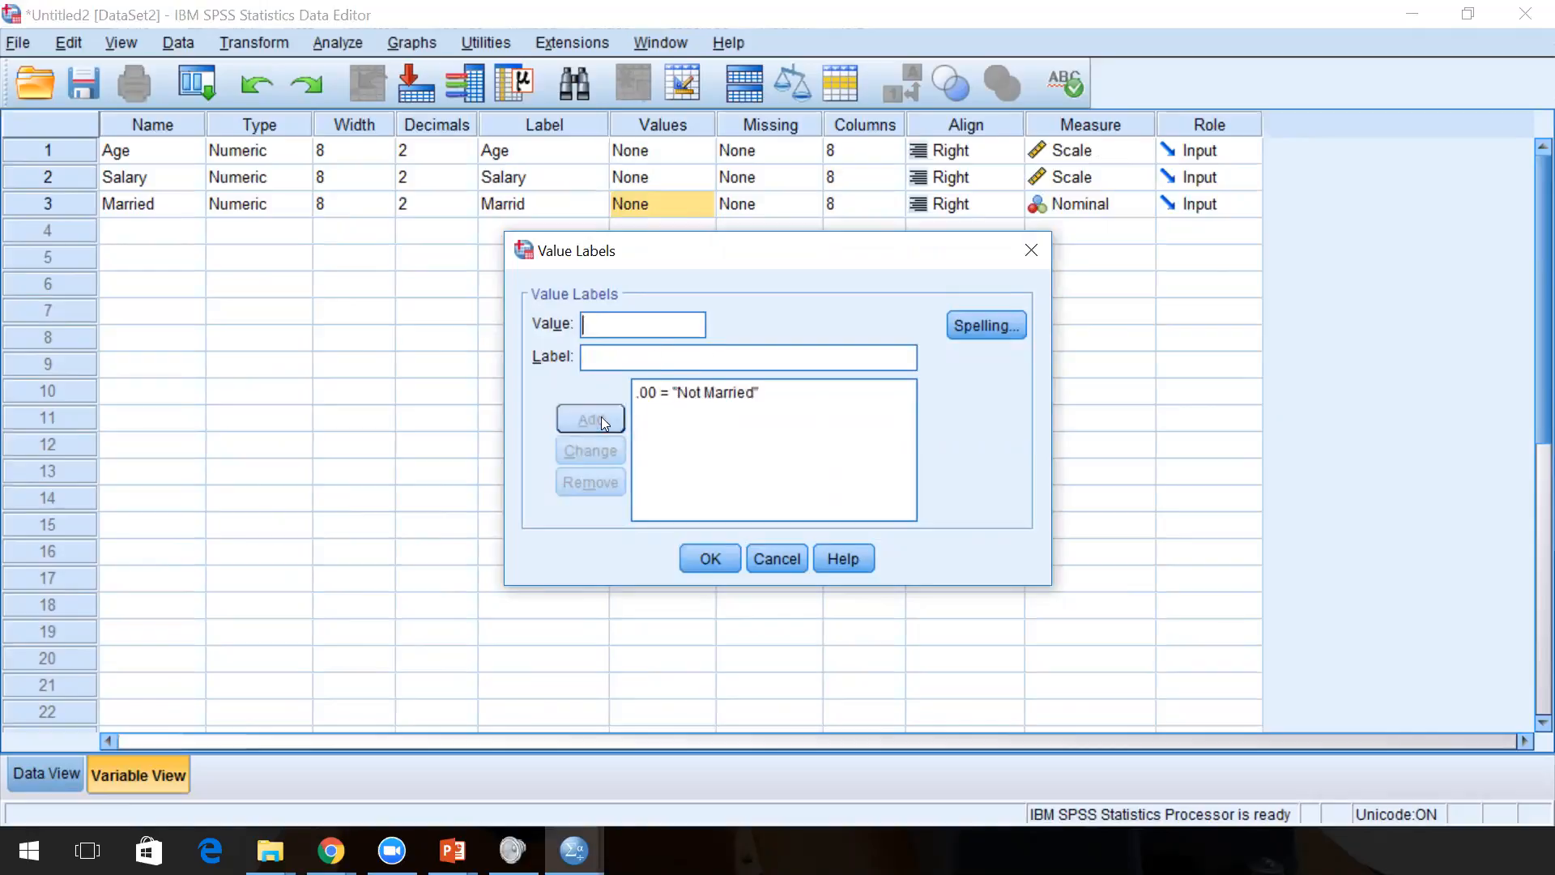
Add the value label "Married" for the value 1, apply the value labels and widen the Values column.
text(1Married)
click(587, 423)
click(713, 558)
drag(717, 125, 868, 125)
click(823, 313)
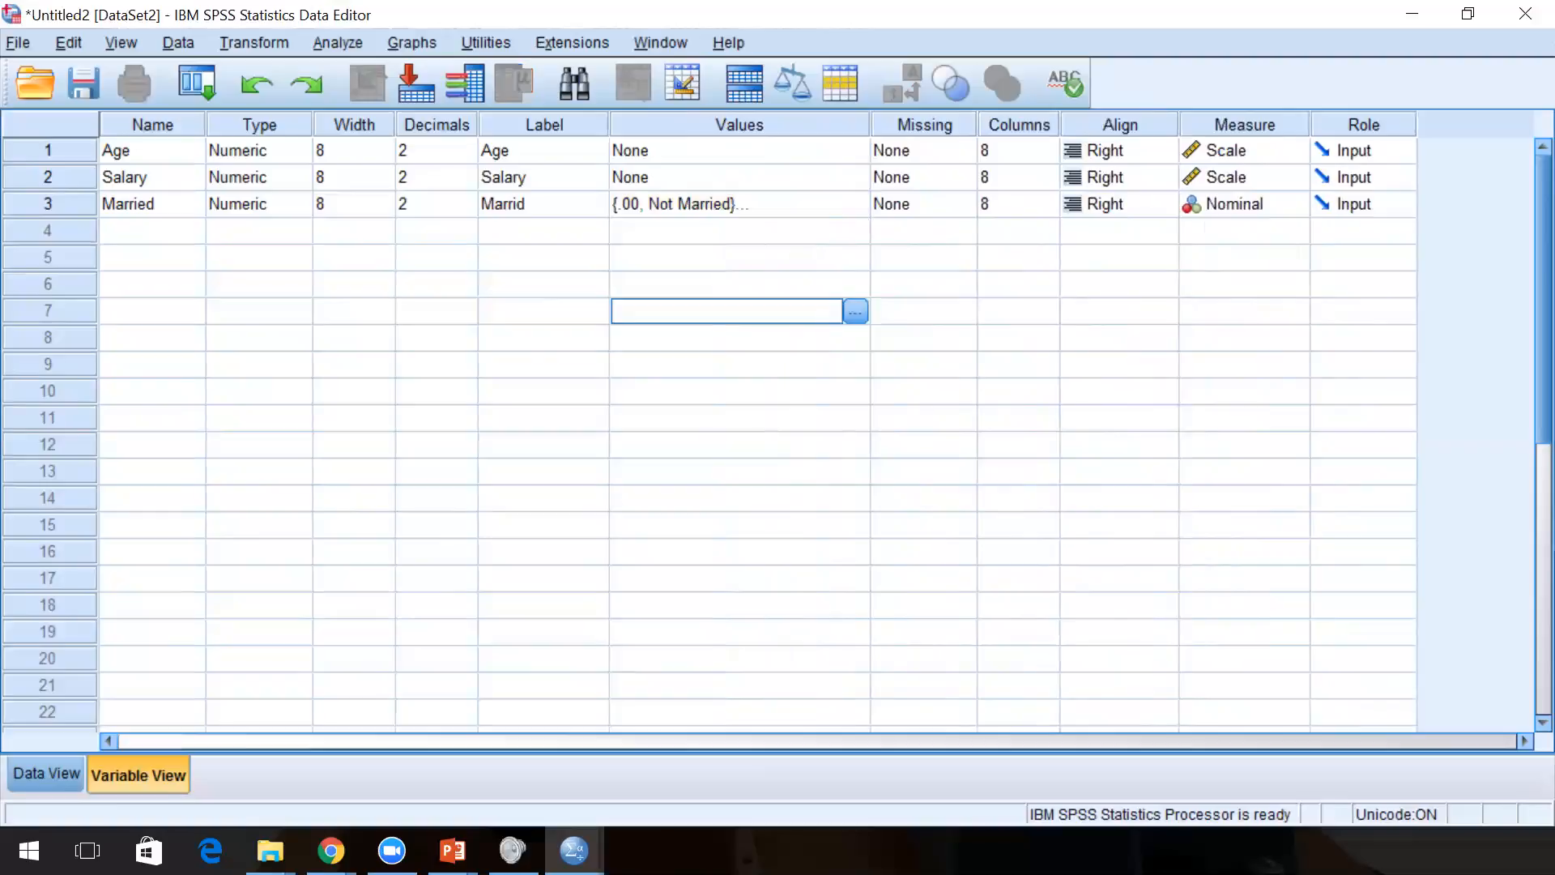
Enter the ages 36, 42, 56, 81, 23 and 18 for cases 1 to 6 in the Age column of the data.
click(46, 774)
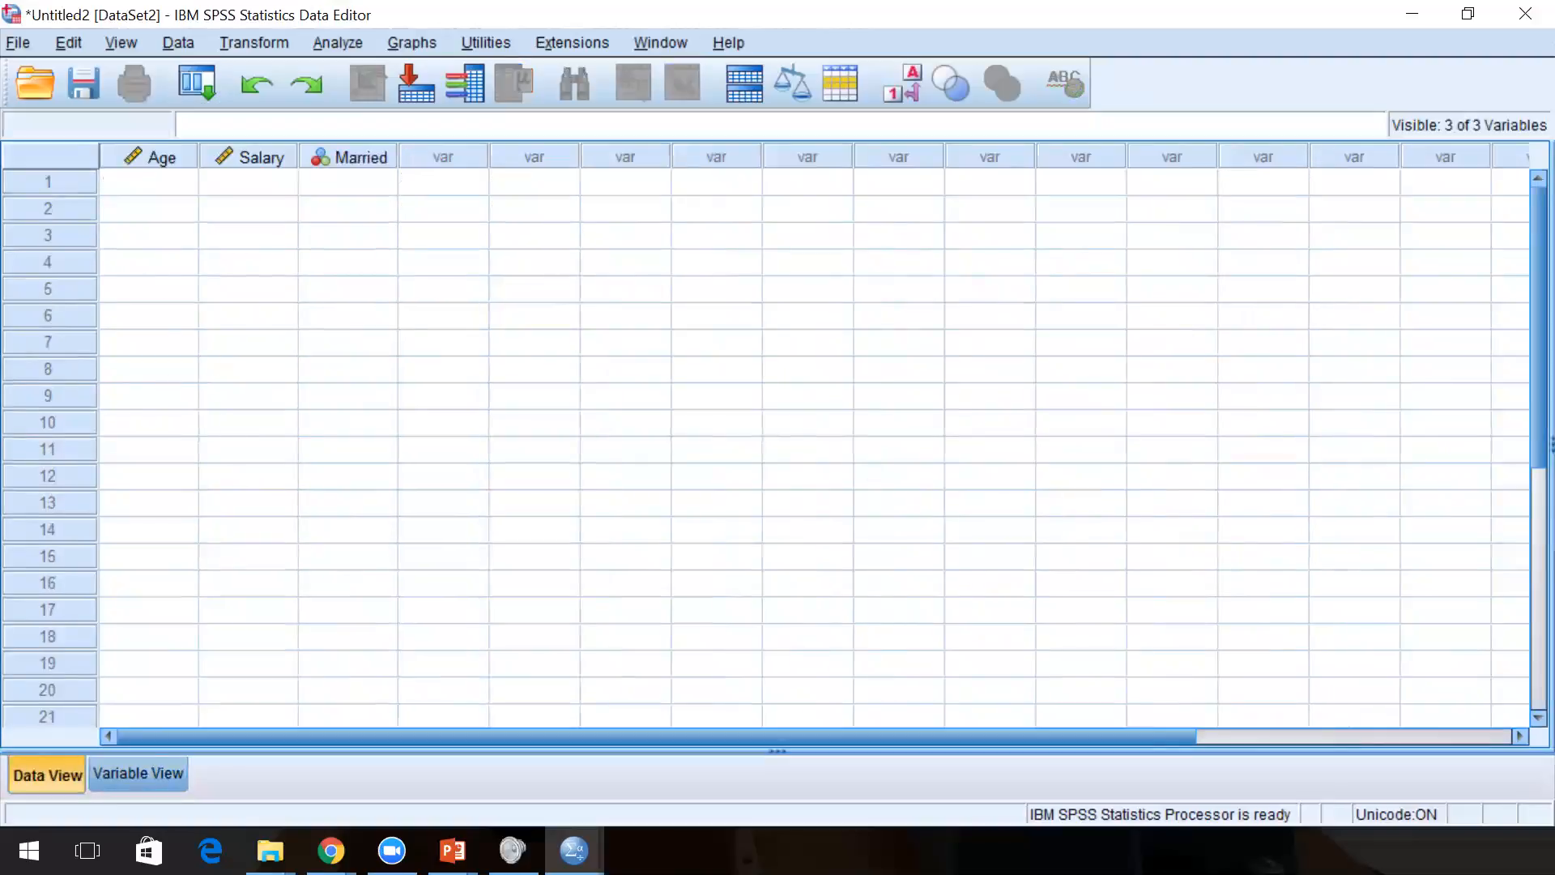
click(194, 185)
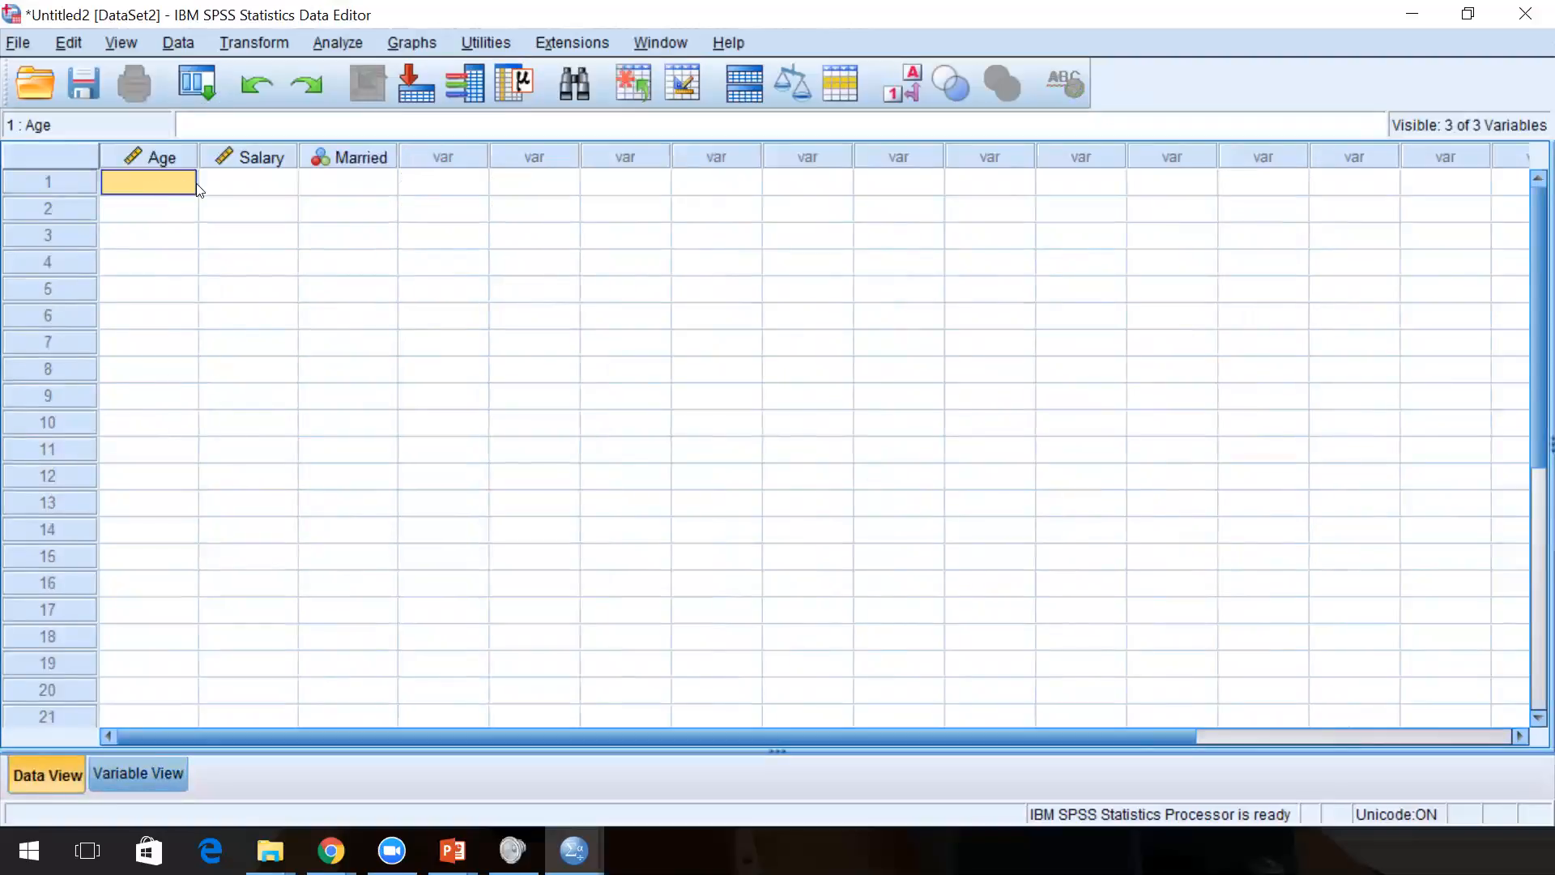
text(36)
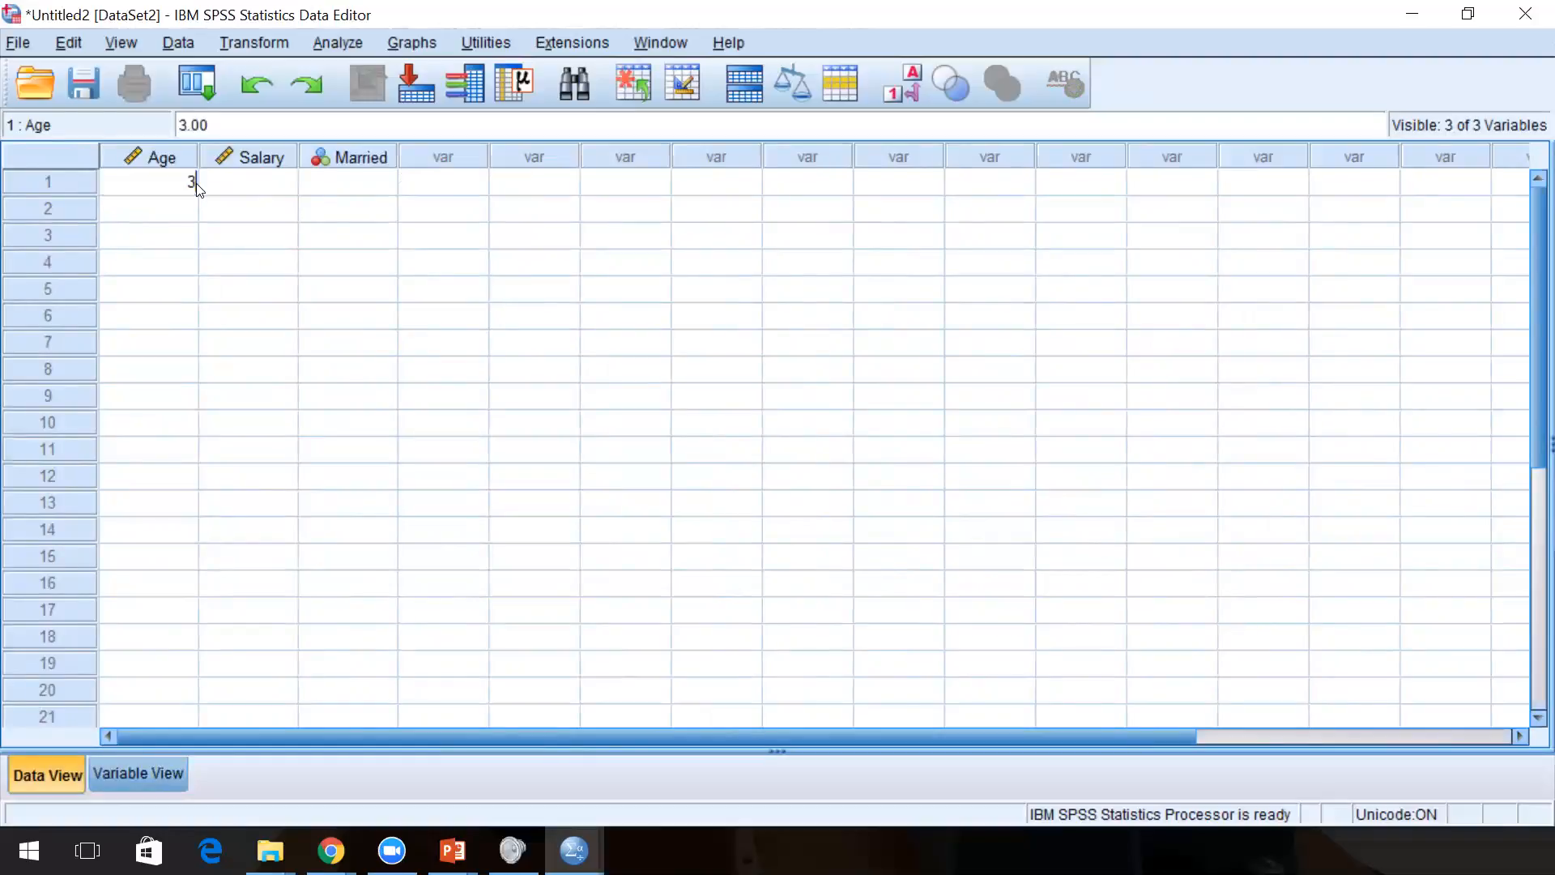
key(Tab)
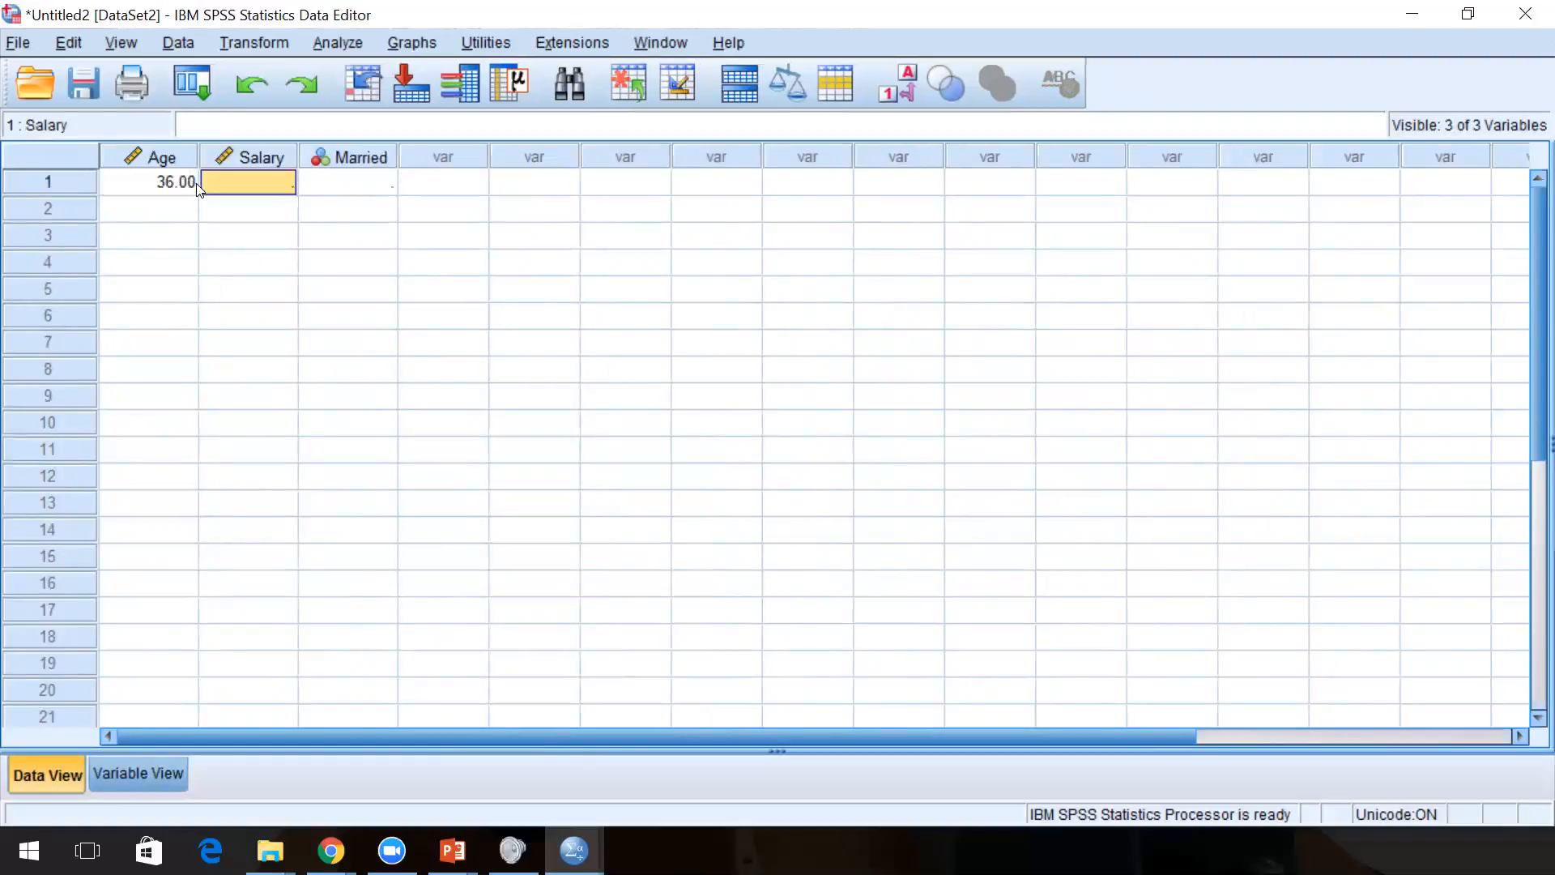
click(196, 186)
key(Down)
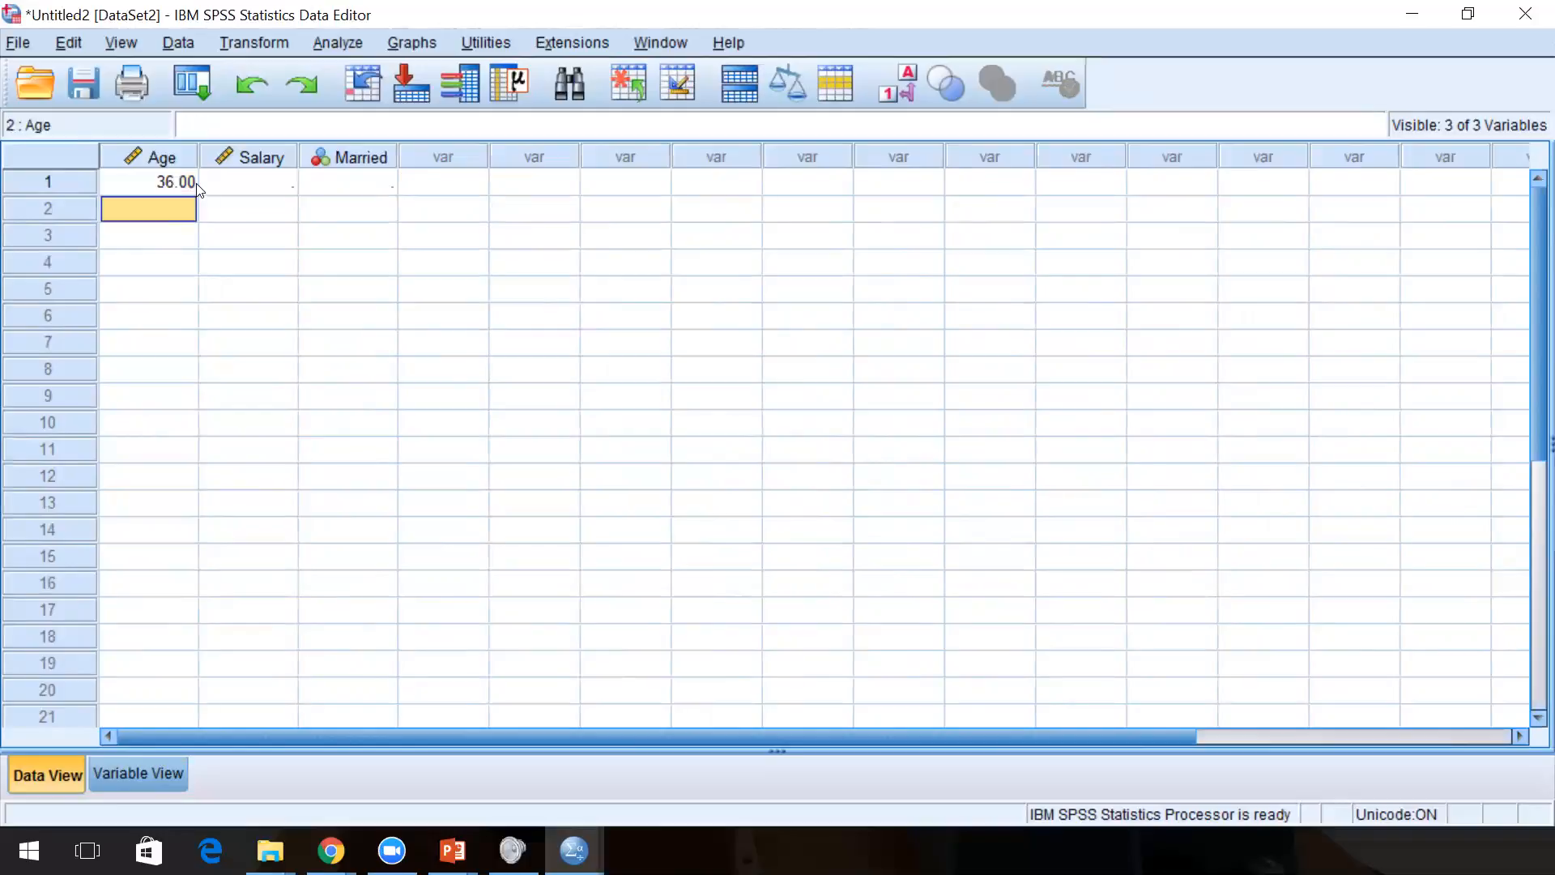
text(42)
key(Return)
text(56)
key(Return)
text(81)
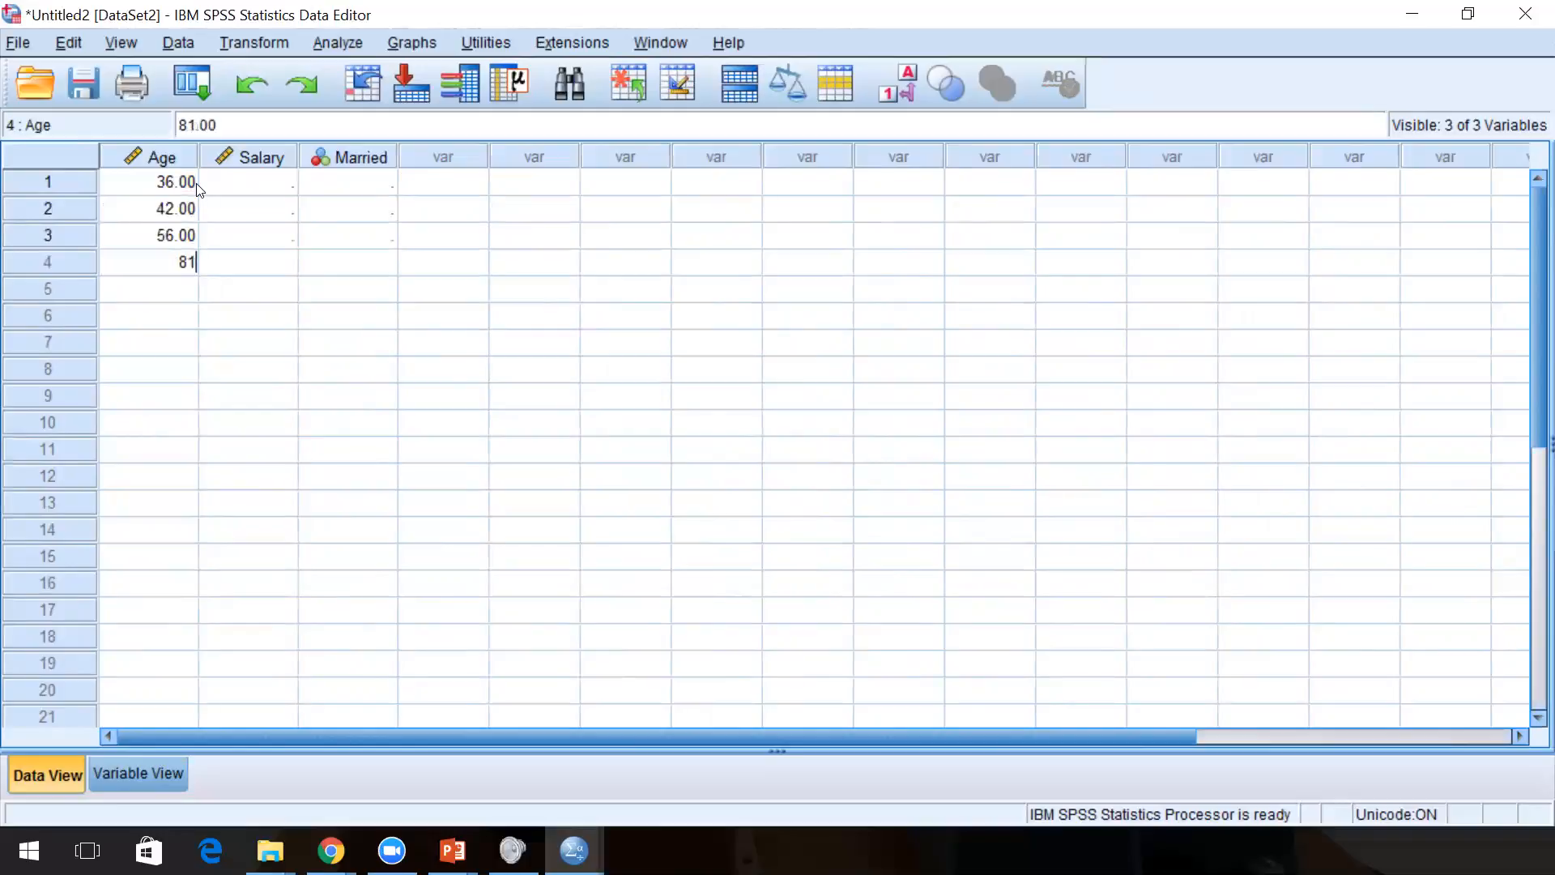
key(Return)
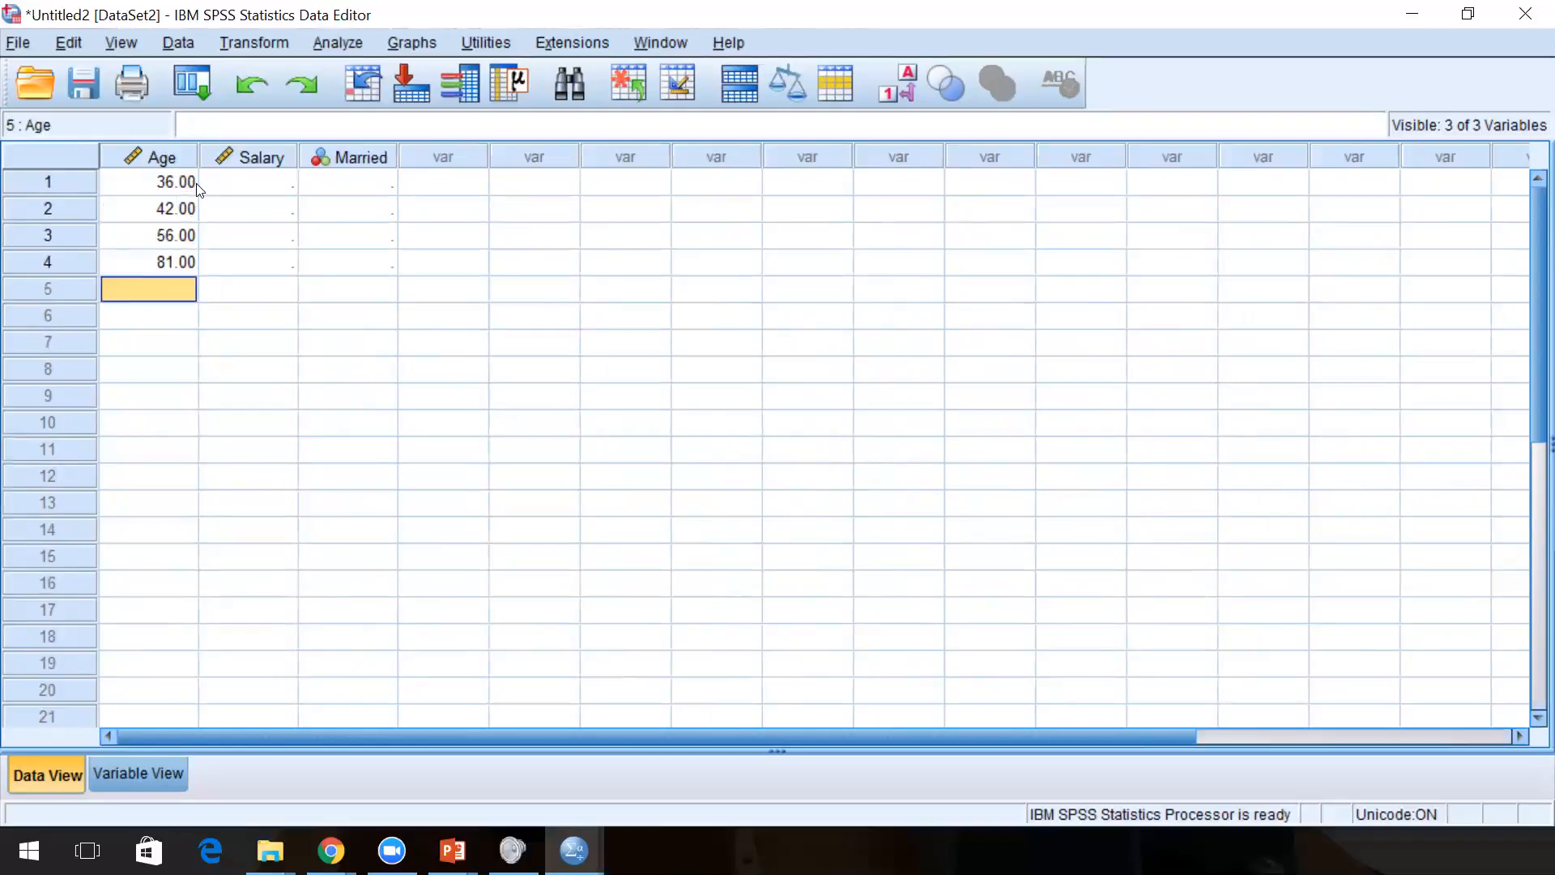
text(23)
key(Return)
text(18)
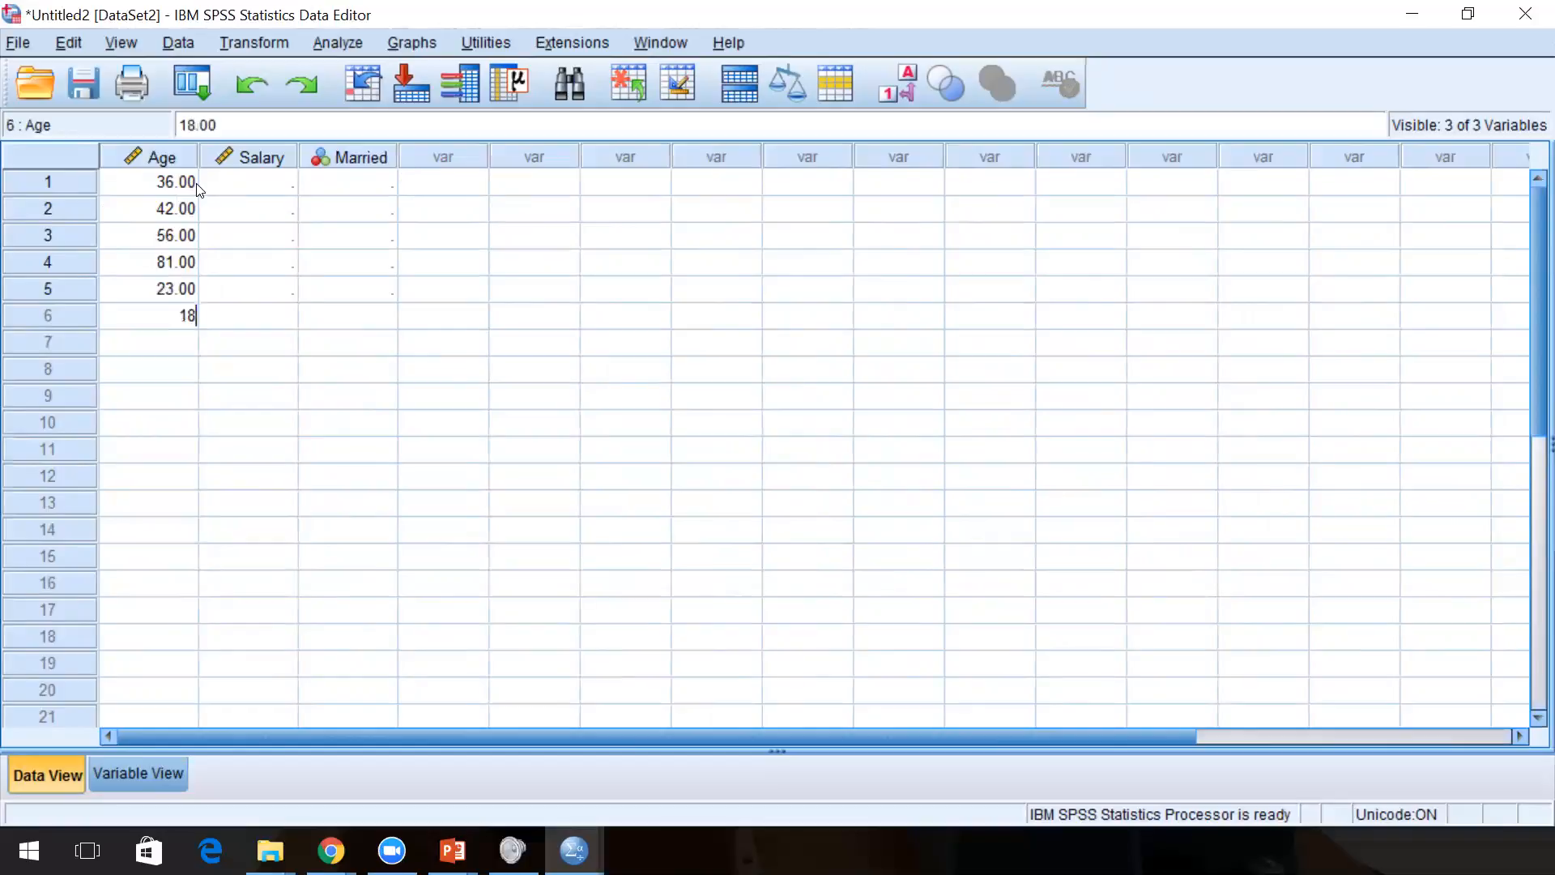
key(Return)
Enter the salaries 28000, 56000, 75000, 36000, 29000 and 15000 for cases 1 to 6 in the Salary column.
click(285, 183)
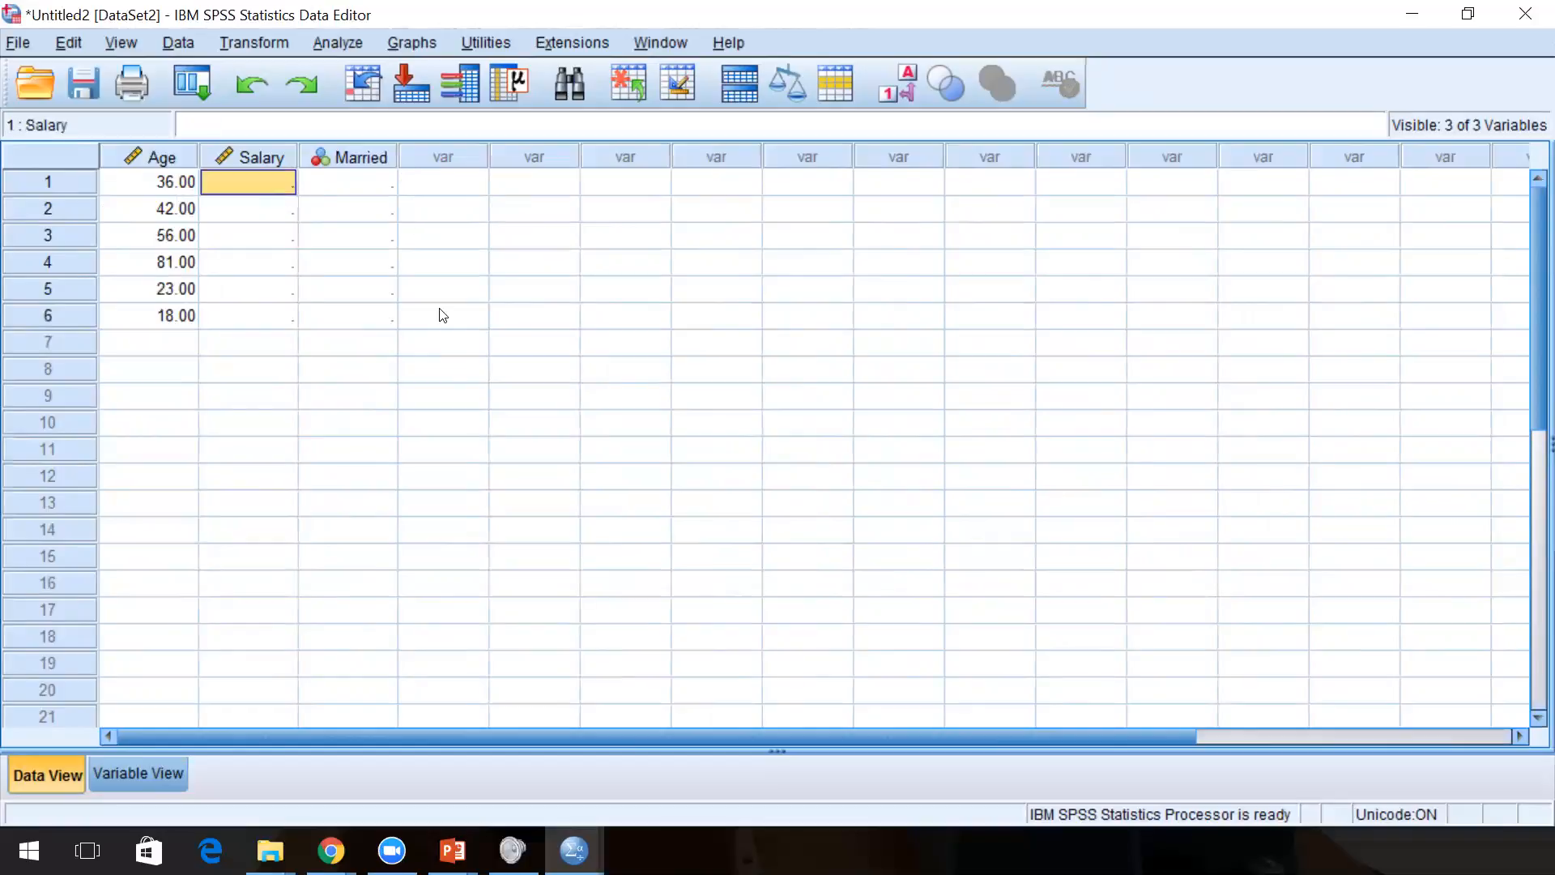
text(28000)
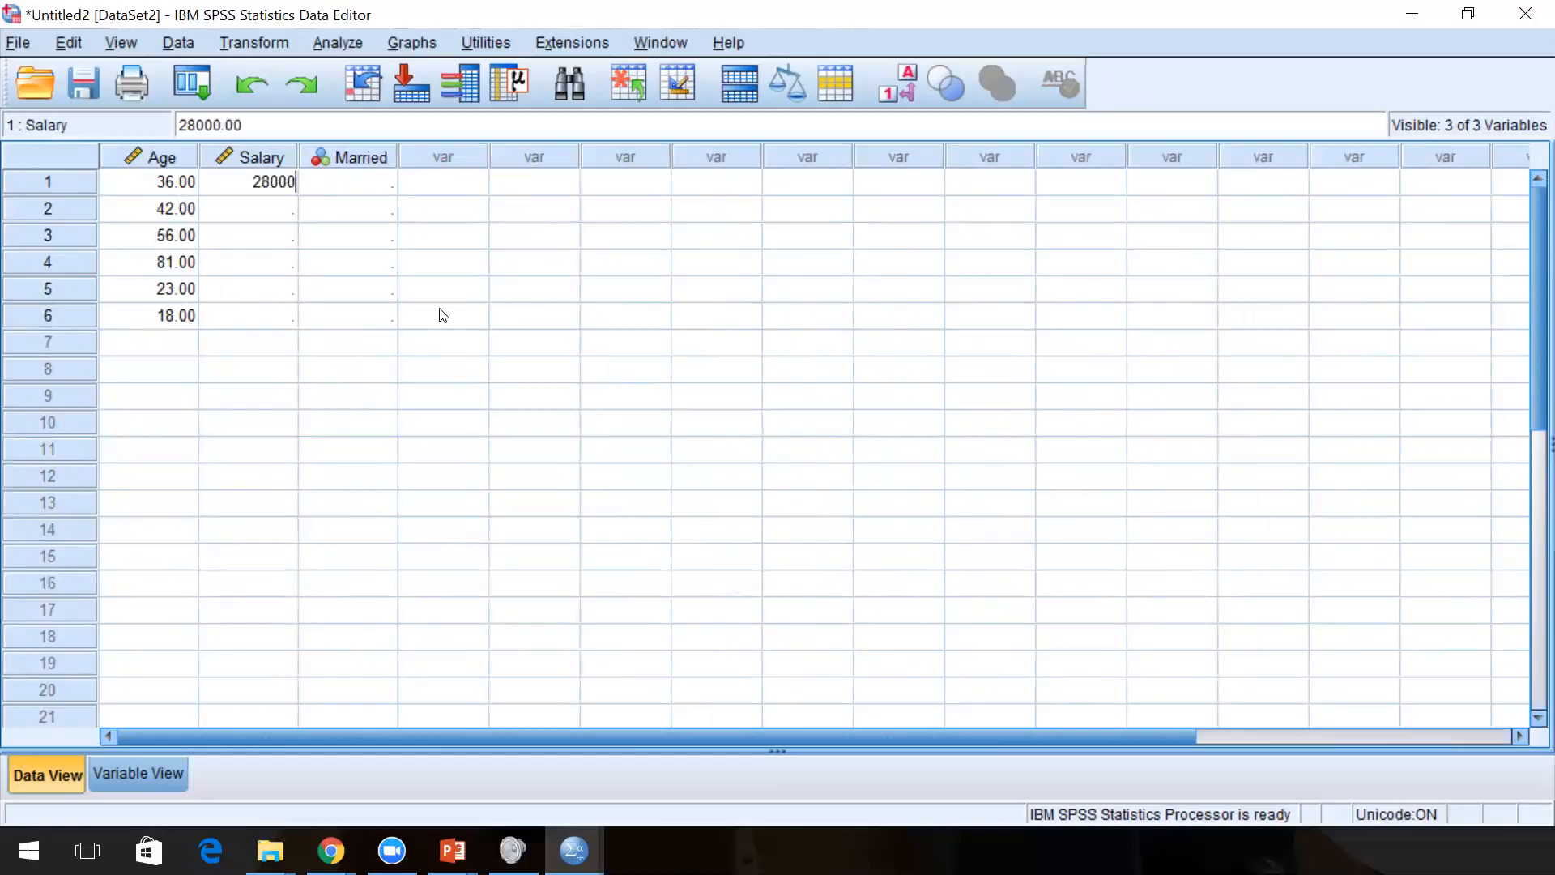
key(Return)
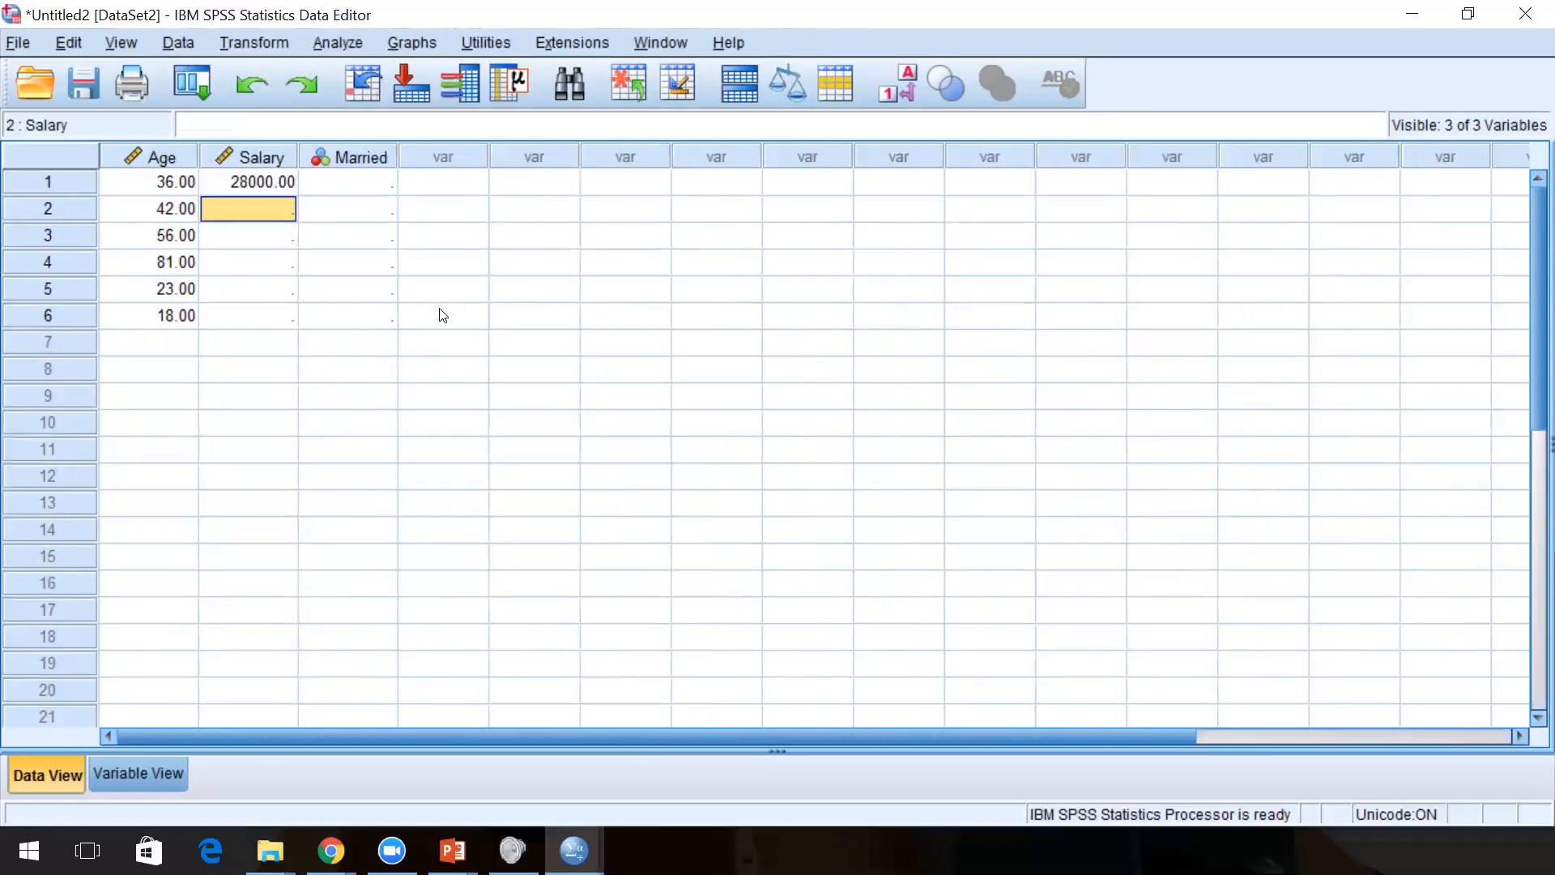
text(56000)
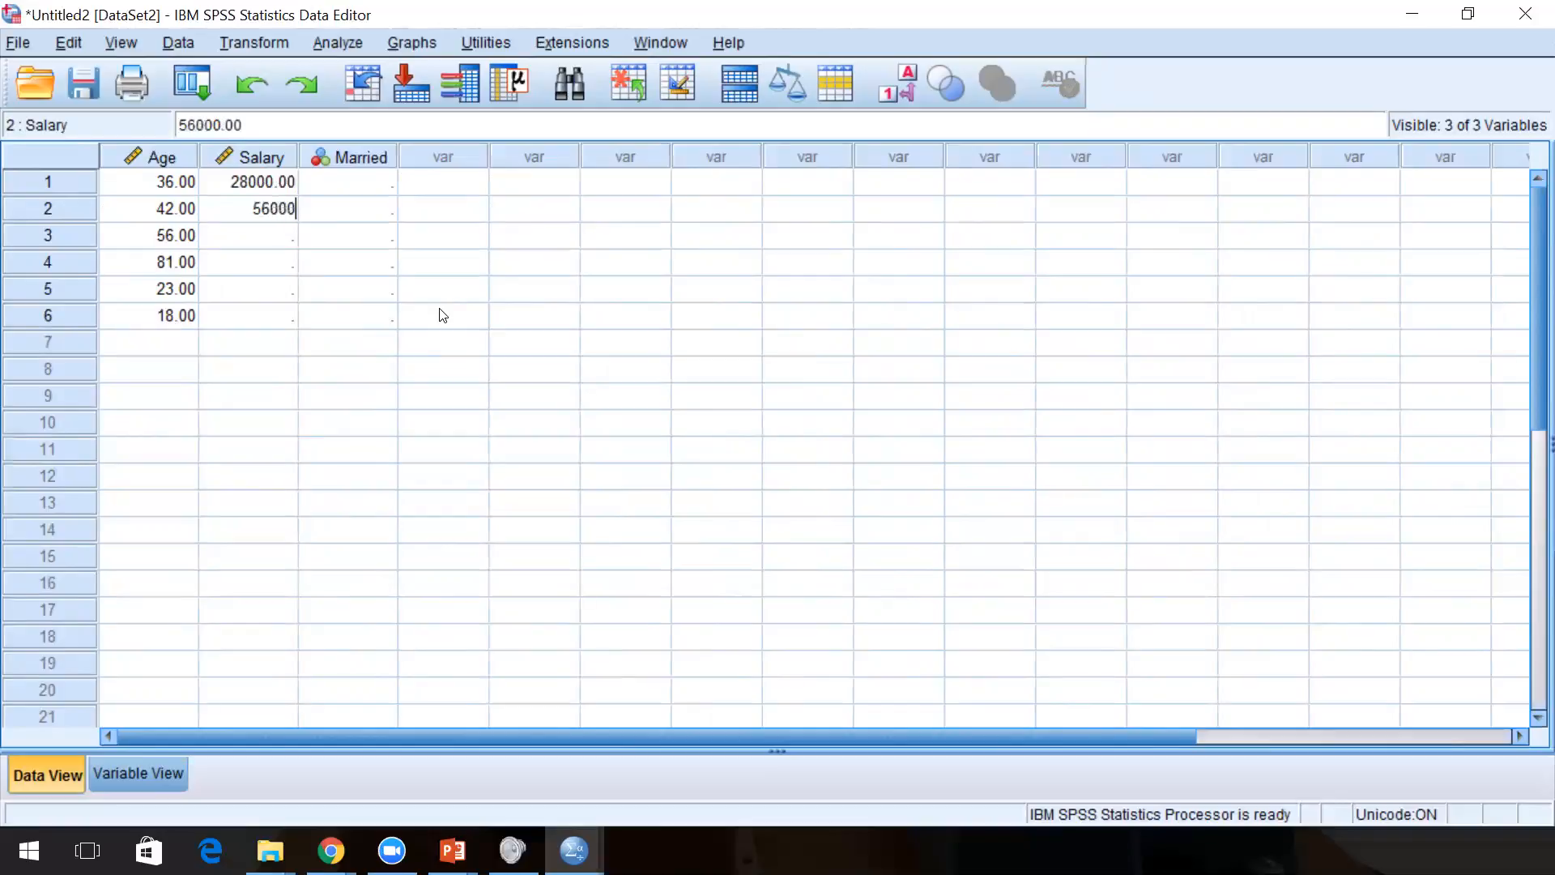
key(Return)
text(75000)
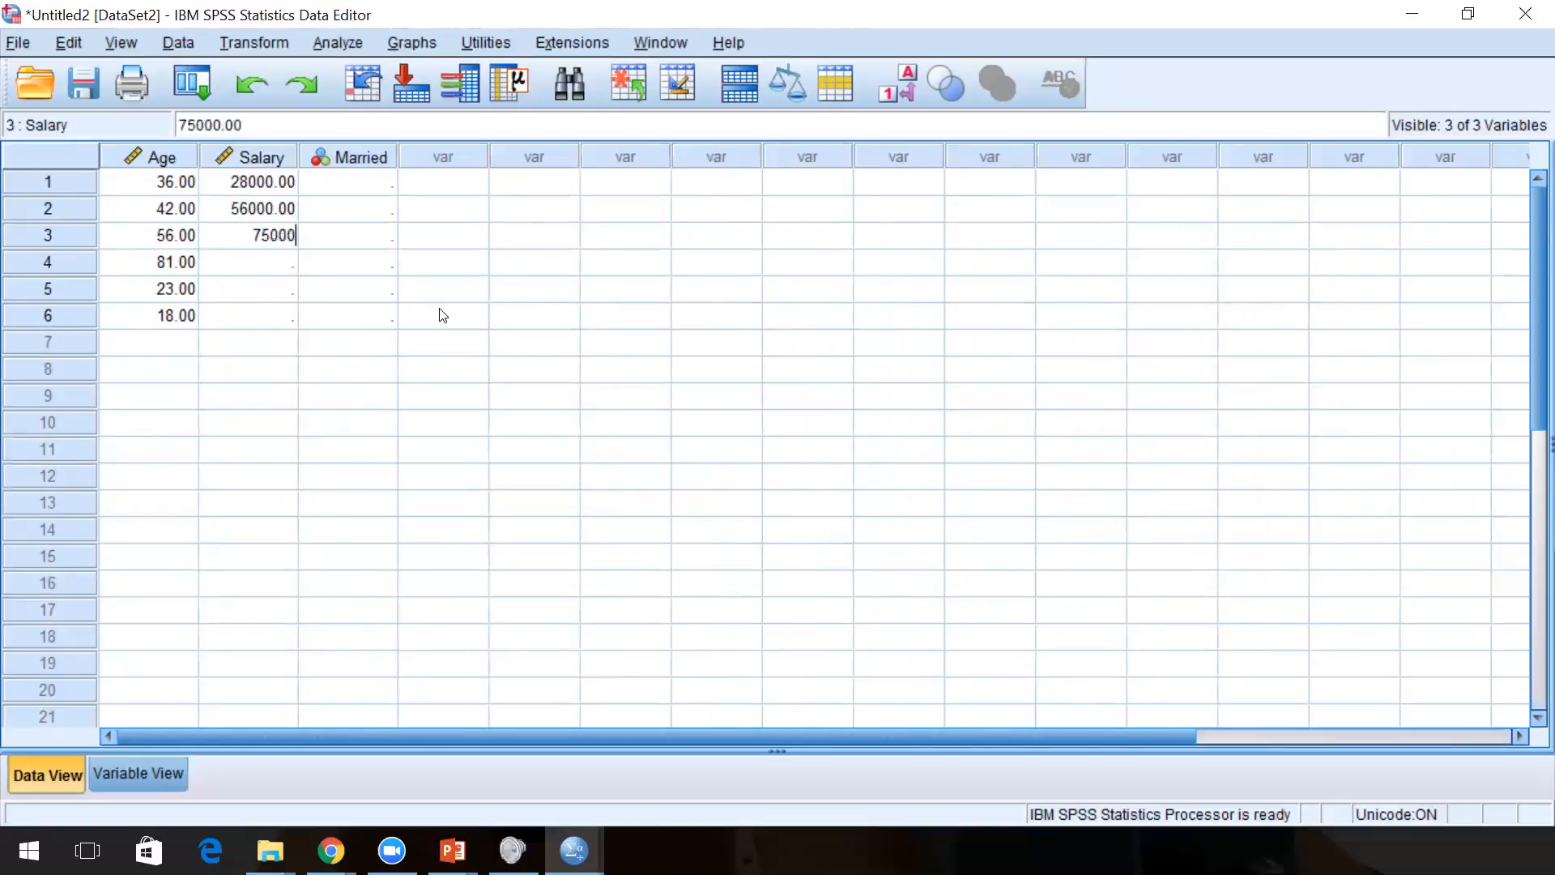
key(Return)
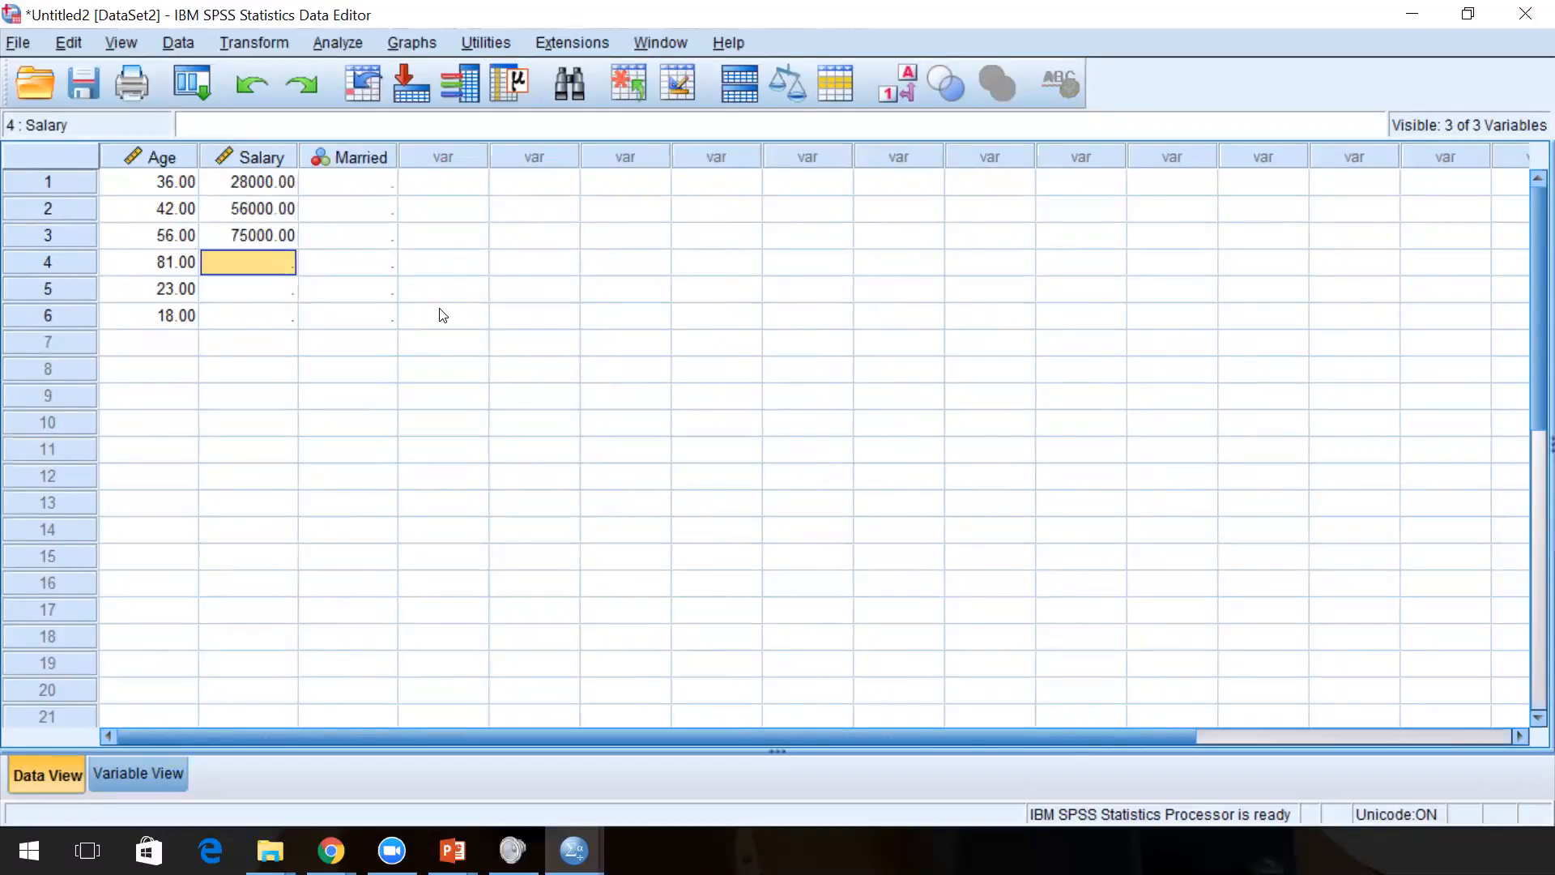
text(36000)
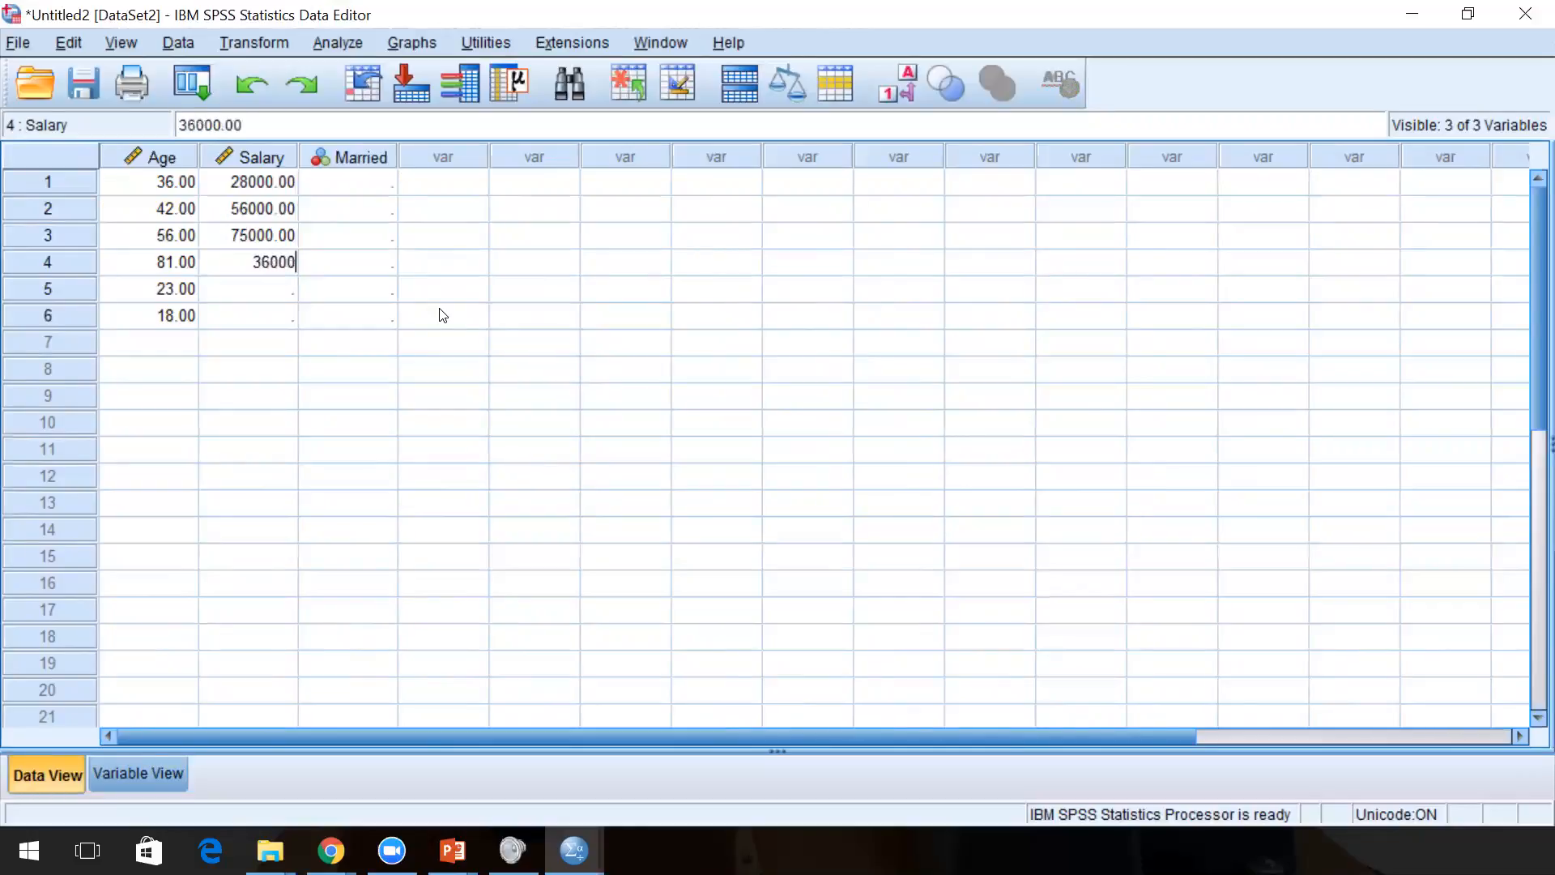
key(Return)
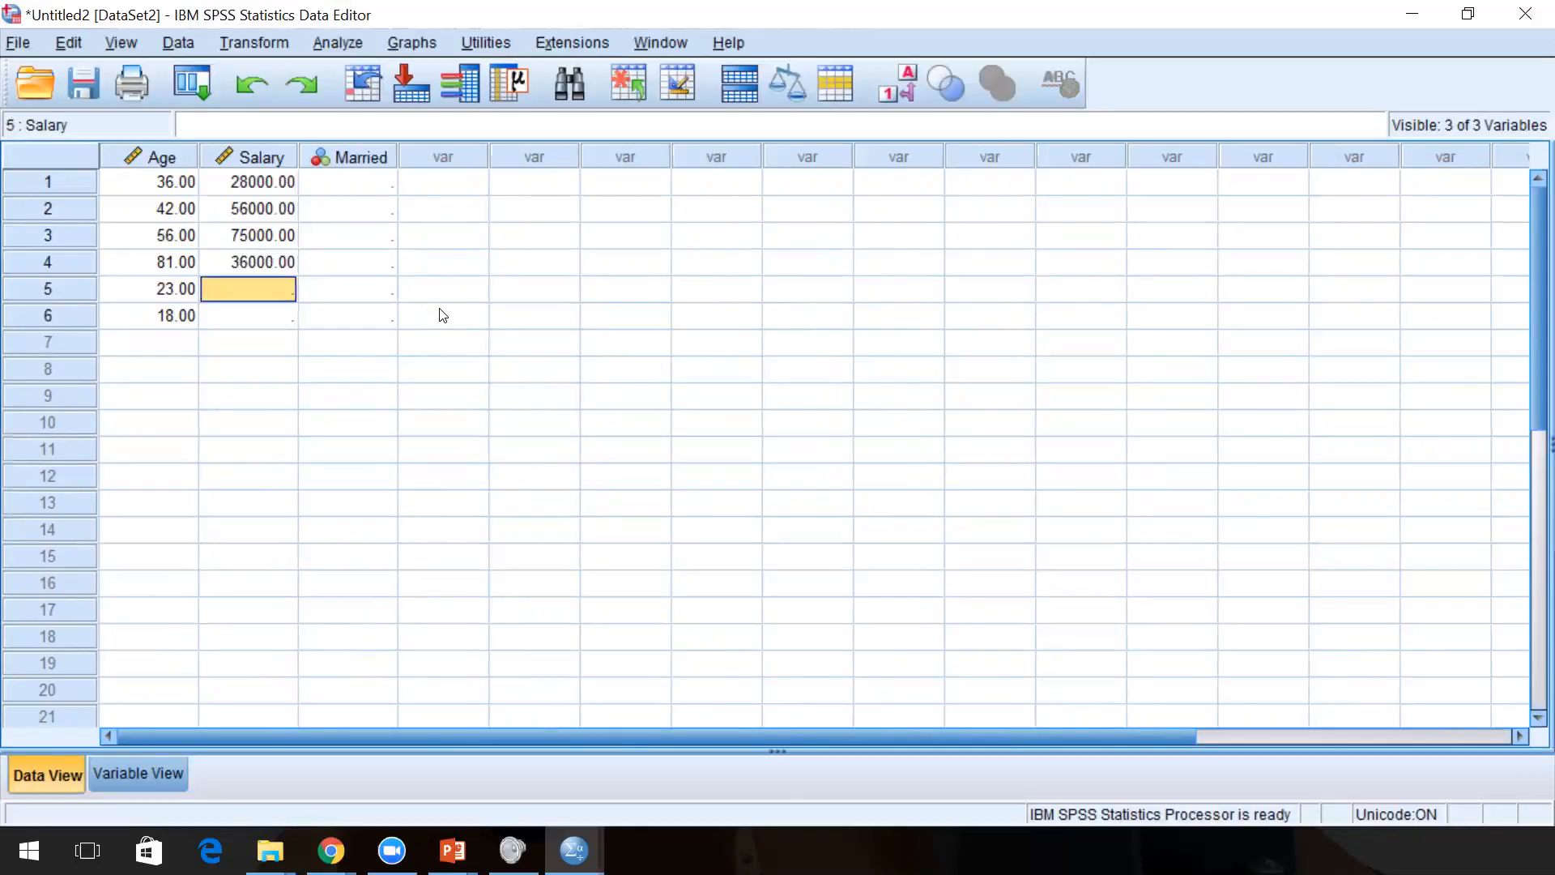
text(29000)
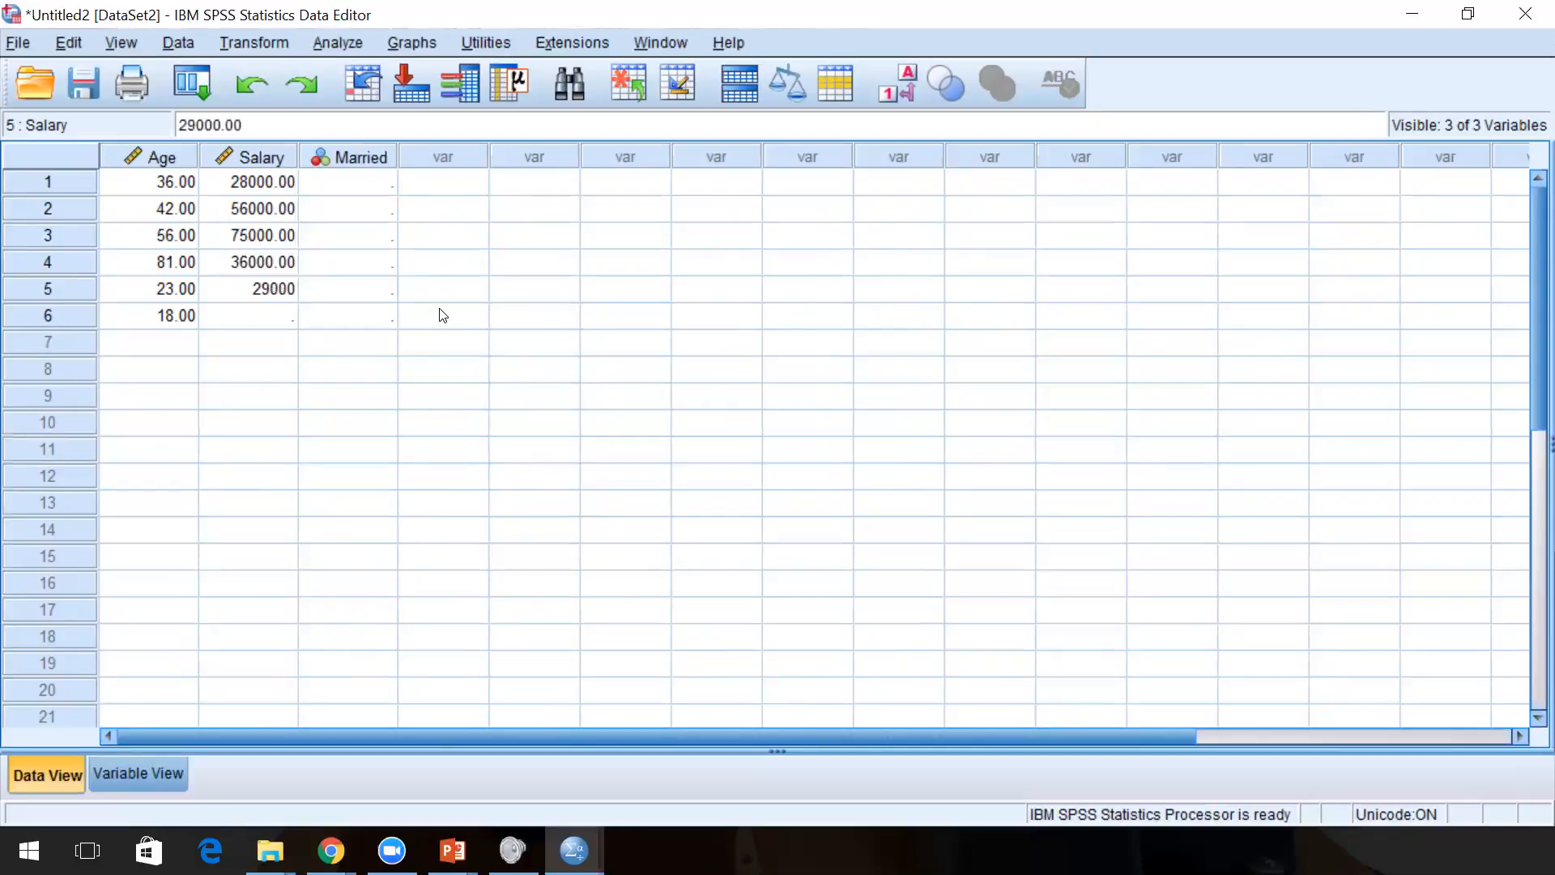
key(Return)
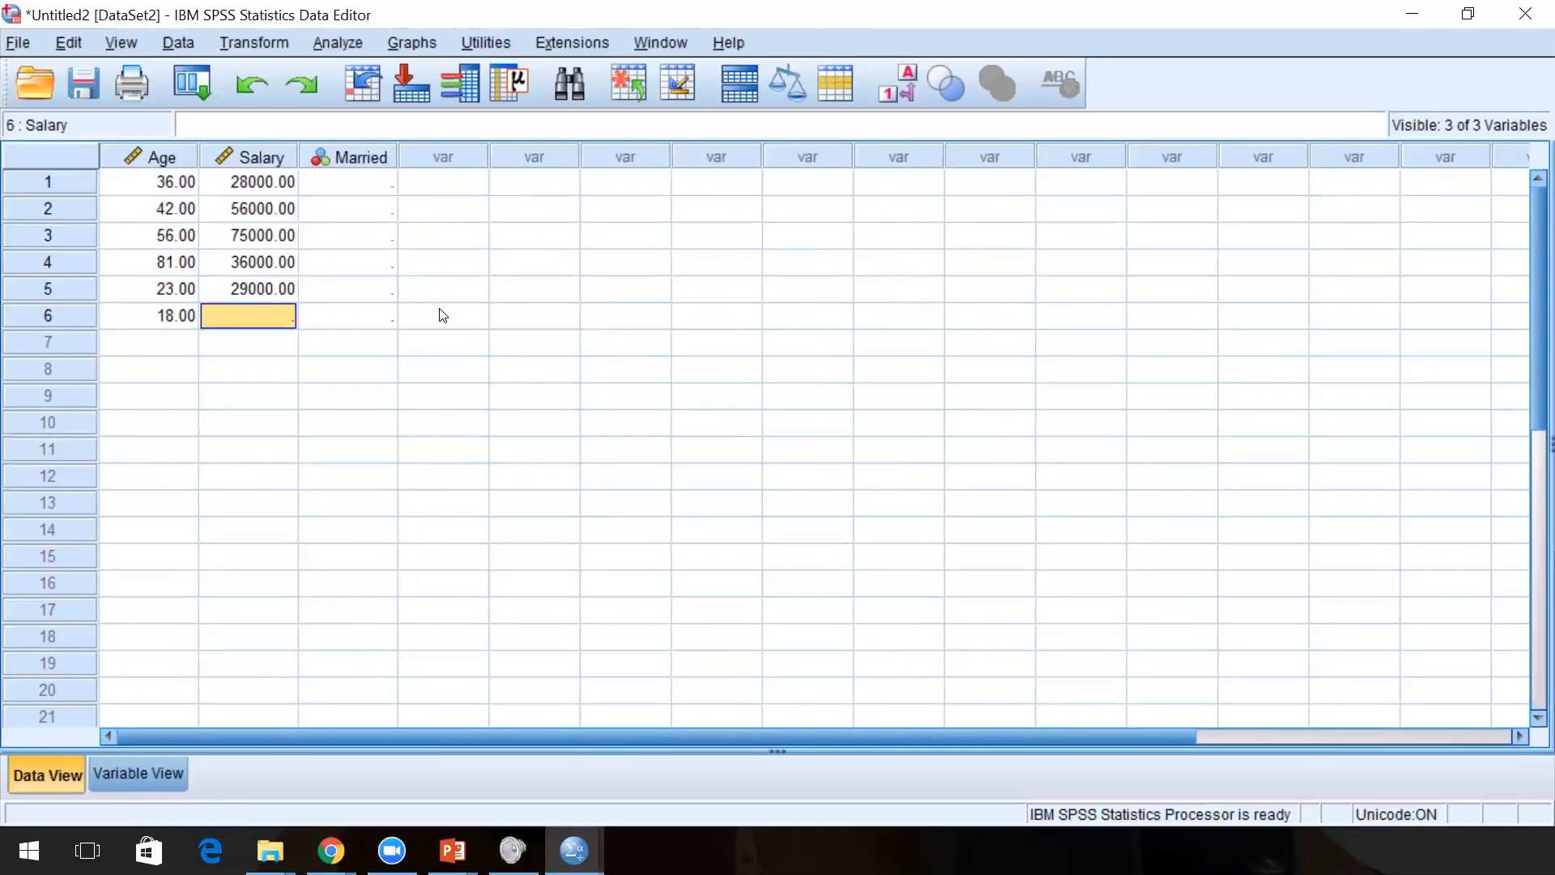
text(15000)
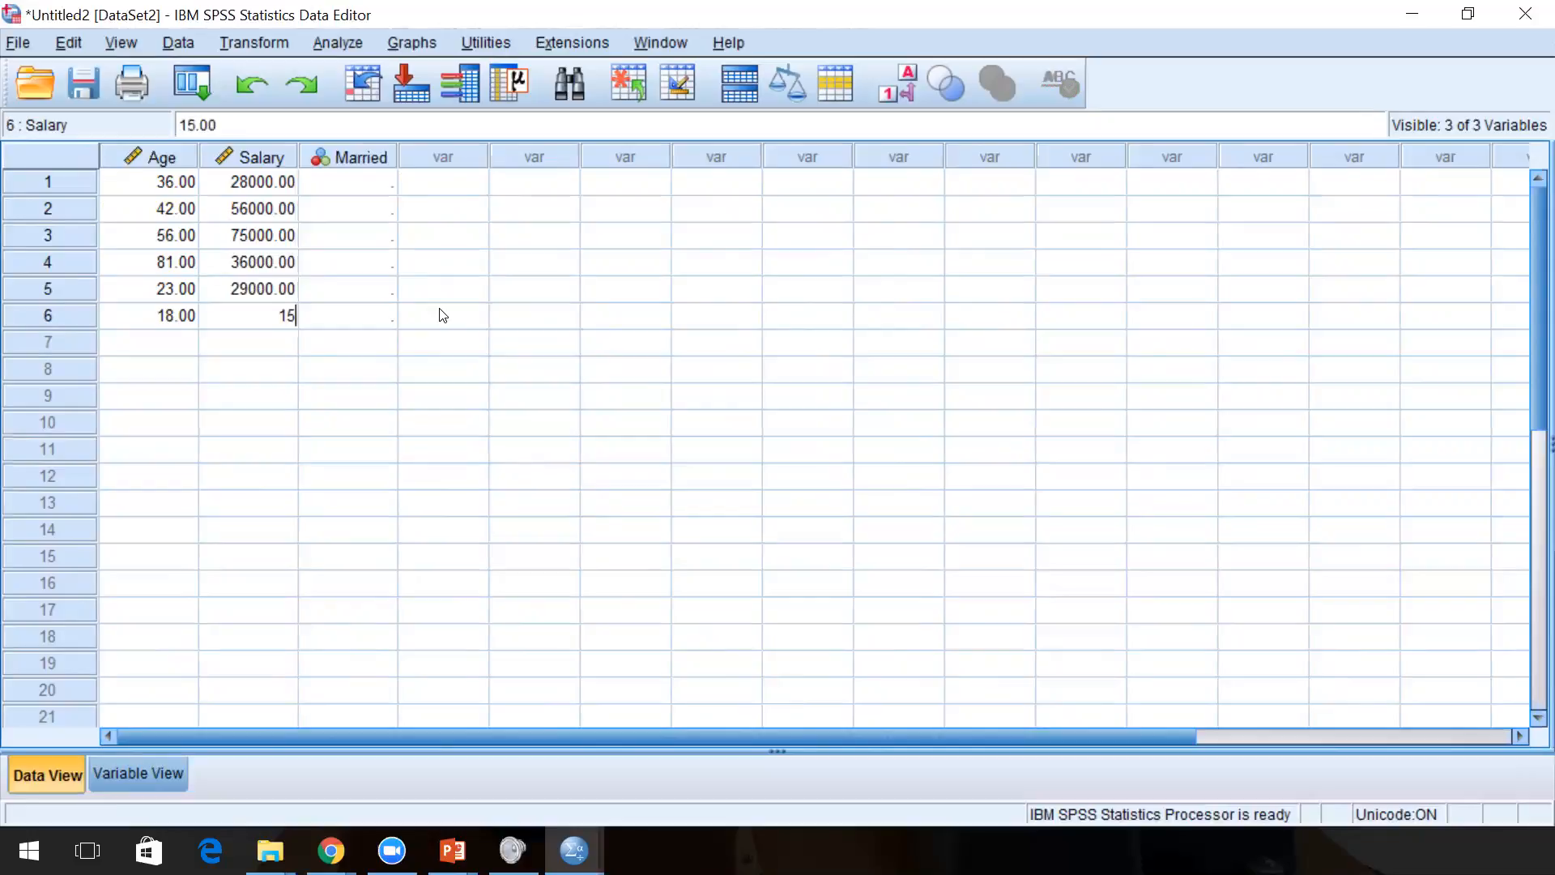
key(Return)
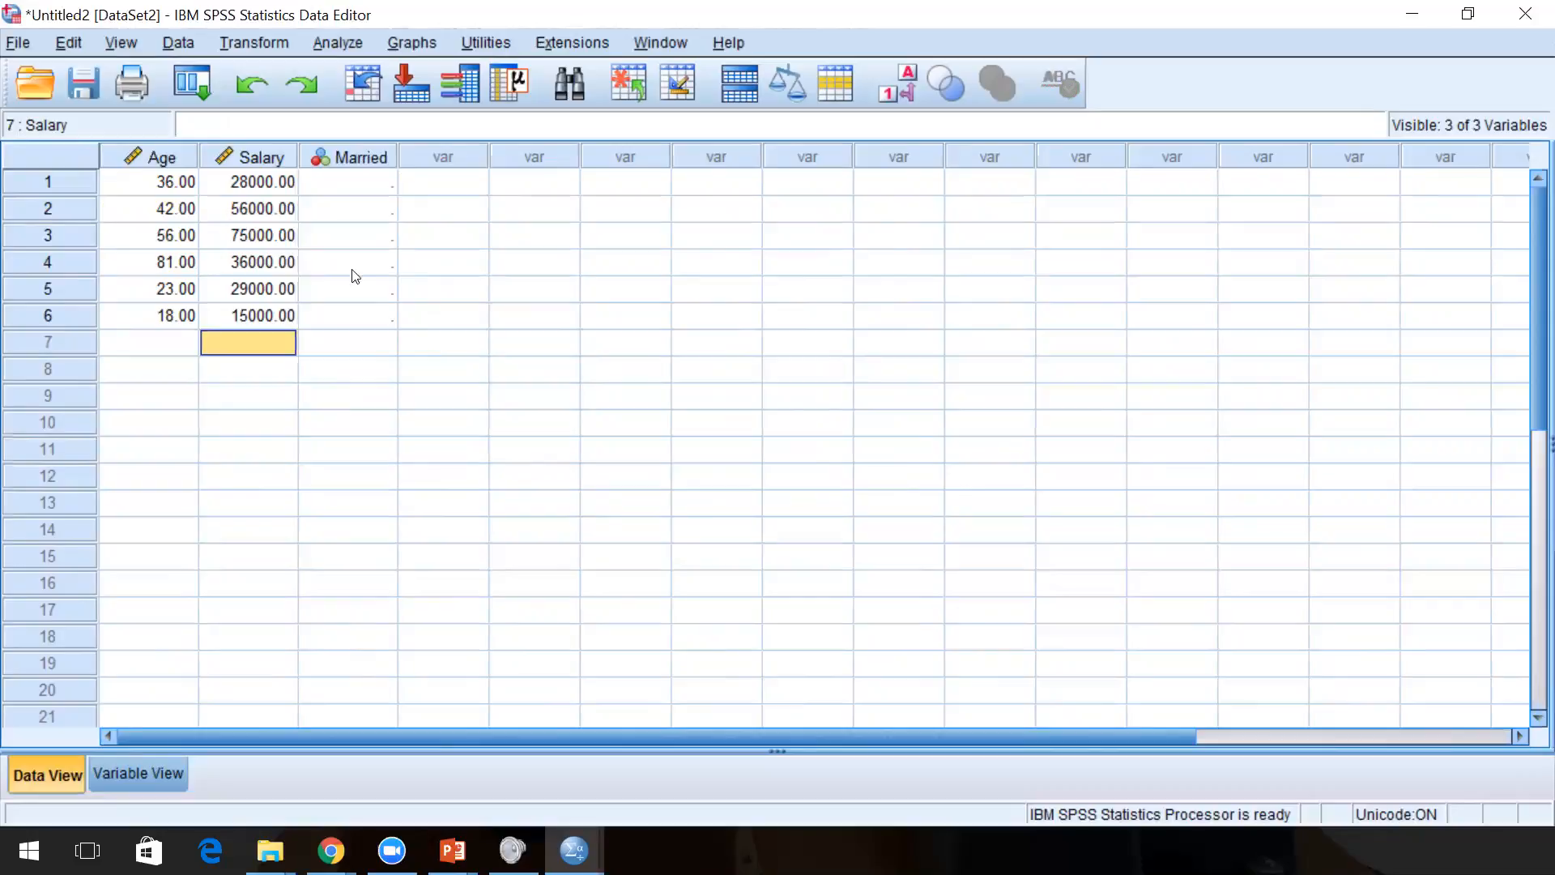
Enter the value 1 for cases 1 to 4 and 0 for cases 5 and 6 in the Married column.
click(357, 180)
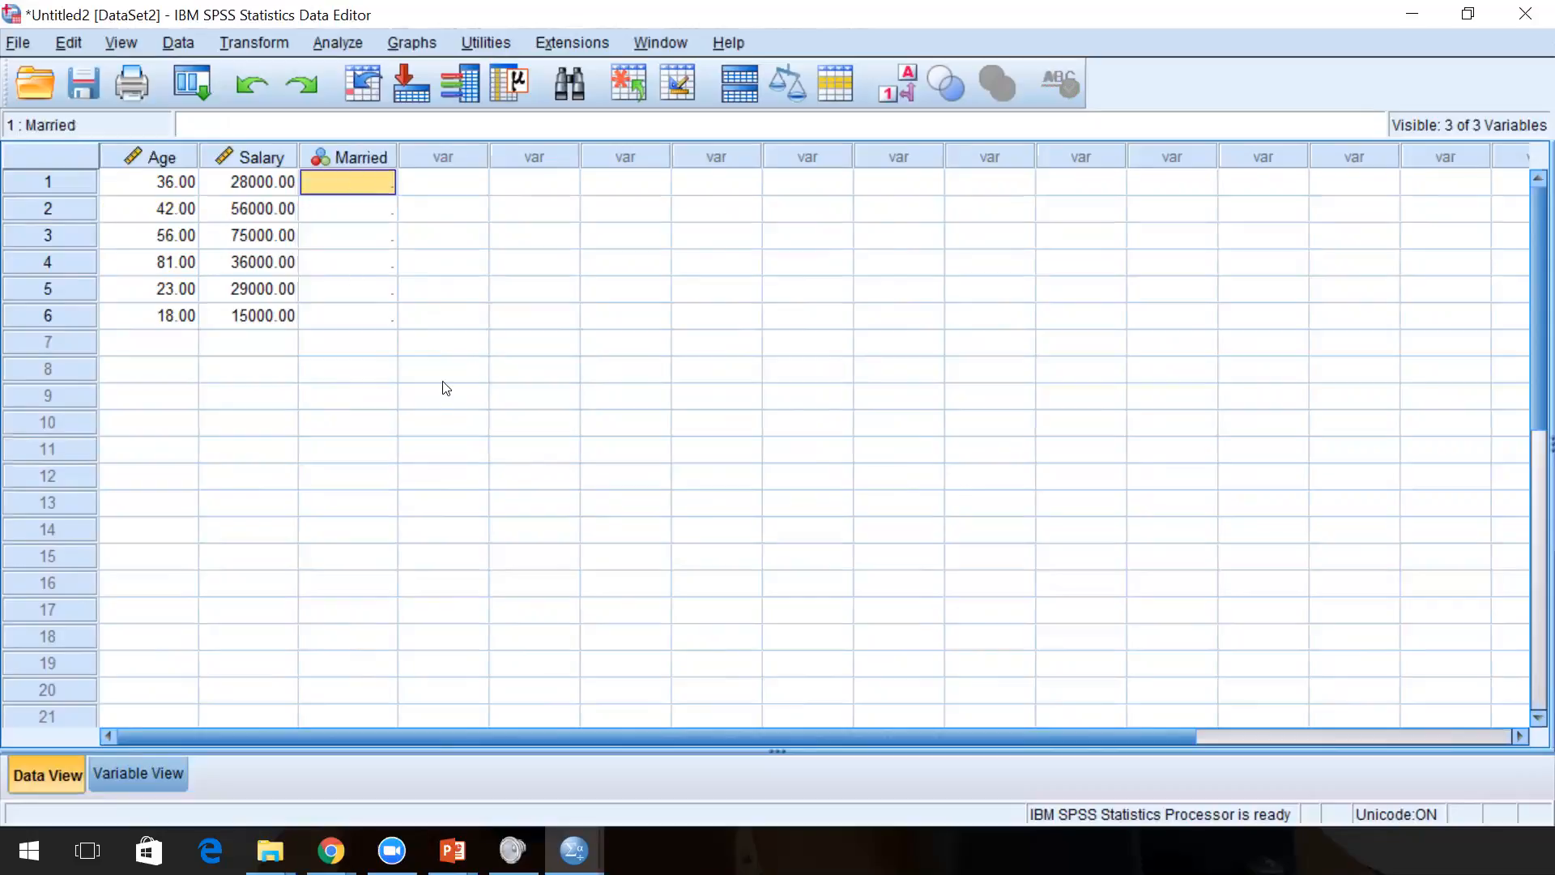
text(1)
key(Return)
text(1)
key(Return)
text(1)
key(Return)
text(1)
key(Return)
text(0)
key(Return)
text(0)
key(Return)
click(379, 458)
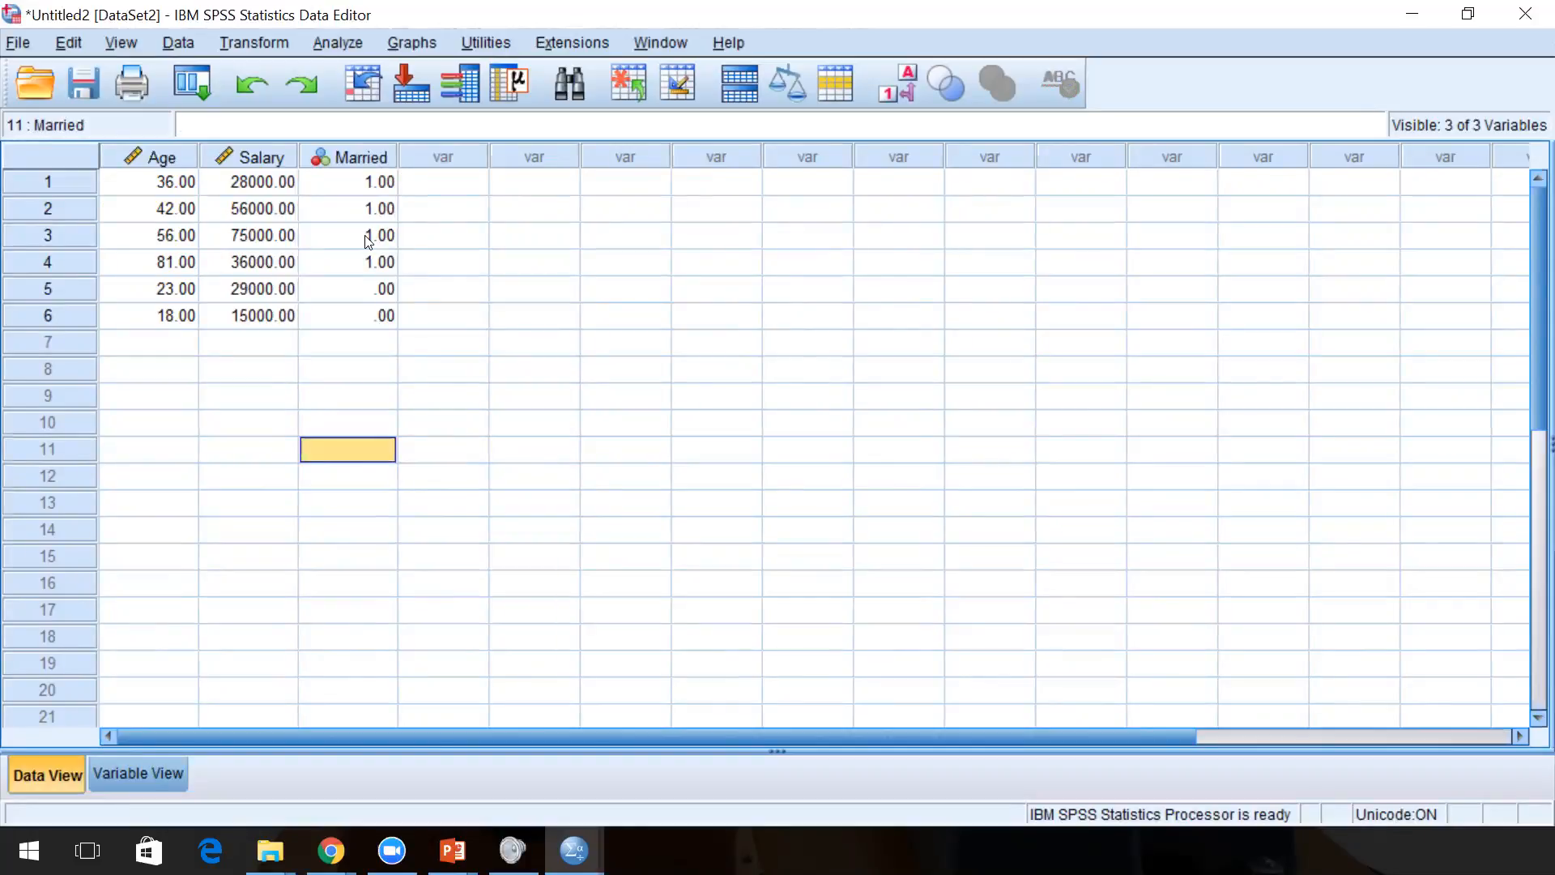
Review the value labels of the Married variable and compare the variable definitions with the entered data.
click(138, 773)
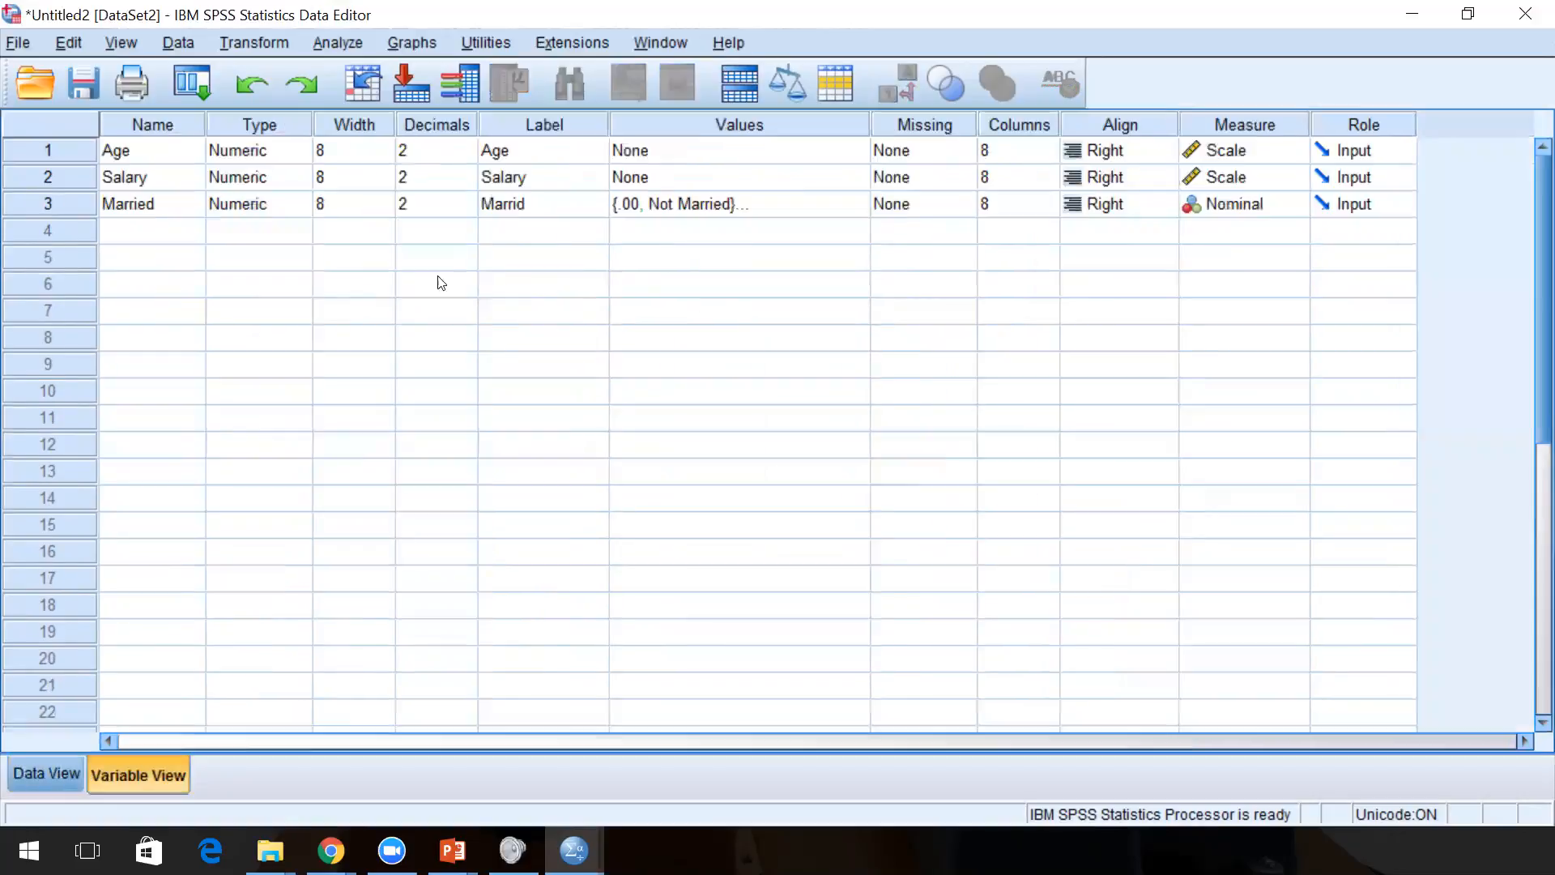
click(814, 202)
click(856, 204)
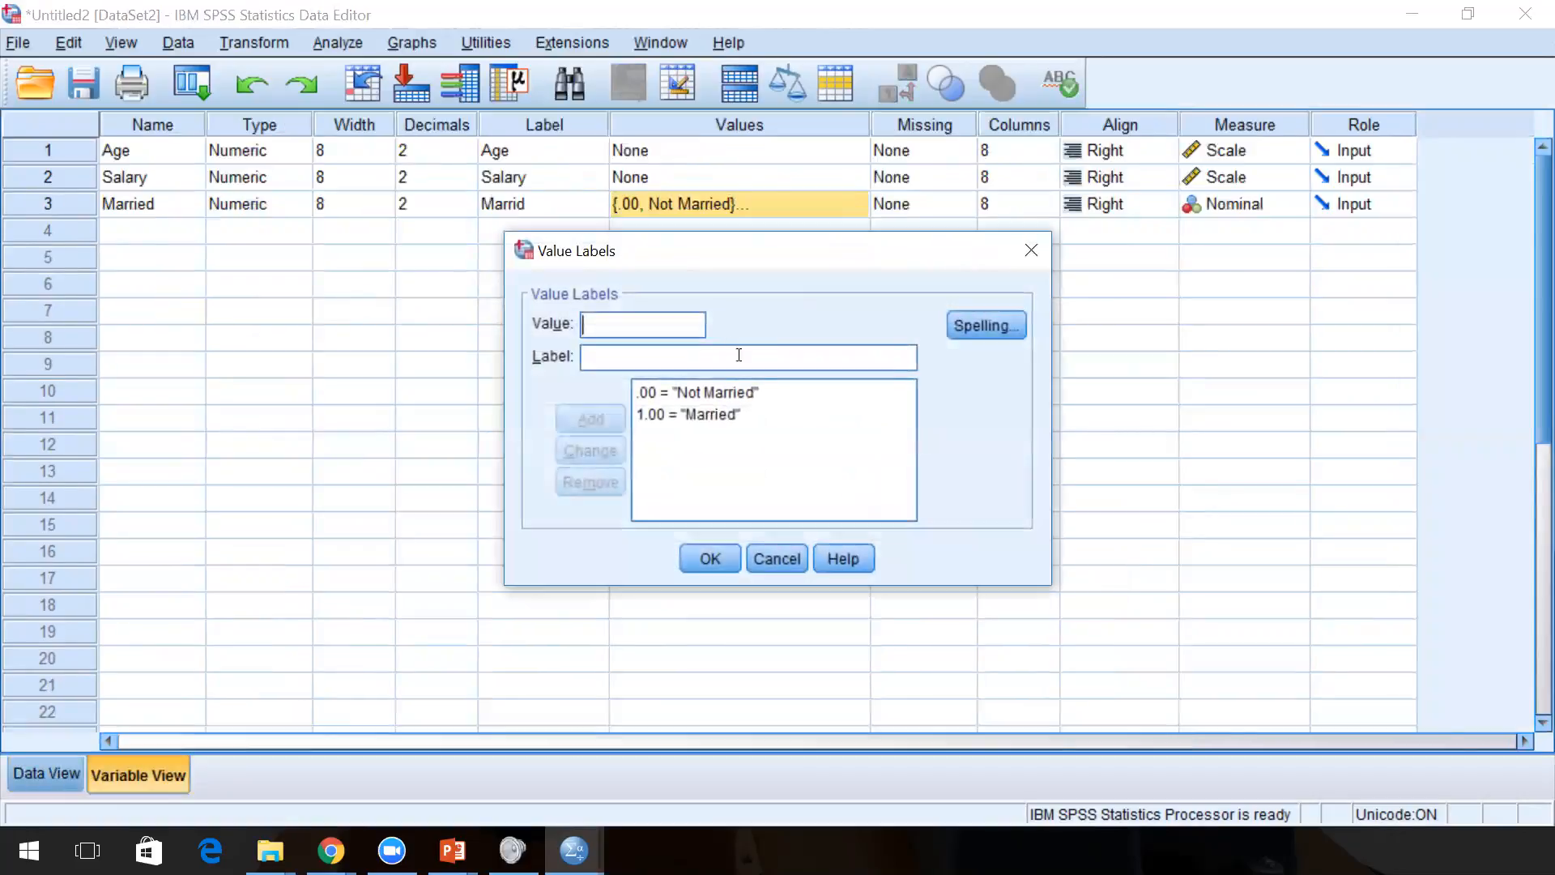
click(776, 557)
click(533, 551)
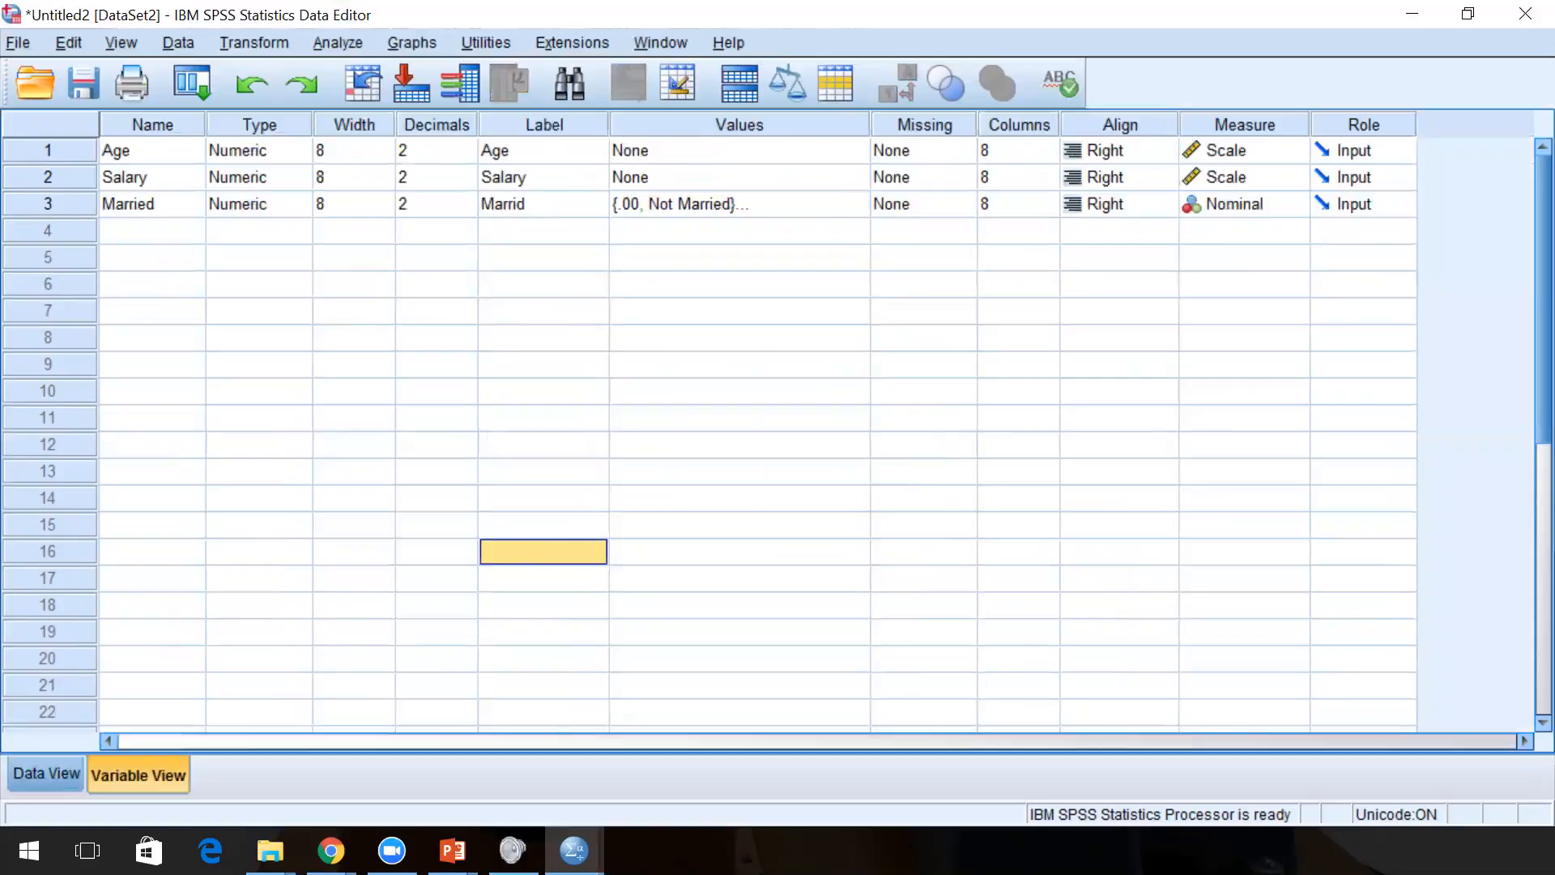
click(46, 773)
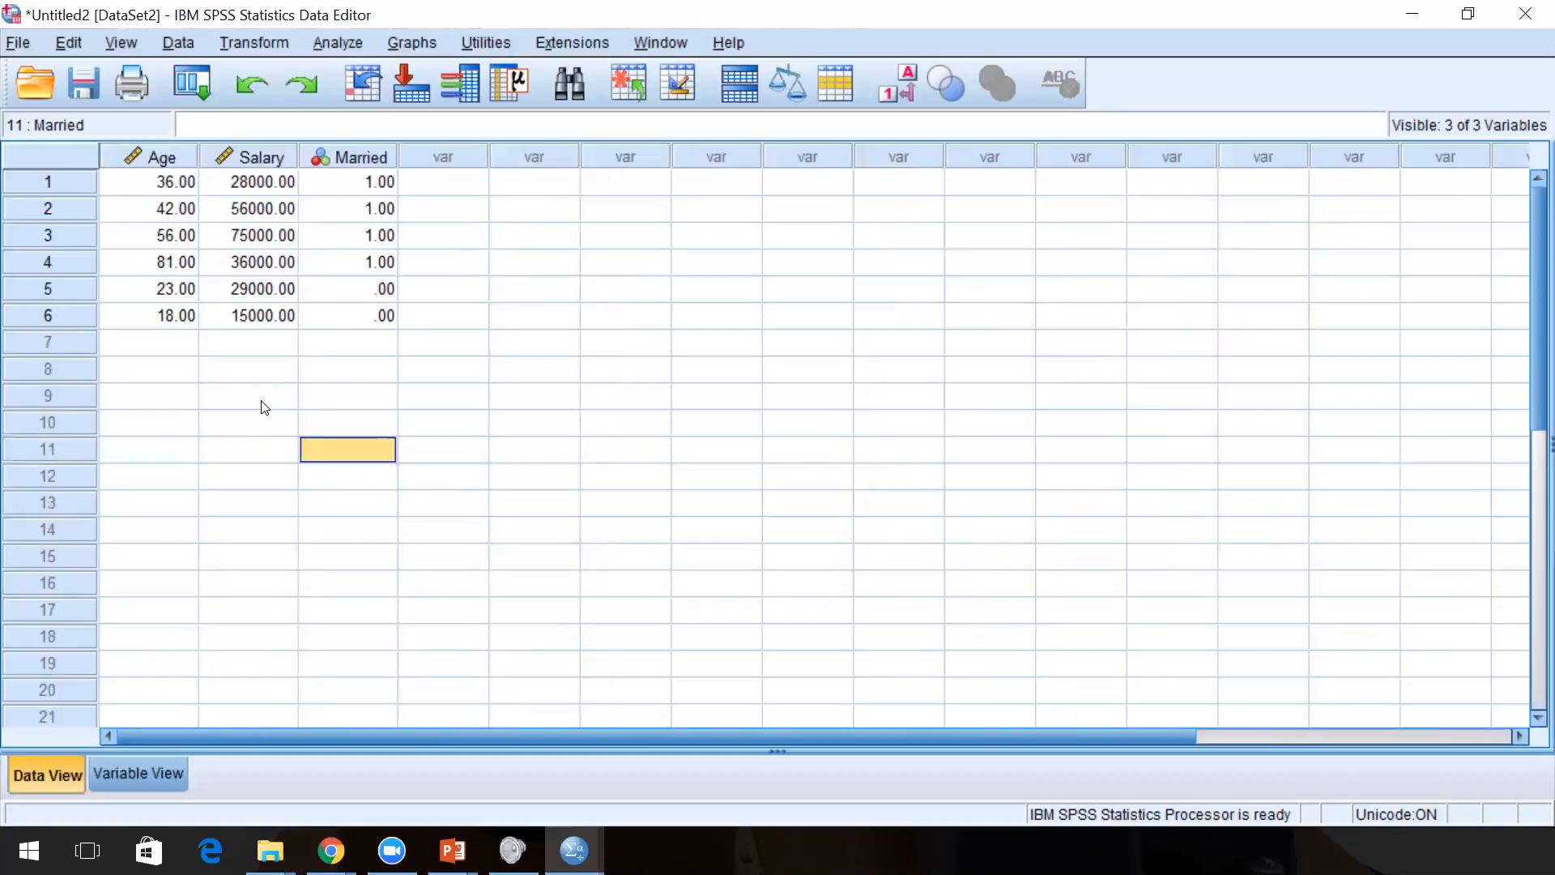
click(137, 774)
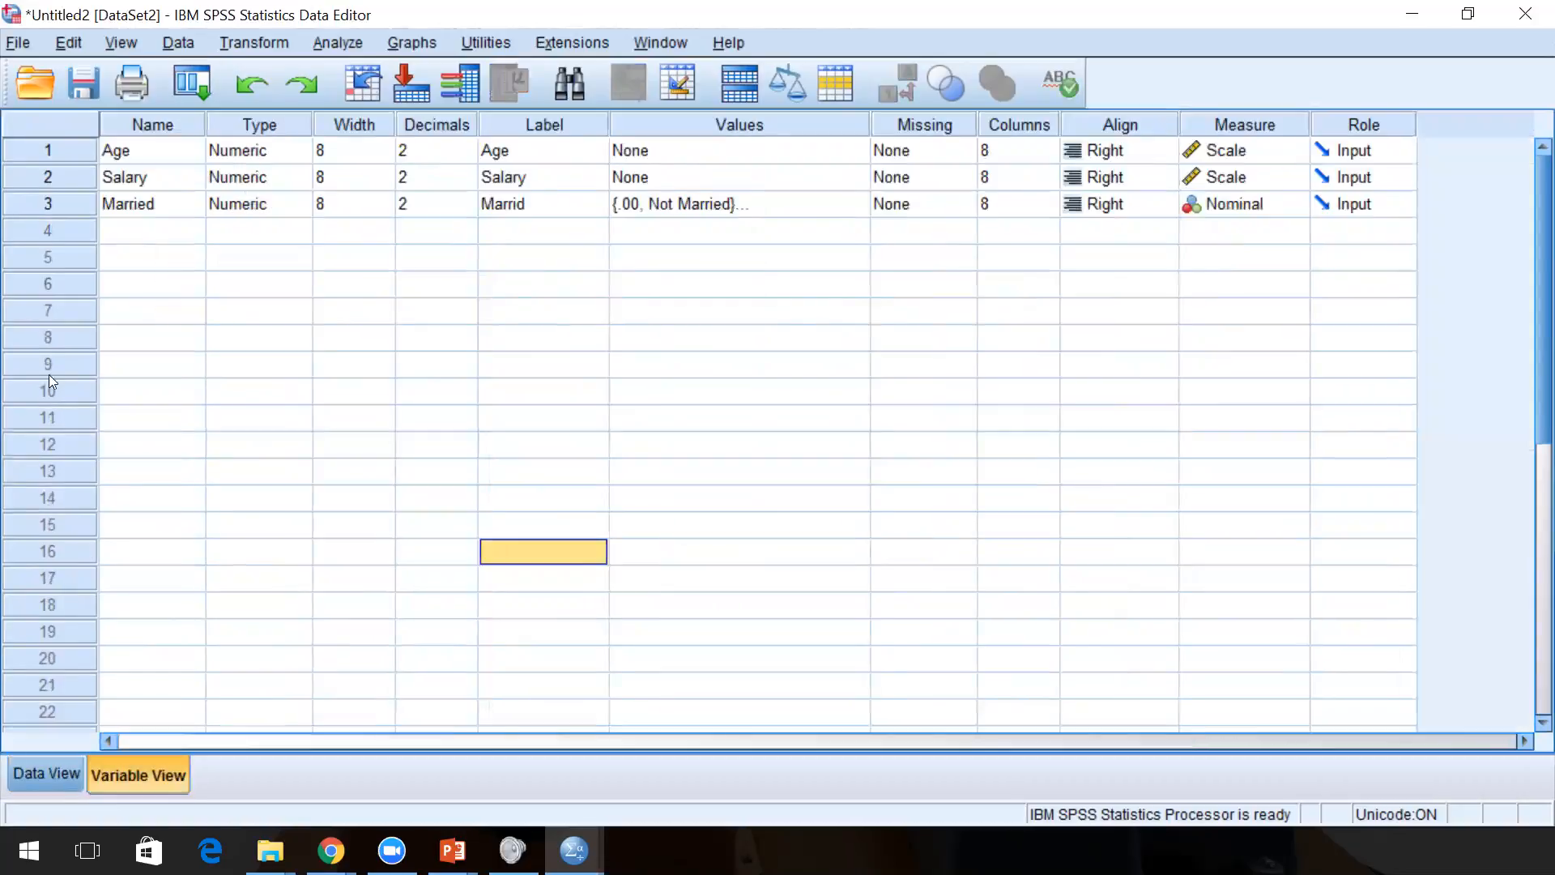
click(103, 238)
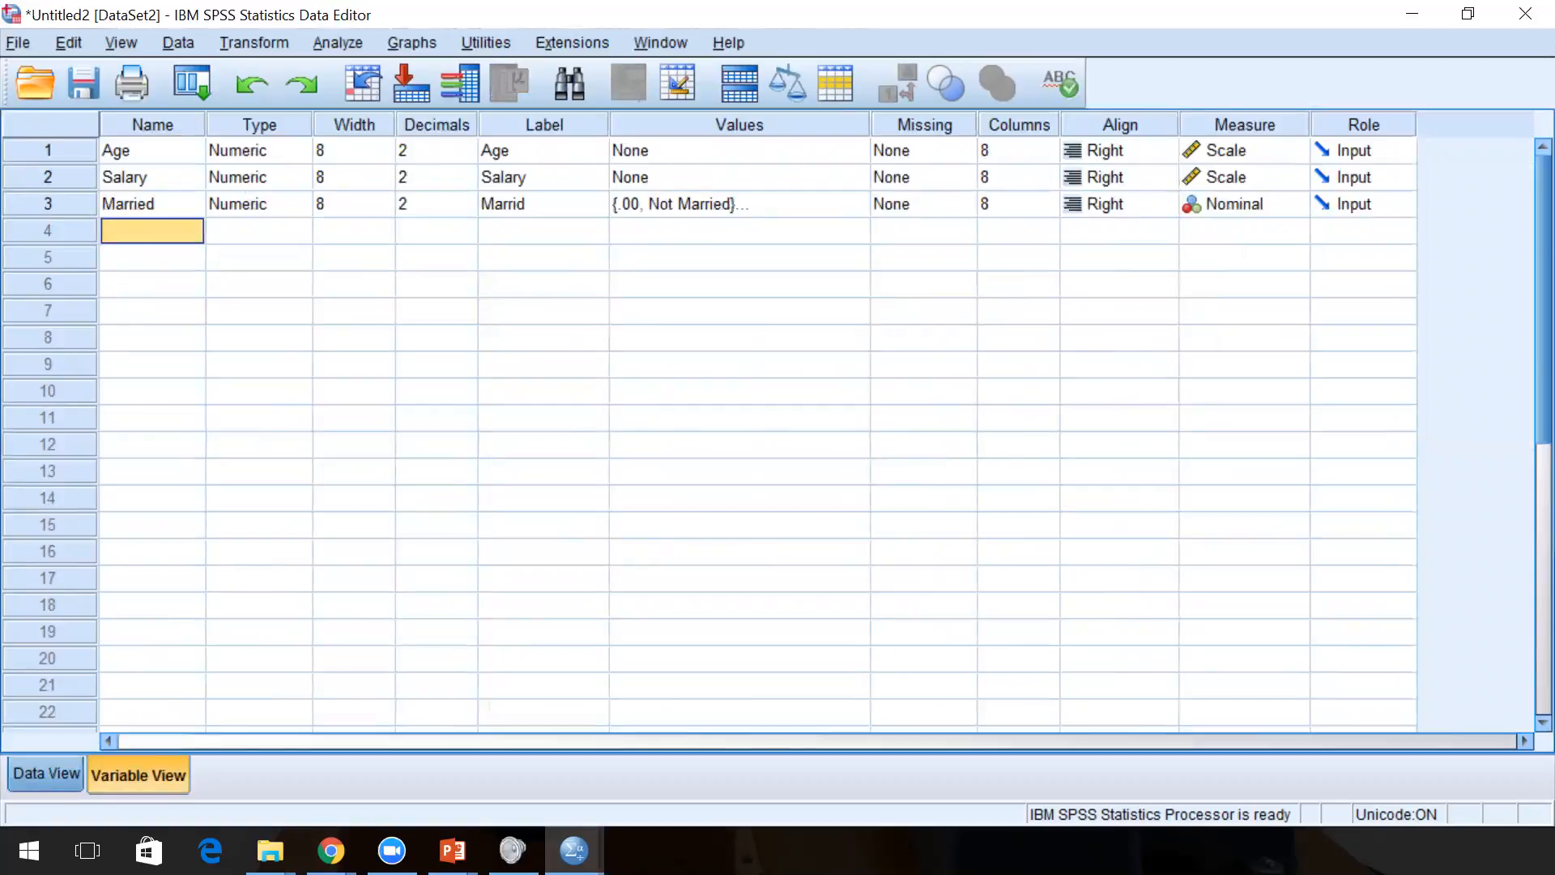
Close the untitled six-case dataset without saving its changes and return to the CustomerData dataset.
click(46, 774)
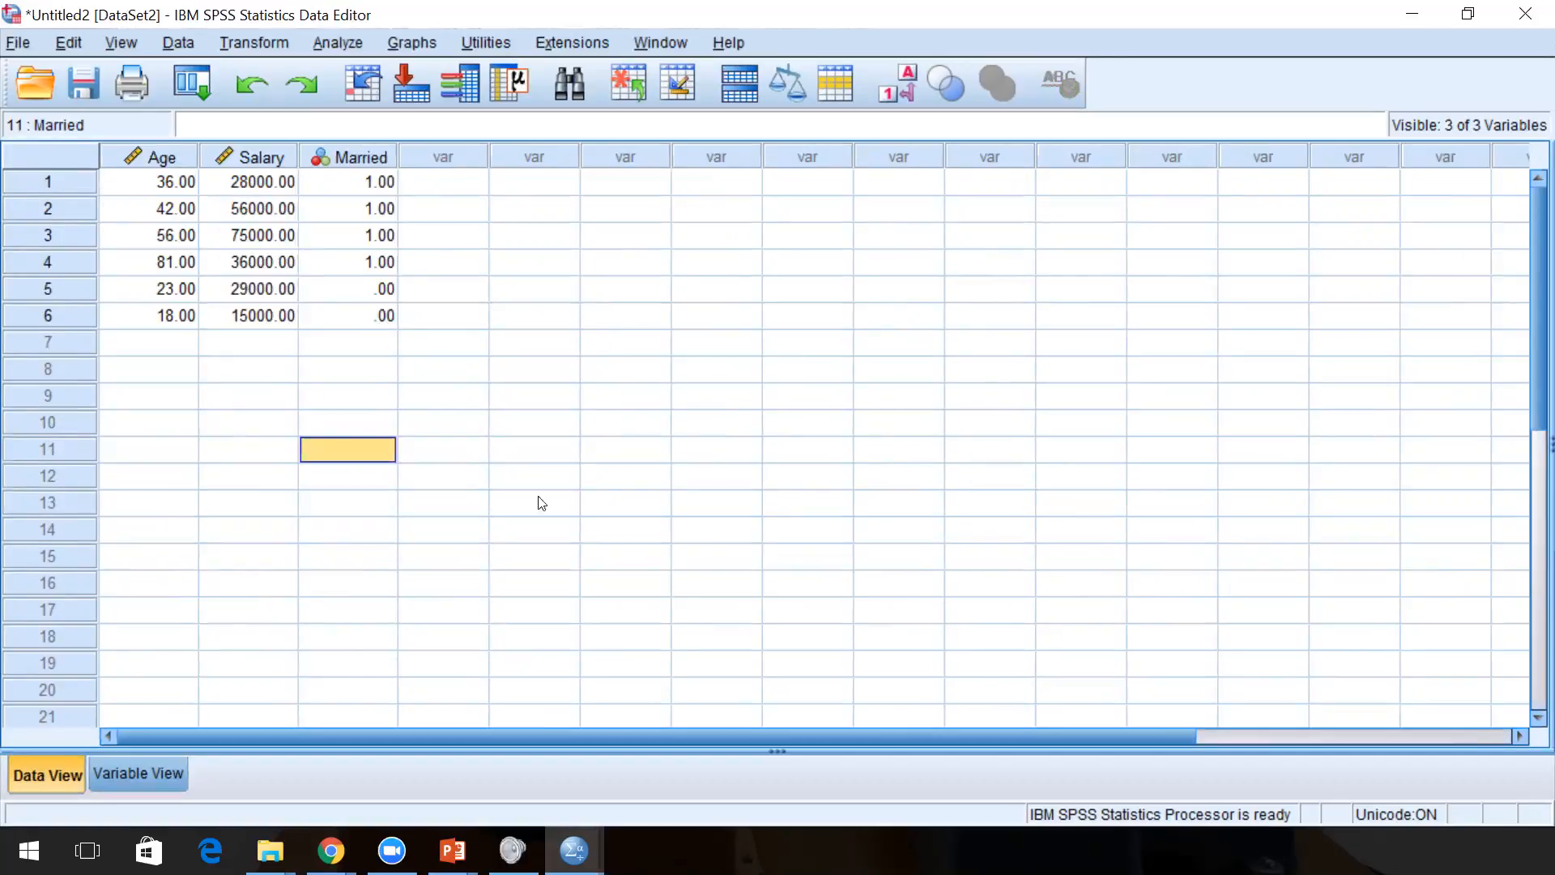
click(626, 476)
click(1526, 13)
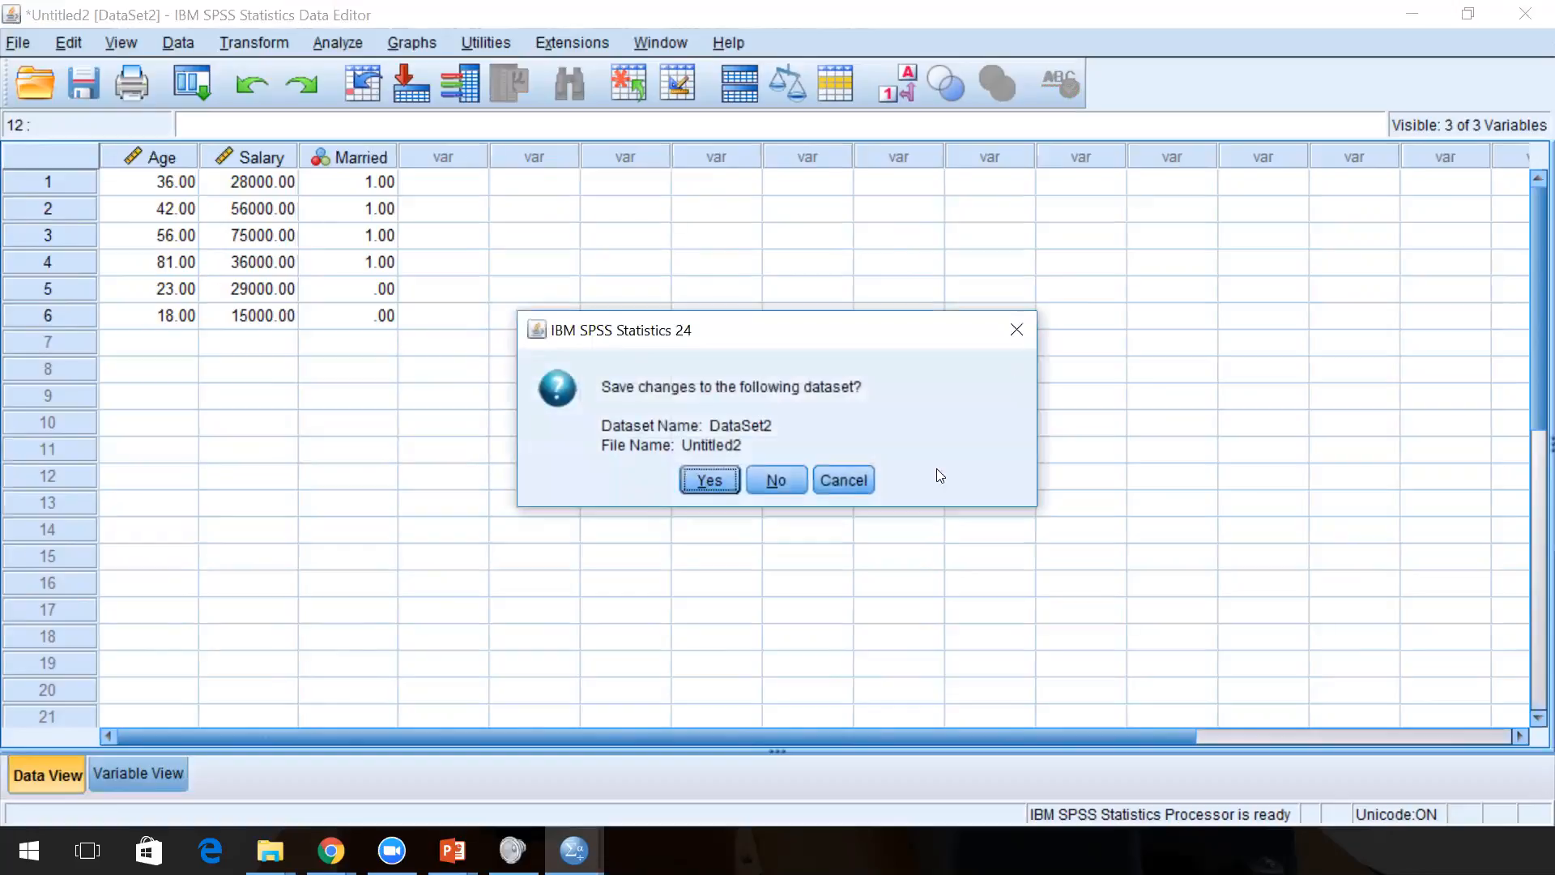
click(779, 477)
click(522, 451)
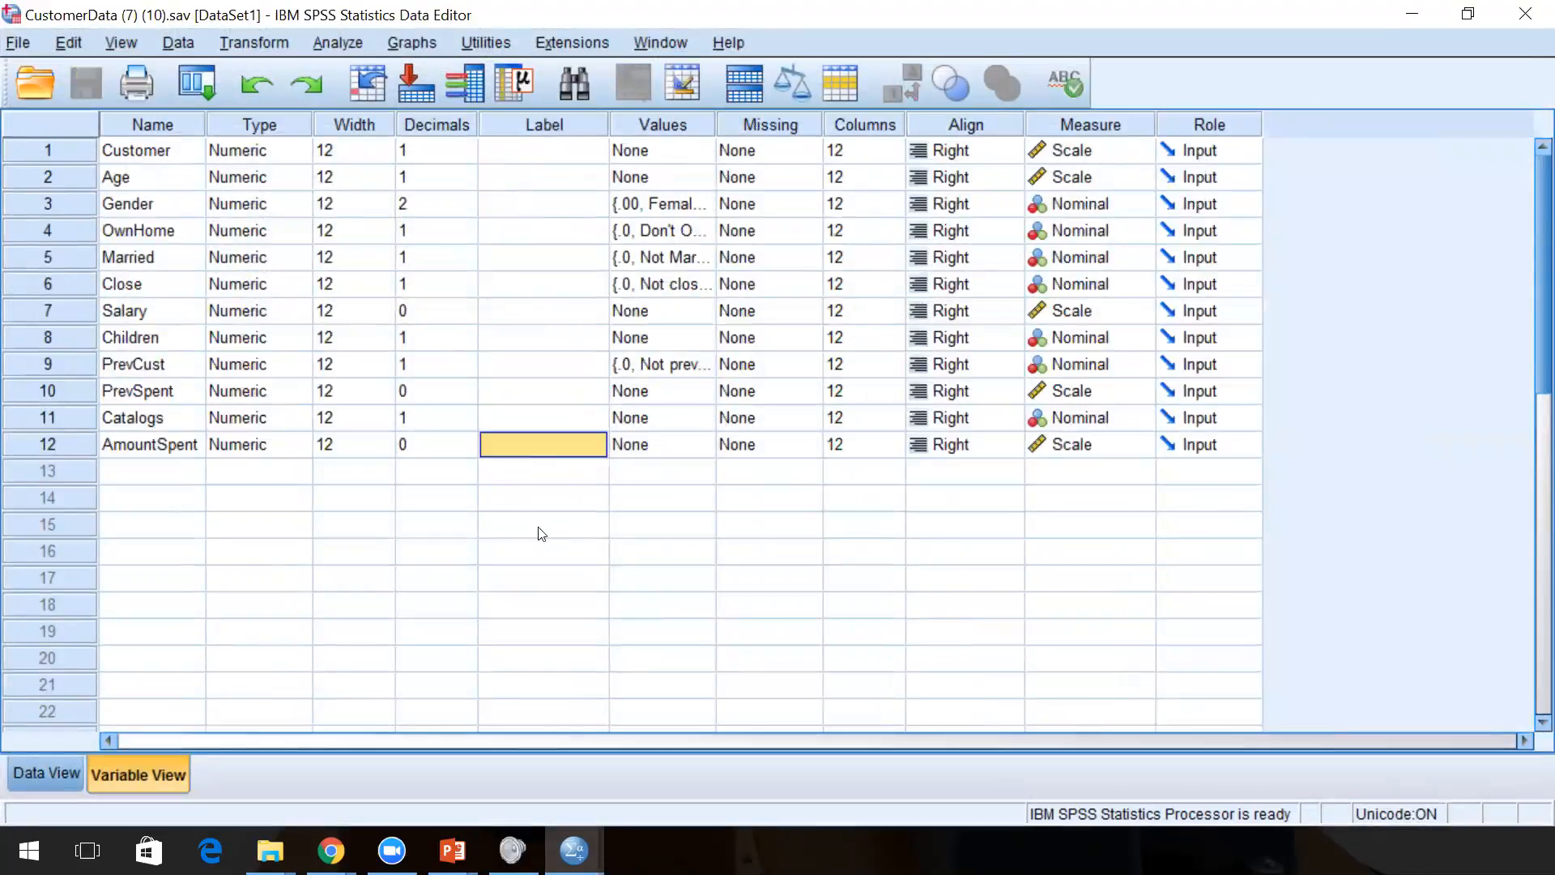
Show the customer data and look through the file, view, data and transform commands, including the Compute Variable settings.
key(ctrl+t)
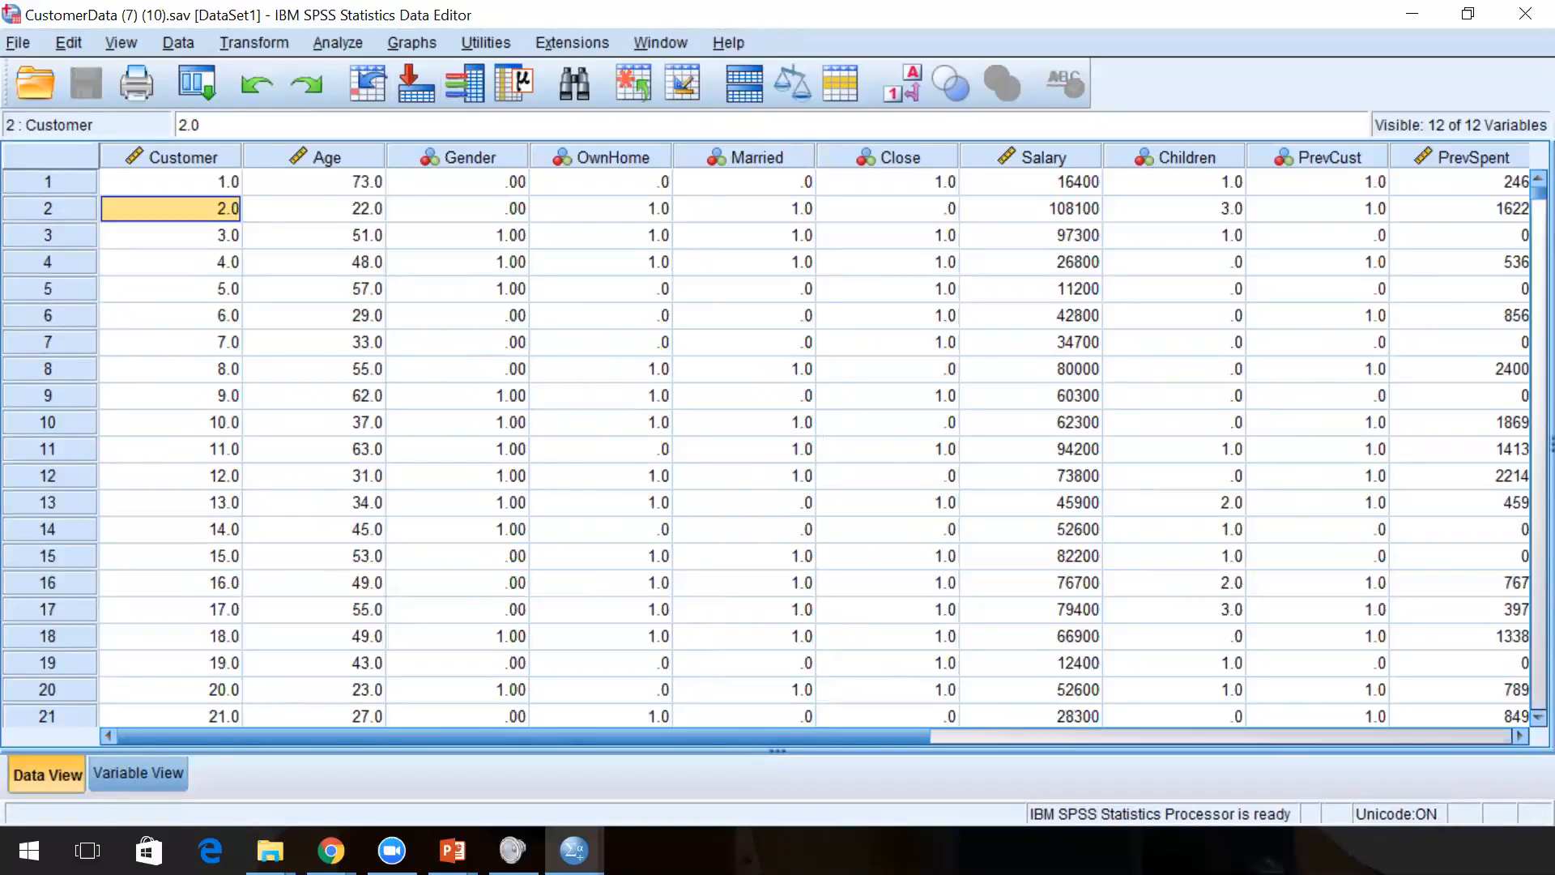
click(185, 44)
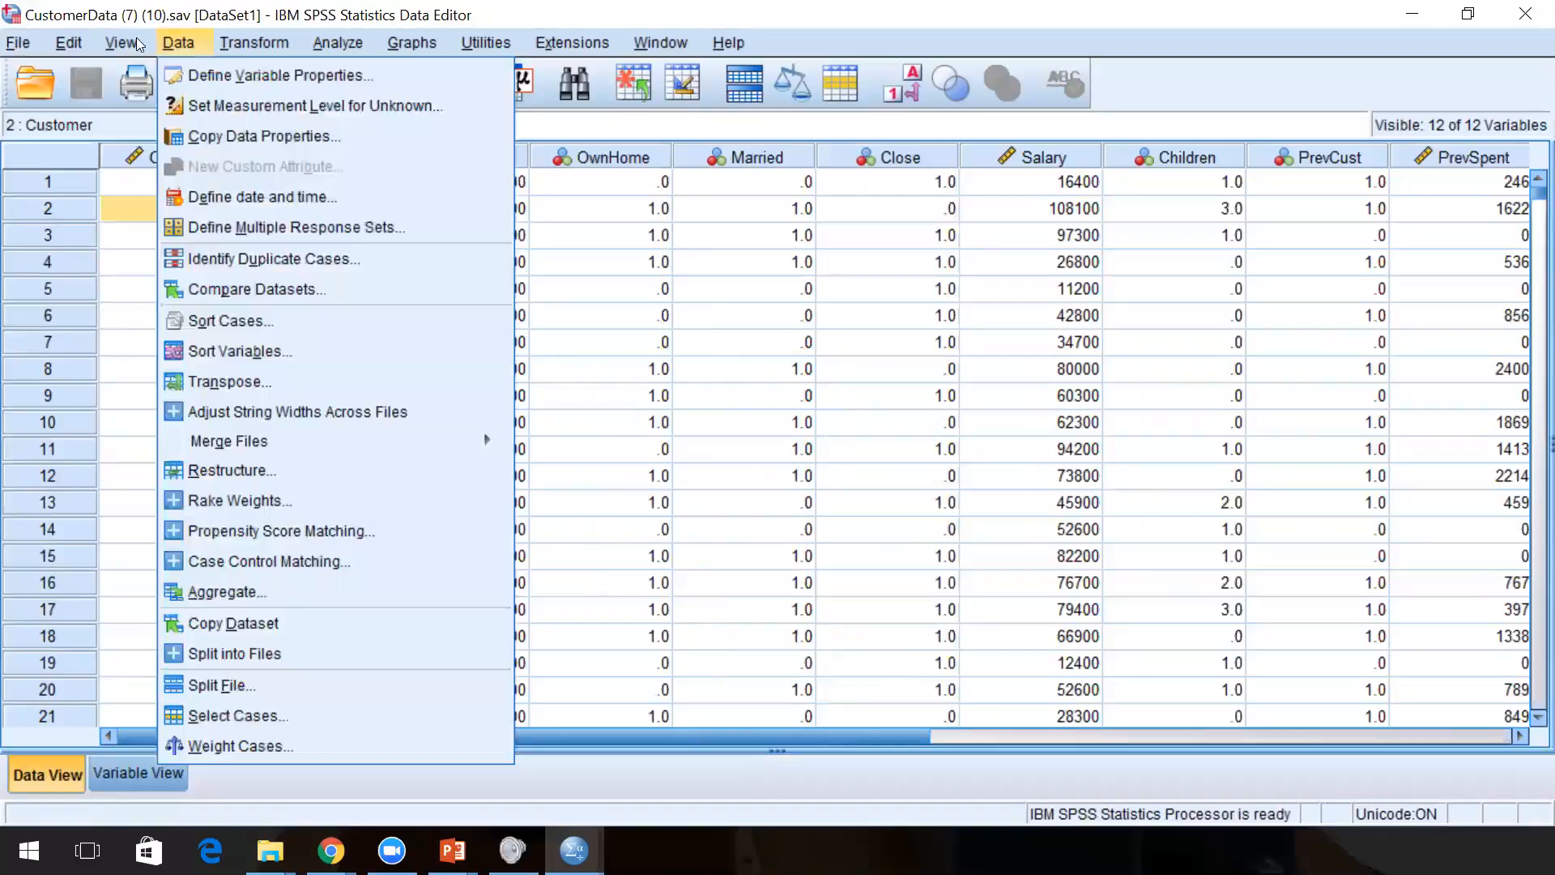
mouse_move(14, 47)
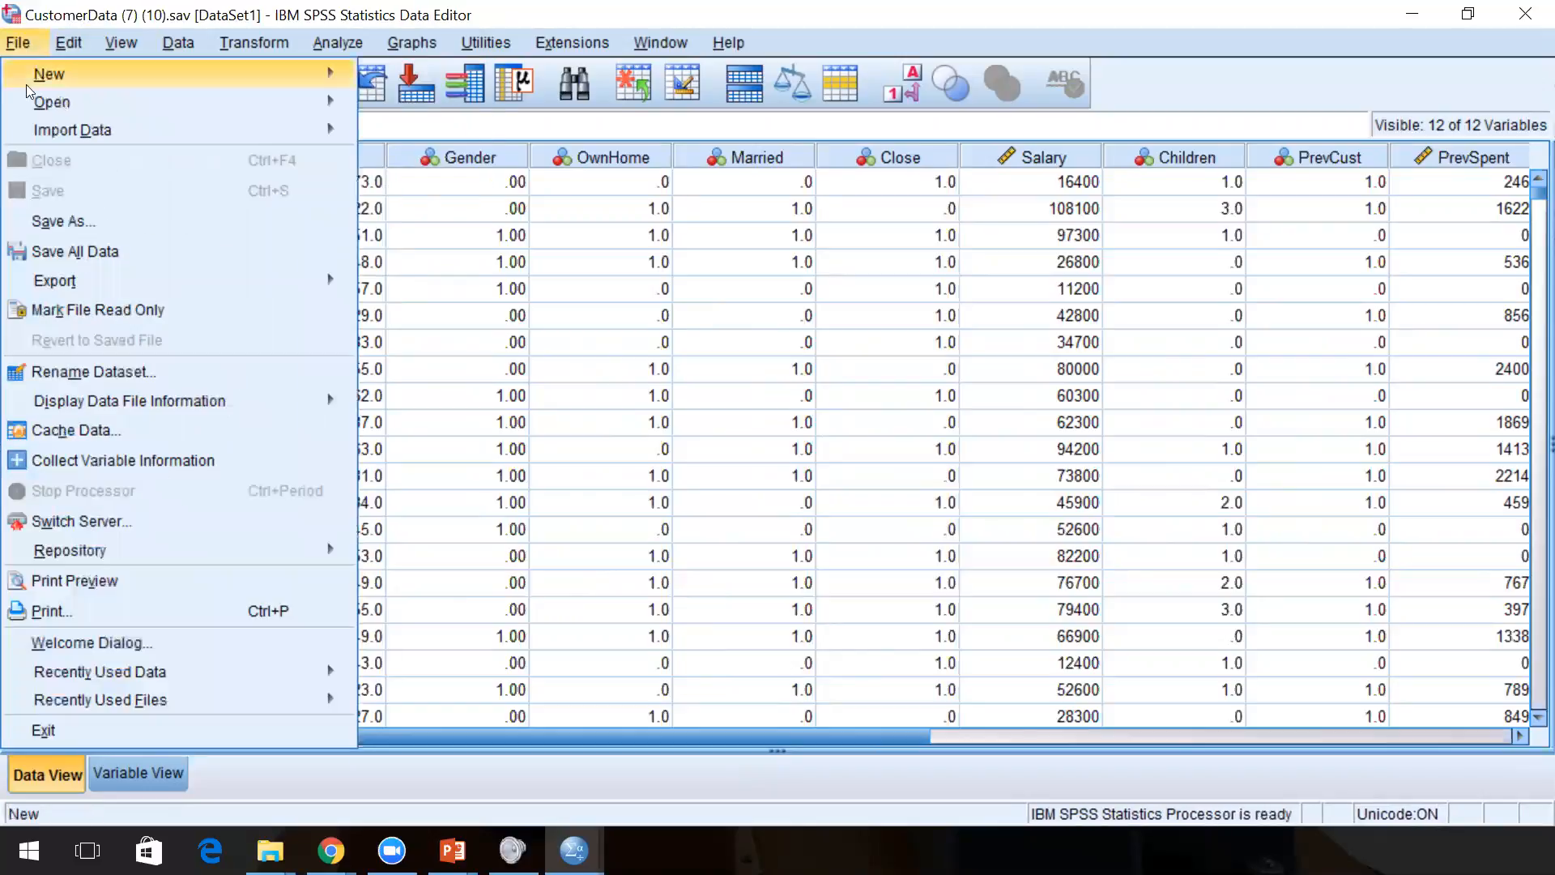
mouse_move(35, 81)
mouse_move(73, 50)
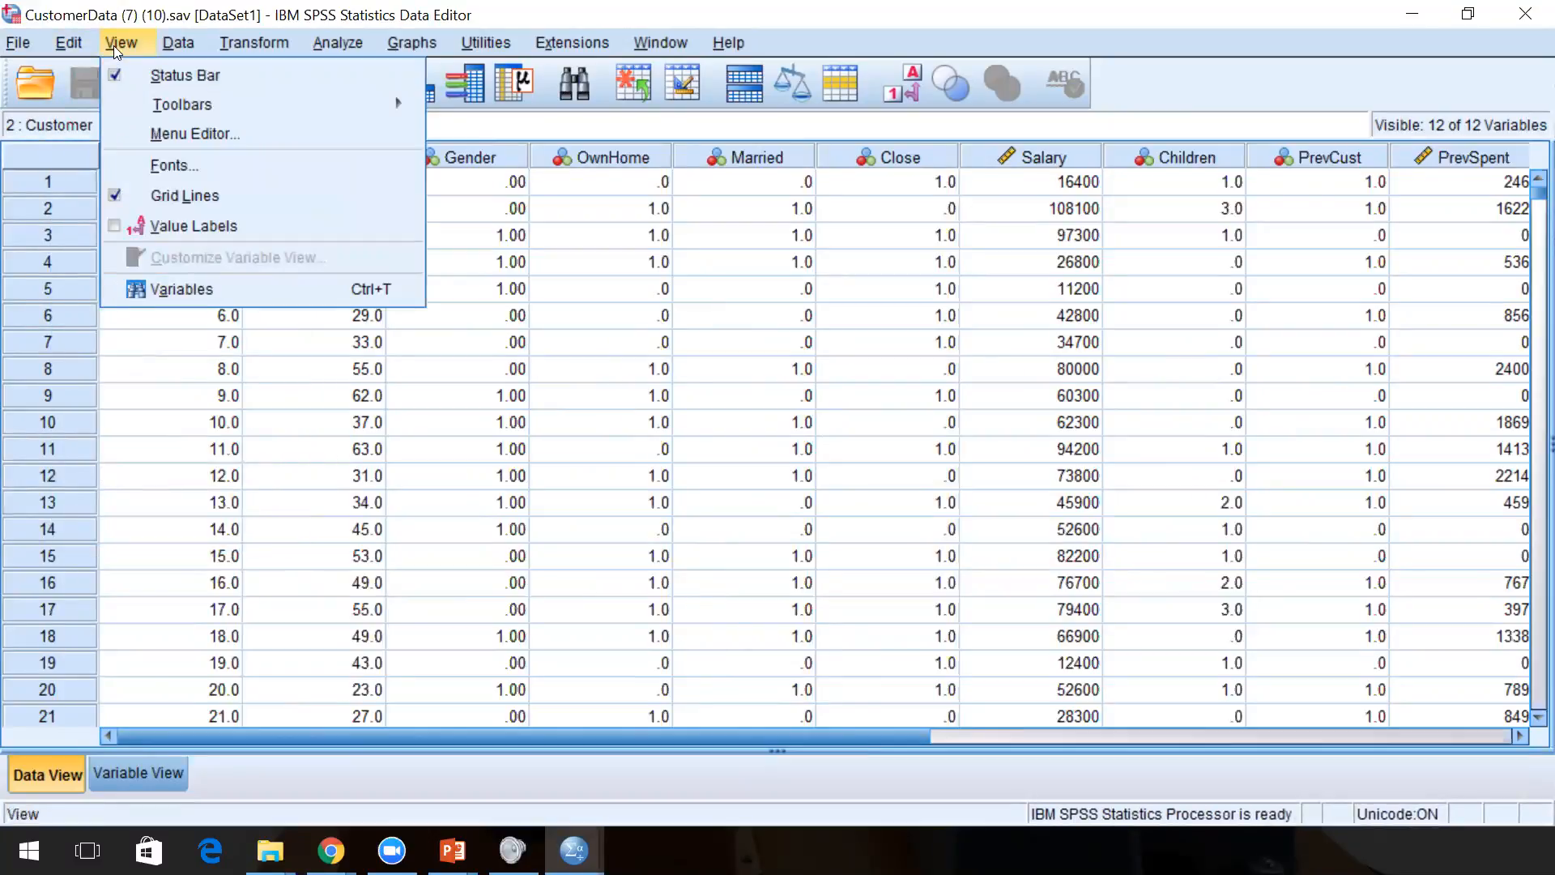
mouse_move(188, 46)
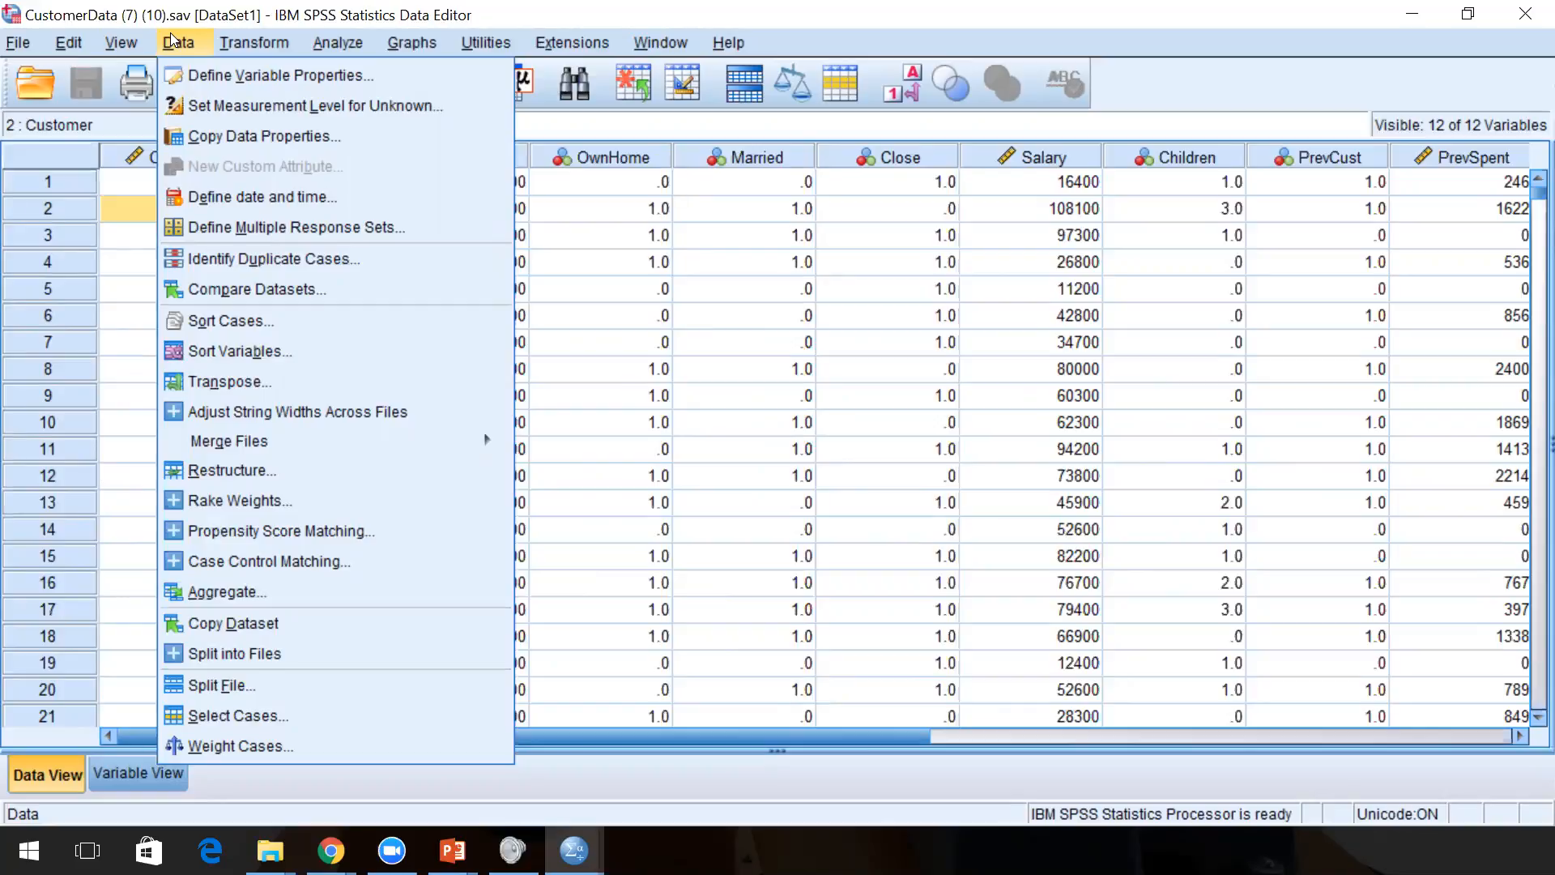
mouse_move(256, 42)
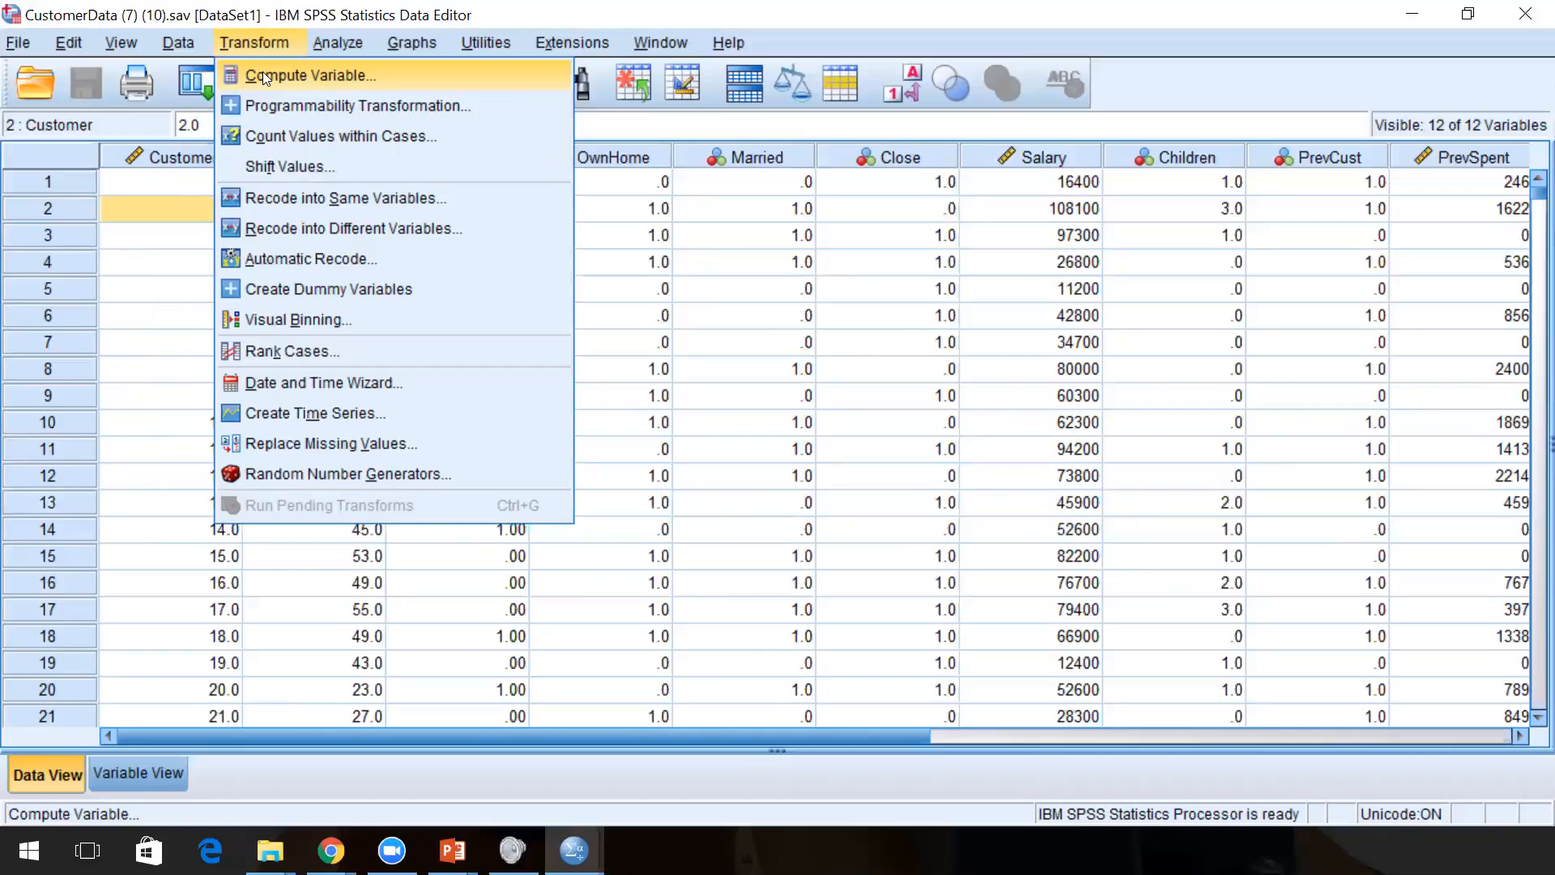
click(263, 75)
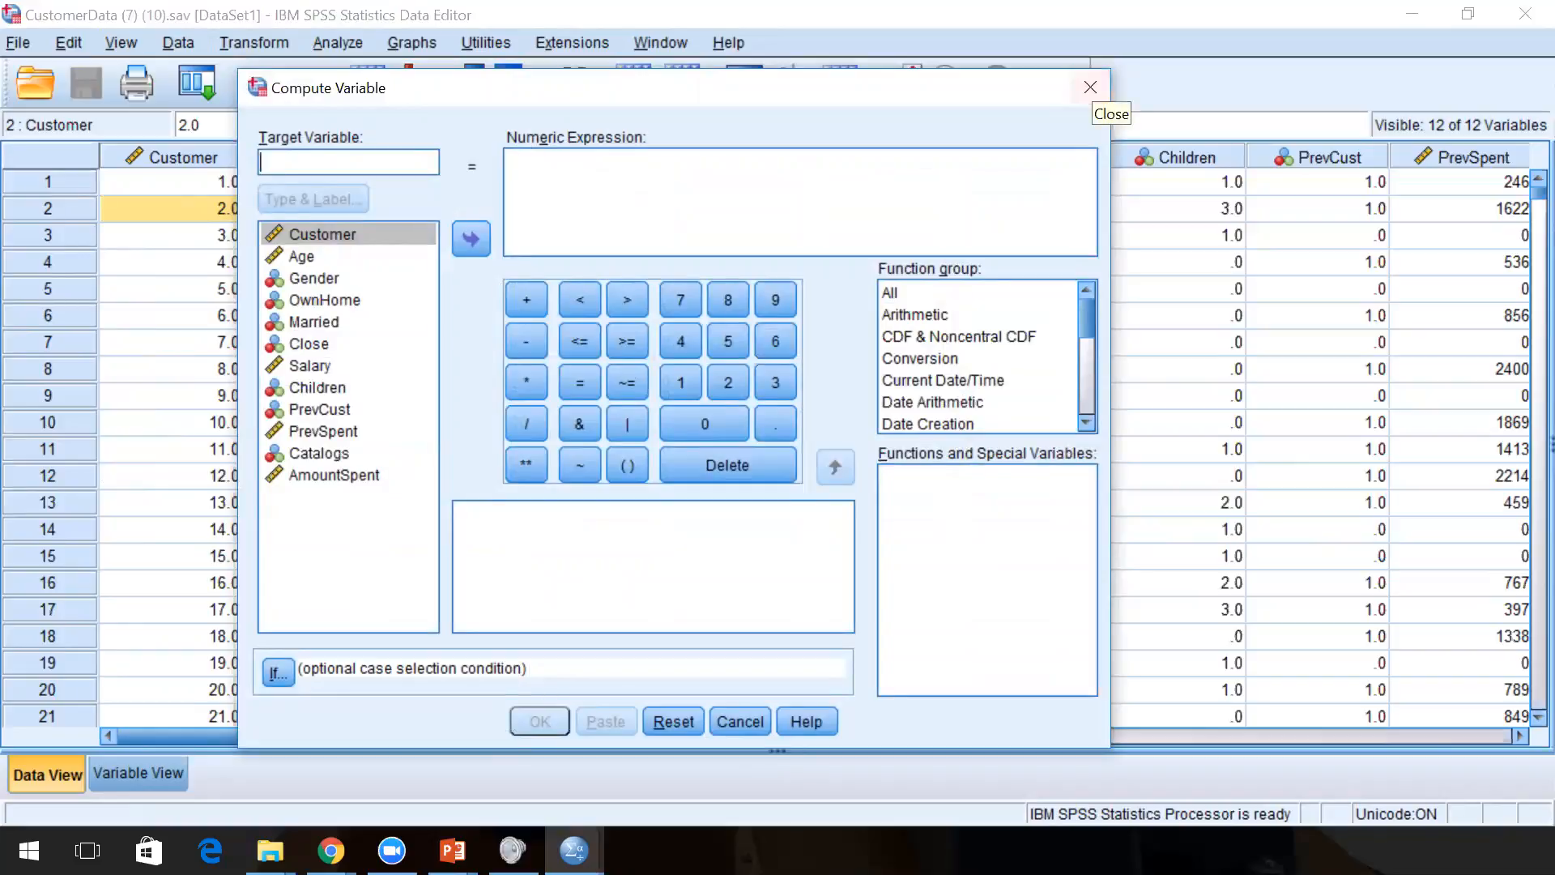
click(1091, 86)
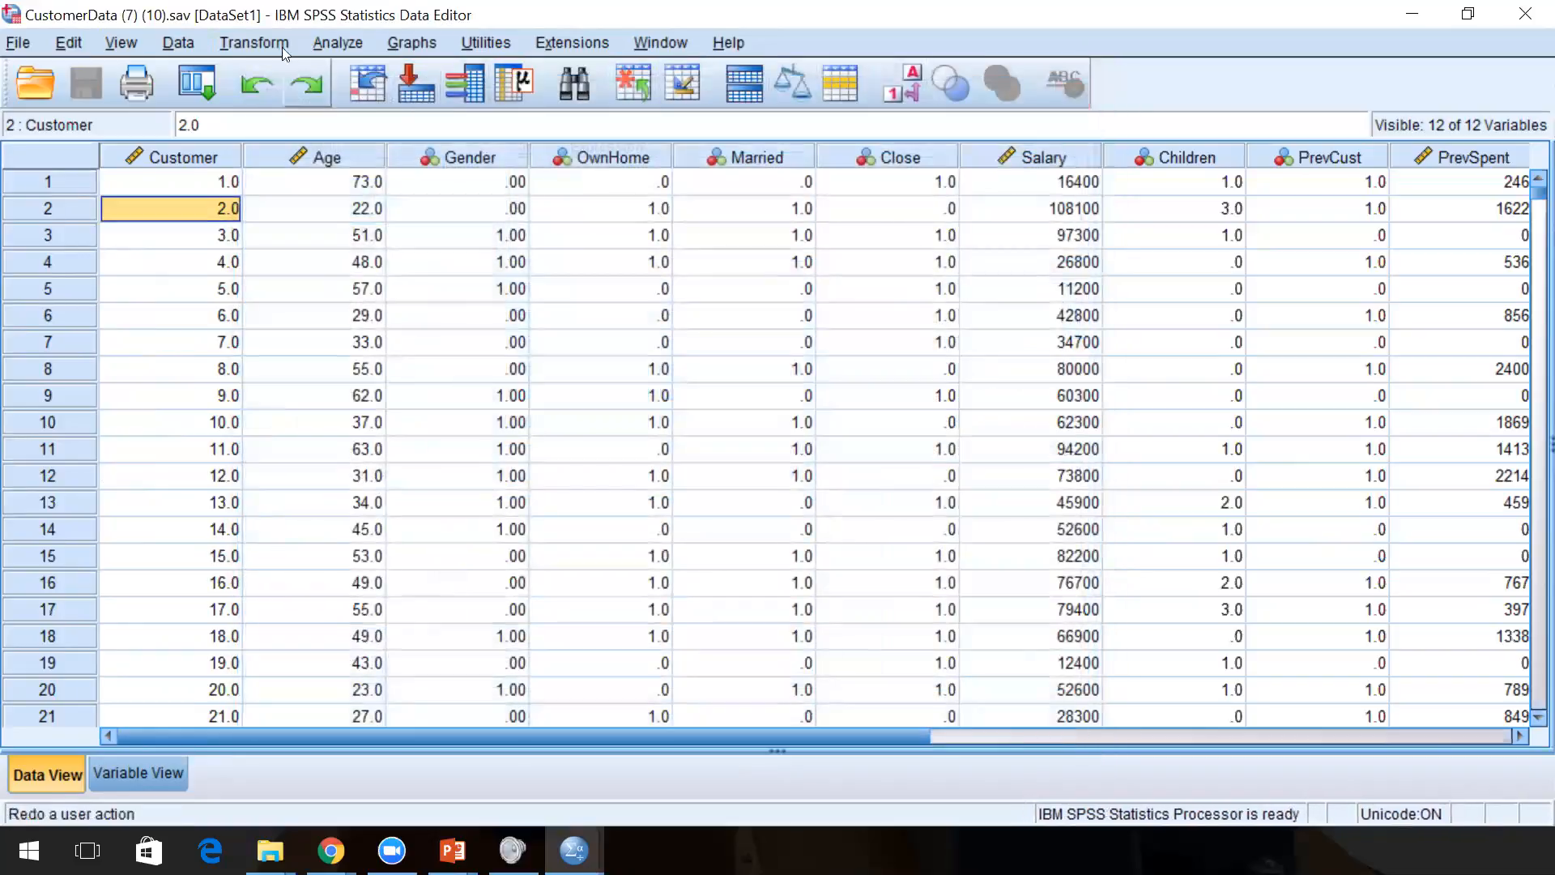
Set up a Recode into Different Variables of Age with an output variable named and labelled OldPerson.
click(280, 45)
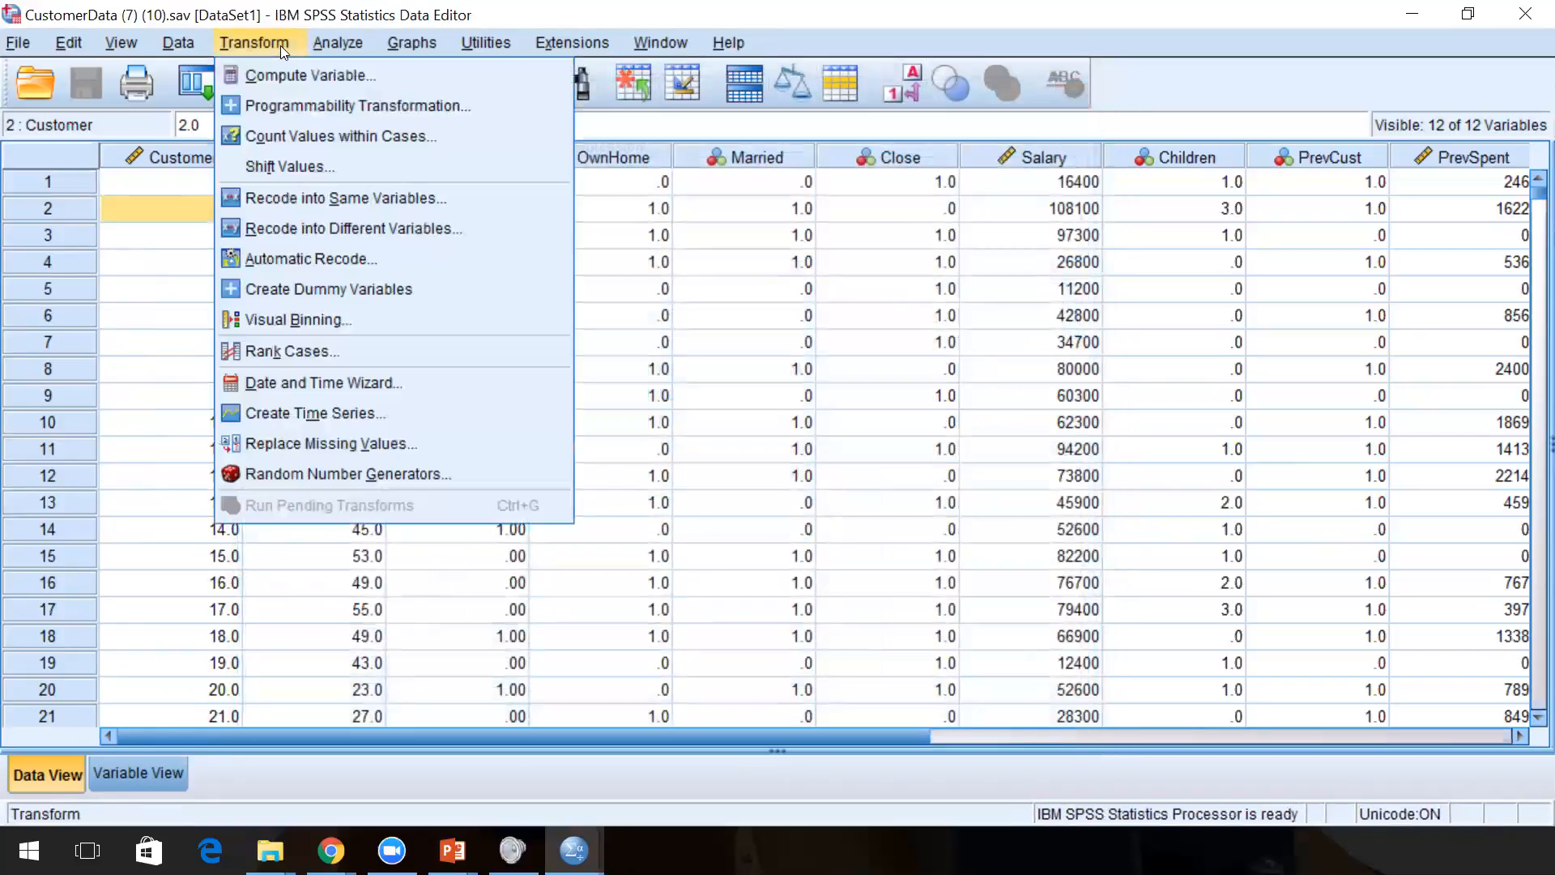
click(347, 227)
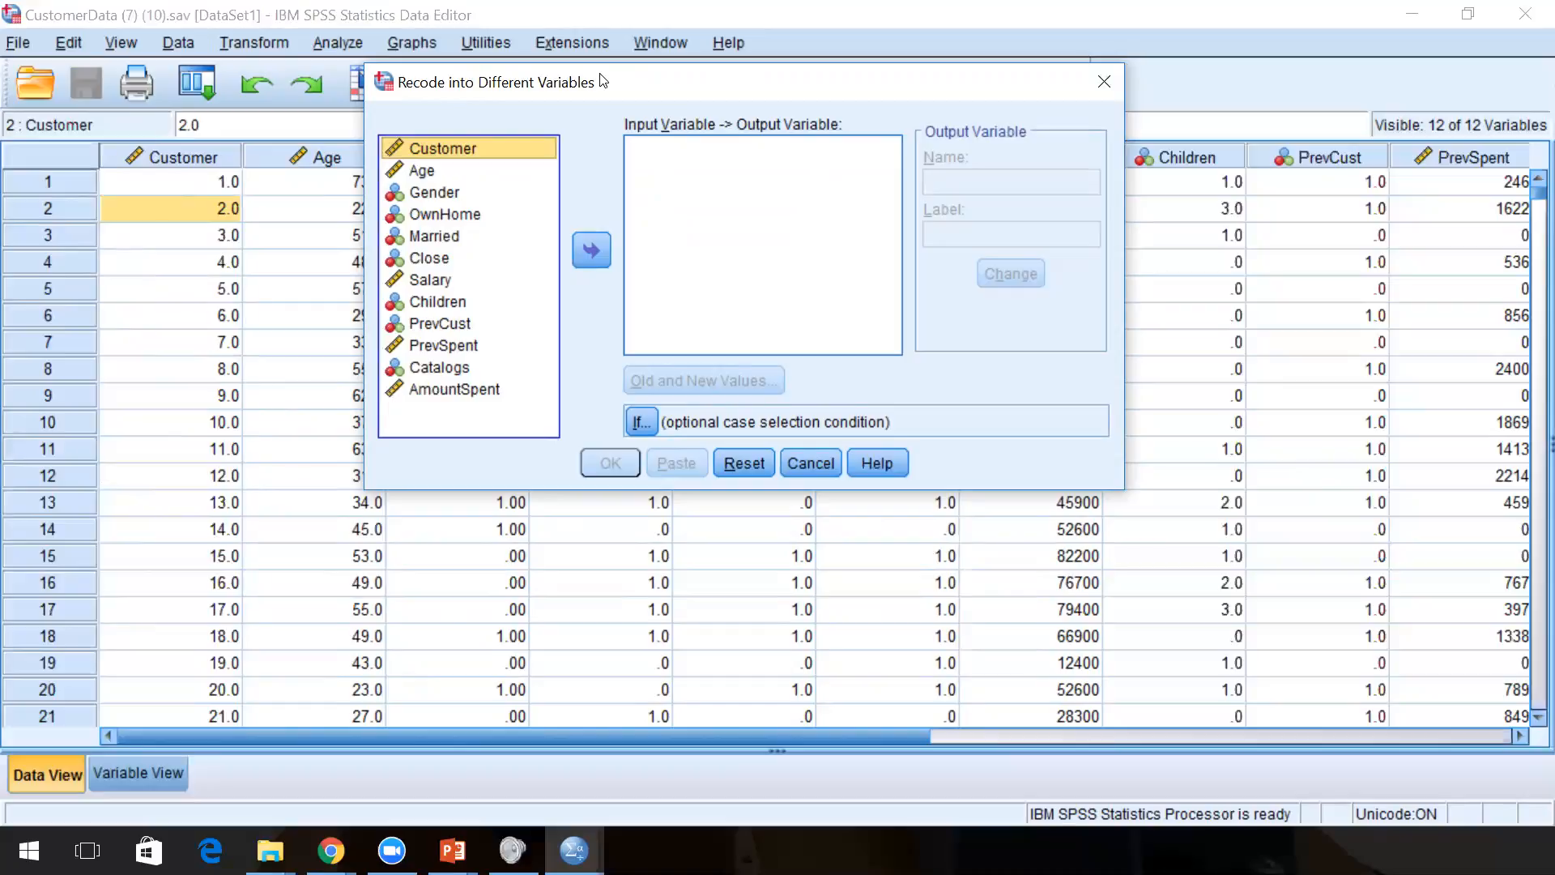
drag(624, 82, 859, 155)
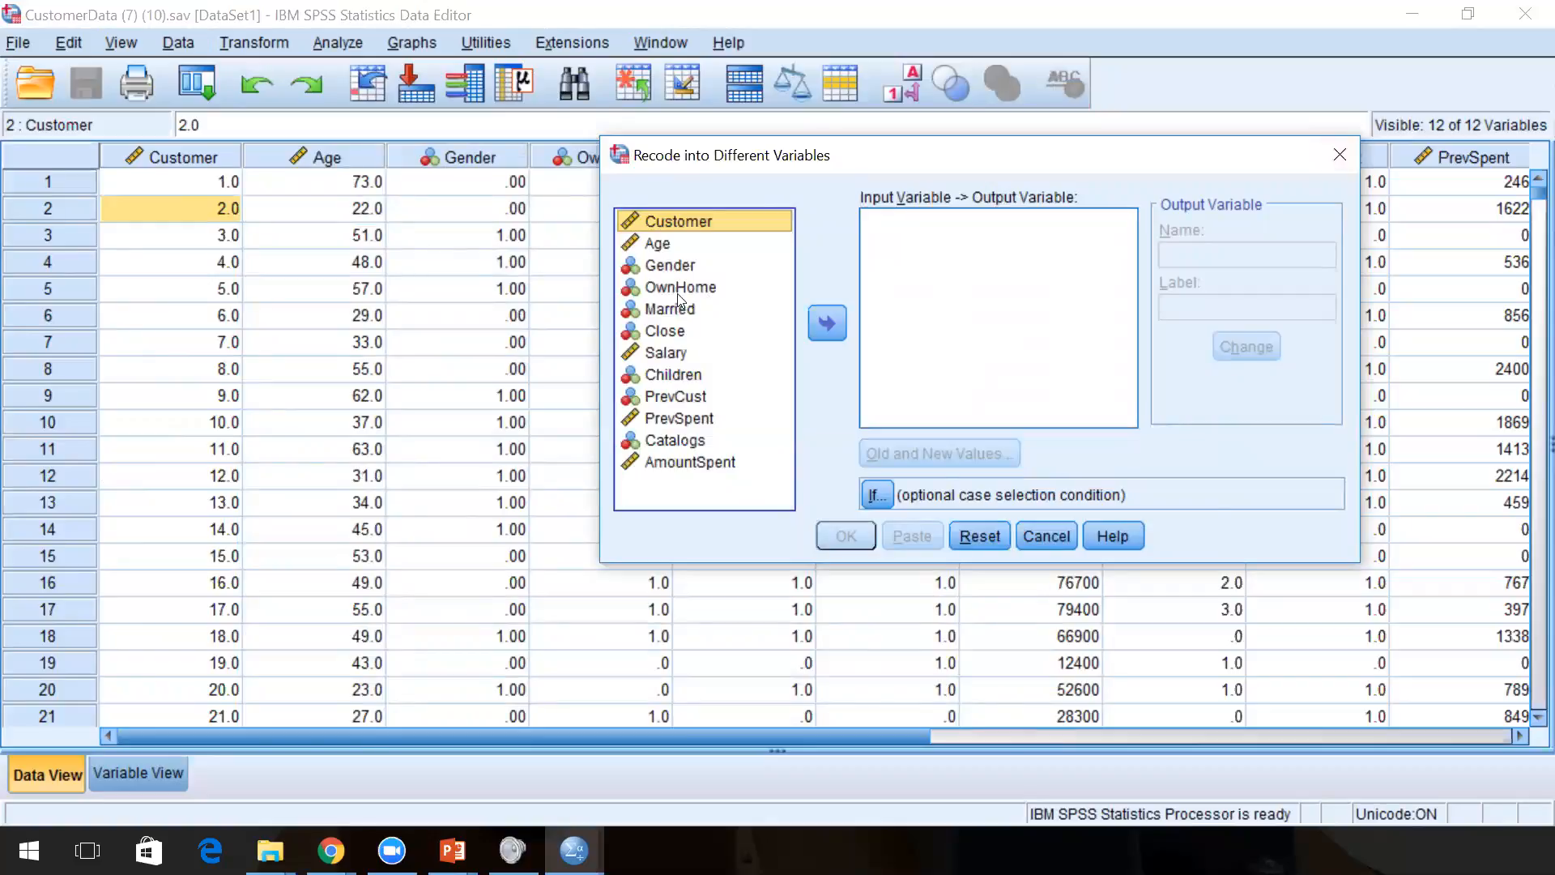
click(671, 244)
click(828, 324)
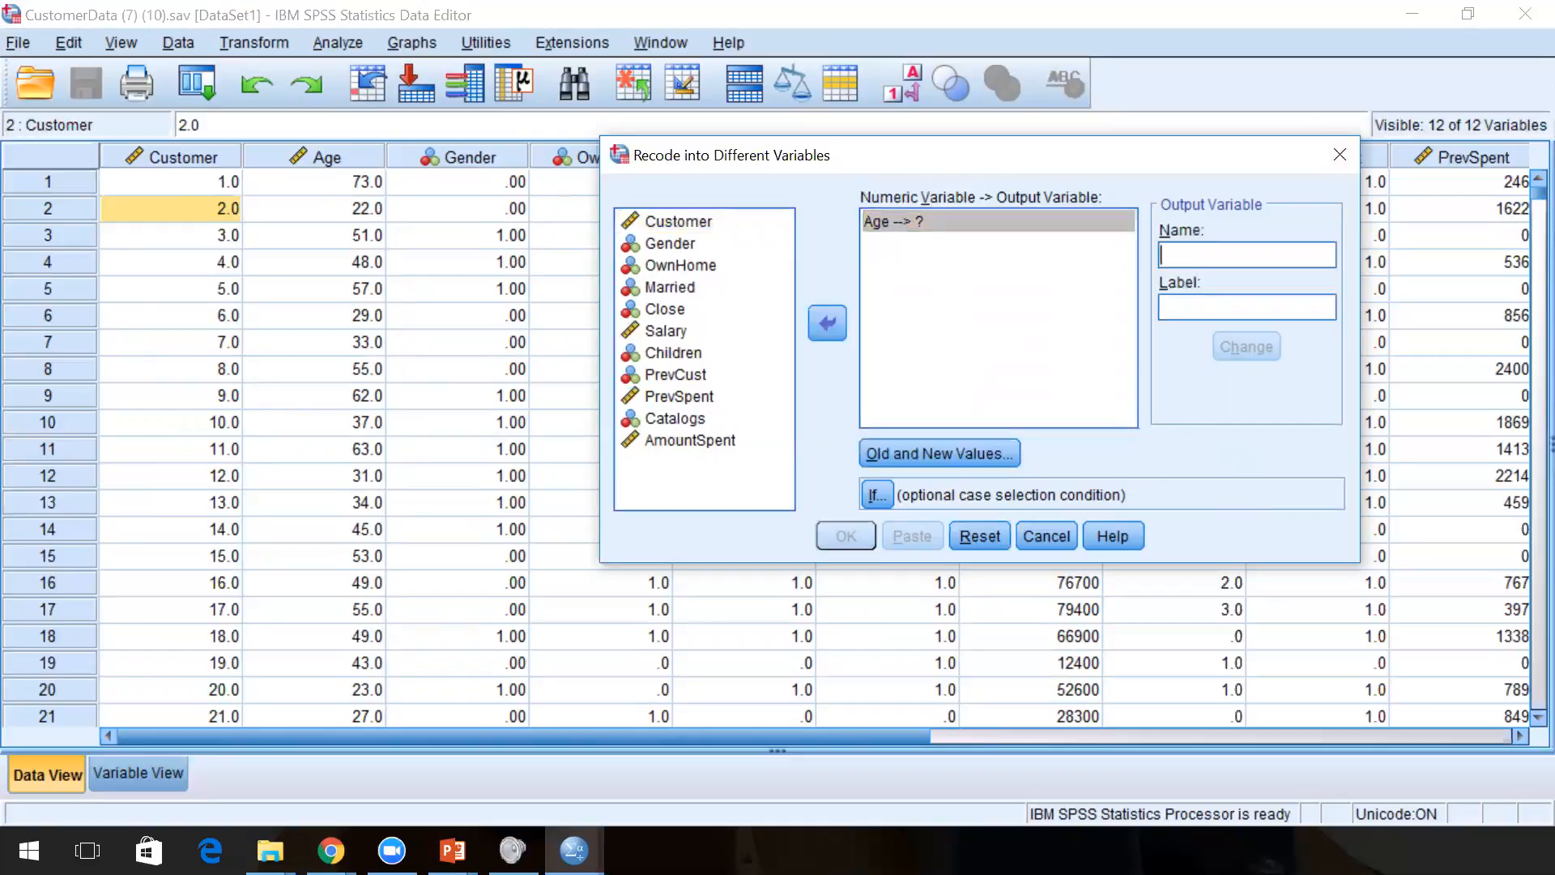
text(Ol)
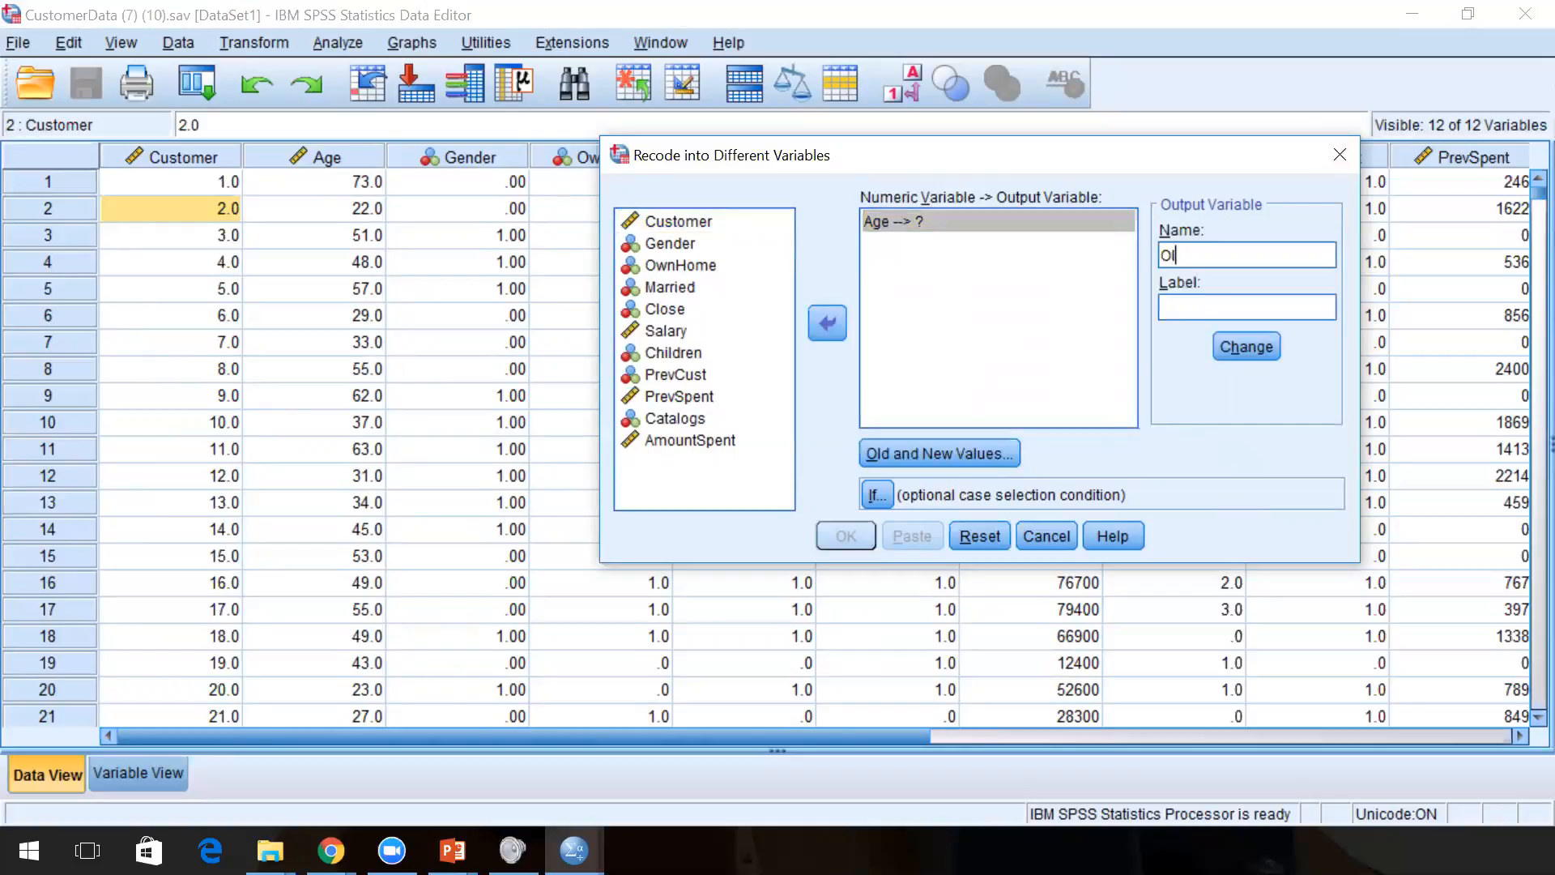
text(dPerson)
text(OldPerson)
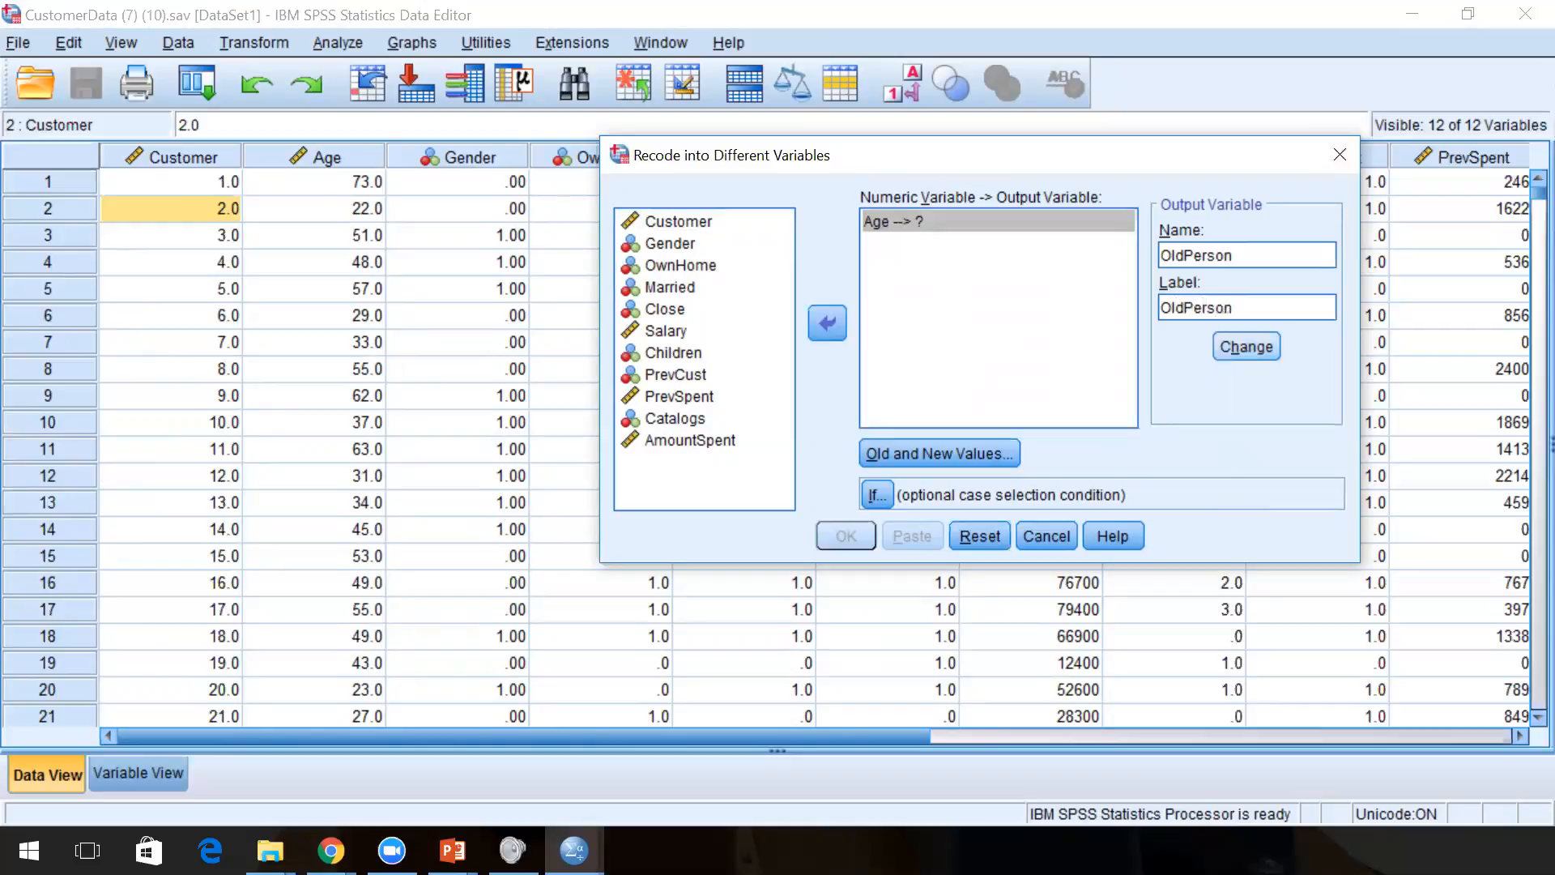
click(1247, 347)
Add a recode rule for OldPerson that turns the Age range 0 through 64 into the new value 0.
click(952, 450)
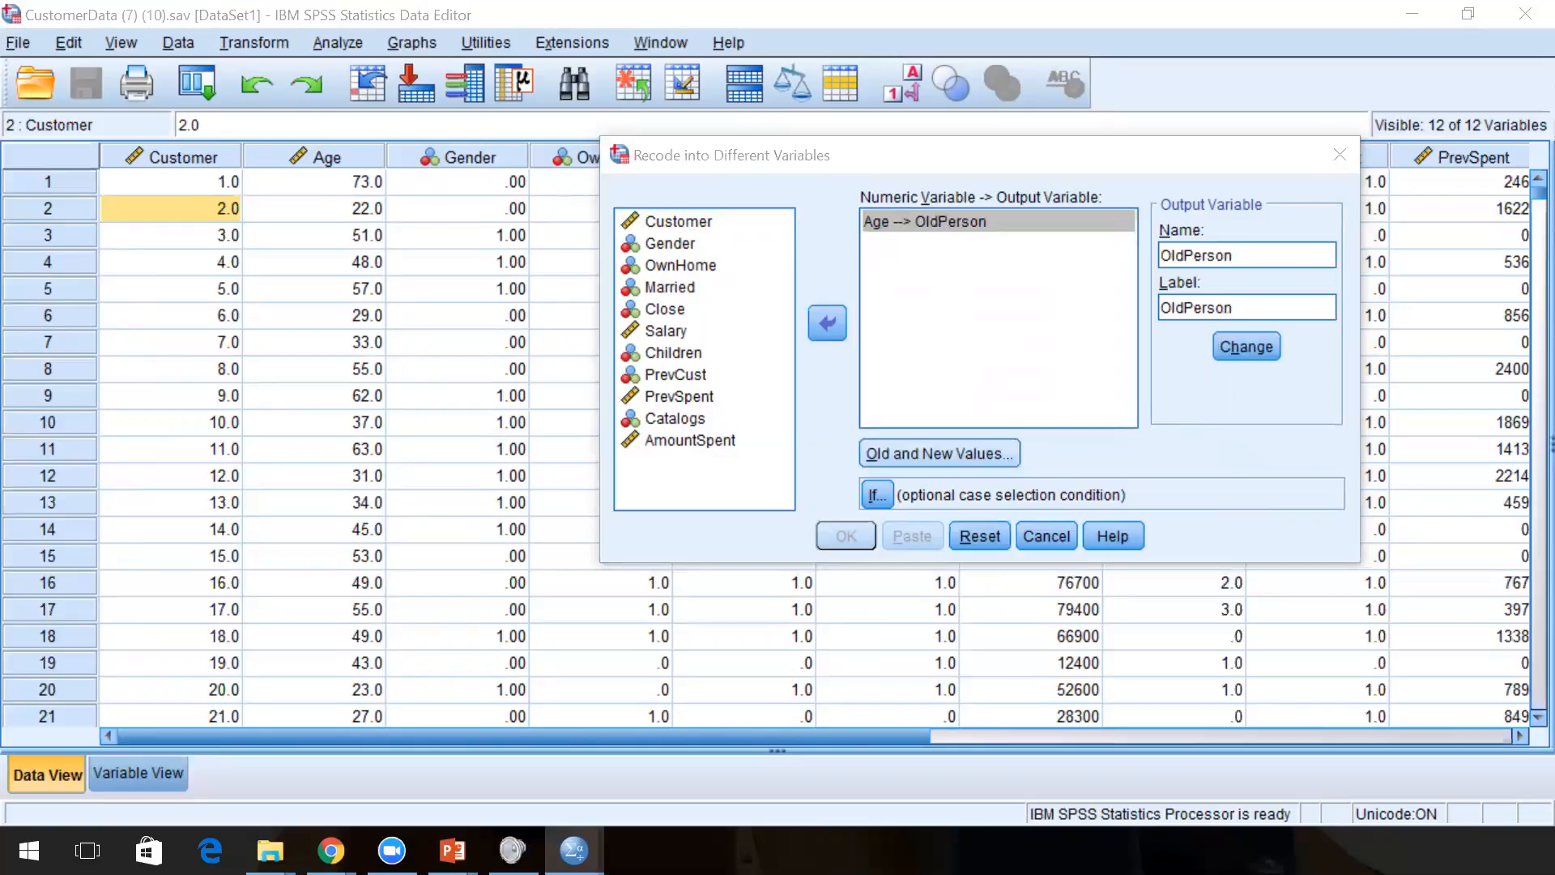
click(321, 340)
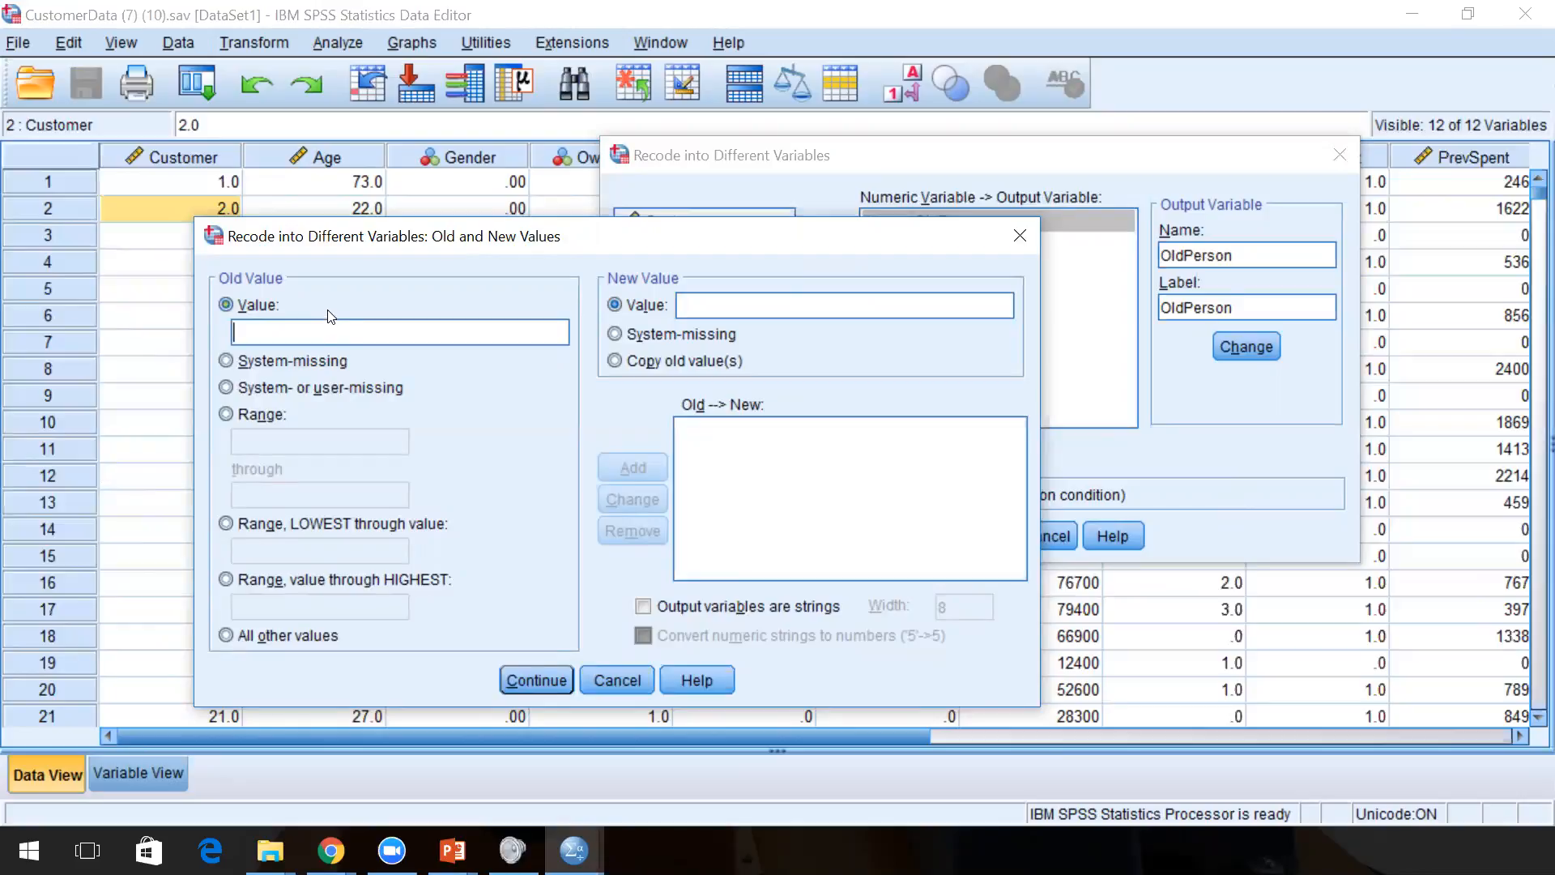
drag(505, 249, 638, 145)
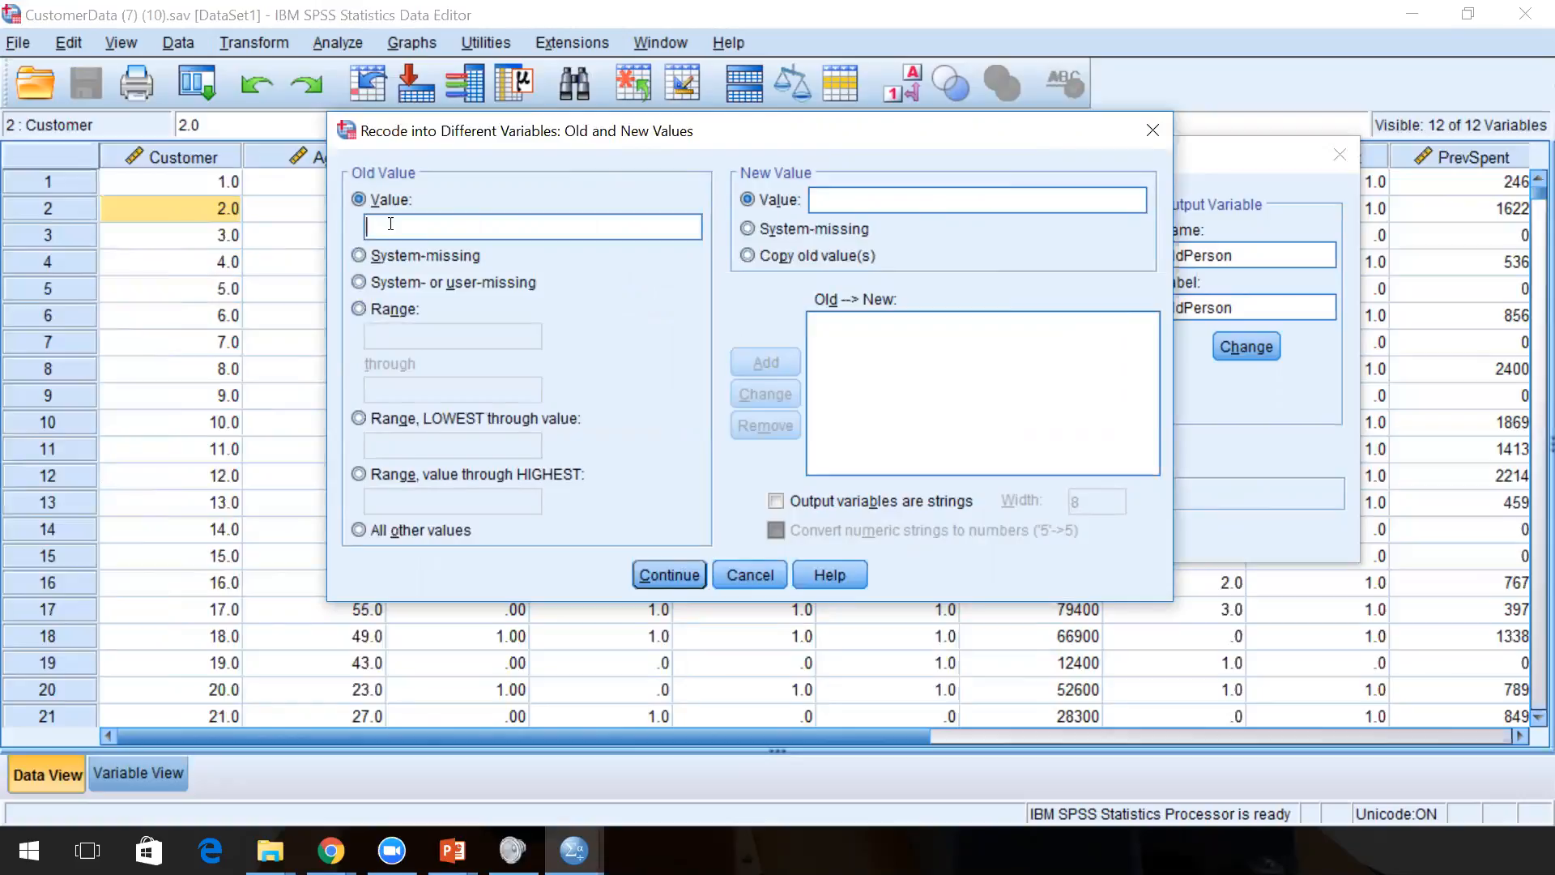
click(356, 313)
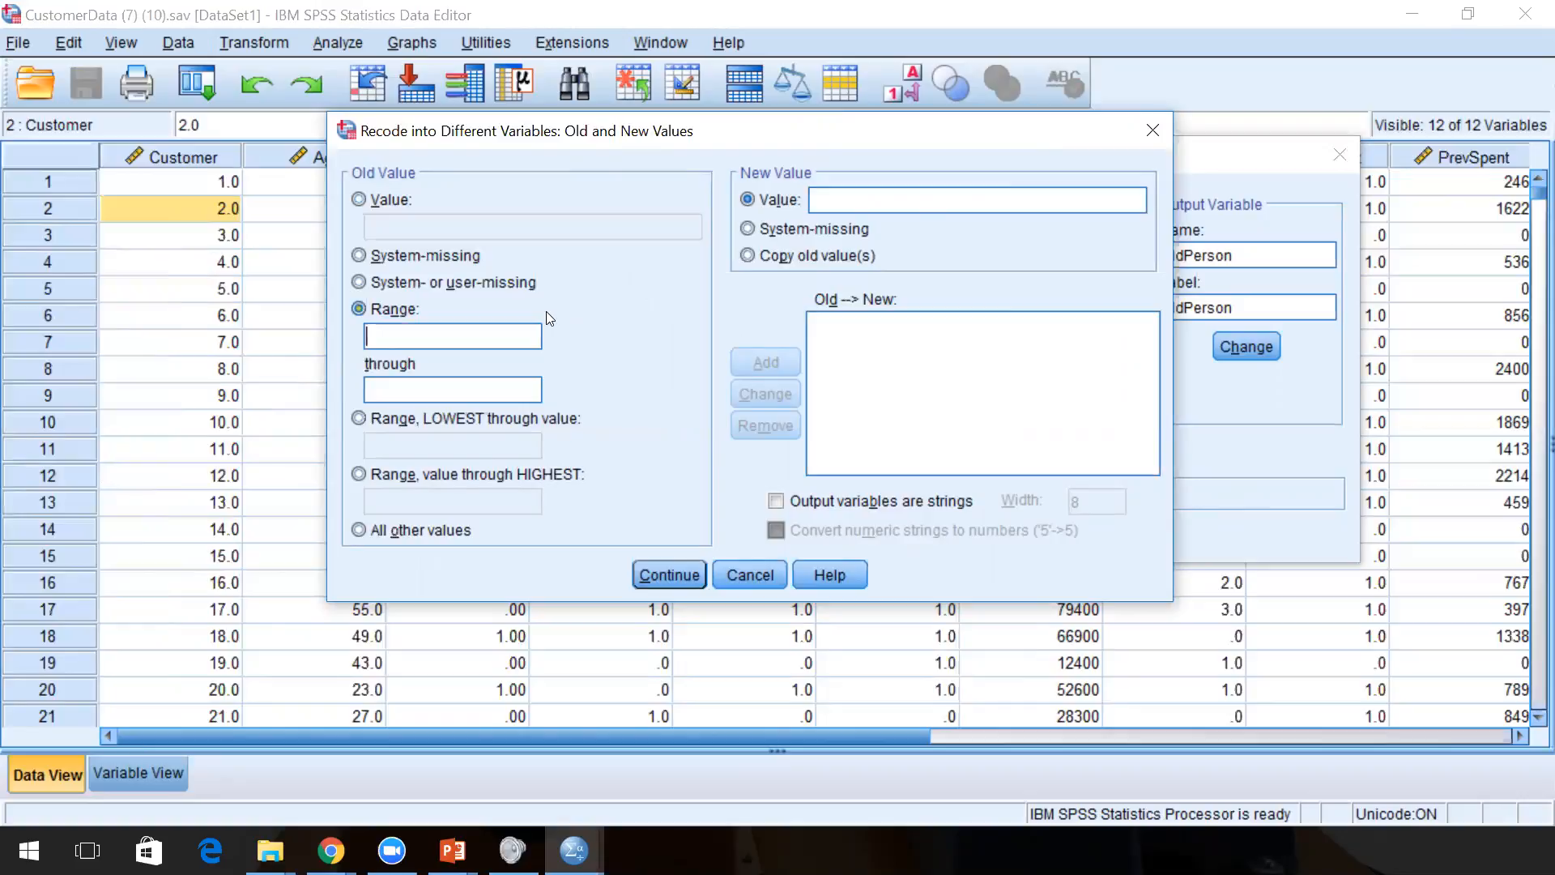
text(0)
click(444, 390)
text(64)
click(826, 201)
text(0)
click(761, 368)
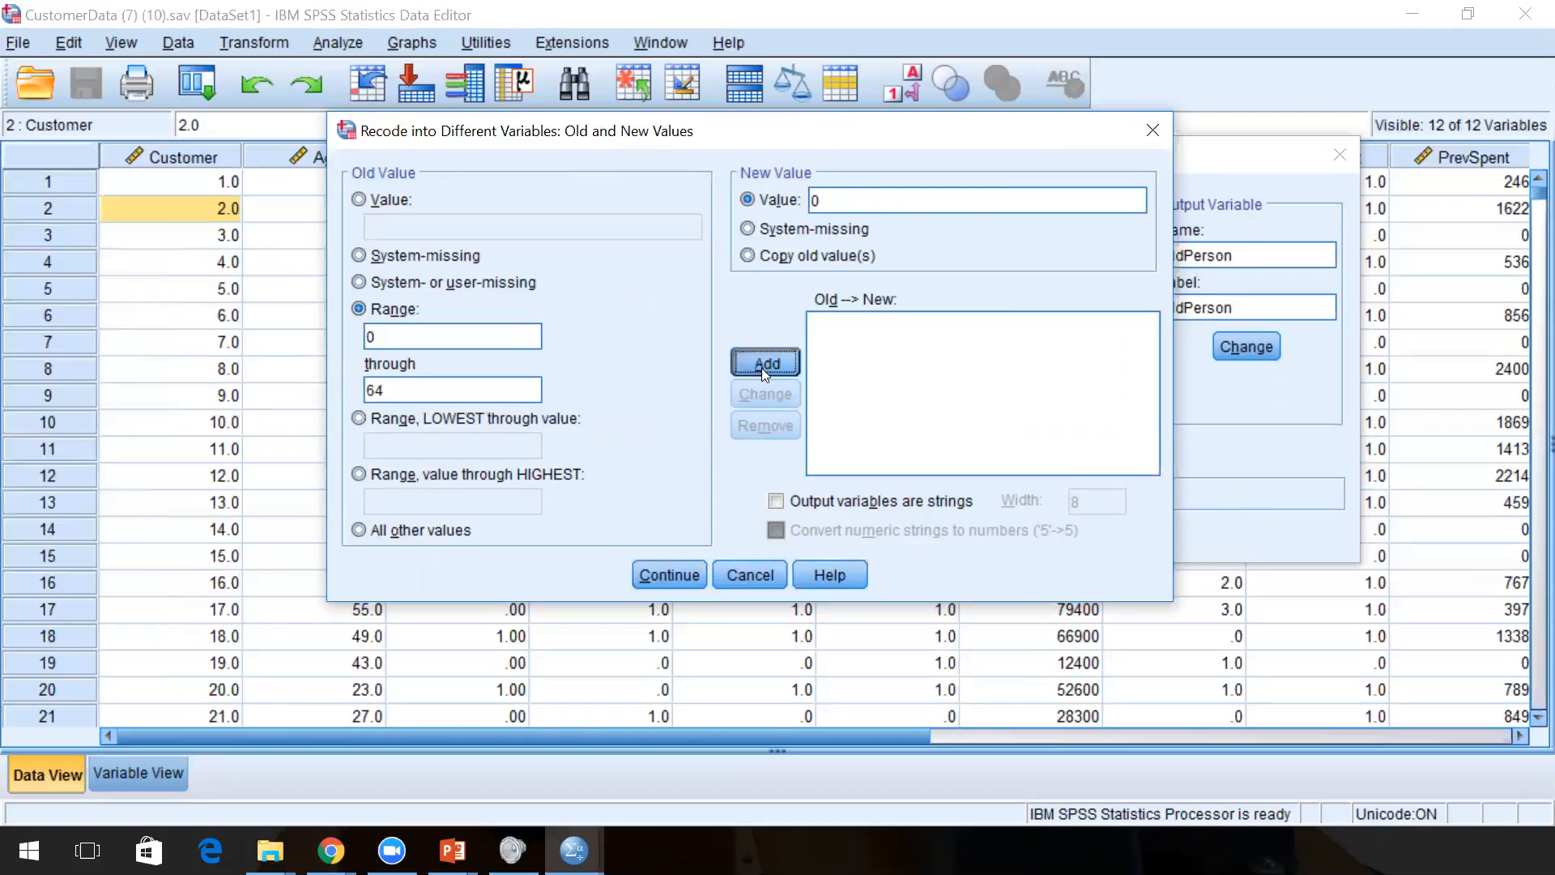
click(425, 345)
text(65)
click(825, 201)
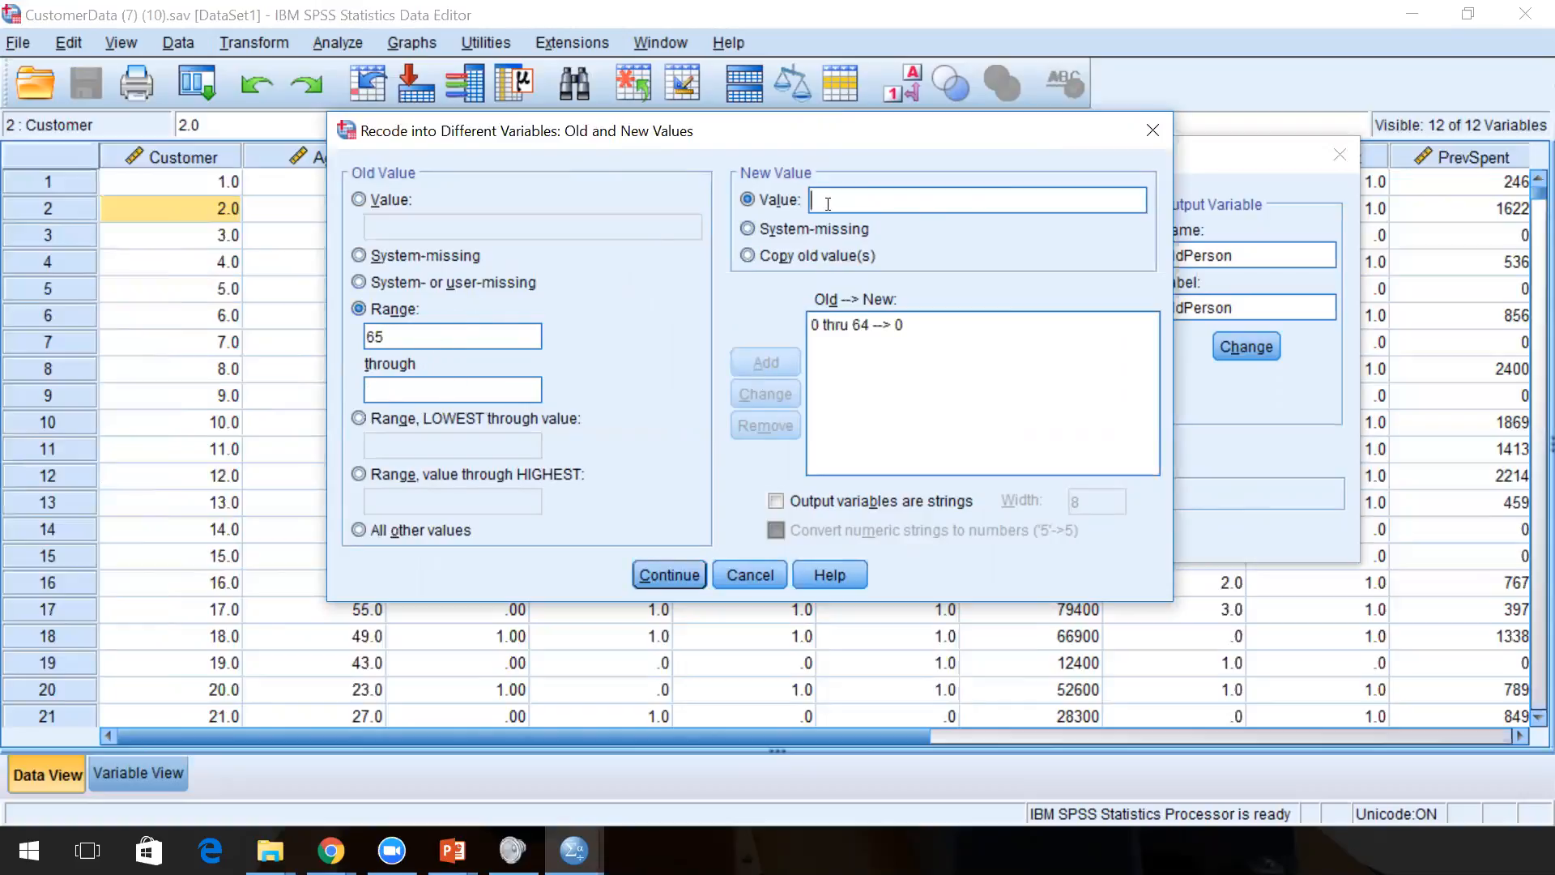
text(1)
click(696, 572)
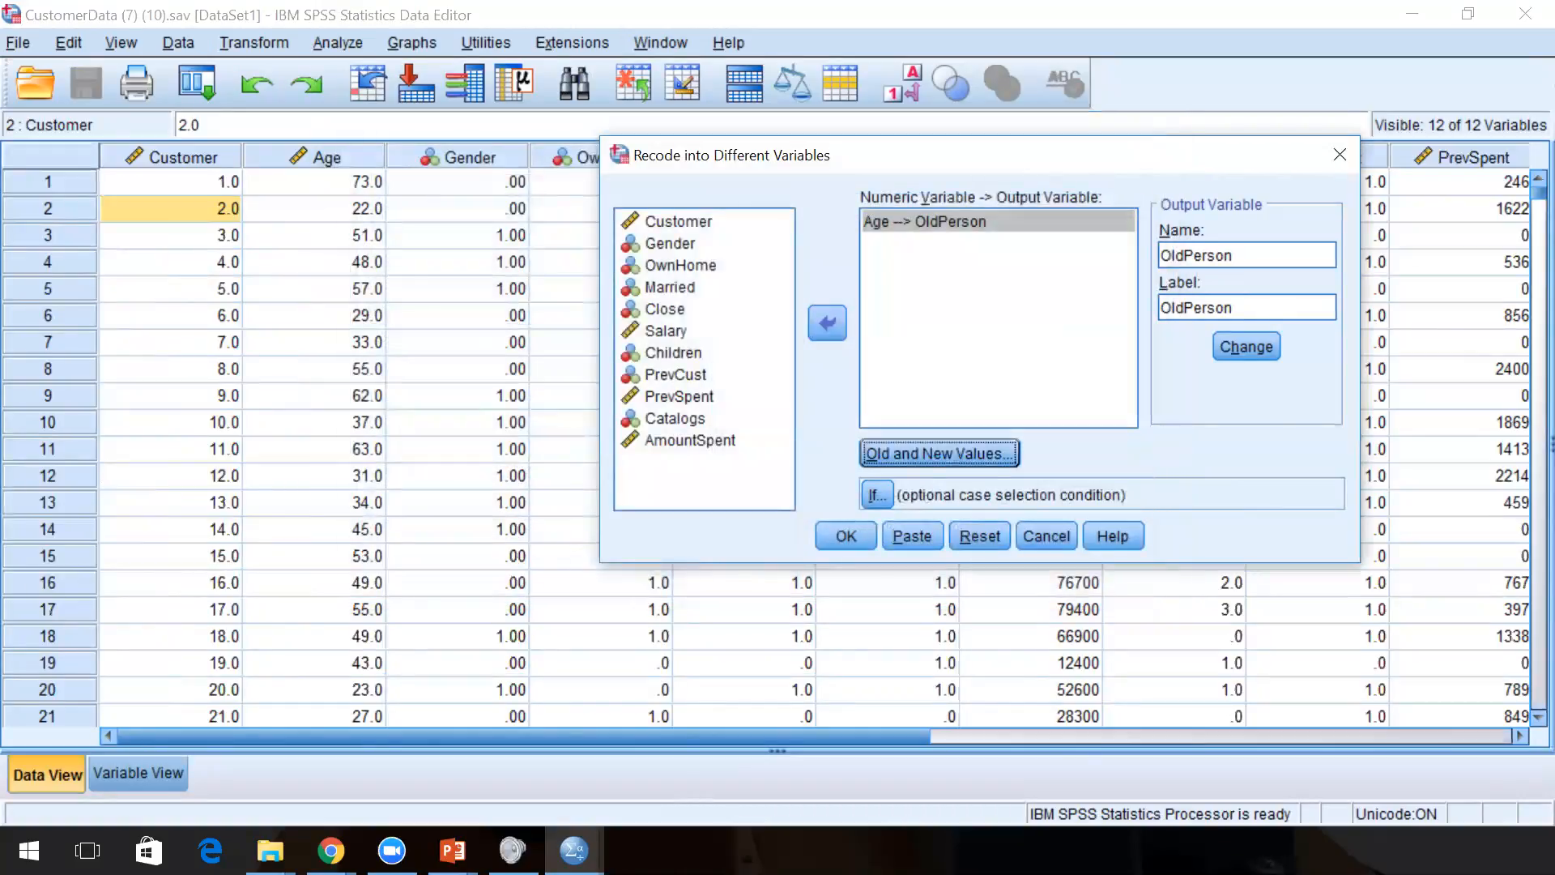
click(1000, 454)
Add a recode rule that turns the Age range 65 through 120 into the new value 1 and run the recode.
key(Tab)
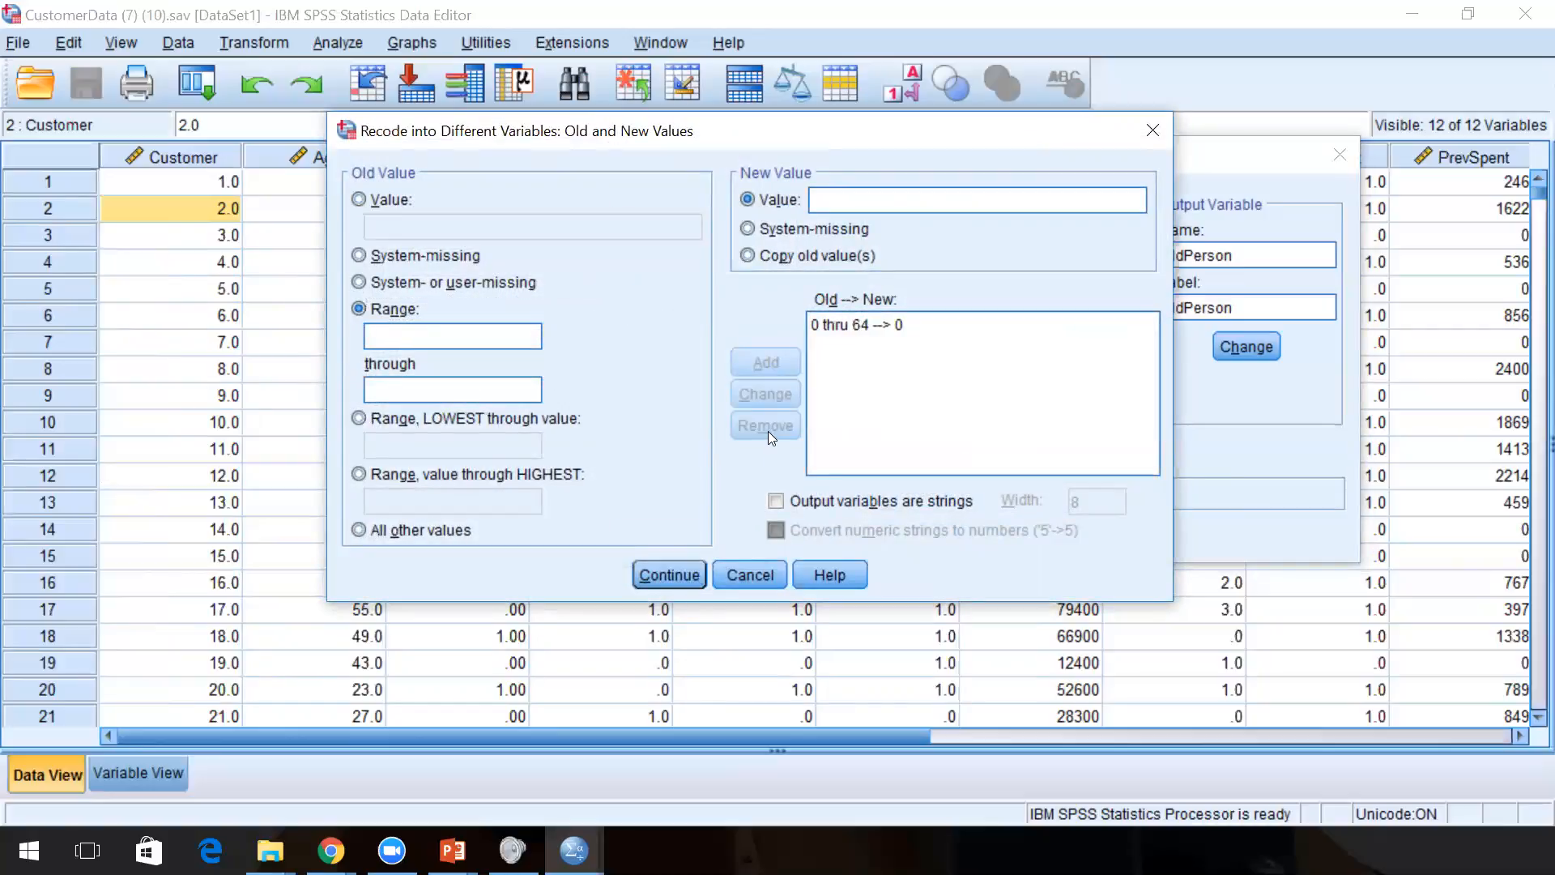
text(65)
click(428, 392)
text(120)
click(828, 197)
text(1)
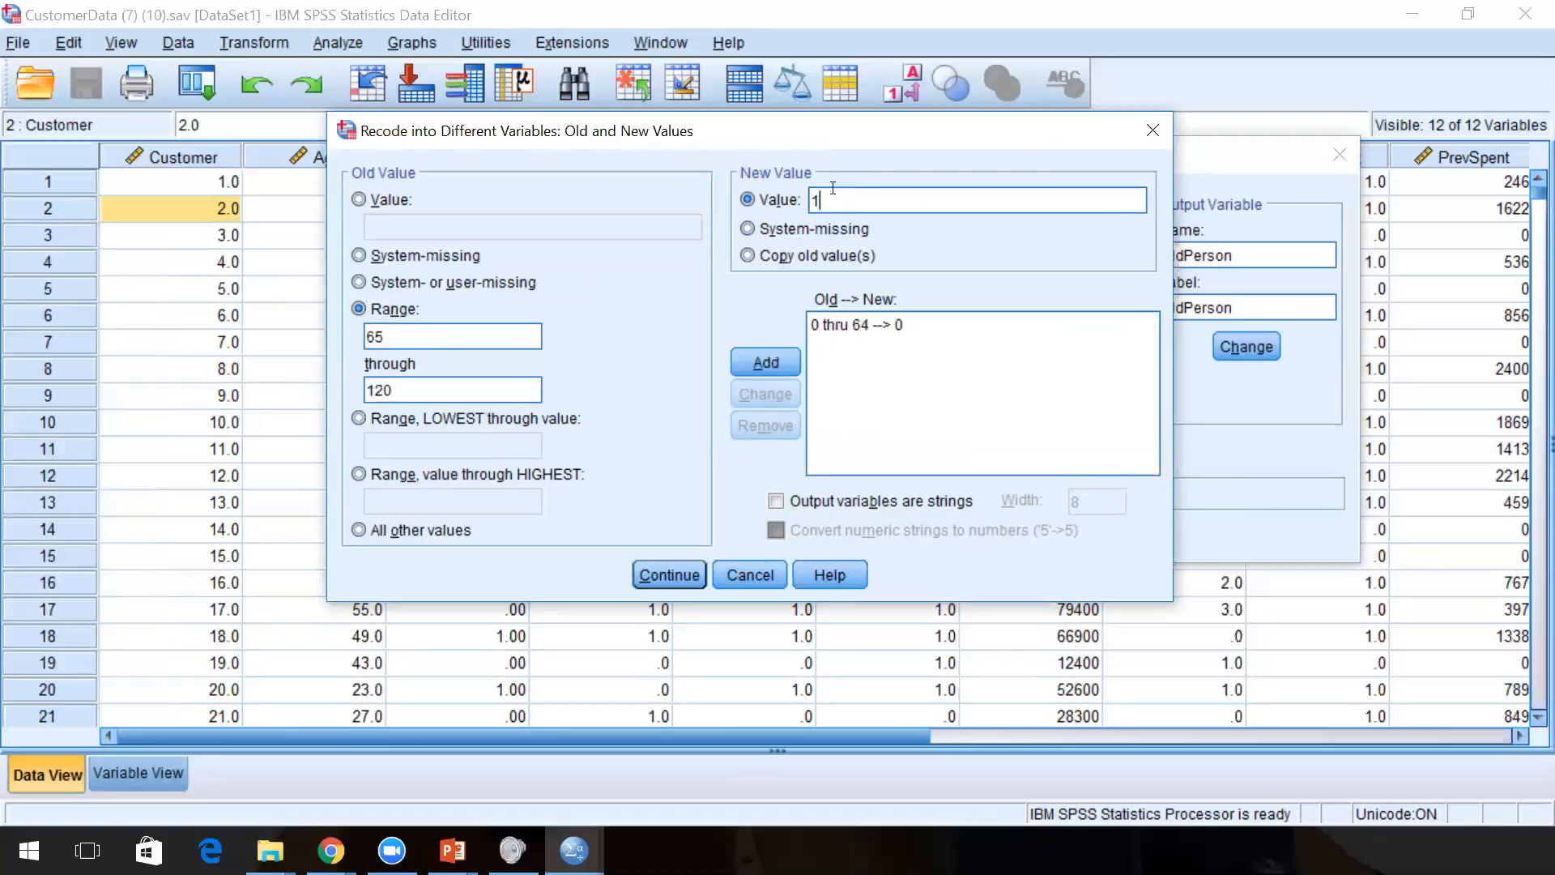
click(764, 369)
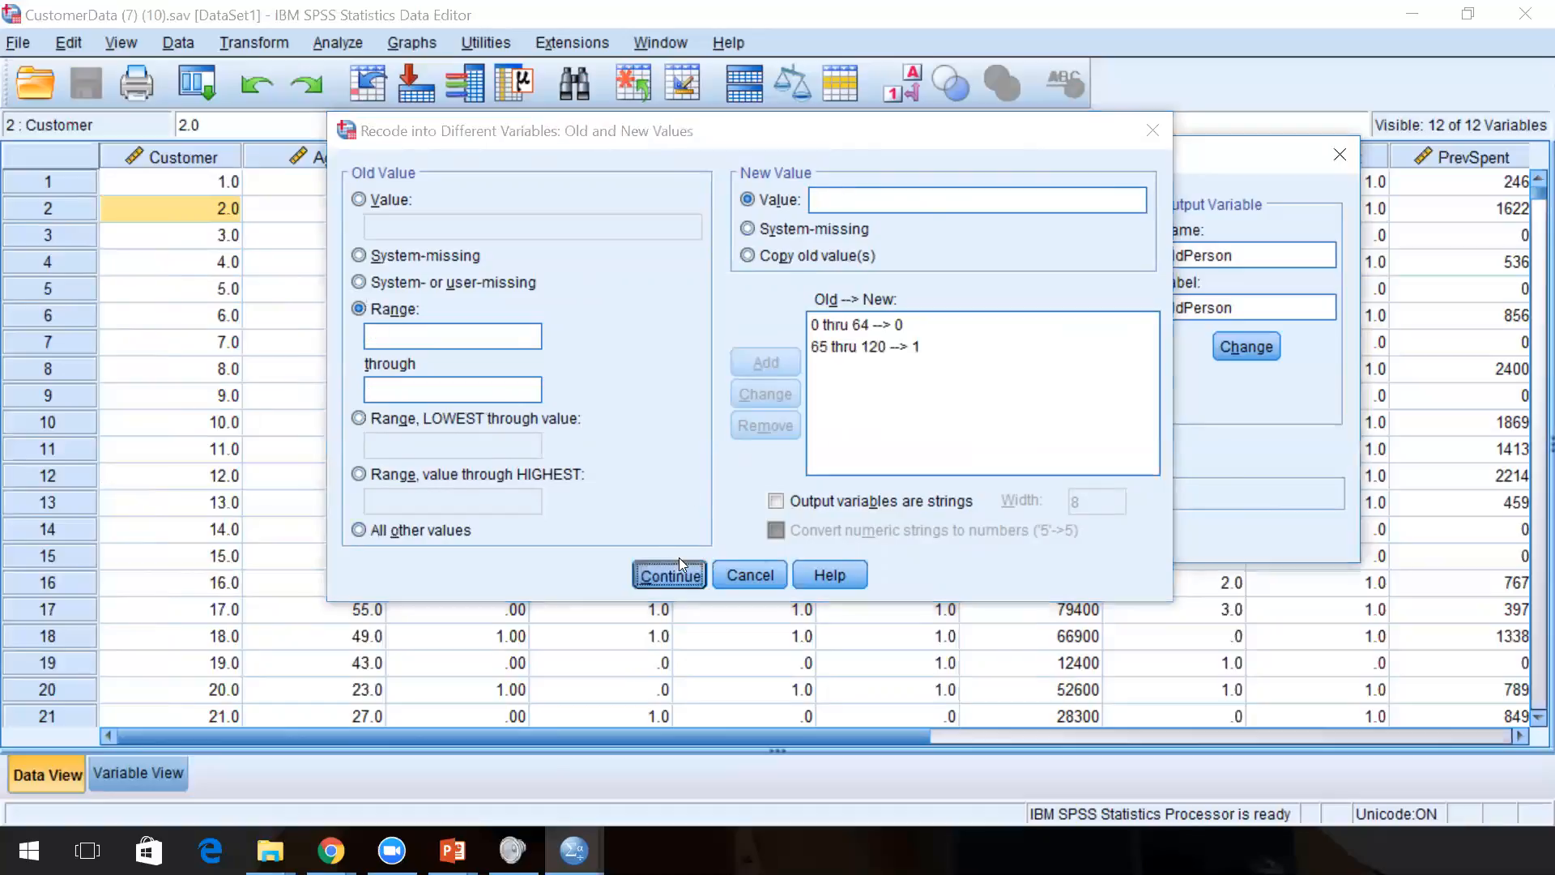
click(670, 574)
click(846, 536)
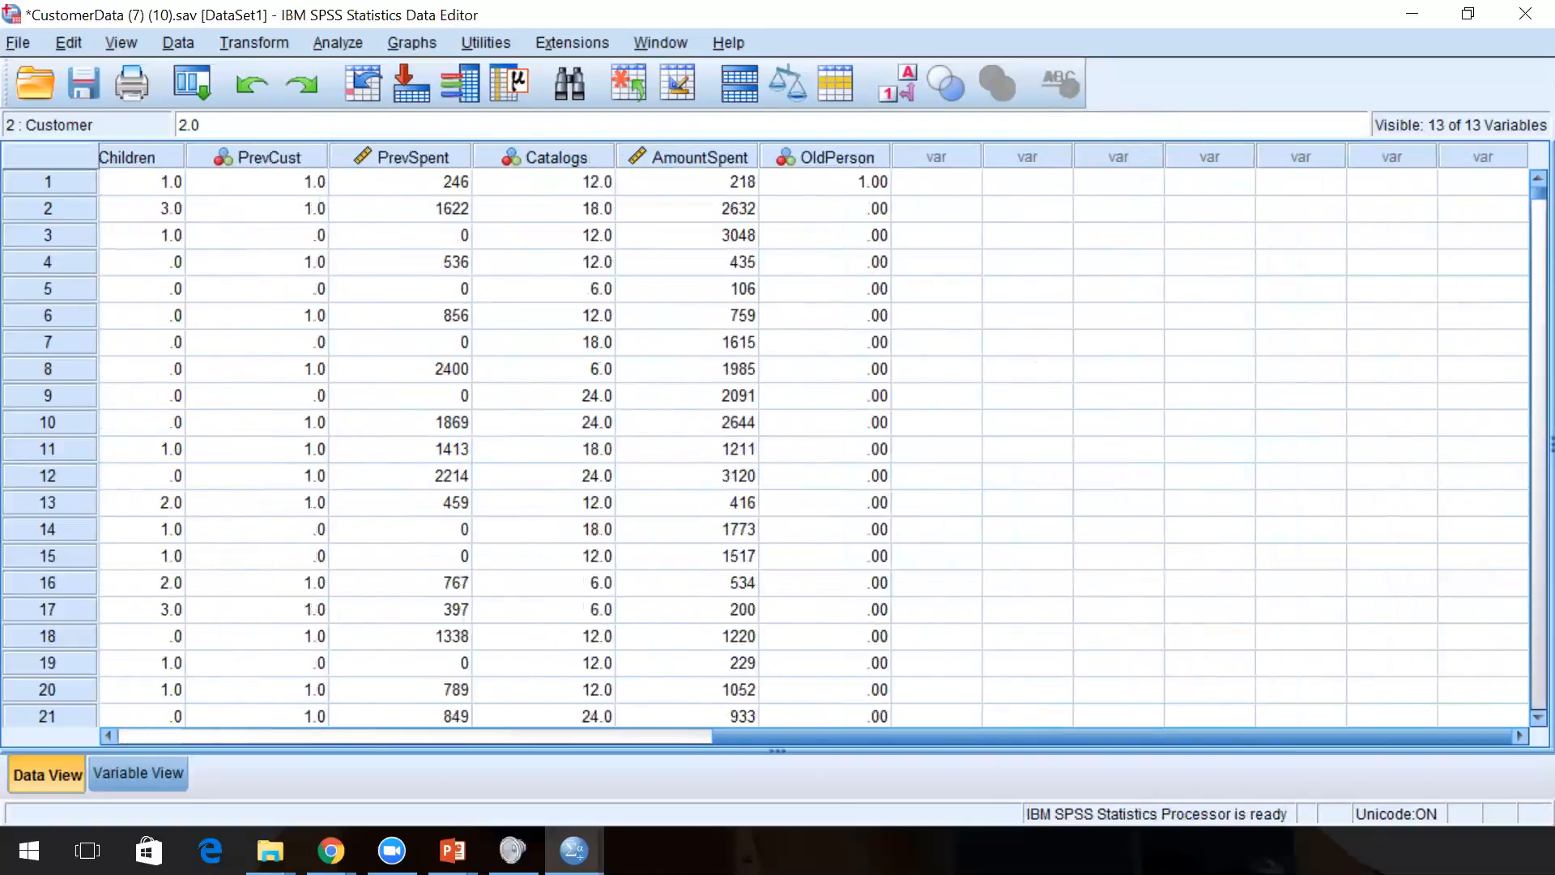
Move the OldPerson variable directly below Age in the list of variable definitions.
click(138, 774)
click(64, 481)
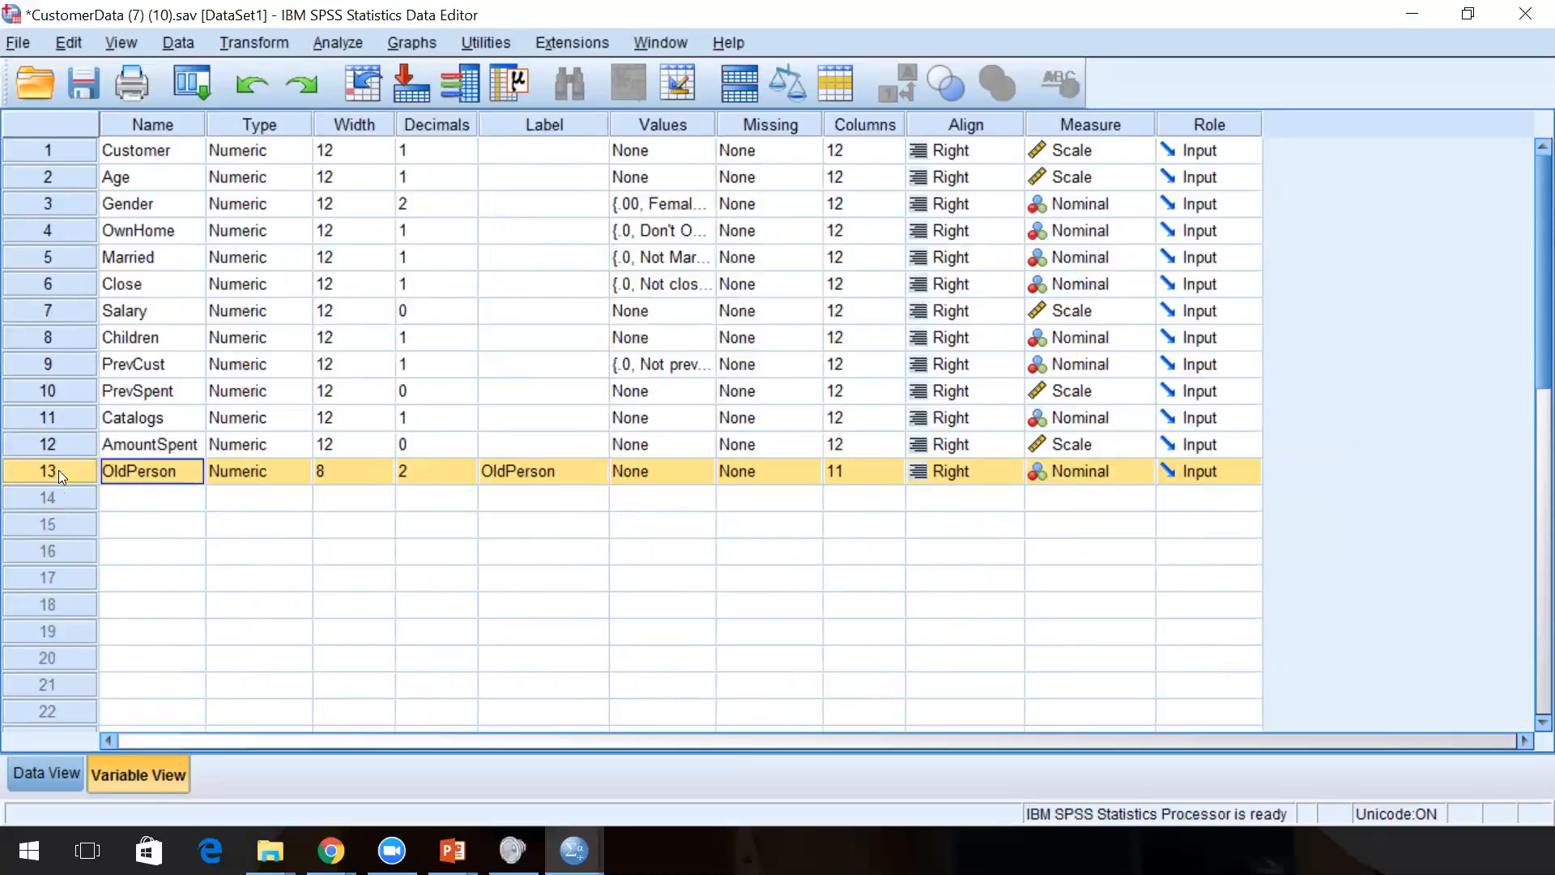
drag(58, 466, 70, 204)
Compare the OldPerson codes with the Age values across the cases in the data to check the recode.
double_click(49, 177)
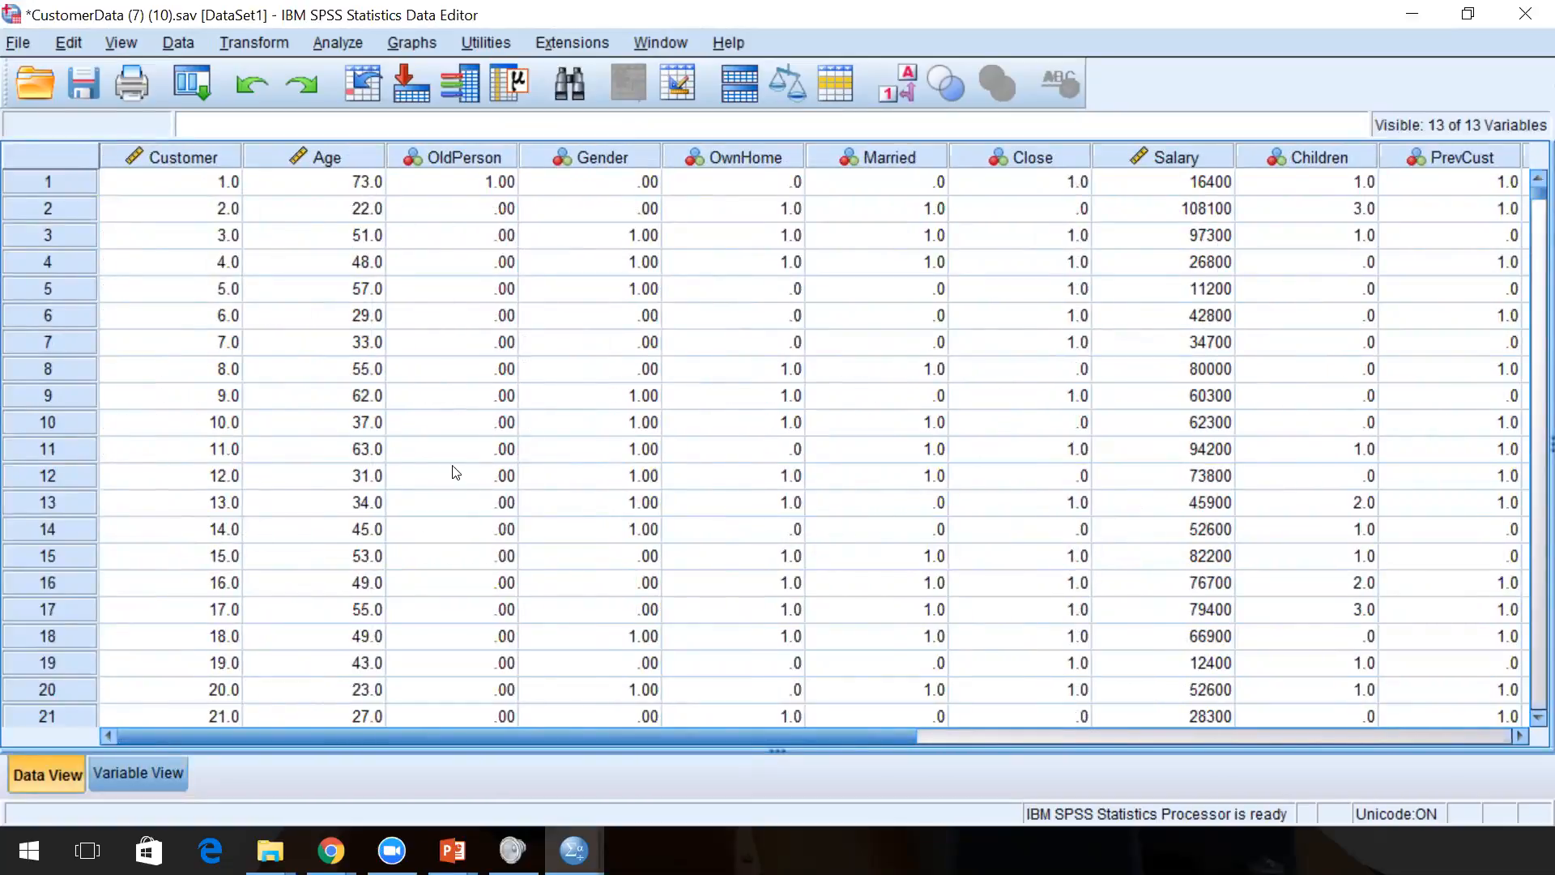
scroll(459, 472, down, 1)
scroll(501, 484, down, 2)
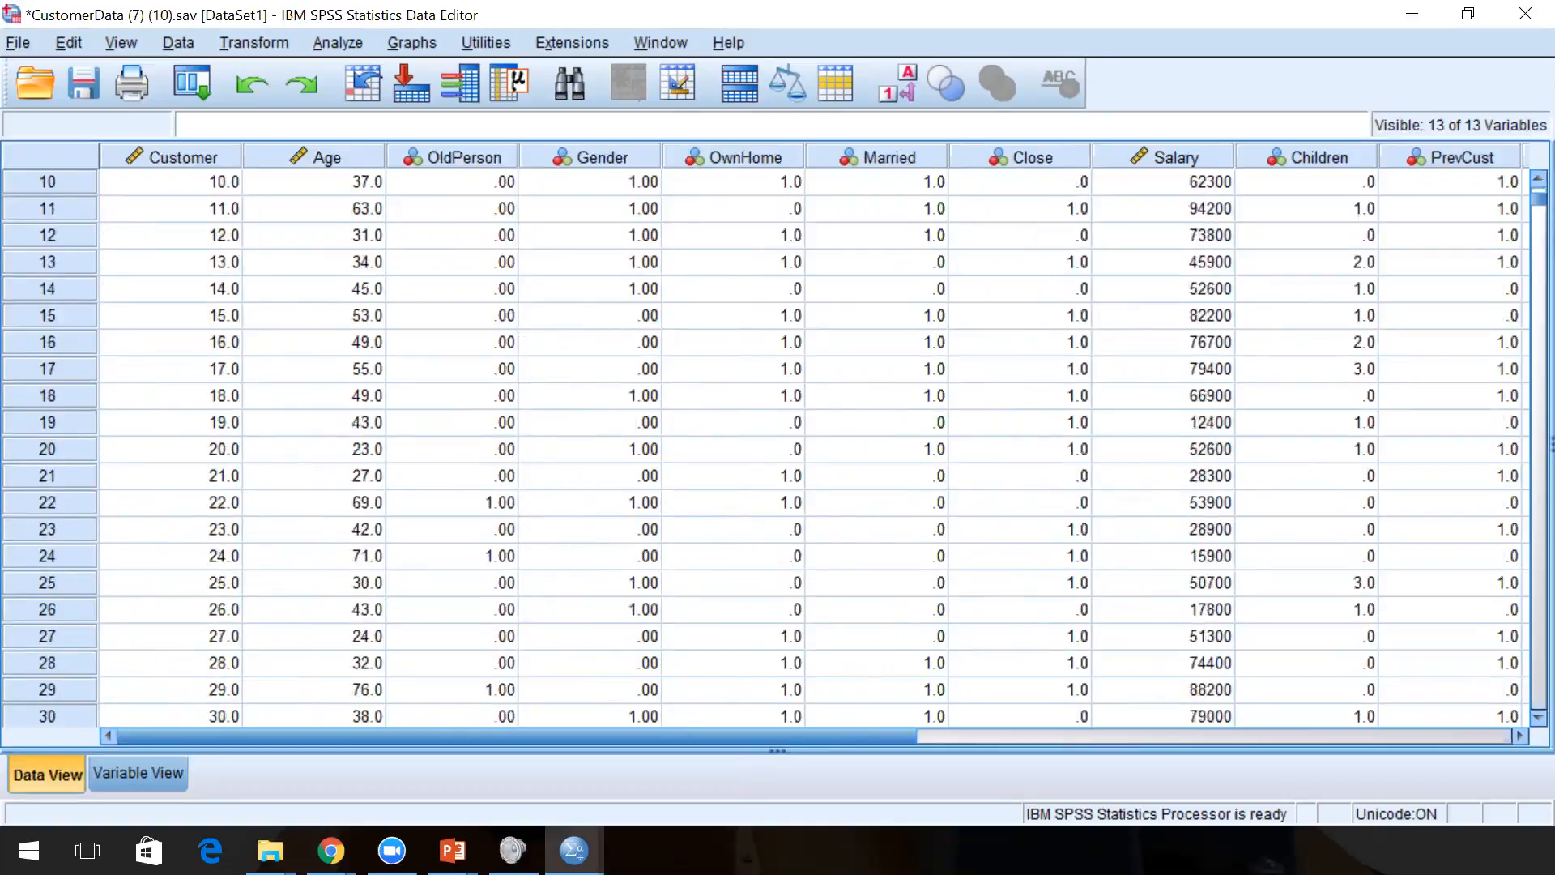
scroll(534, 559, down, 3)
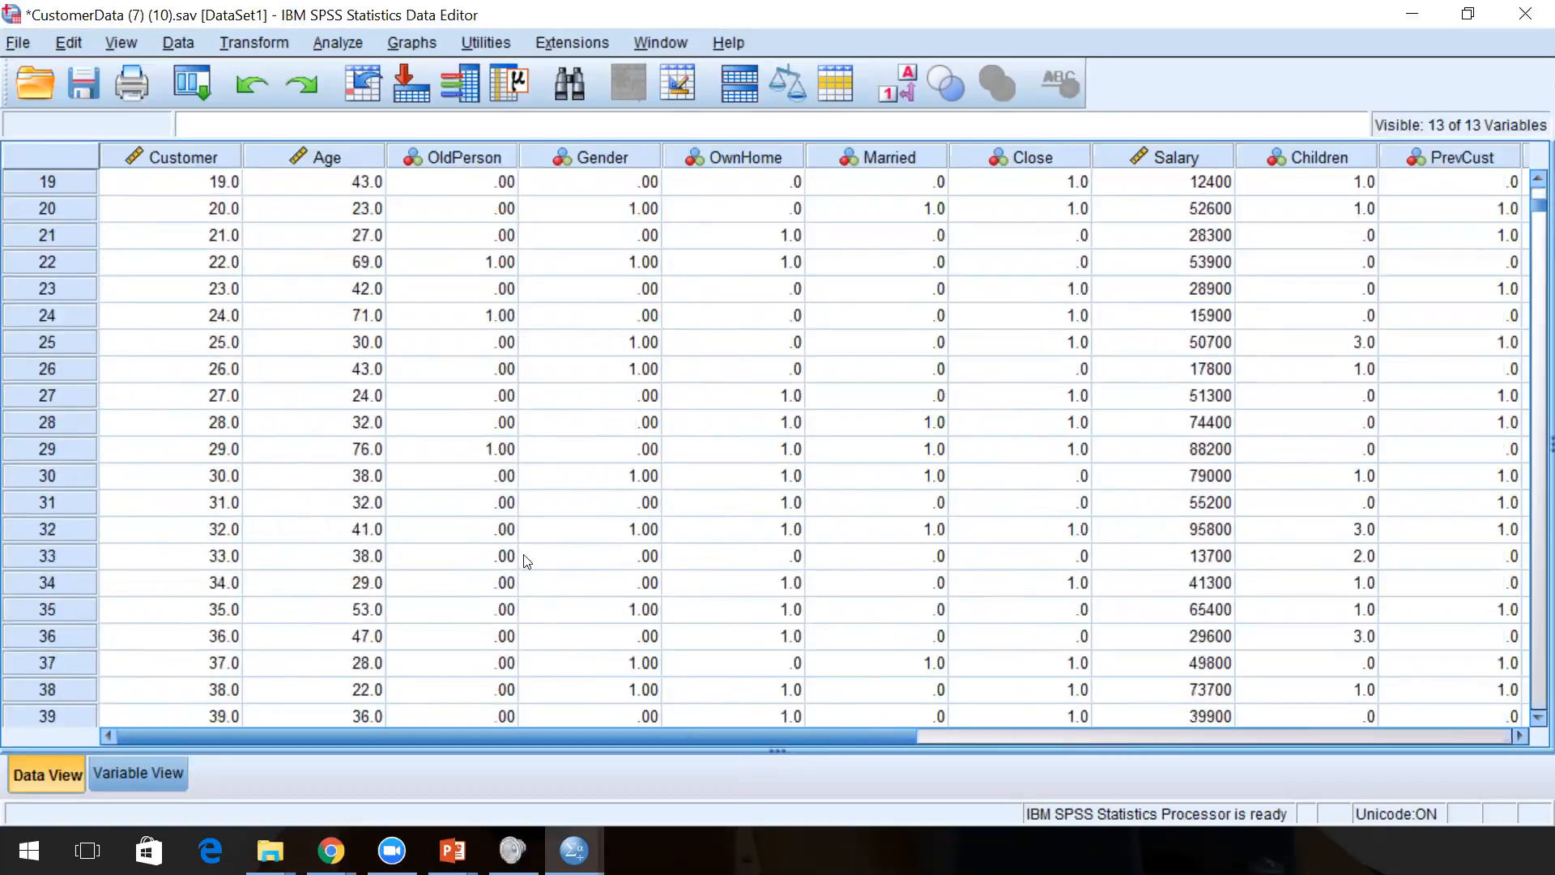
scroll(500, 468, down, 5)
scroll(498, 468, up, 10)
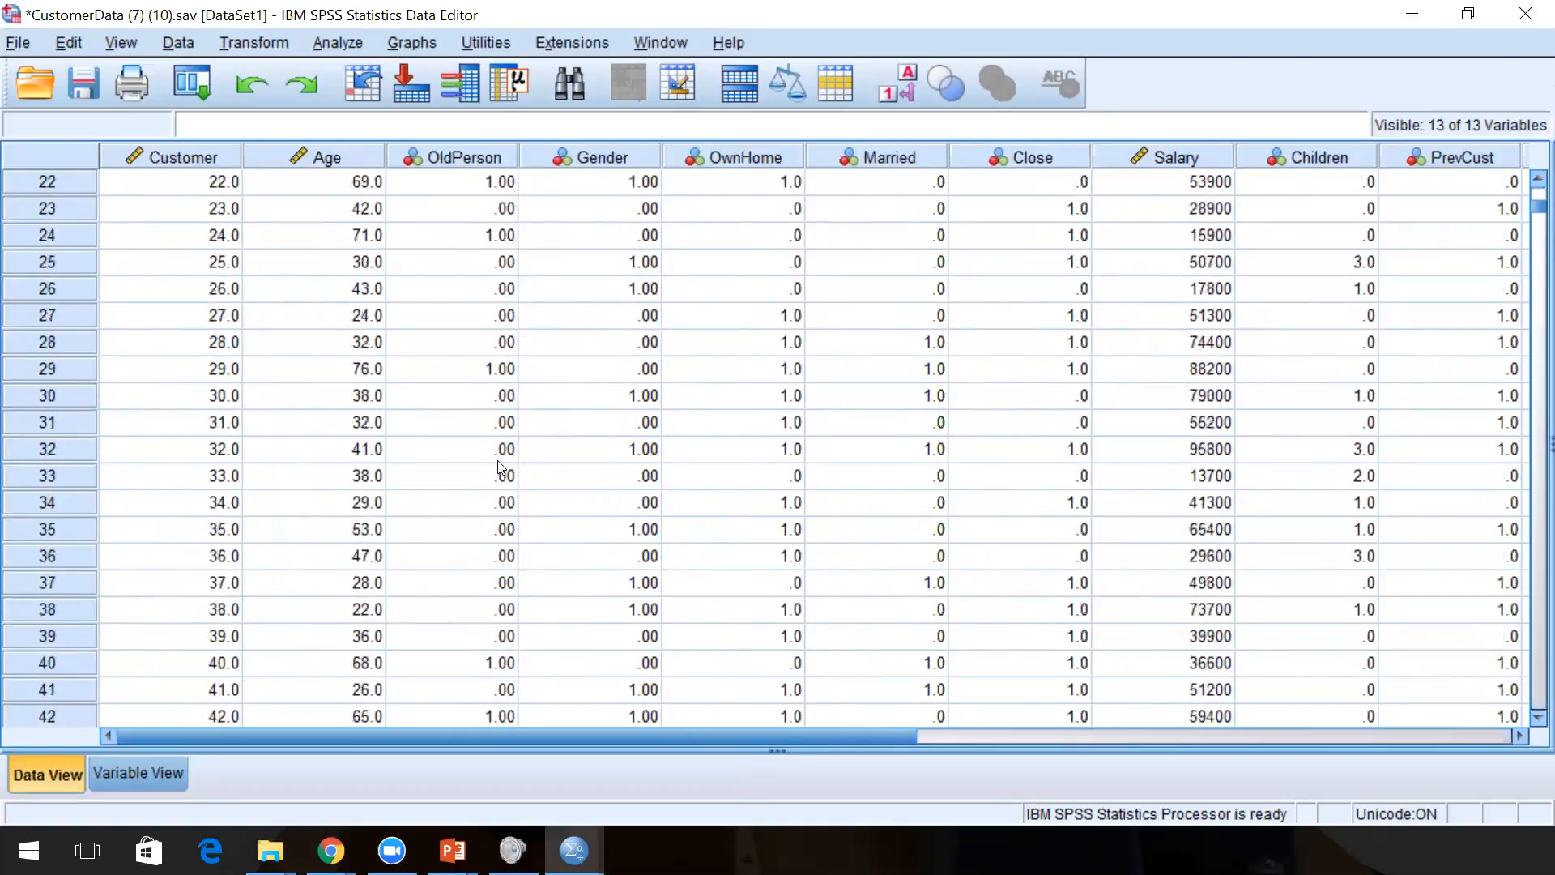
scroll(491, 474, down, 9)
scroll(489, 478, up, 4)
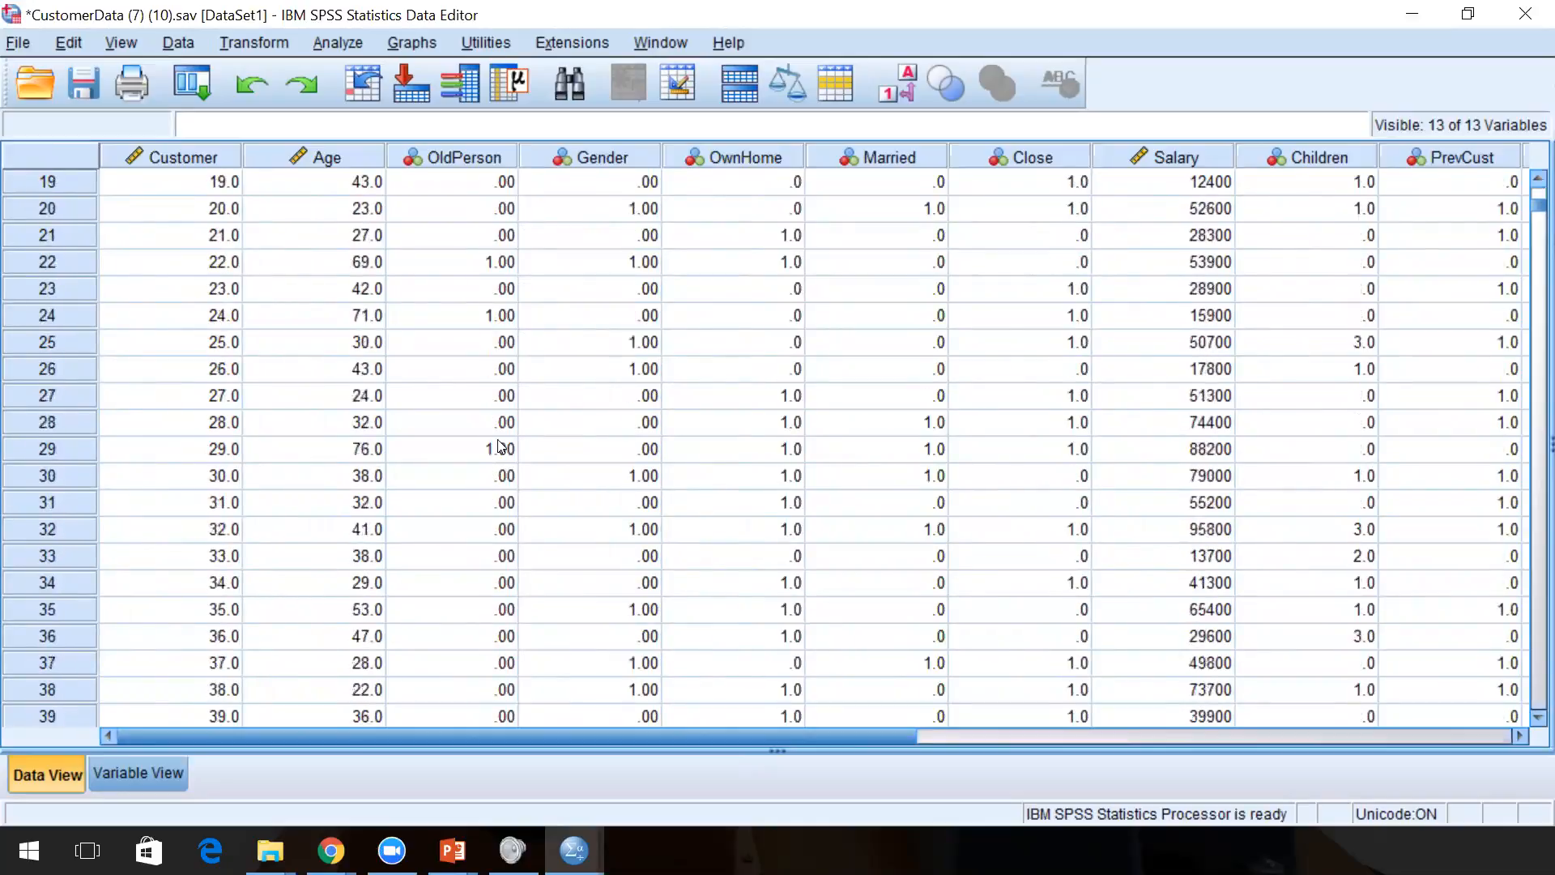
scroll(459, 341, down, 18)
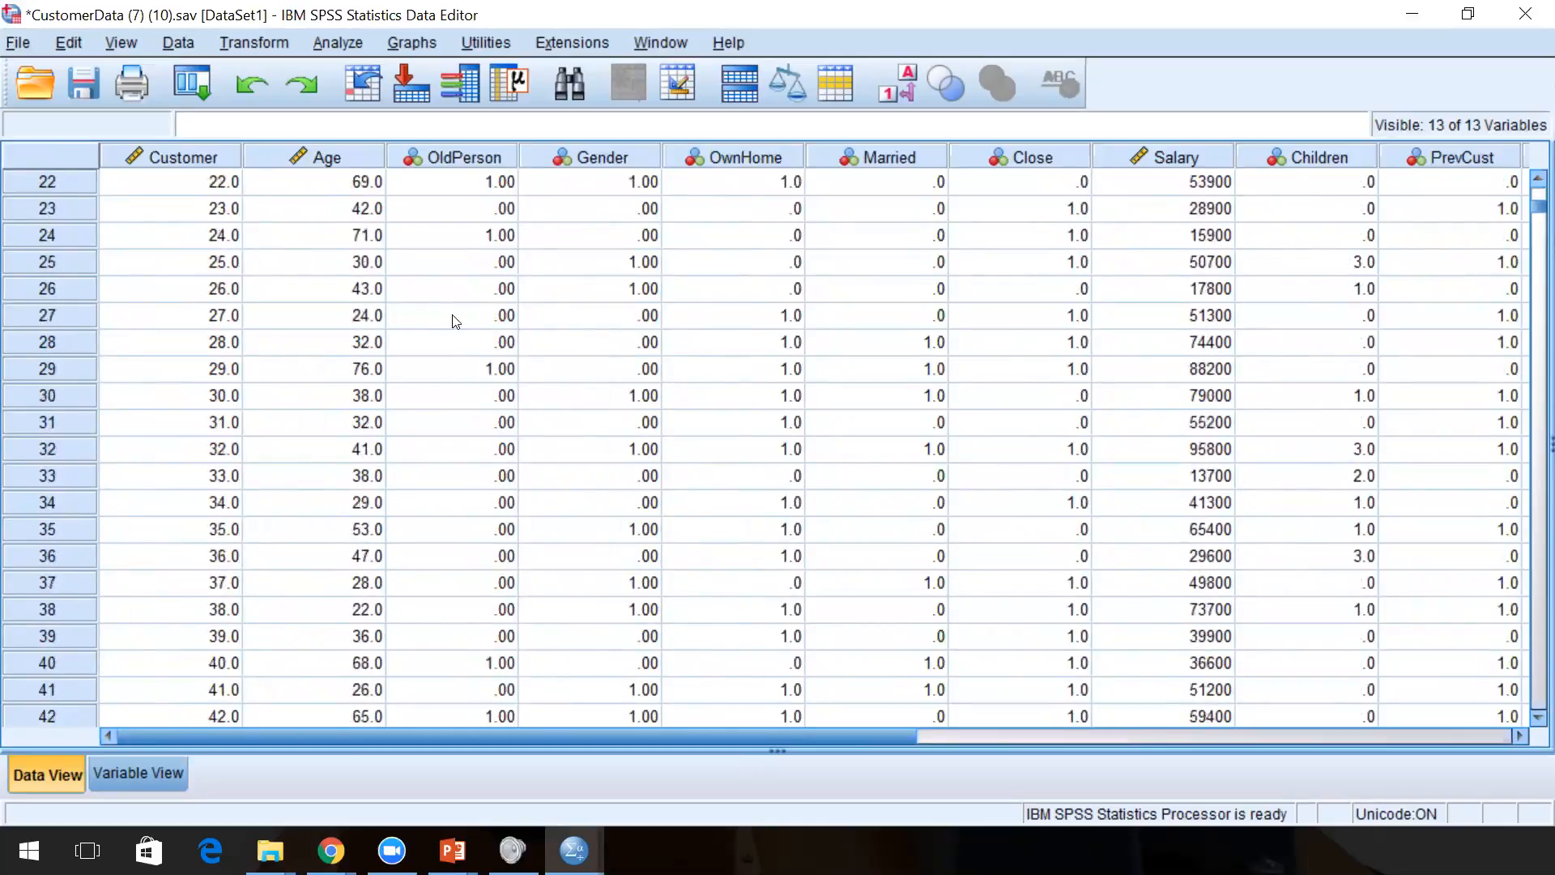
scroll(432, 397, down, 5)
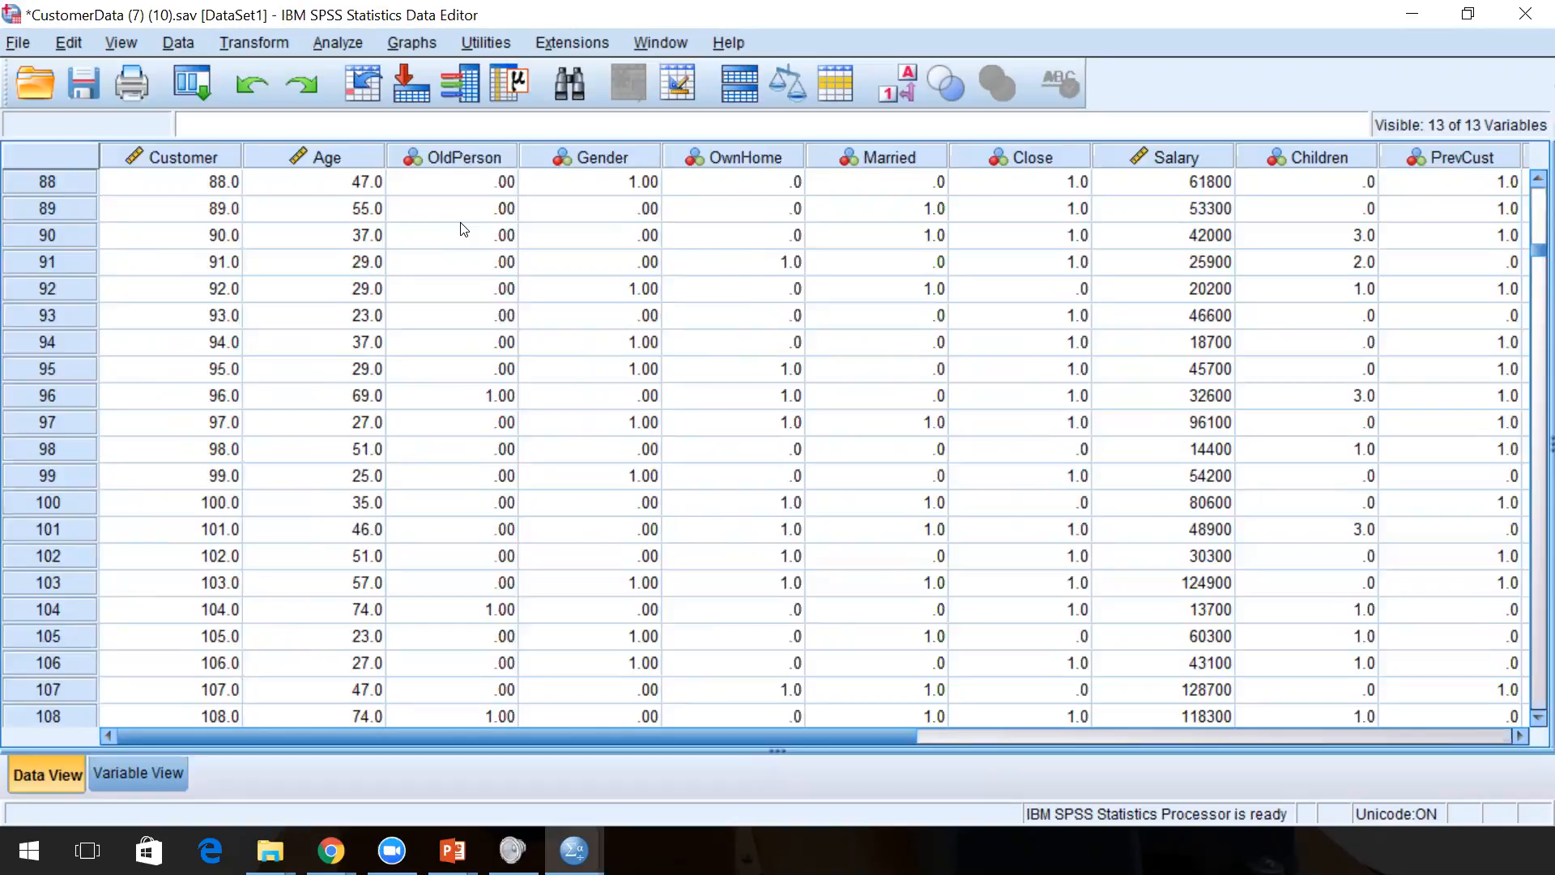
click(467, 157)
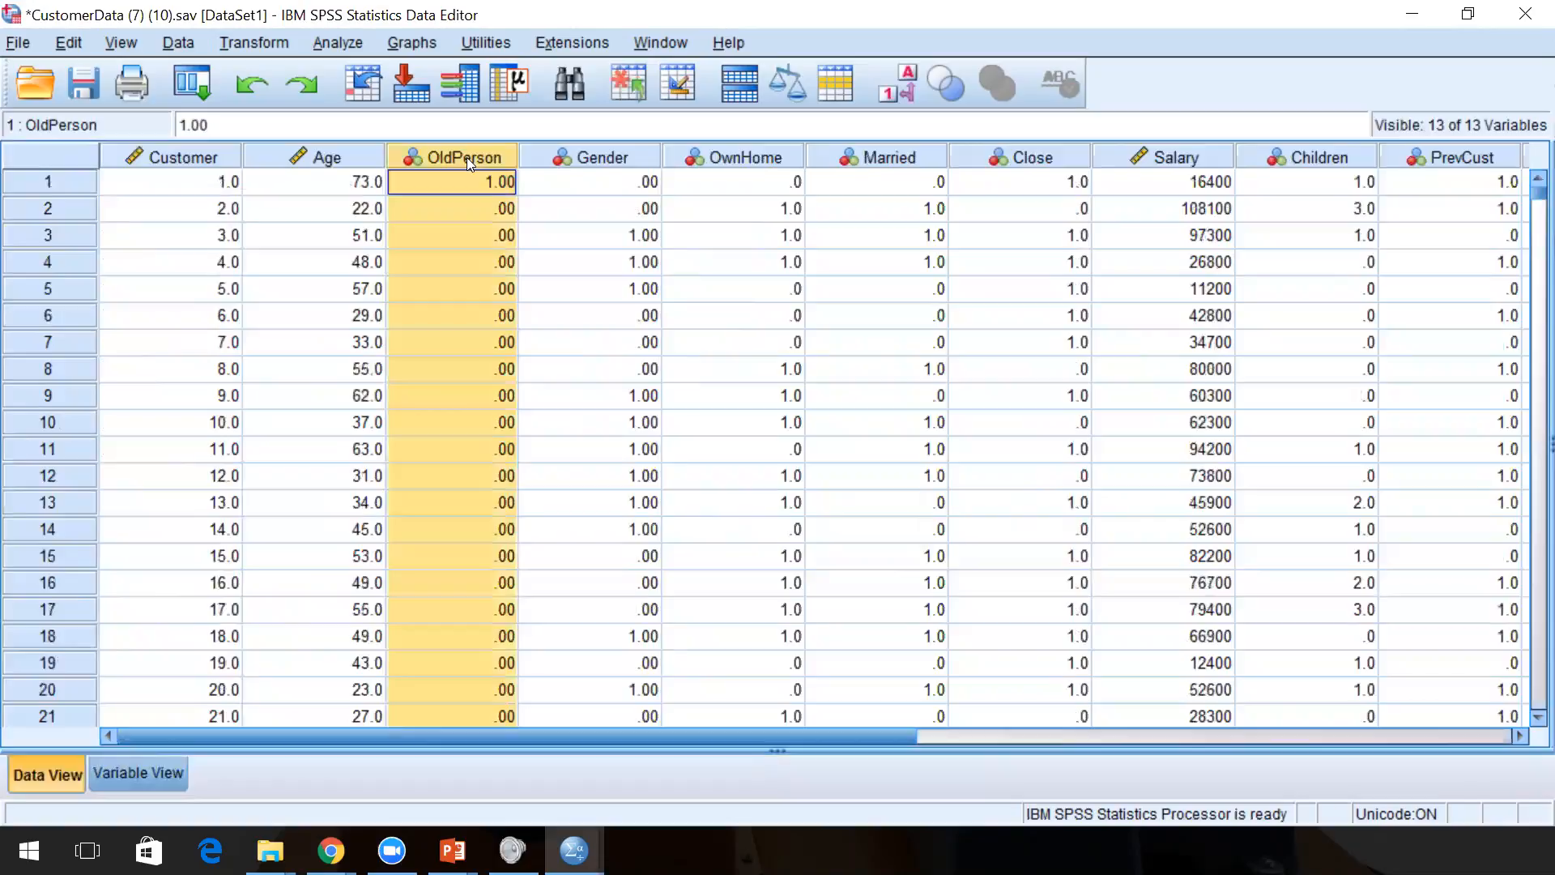
drag(439, 332, 429, 264)
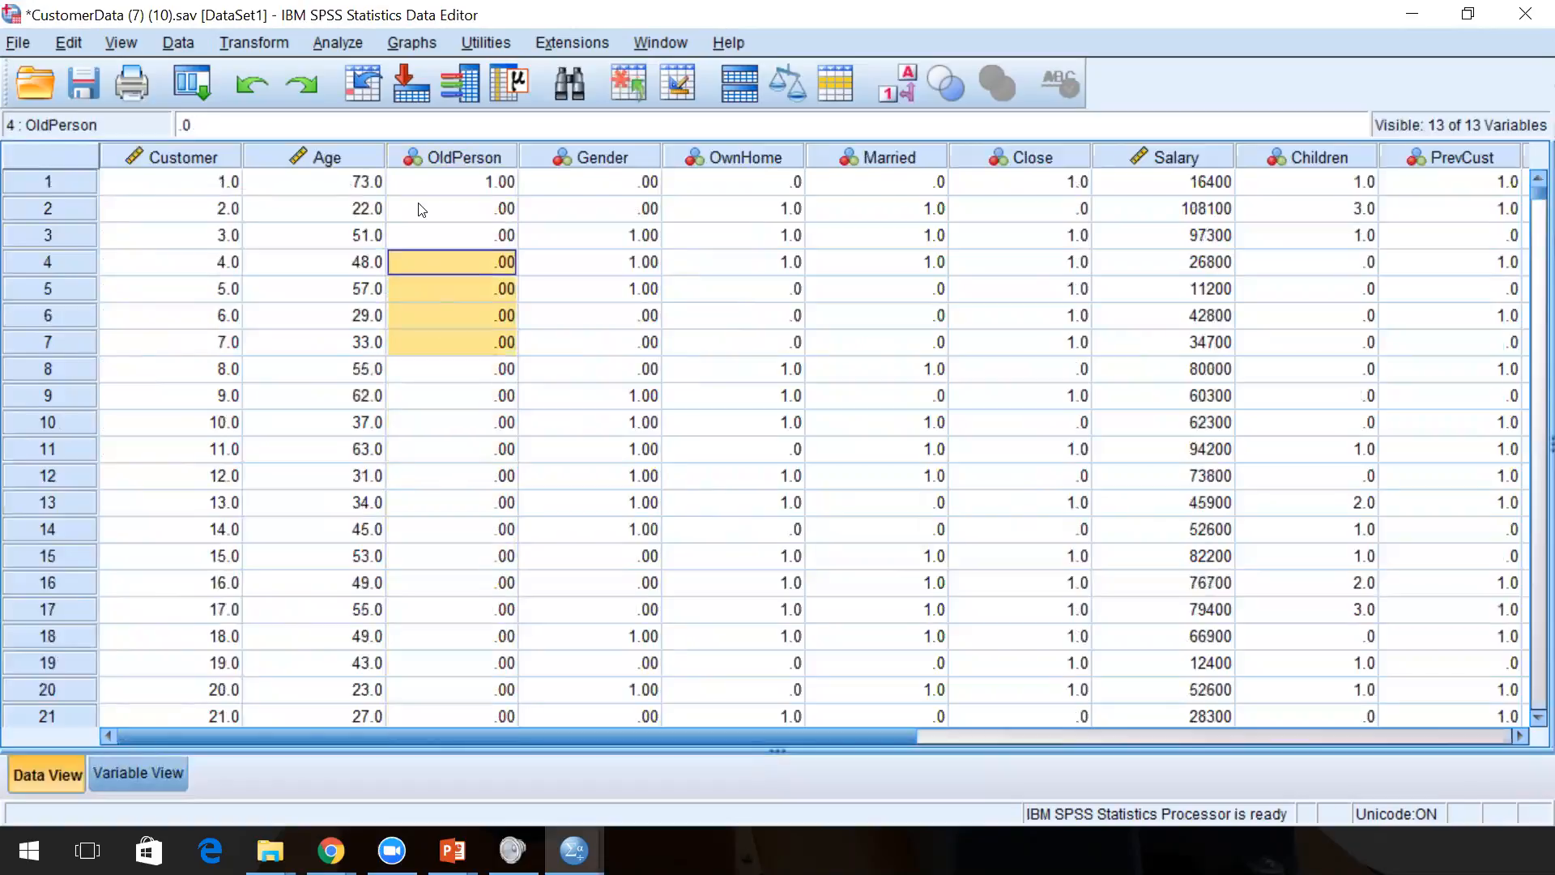
click(436, 158)
right_click(436, 154)
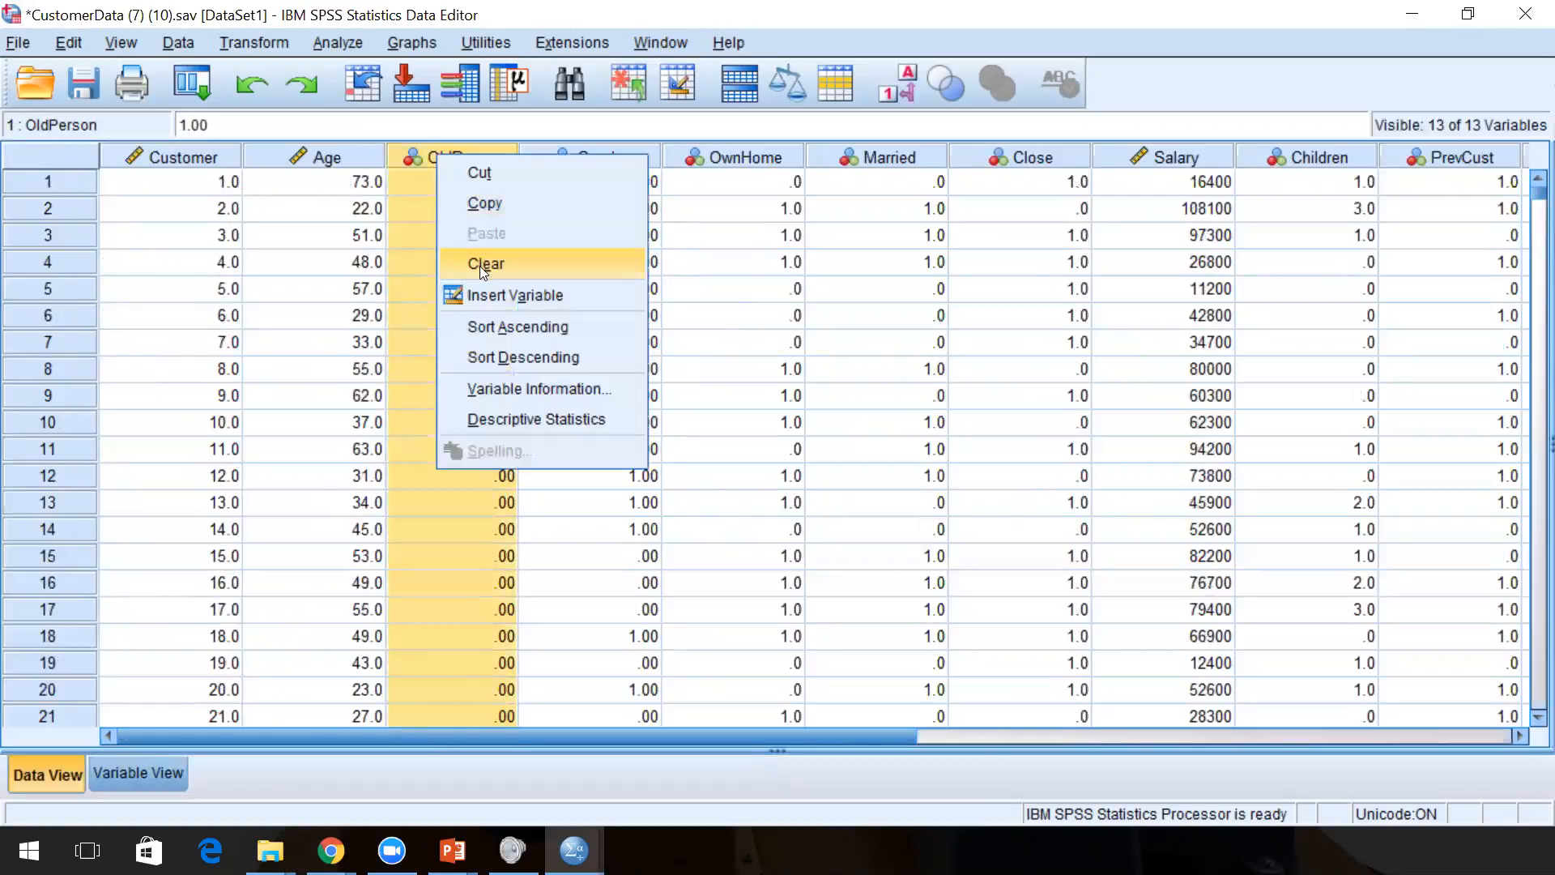
click(486, 298)
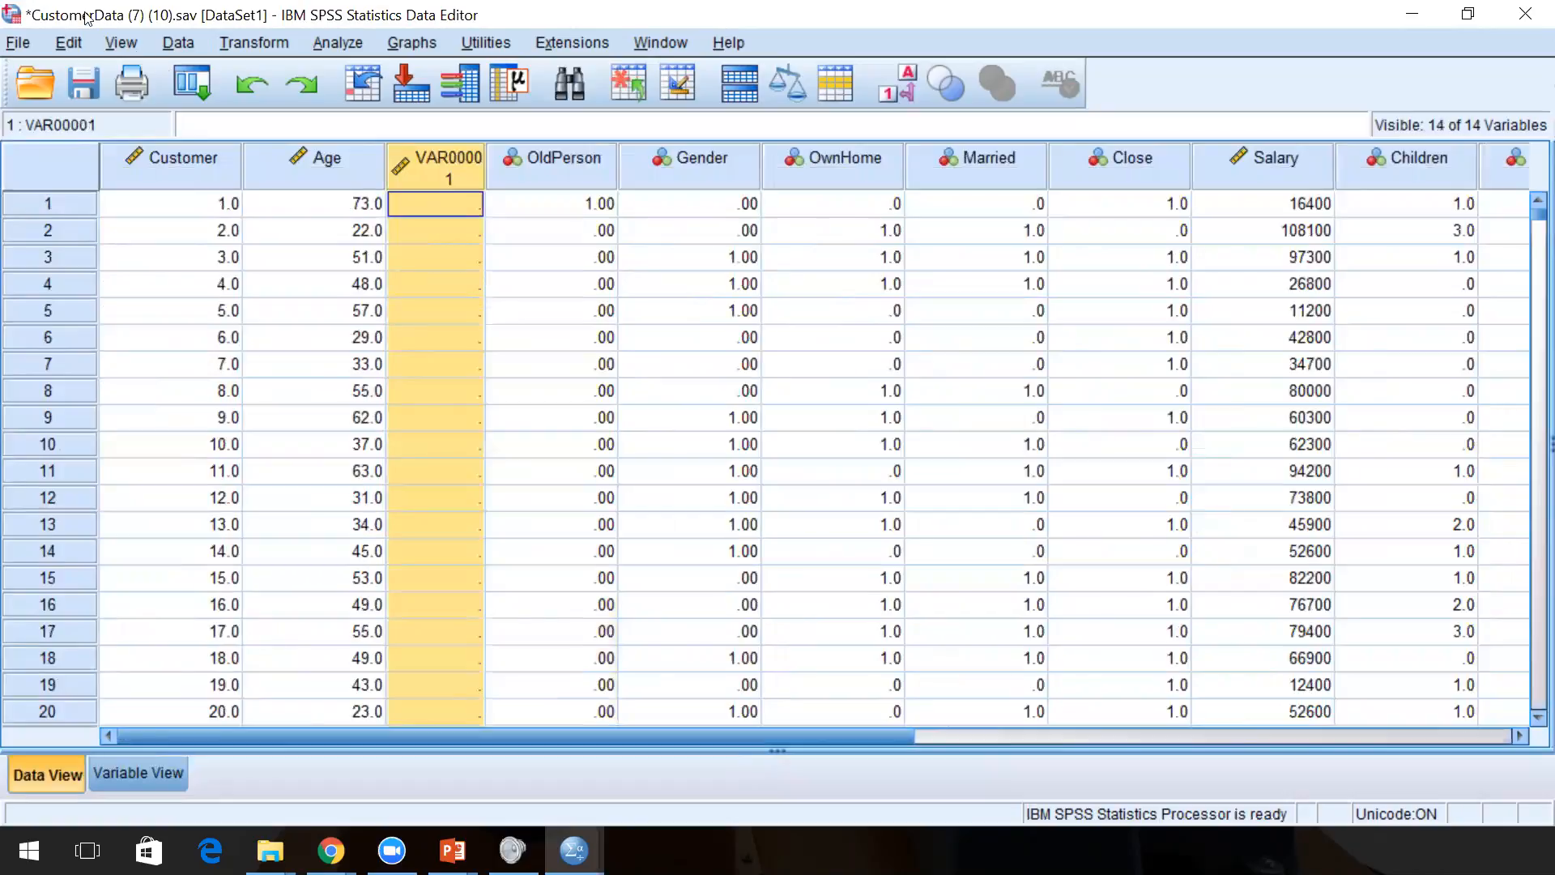
click(68, 44)
click(86, 77)
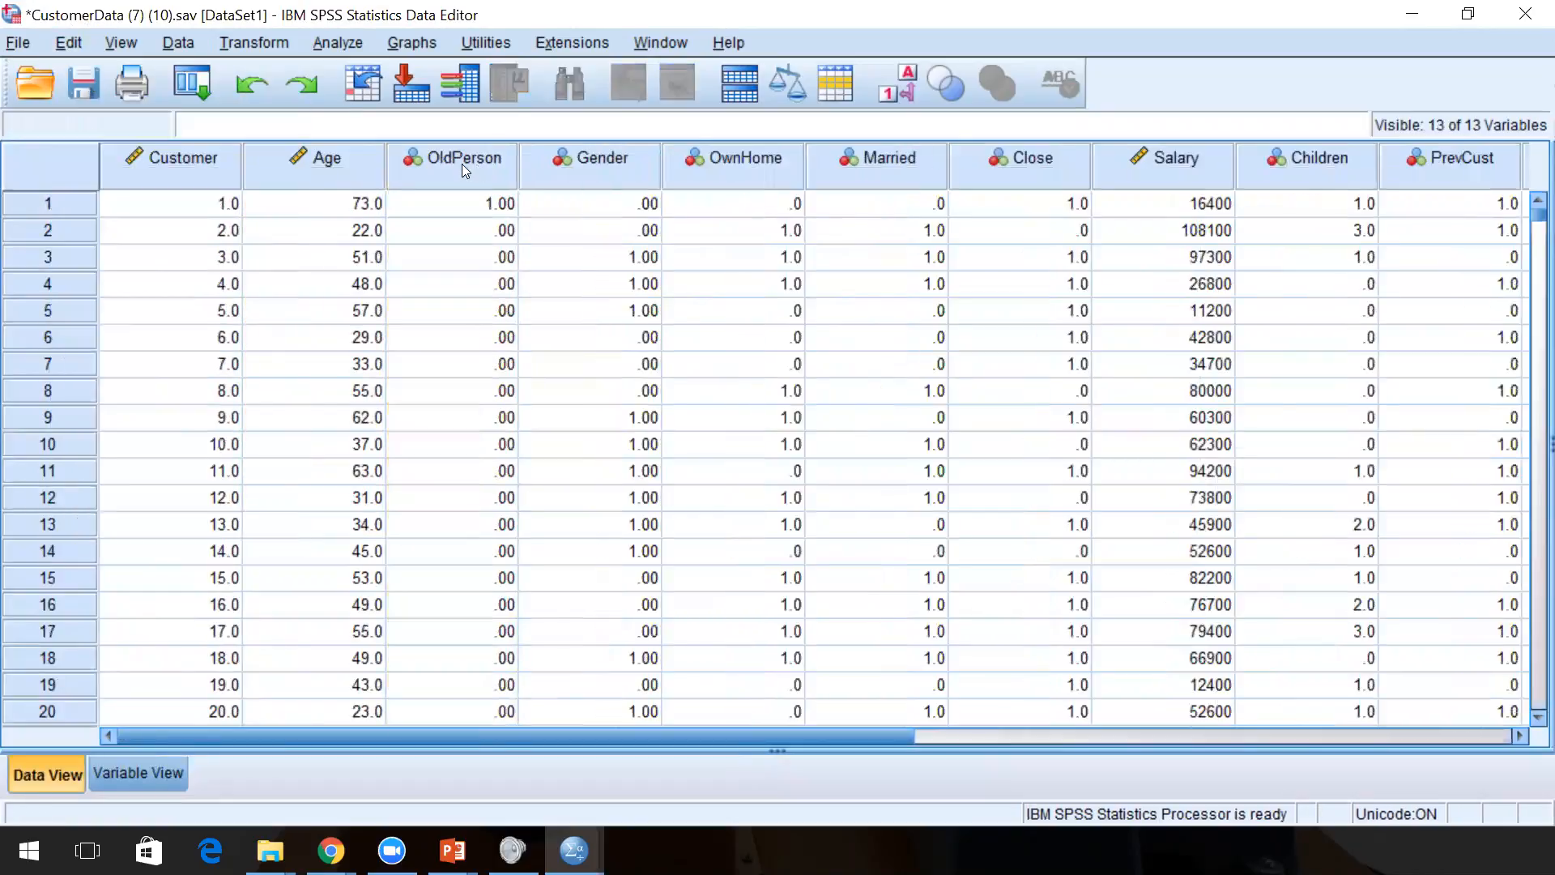
Delete the OldPerson variable from the CustomerData dataset.
click(461, 163)
right_click(460, 162)
click(514, 279)
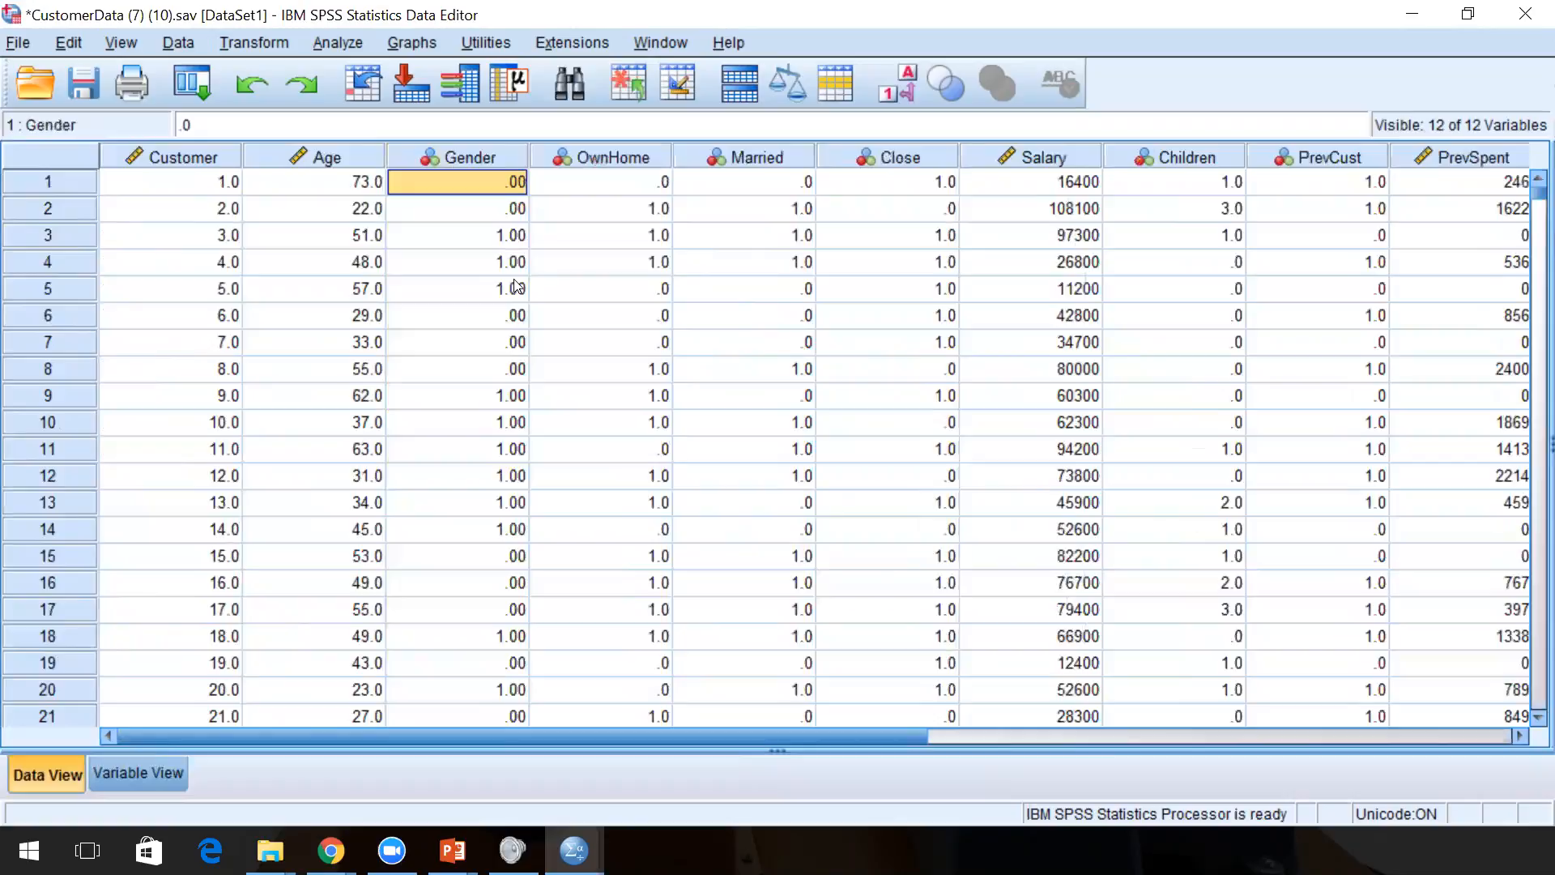
click(452, 291)
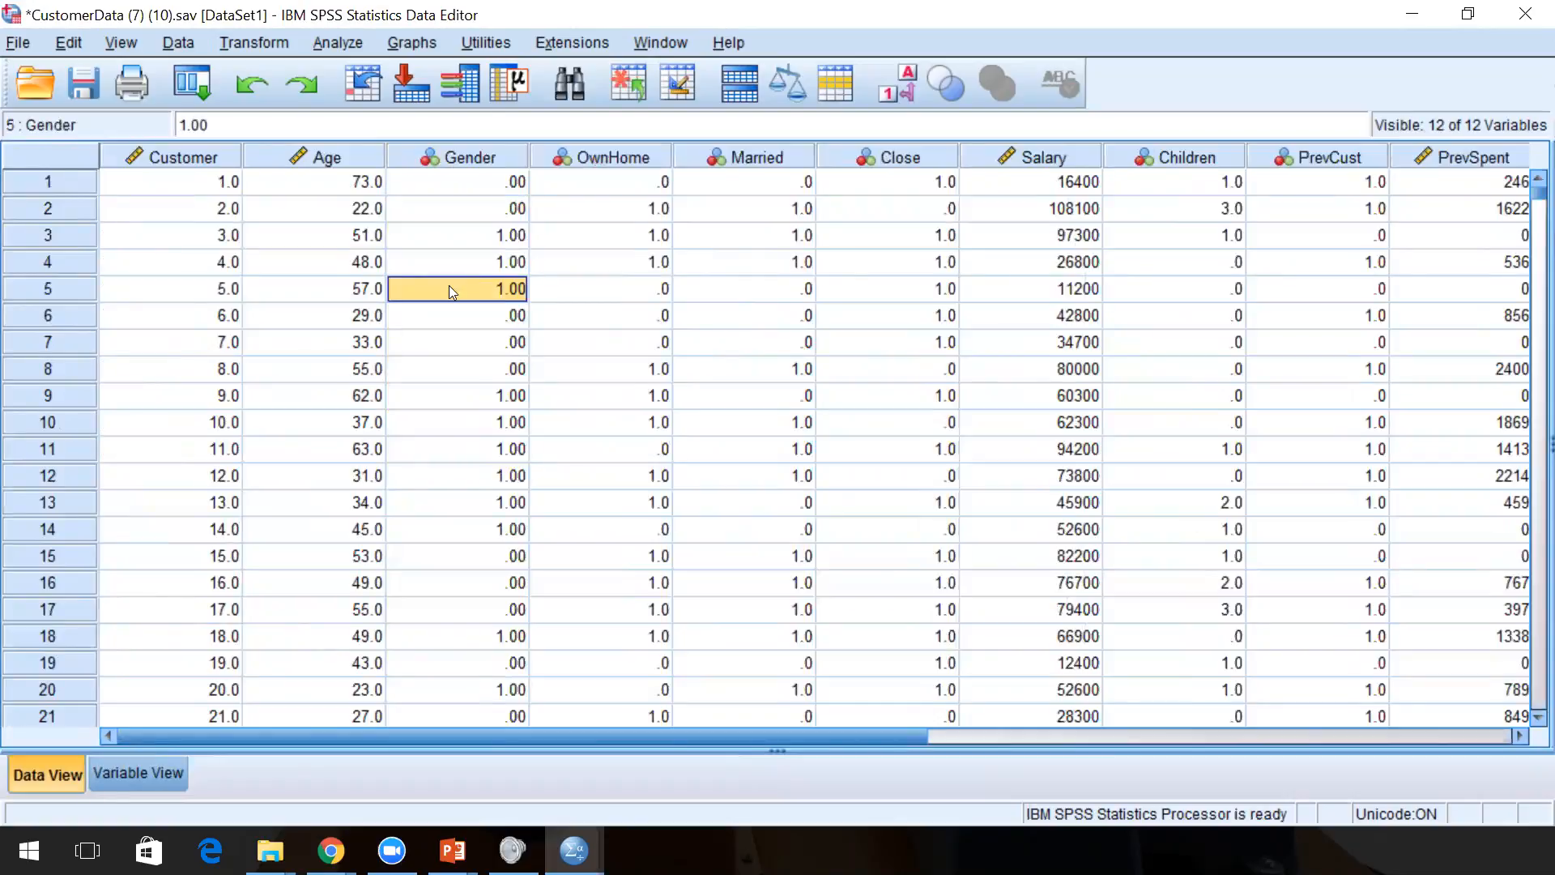
Run a Frequencies analysis on the Age variable with frequency tables displayed.
click(272, 51)
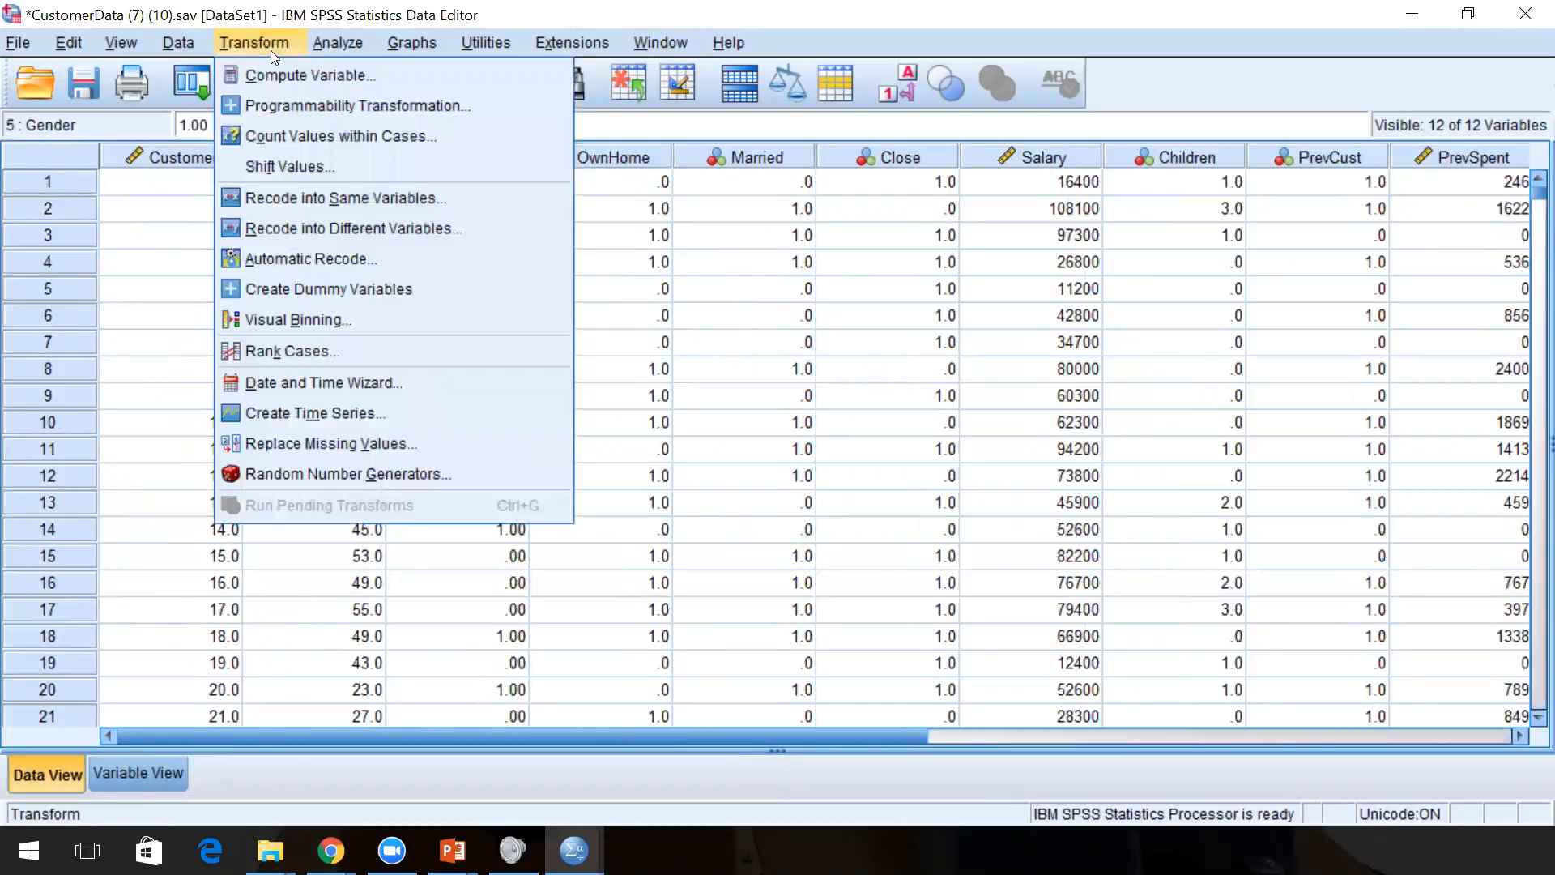
mouse_move(344, 36)
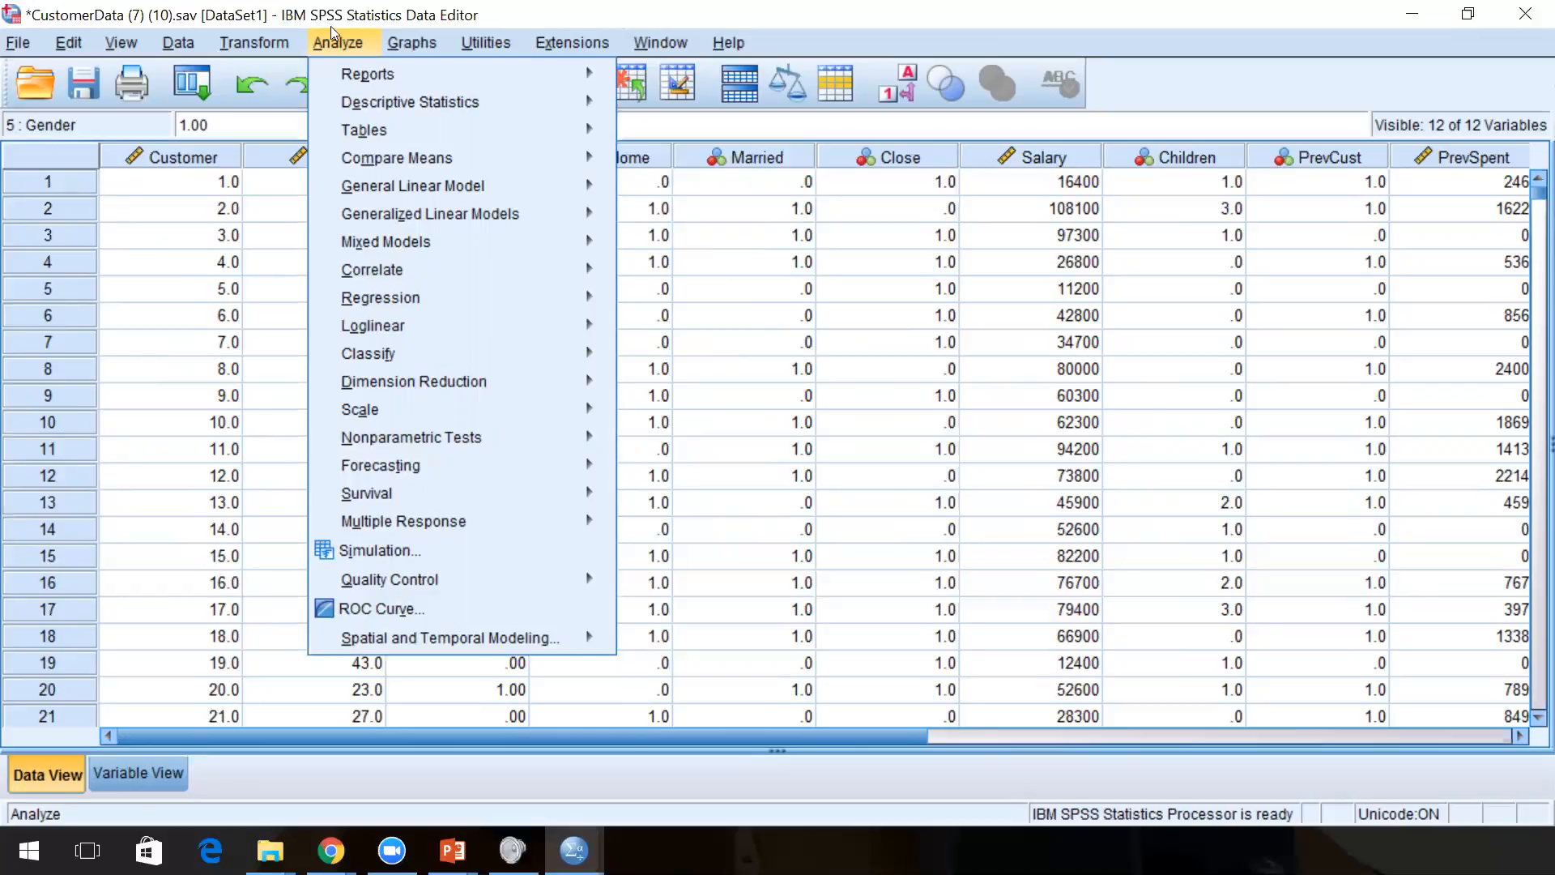
mouse_move(366, 104)
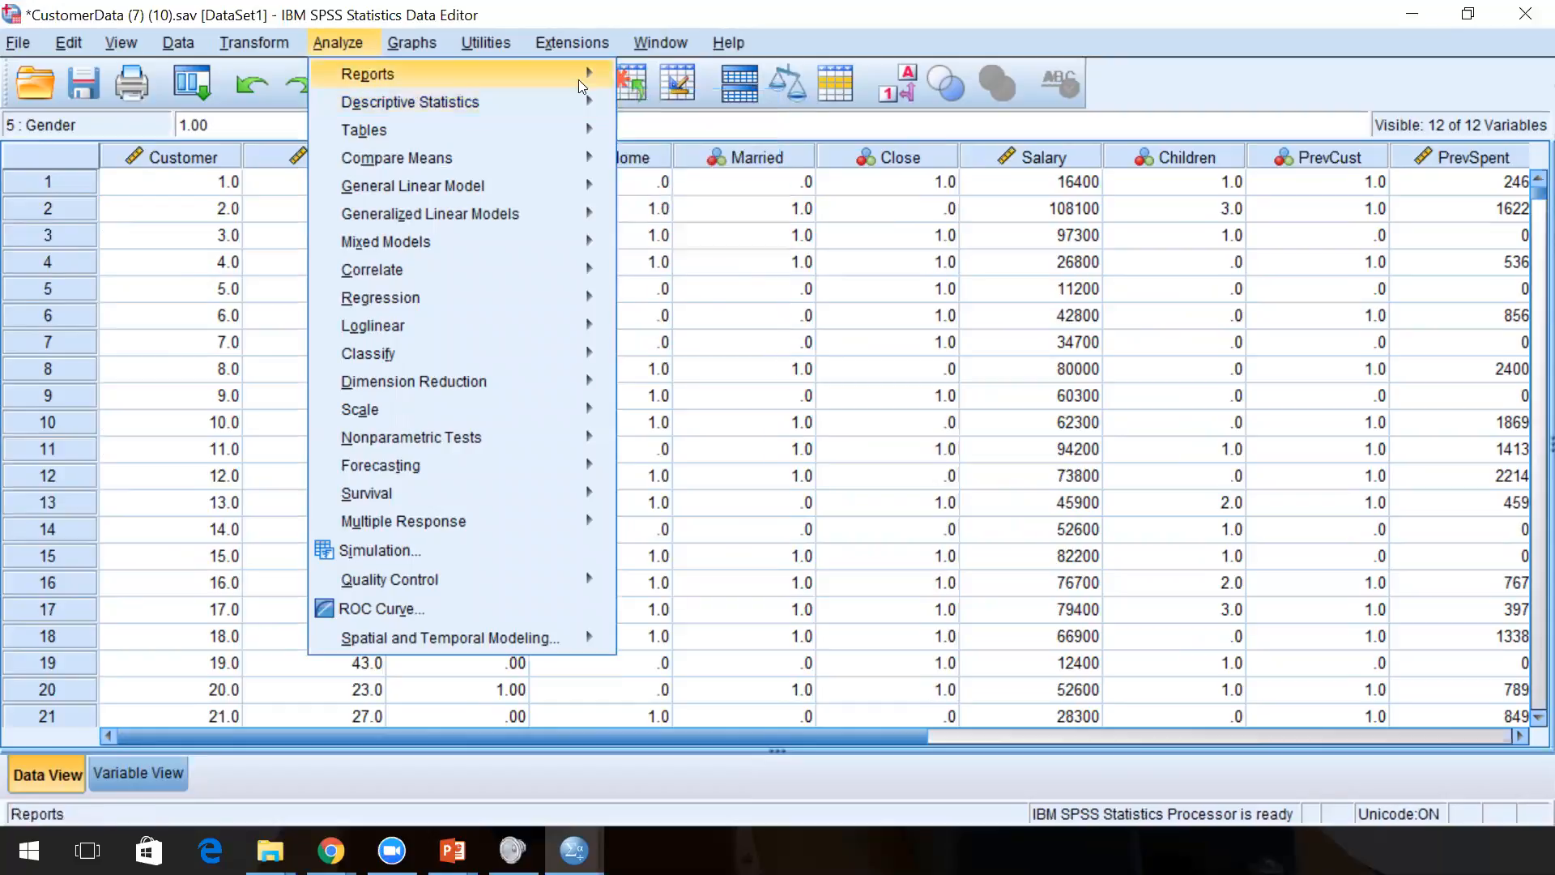
click(664, 101)
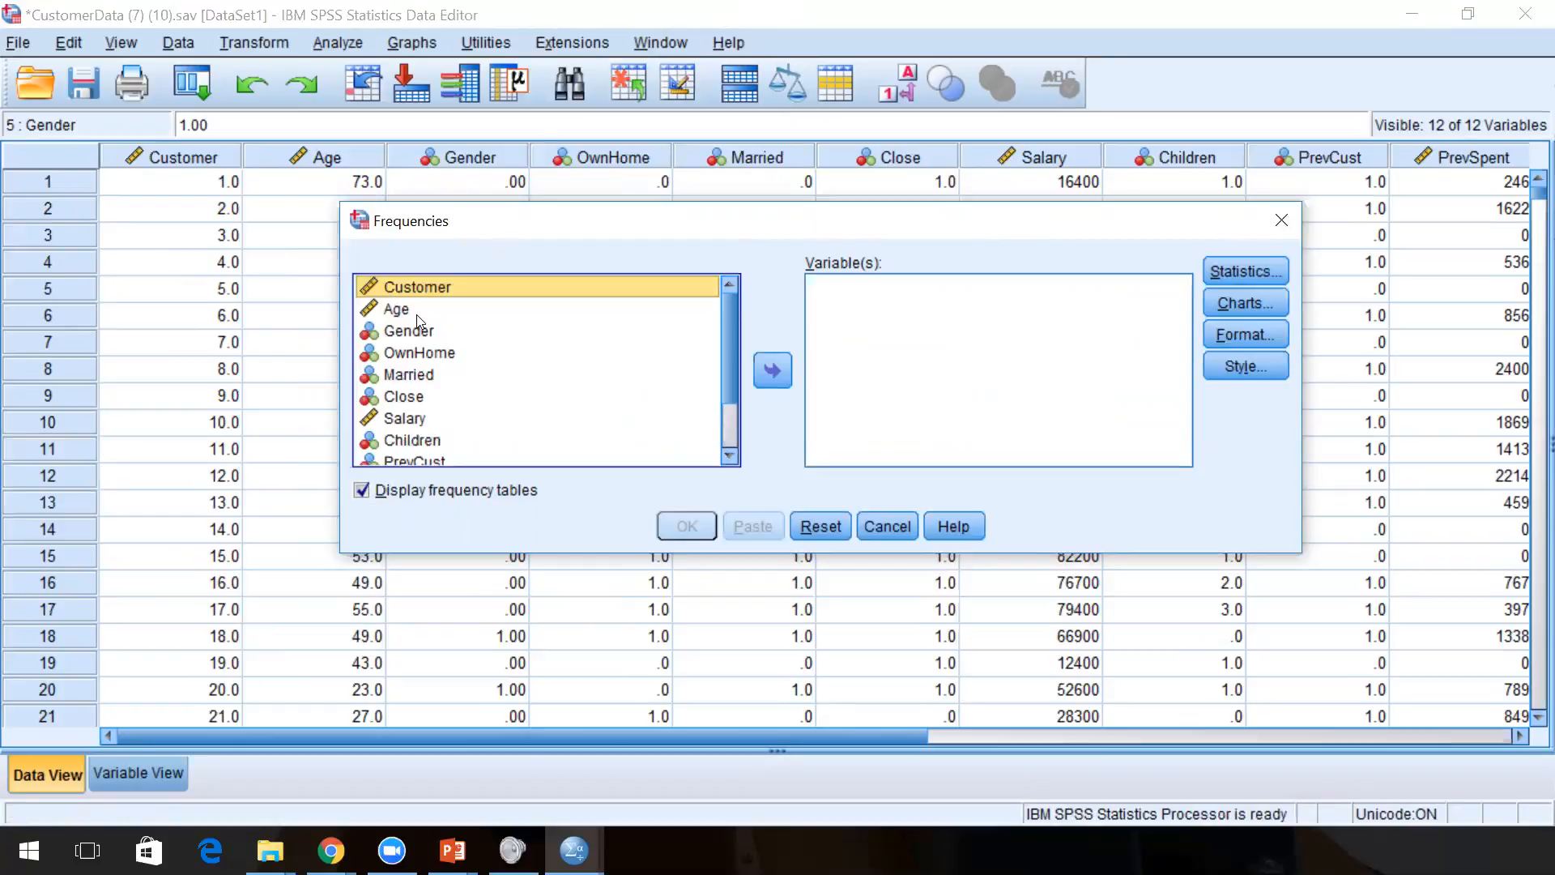
click(453, 317)
click(771, 369)
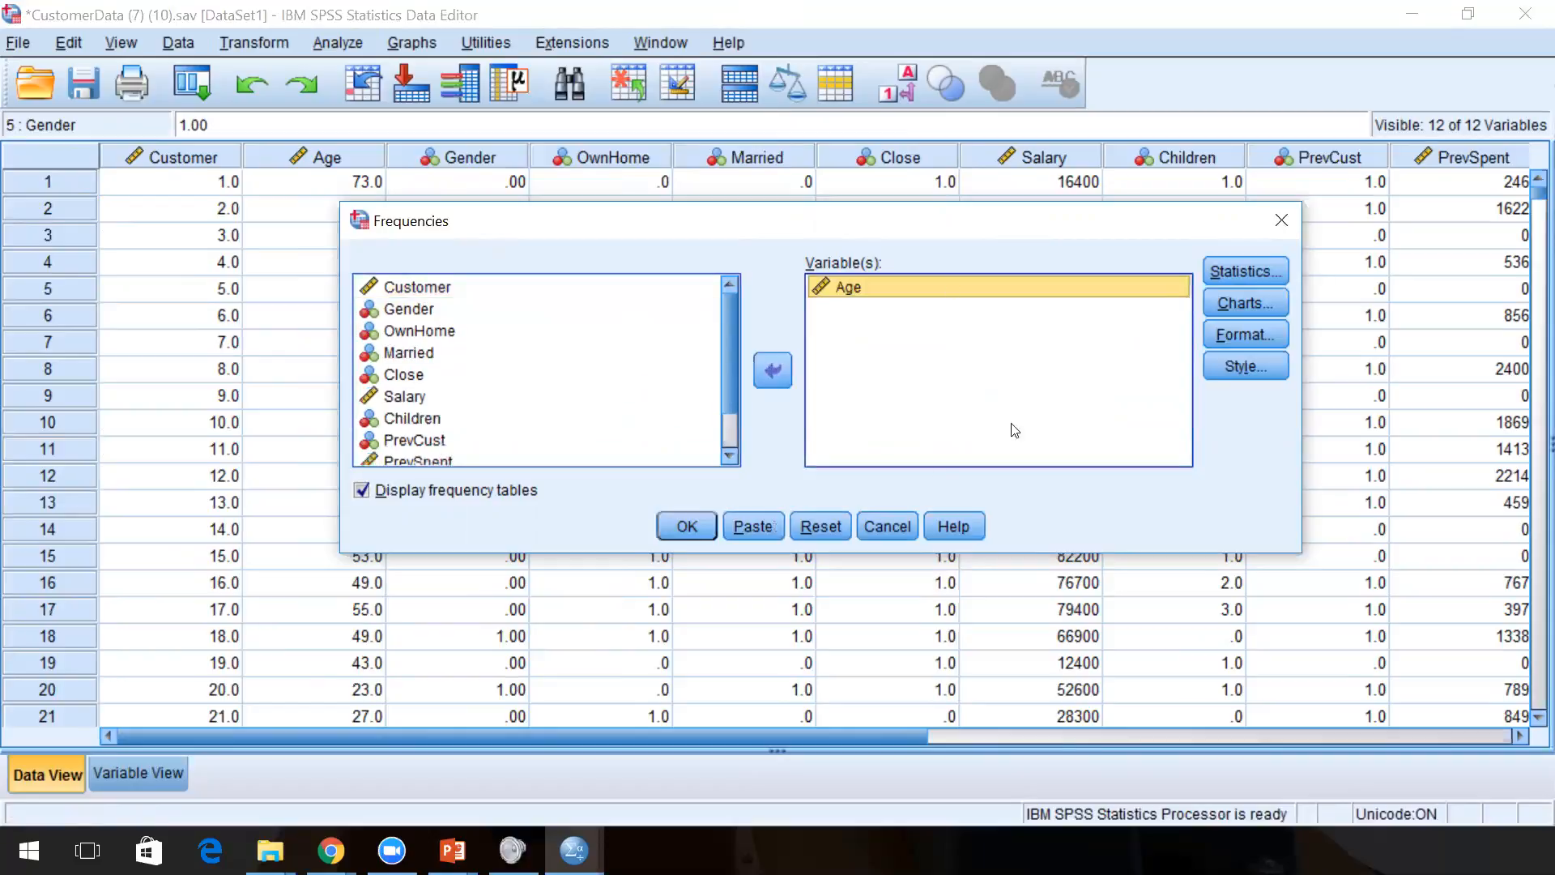
click(684, 527)
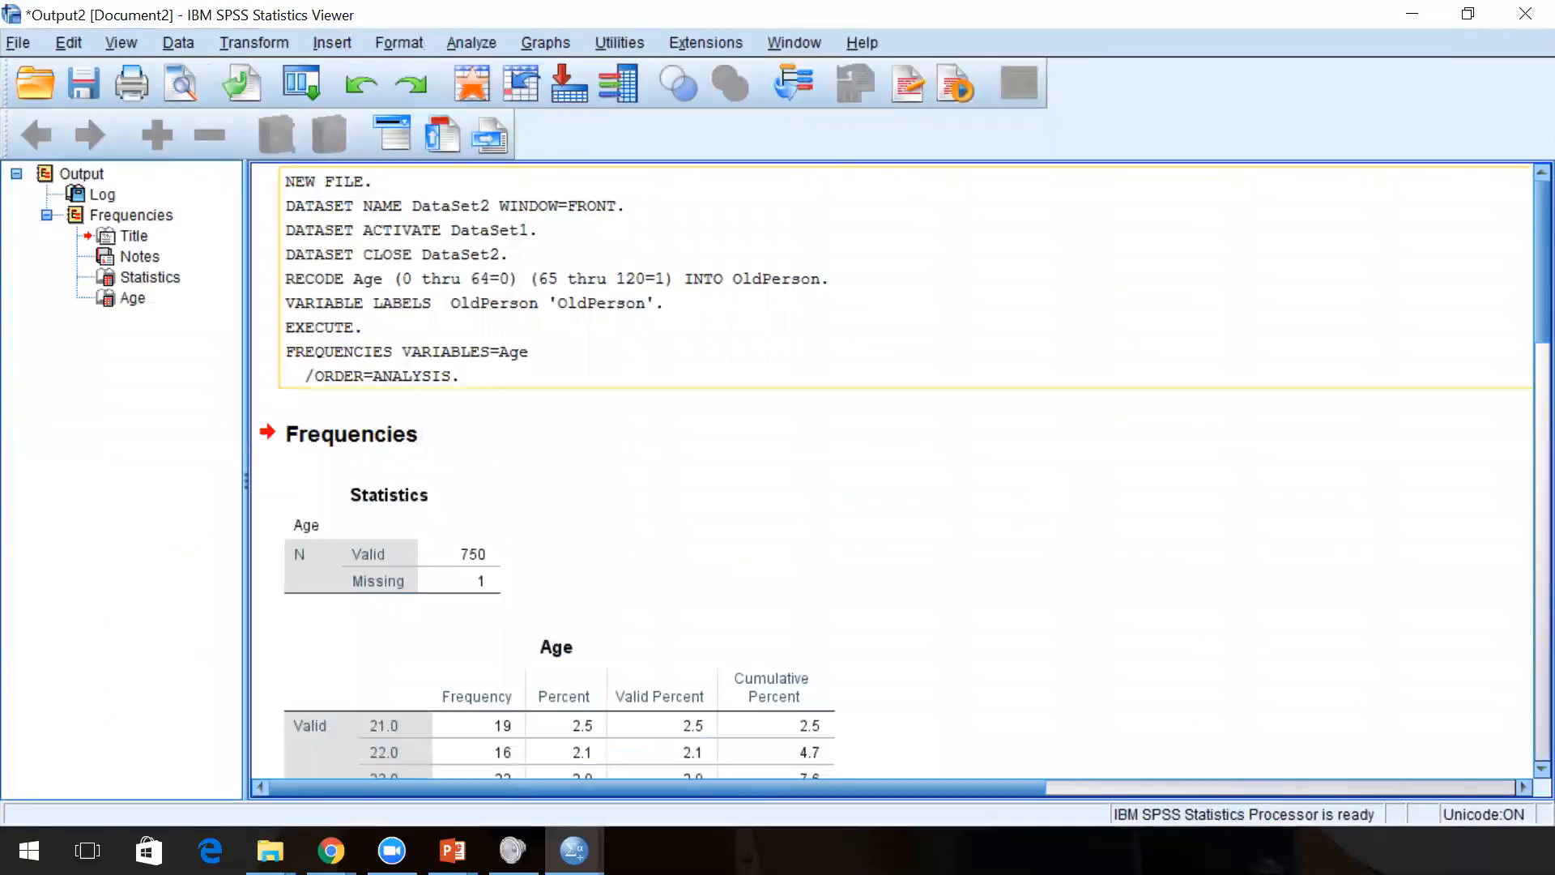
Examine the Age output, checking valid and missing counts and the frequencies, percents and cumulative percents for each age.
scroll(974, 349, down, 5)
scroll(975, 349, up, 1)
scroll(974, 349, up, 3)
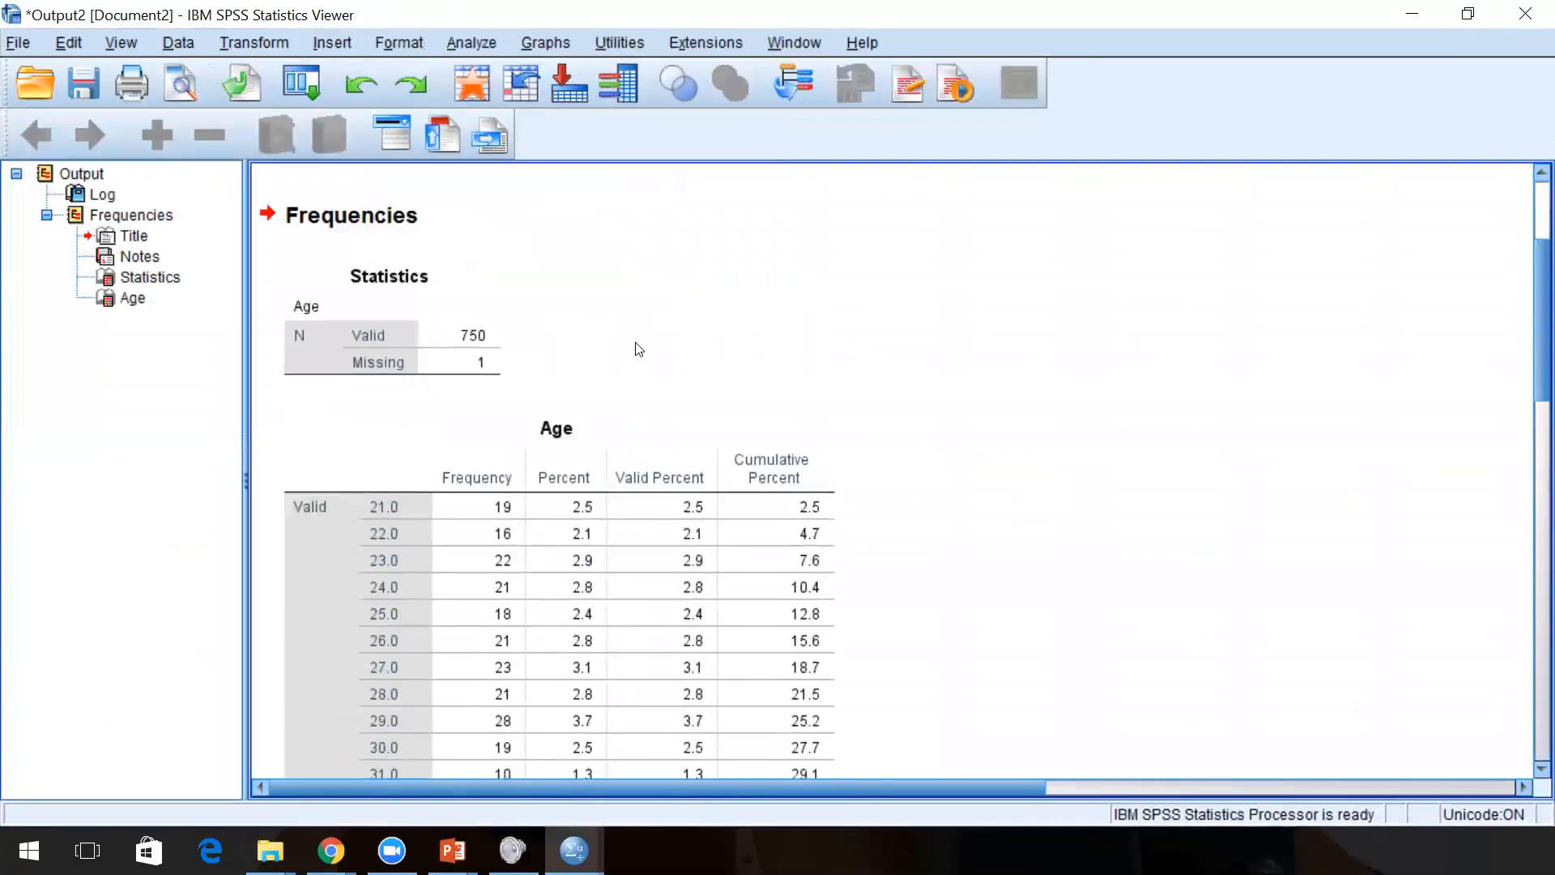
click(451, 358)
click(715, 357)
scroll(716, 360, down, 3)
scroll(629, 405, down, 3)
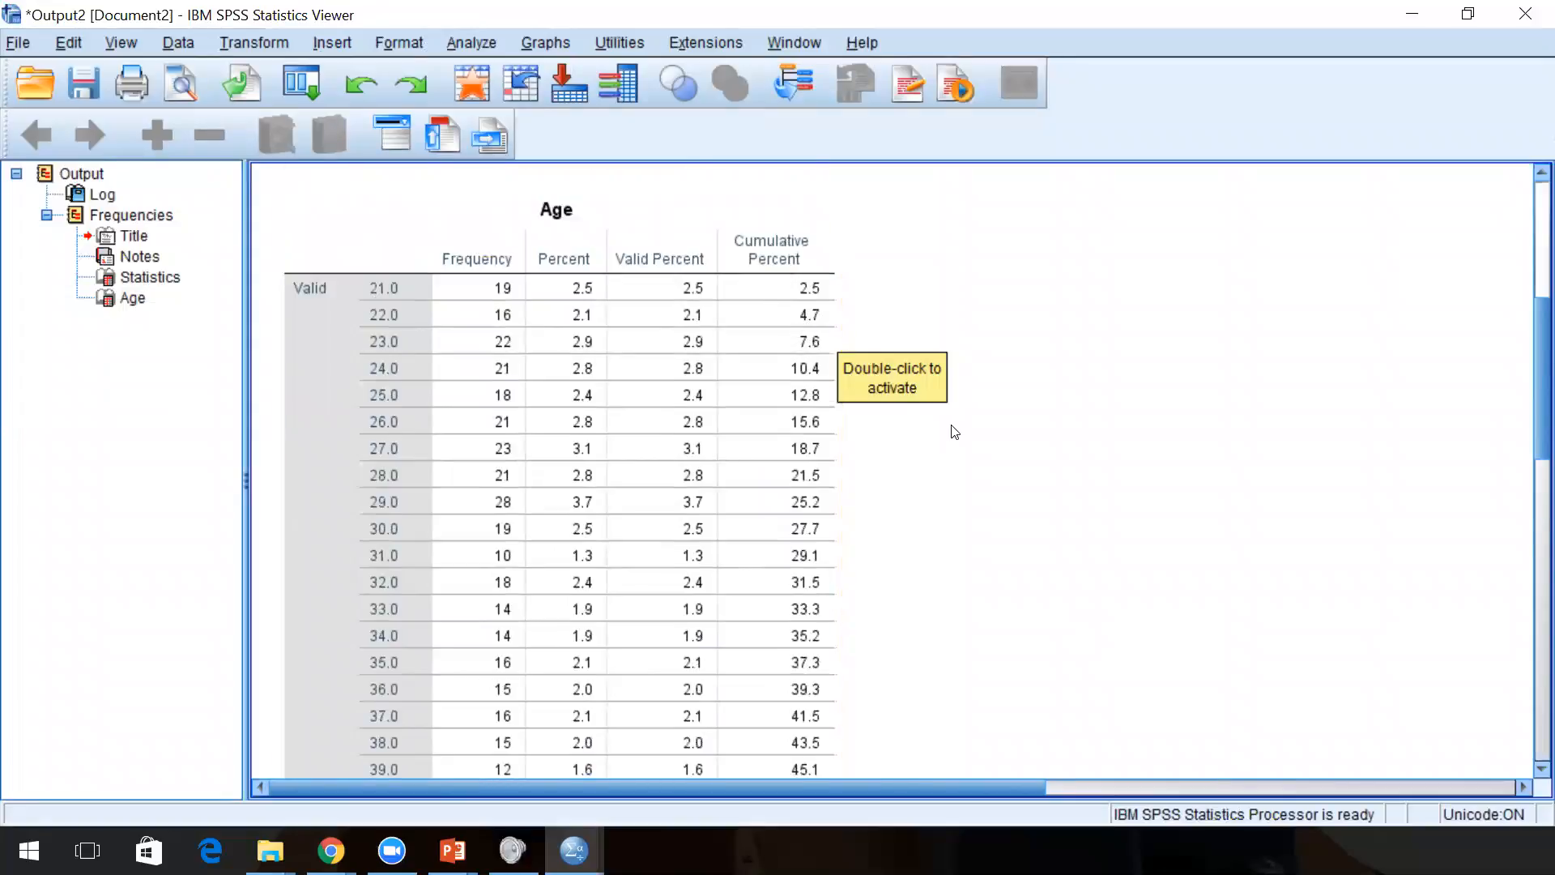
scroll(954, 432, down, 10)
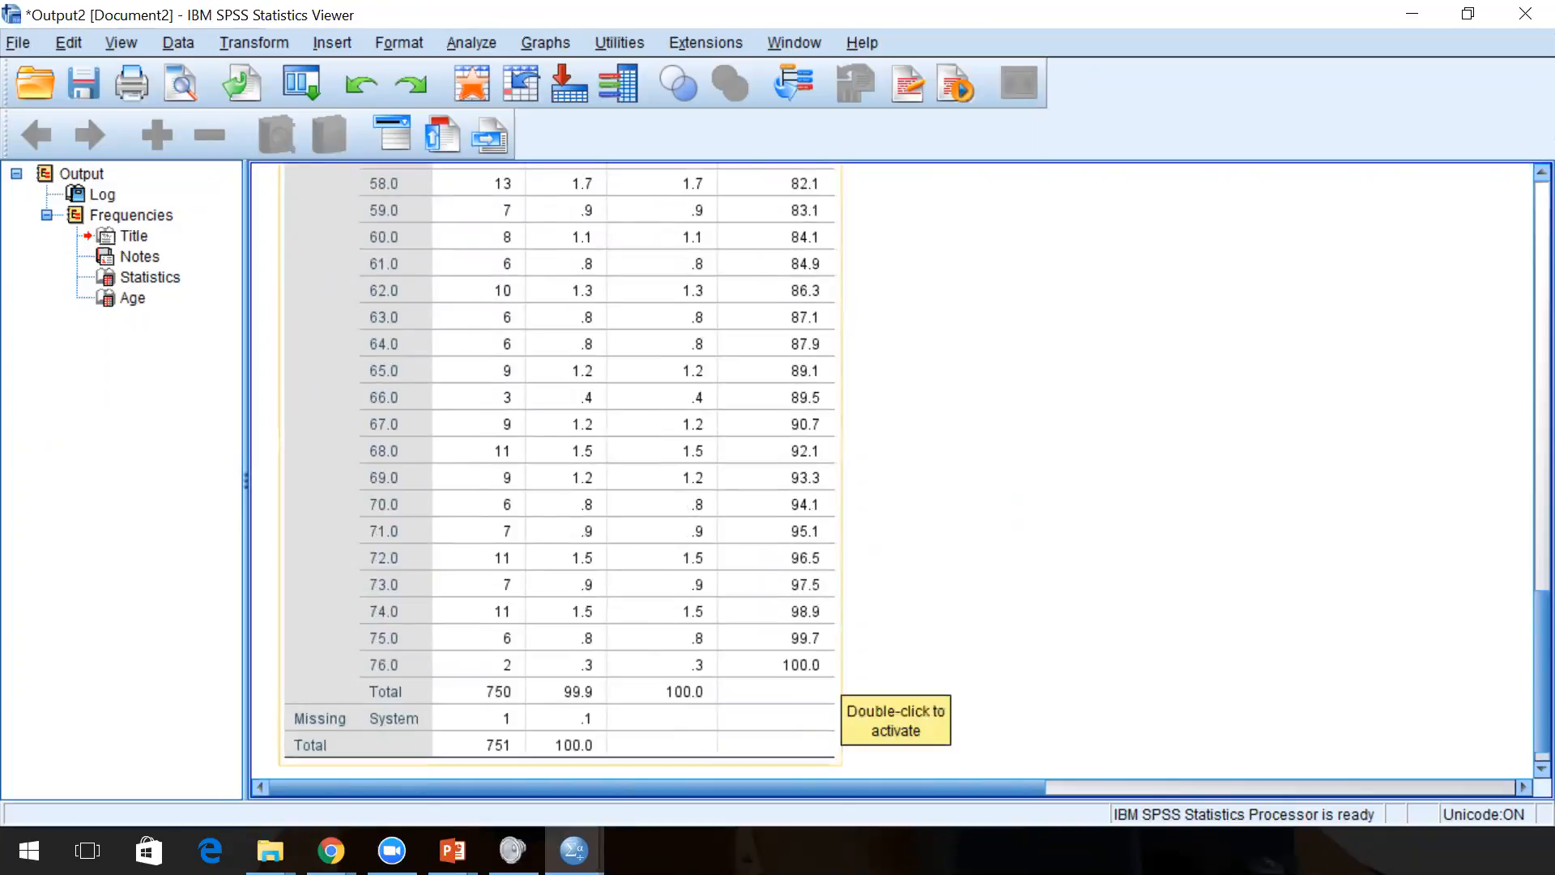
scroll(907, 525, up, 13)
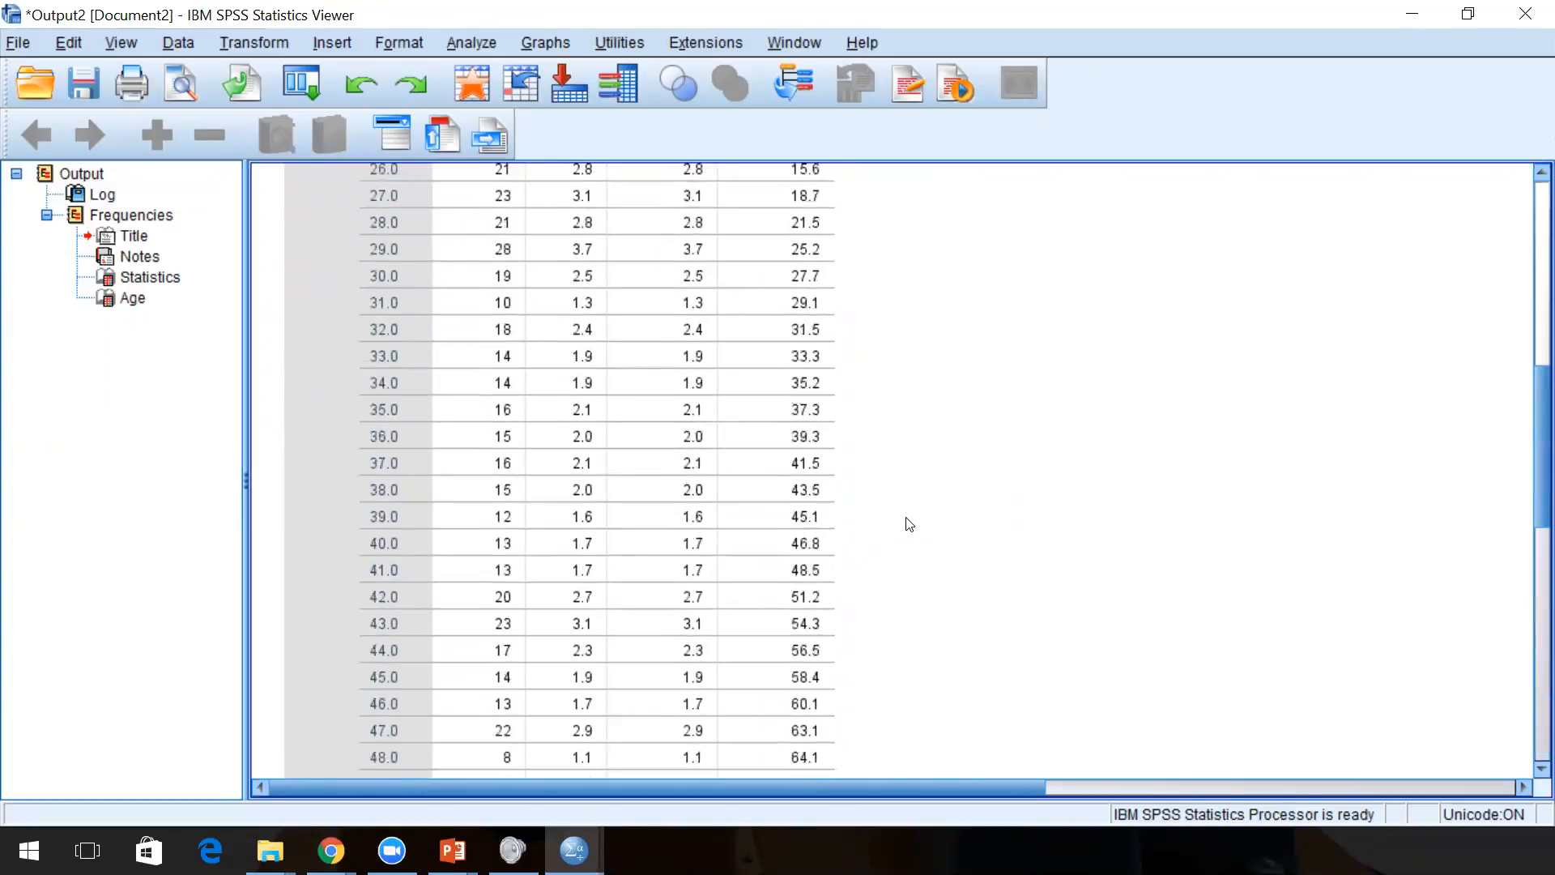
scroll(408, 558, down, 3)
scroll(459, 565, up, 6)
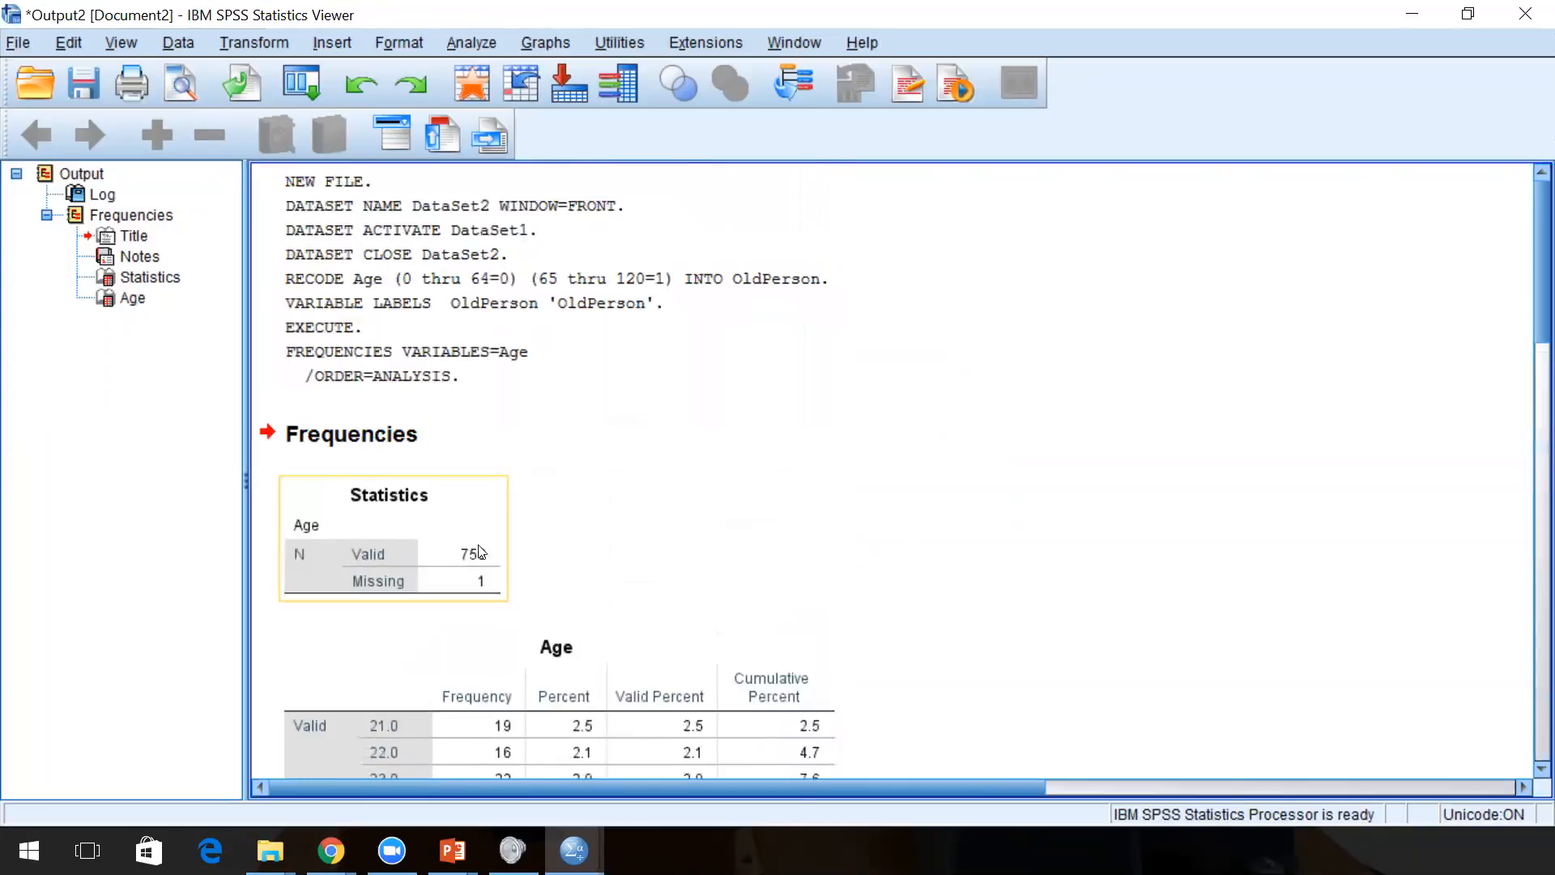
scroll(688, 535, down, 8)
scroll(685, 535, up, 6)
scroll(684, 535, down, 6)
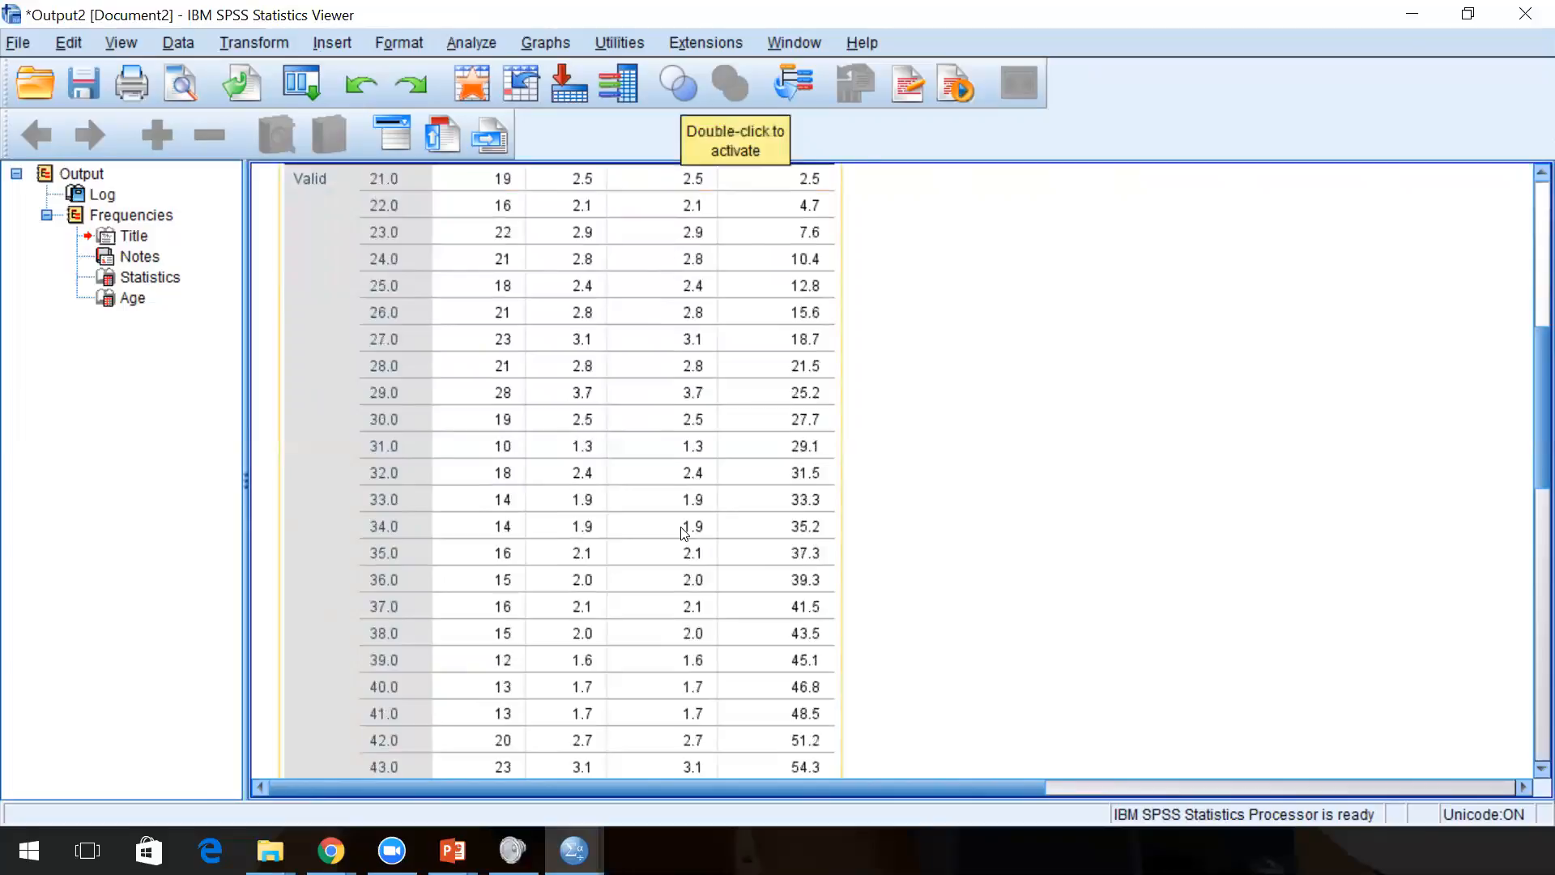
scroll(683, 532, up, 7)
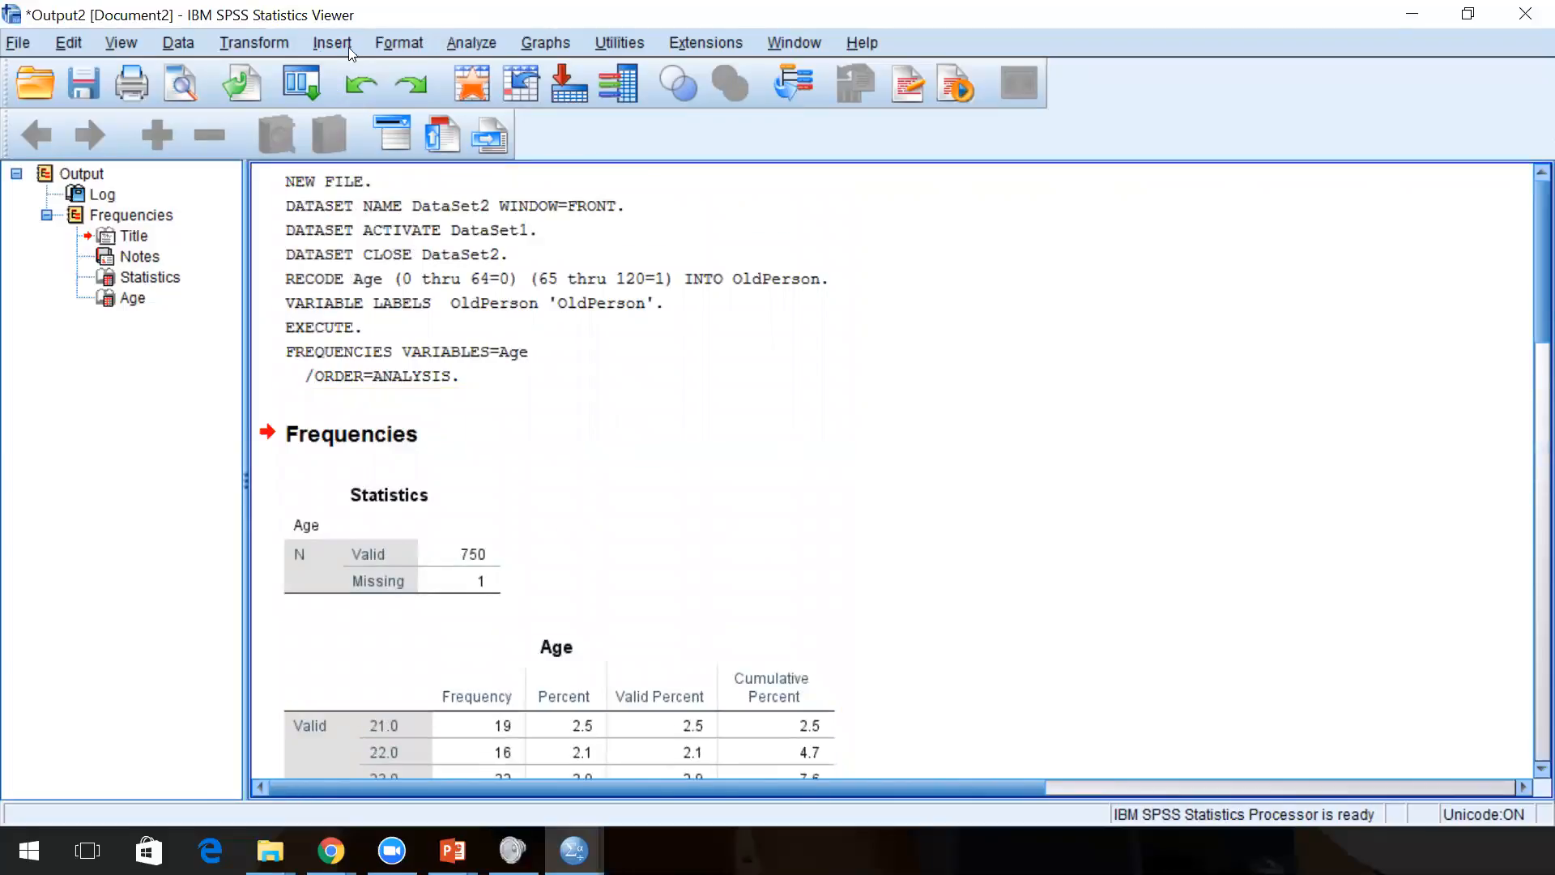
Run a Frequencies analysis on OwnHome and Children in place of Age.
click(475, 40)
mouse_move(494, 102)
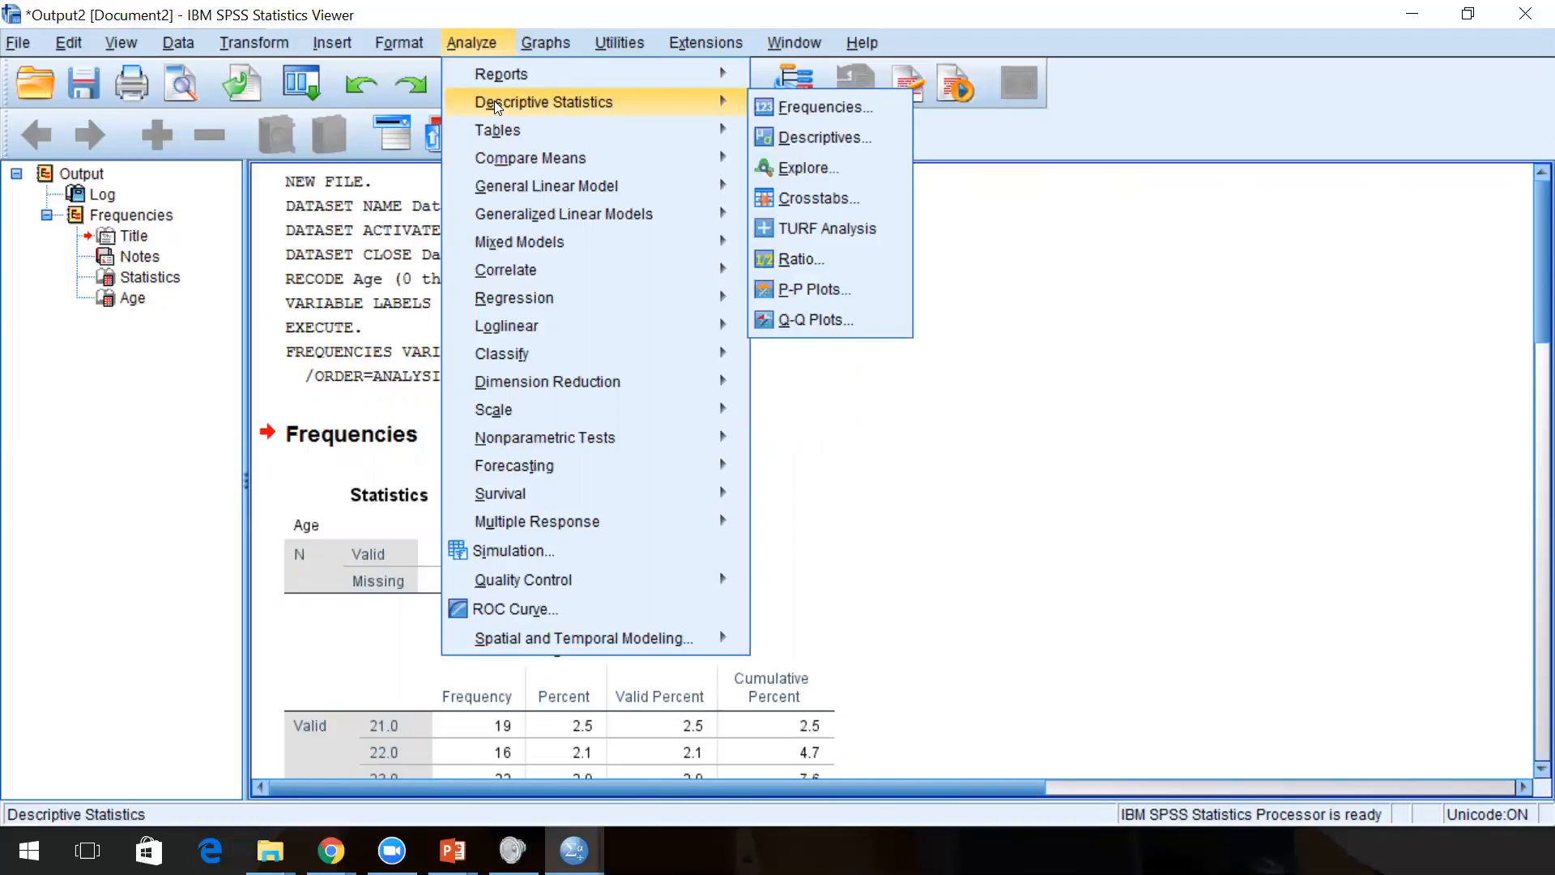
click(771, 102)
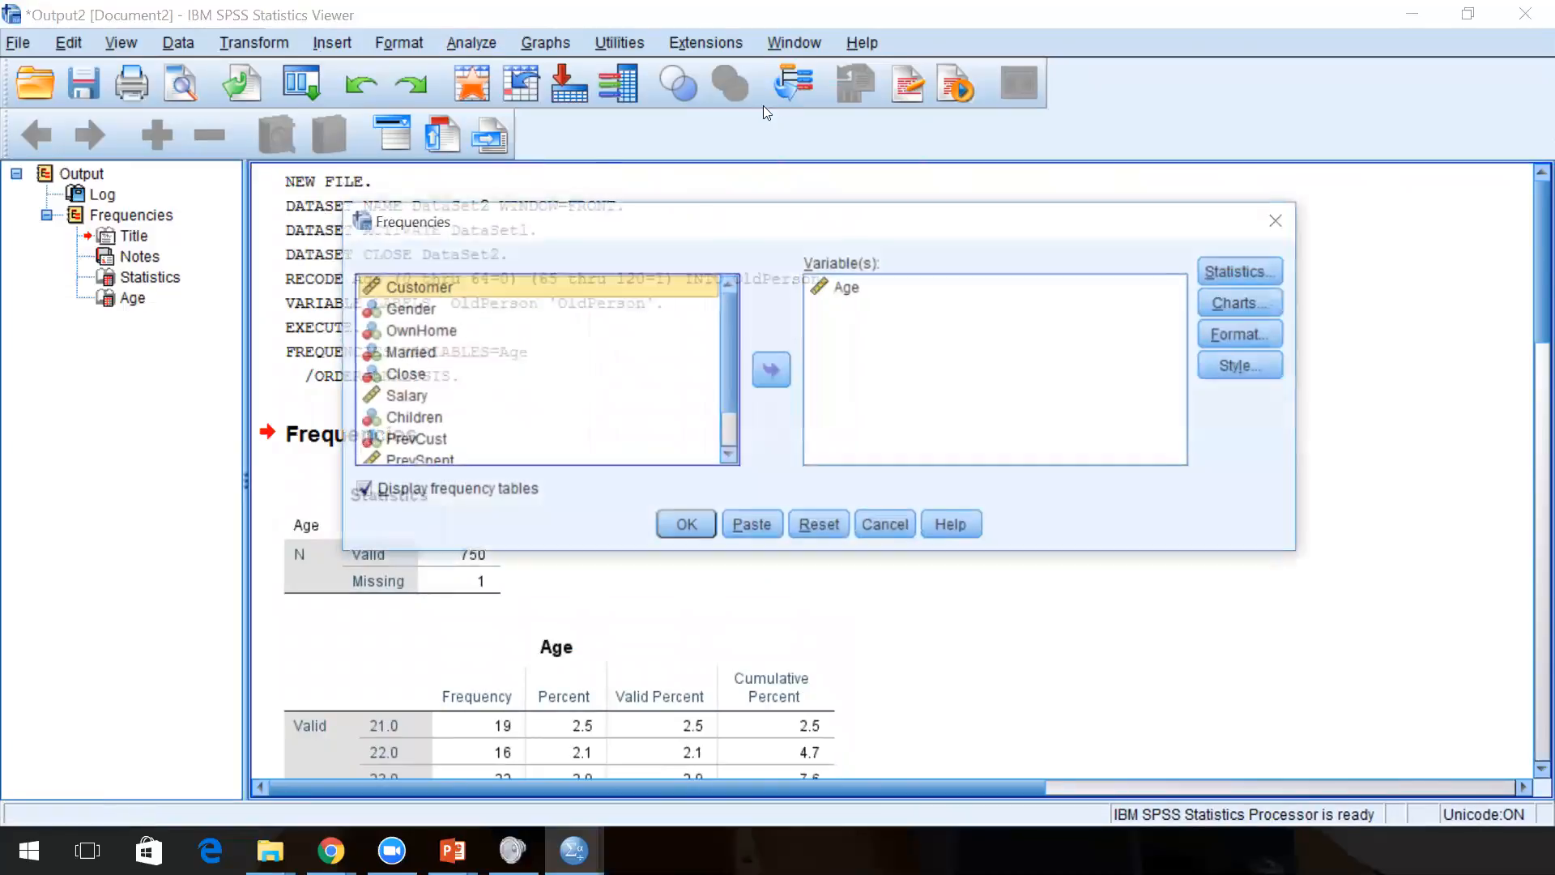
click(878, 288)
click(771, 370)
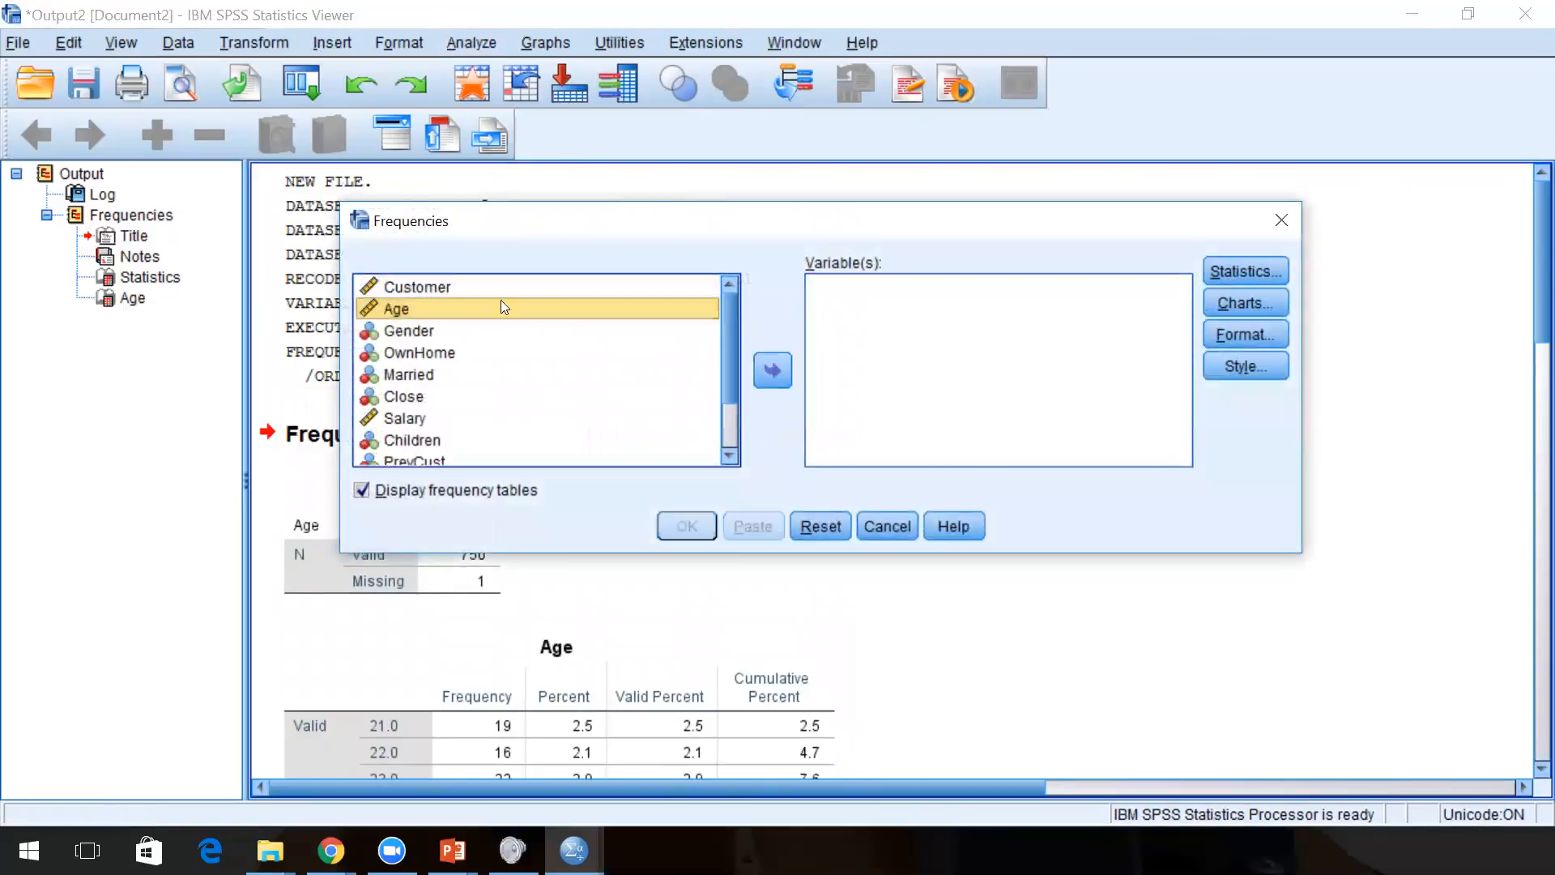
click(438, 354)
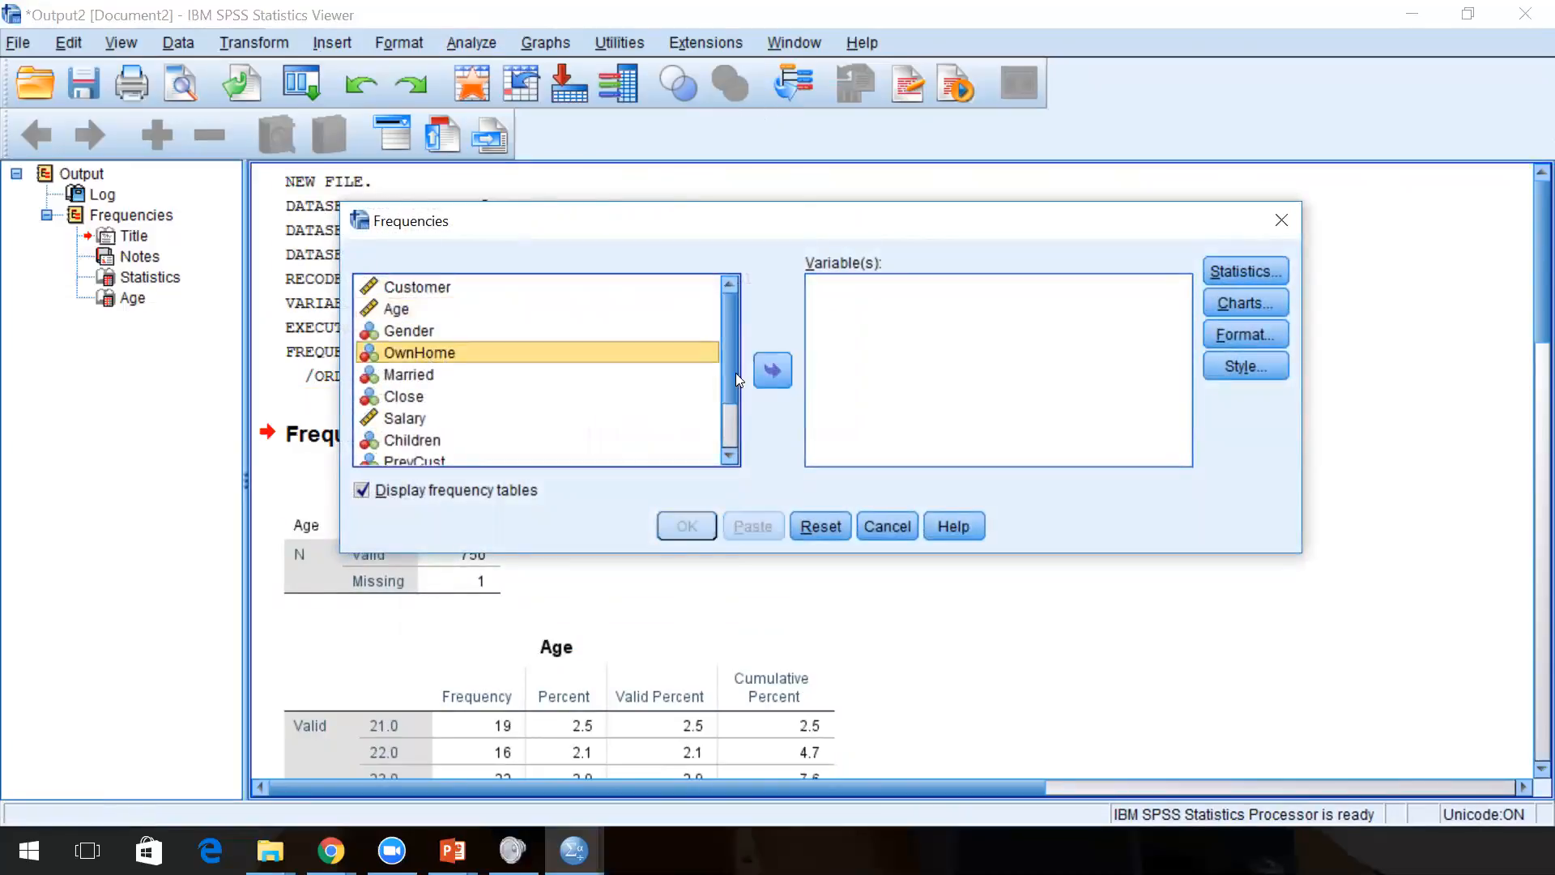
click(771, 370)
scroll(530, 401, down, 1)
click(496, 368)
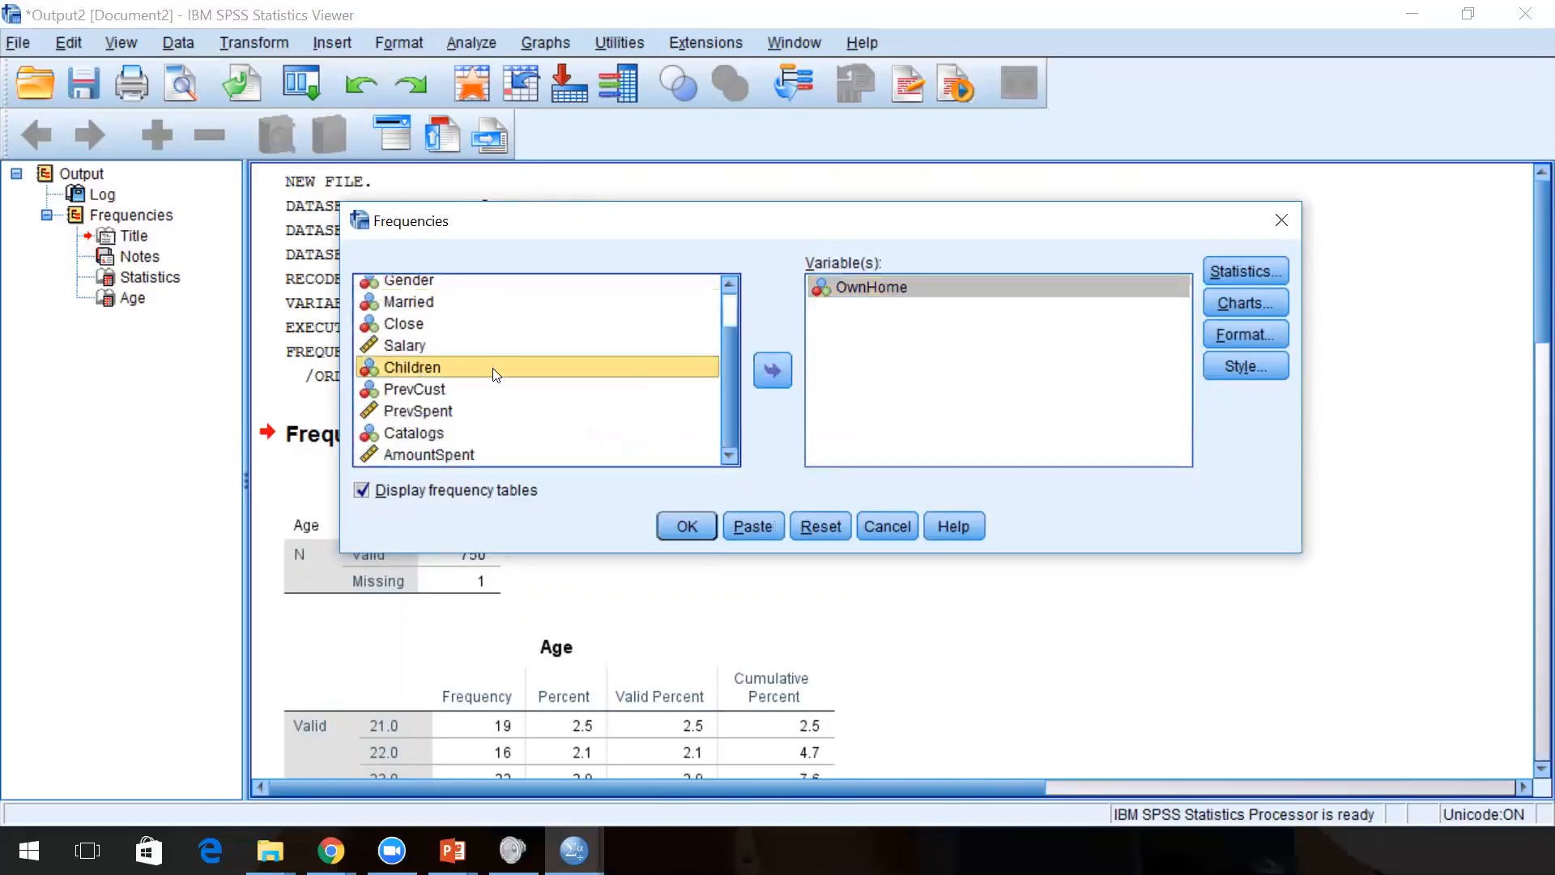
click(758, 372)
click(696, 518)
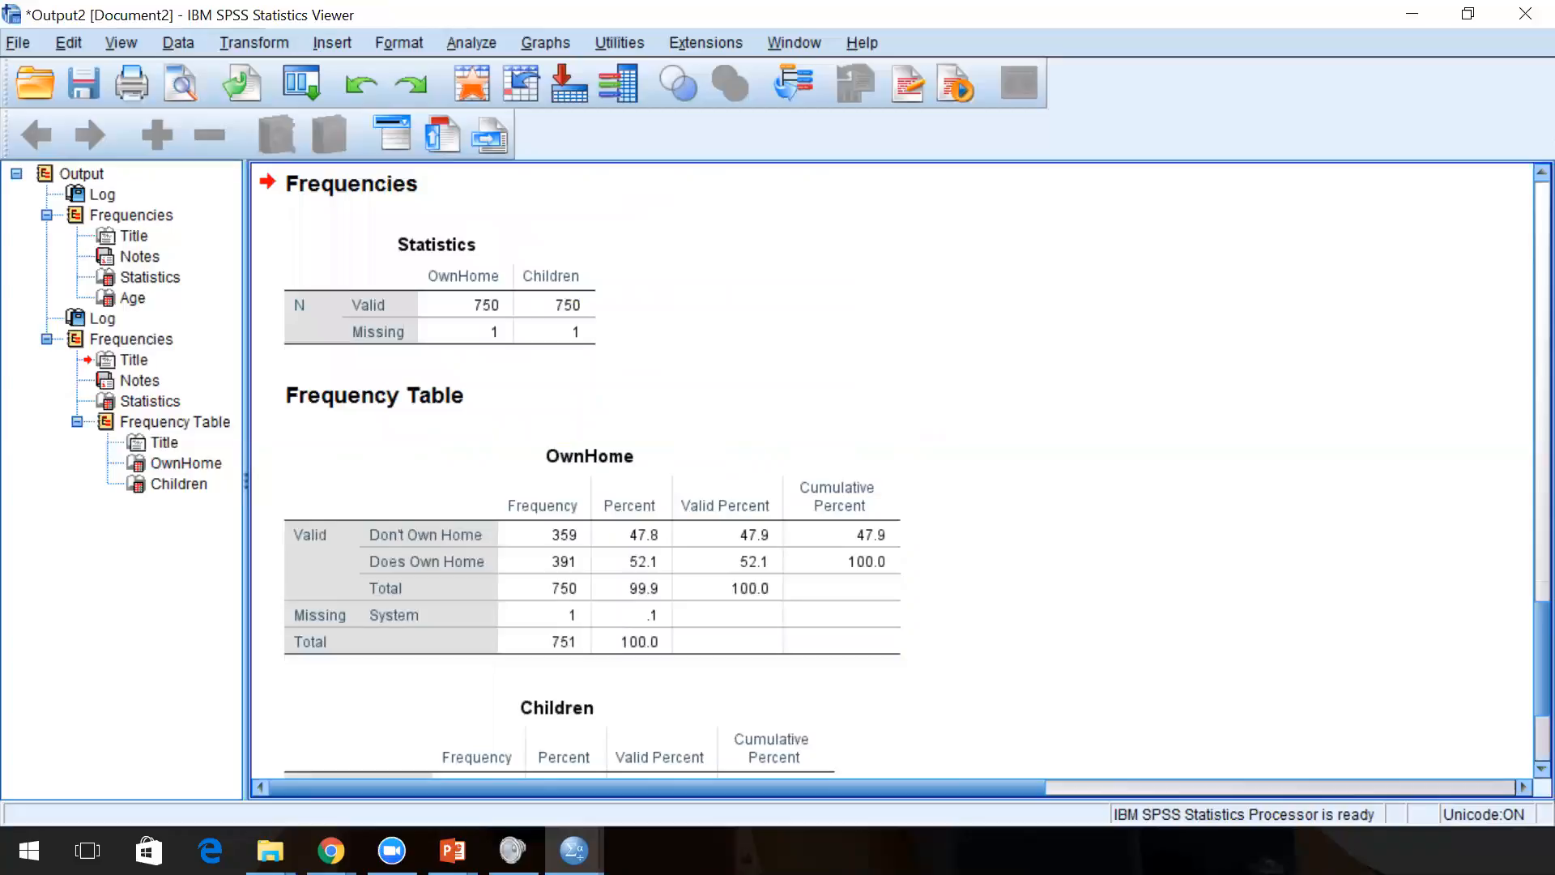
Review the OwnHome and Children frequency tables and close the output document without saving it.
scroll(618, 285, down, 3)
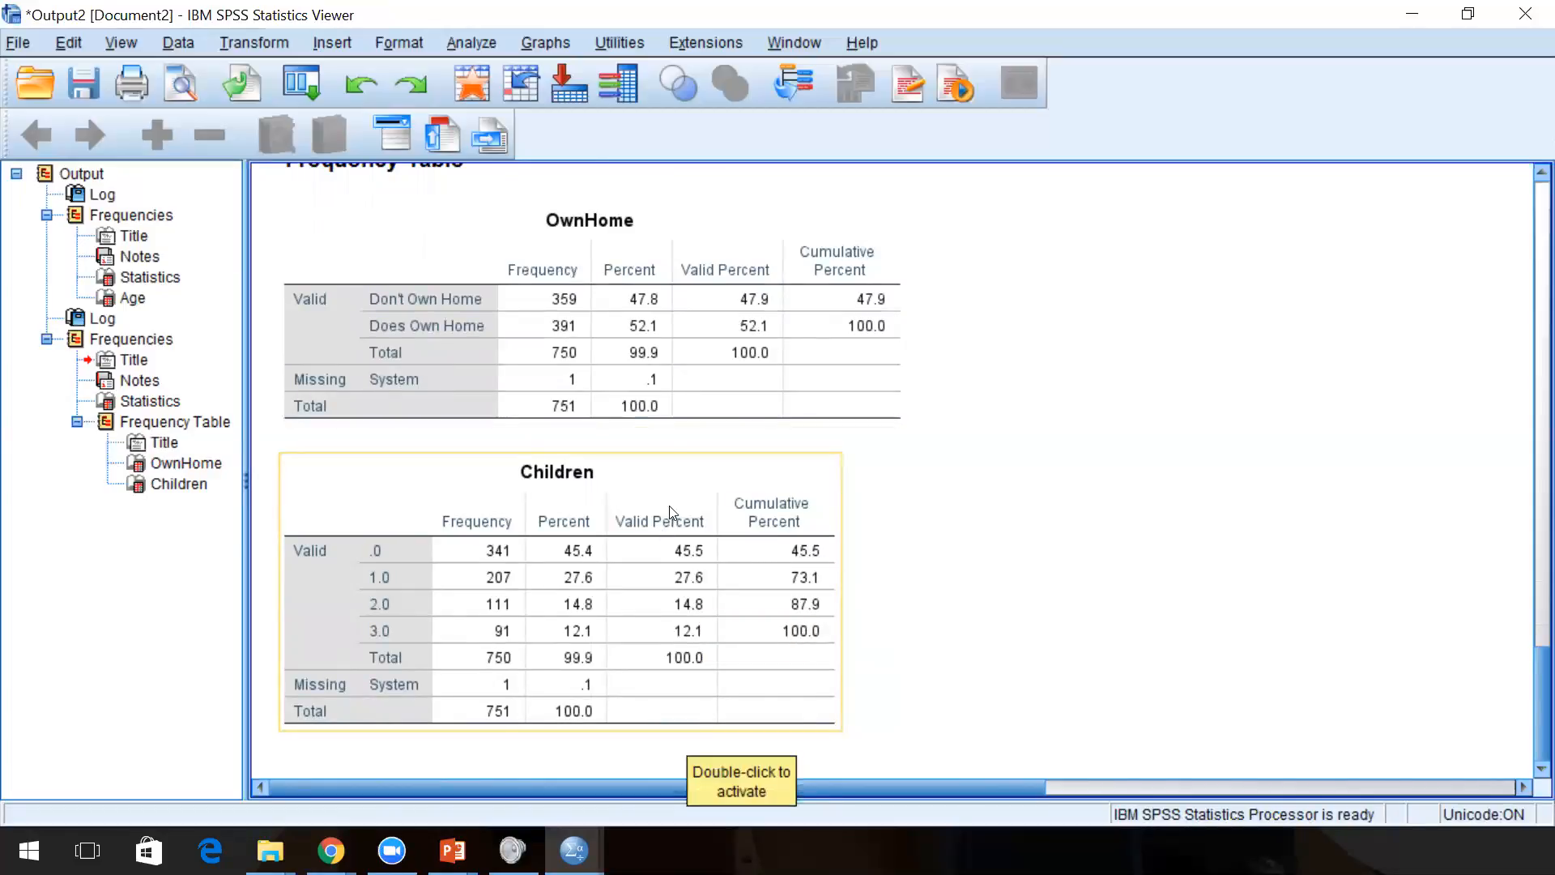
scroll(670, 510, up, 3)
scroll(669, 510, up, 3)
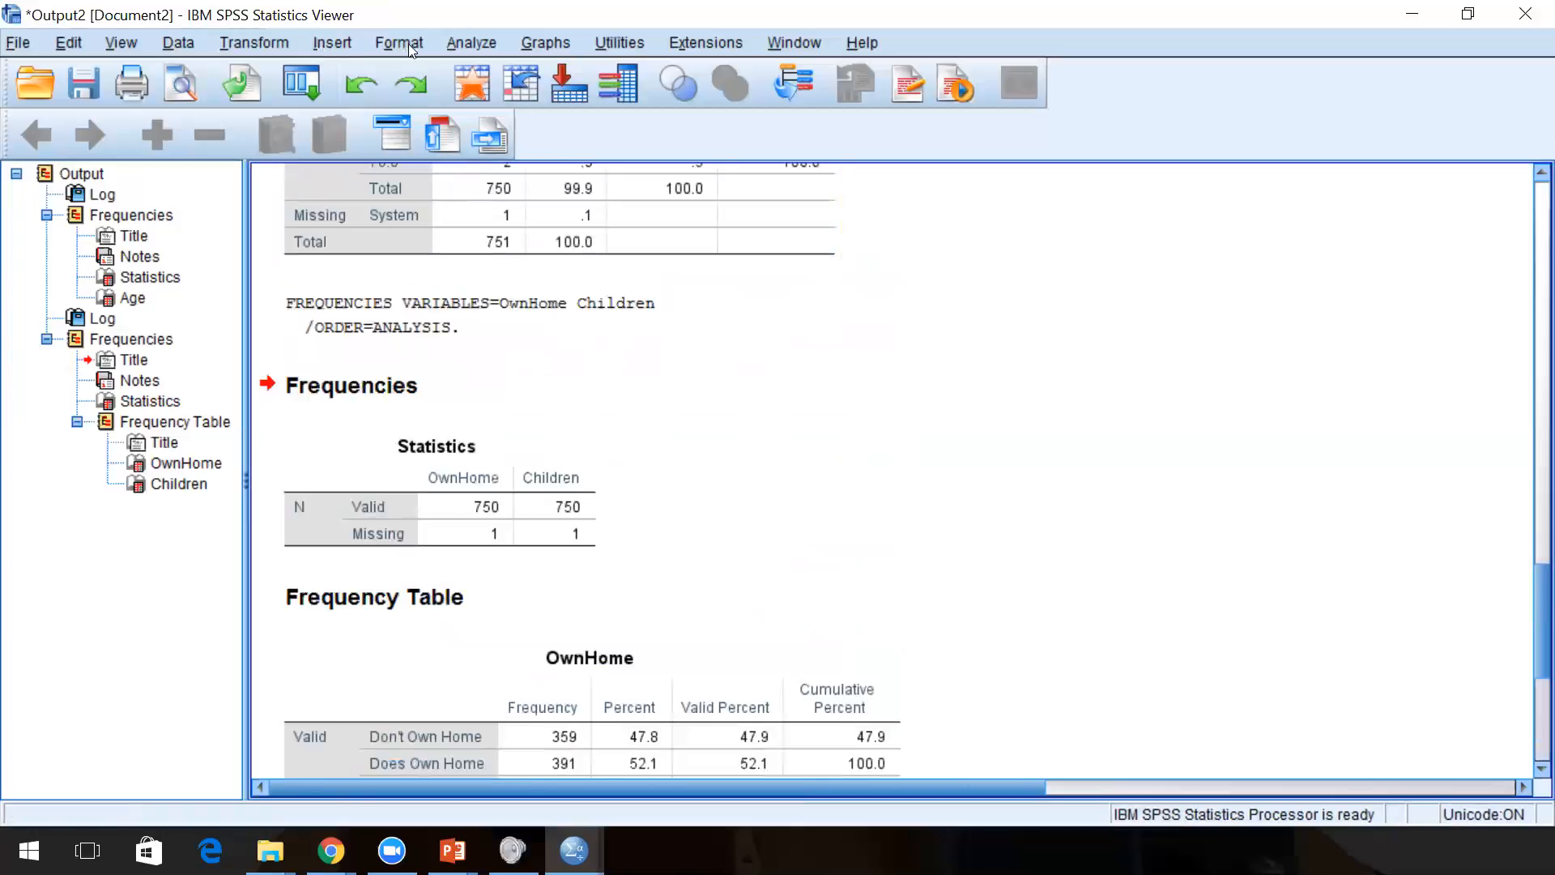
click(1525, 14)
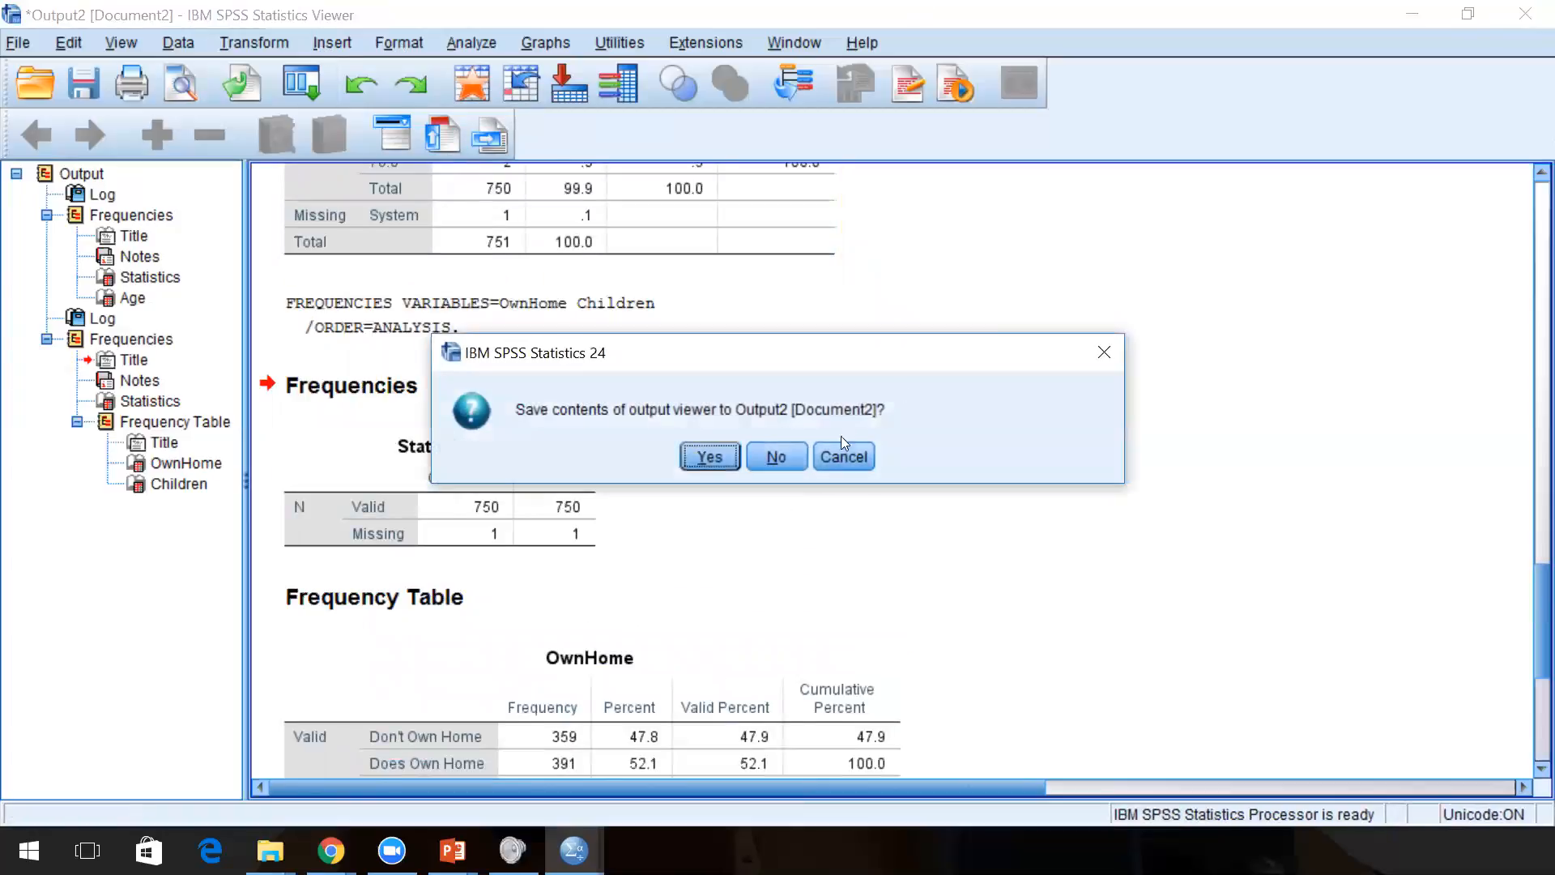
click(776, 456)
Set up a Descriptives analysis with Age and Salary as the variables.
click(340, 44)
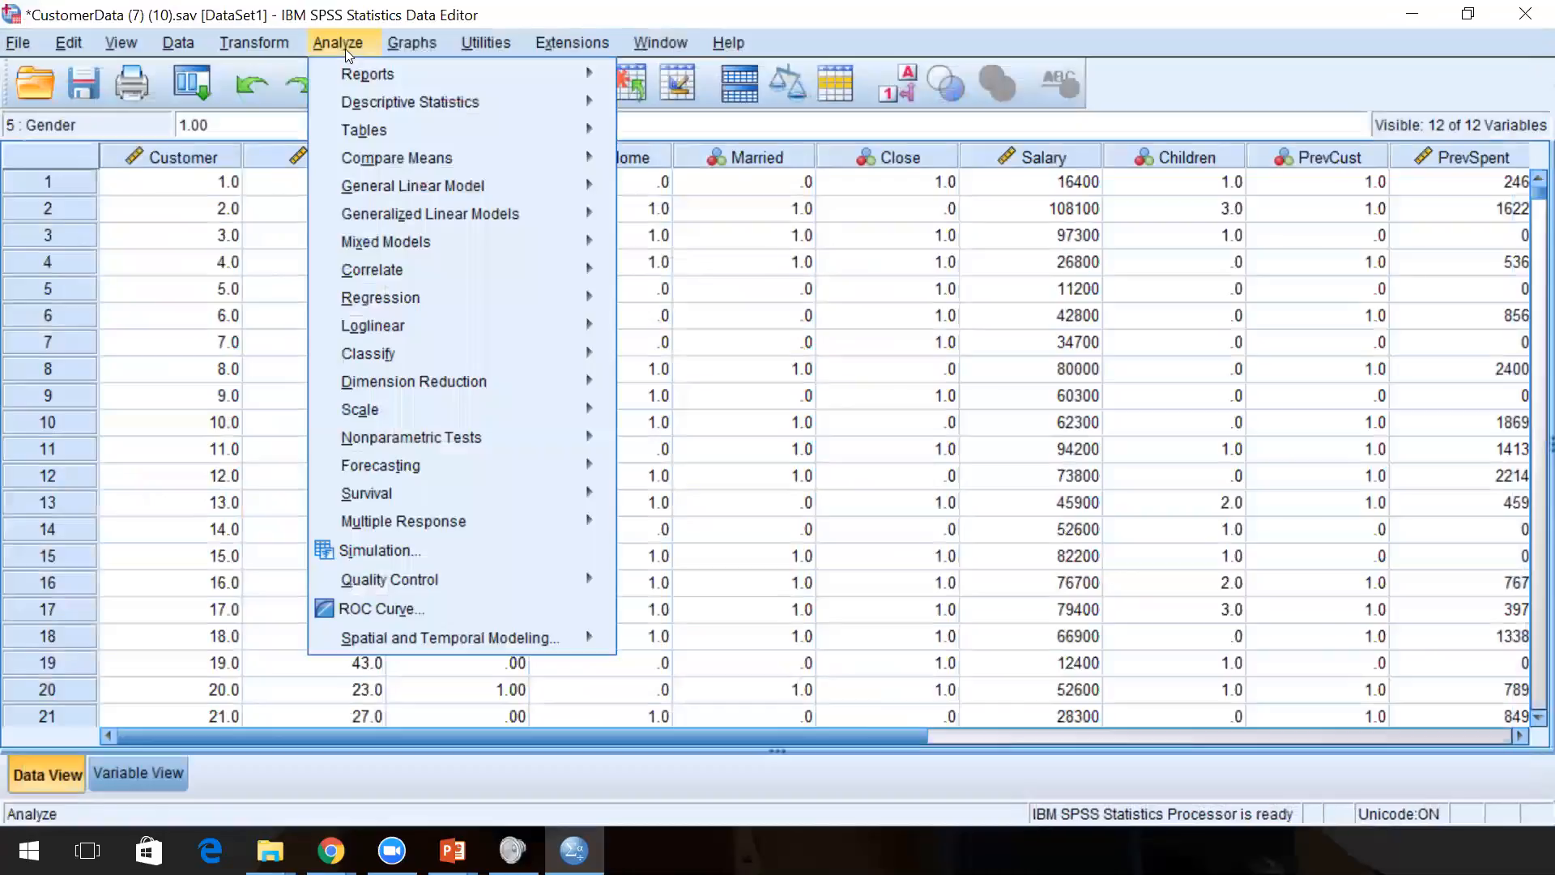
mouse_move(381, 108)
click(651, 138)
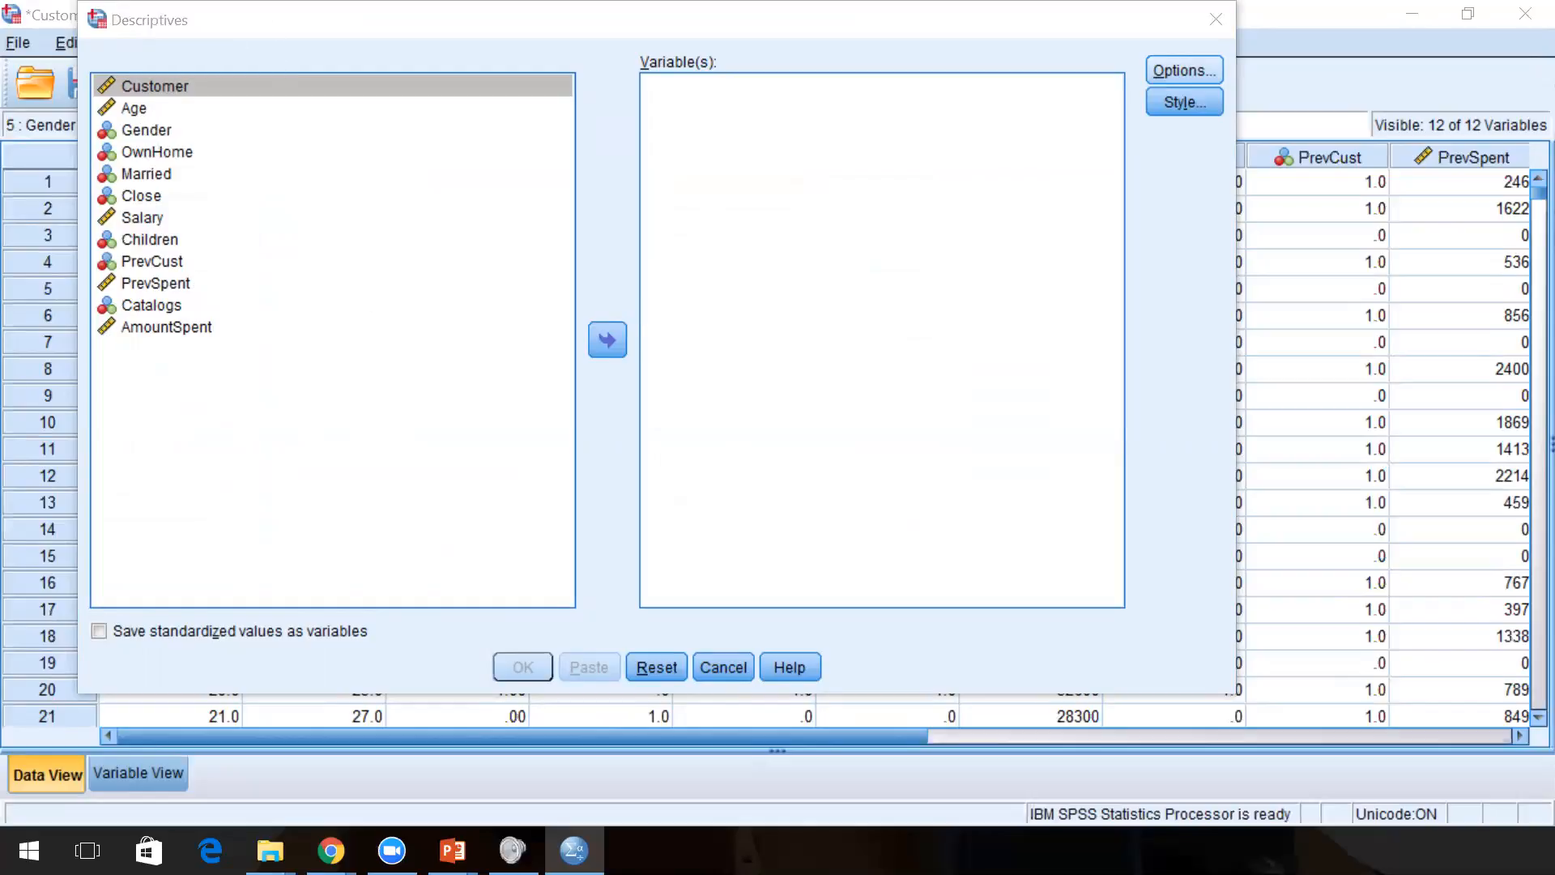
click(259, 240)
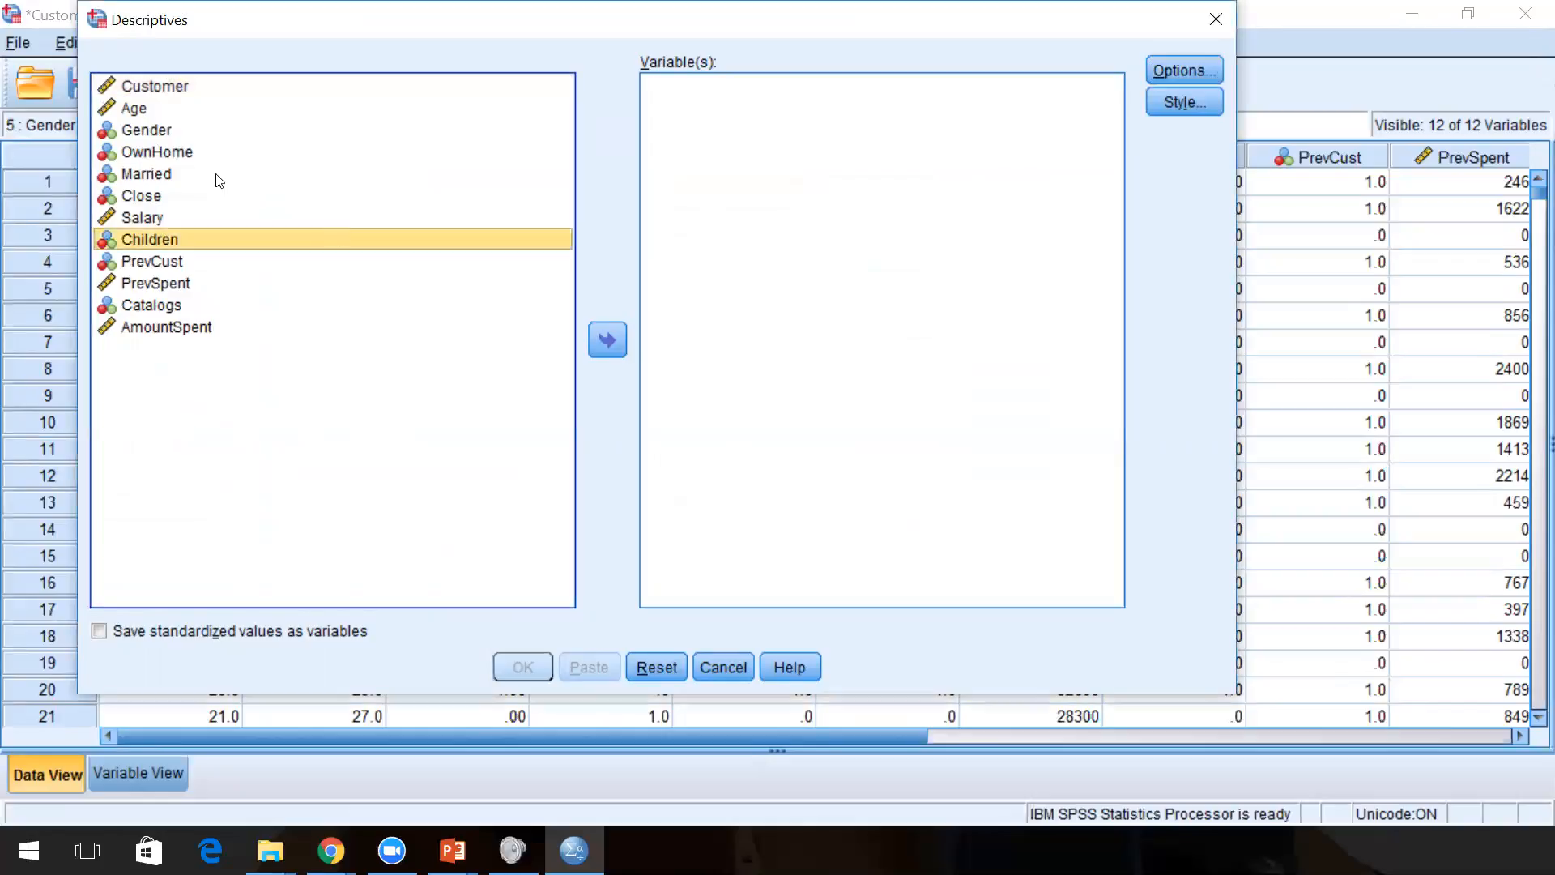
click(172, 108)
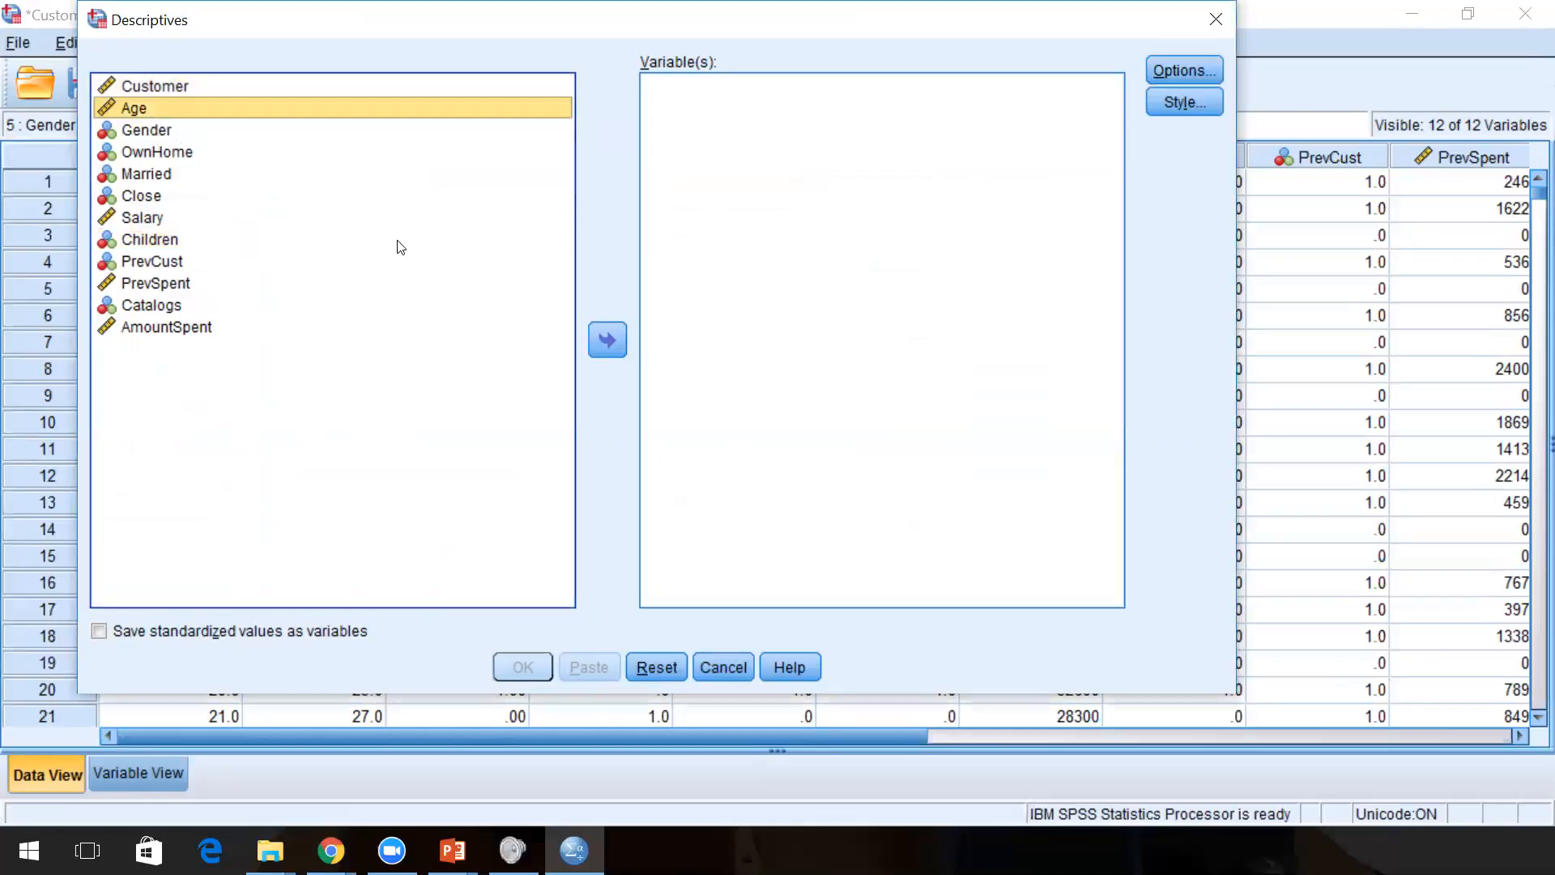
click(607, 341)
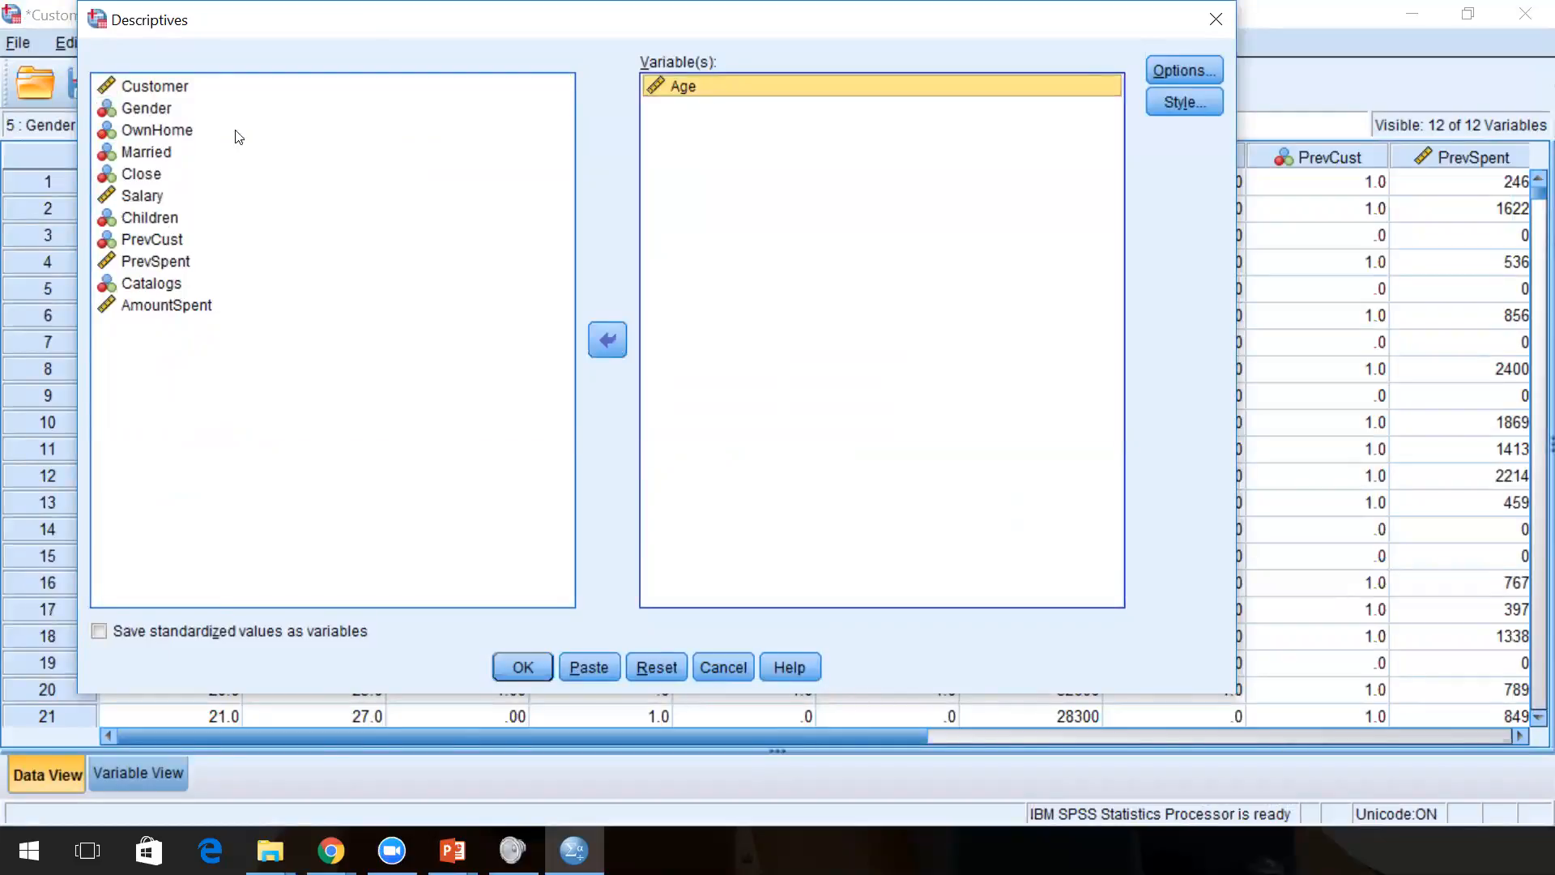
click(159, 199)
click(609, 339)
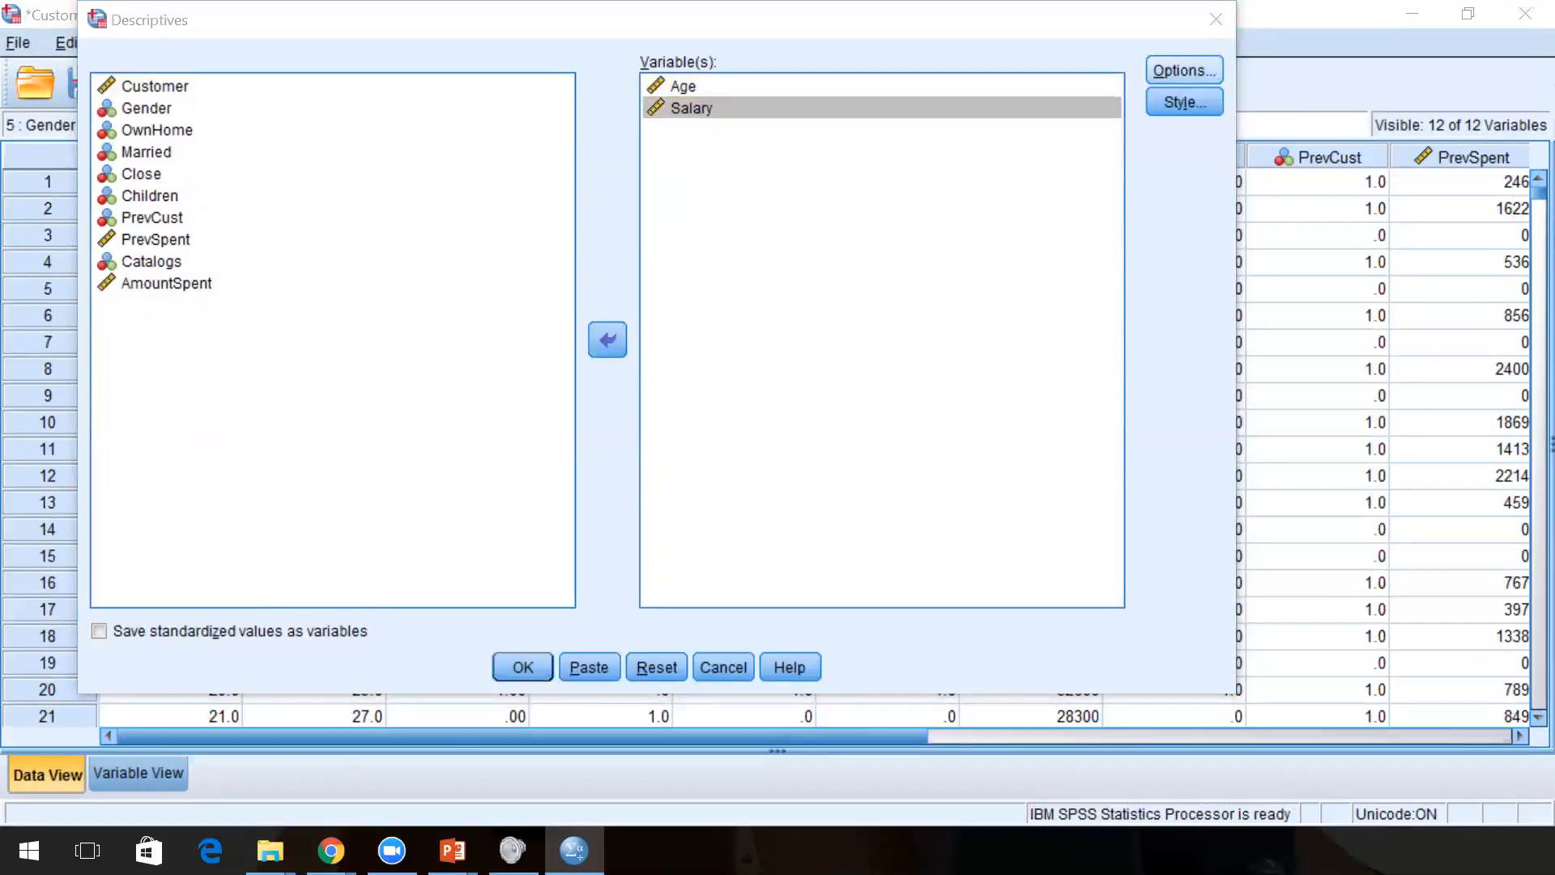
Add Range to the default statistics and run the Descriptives analysis on Age and Salary.
key(alt+o)
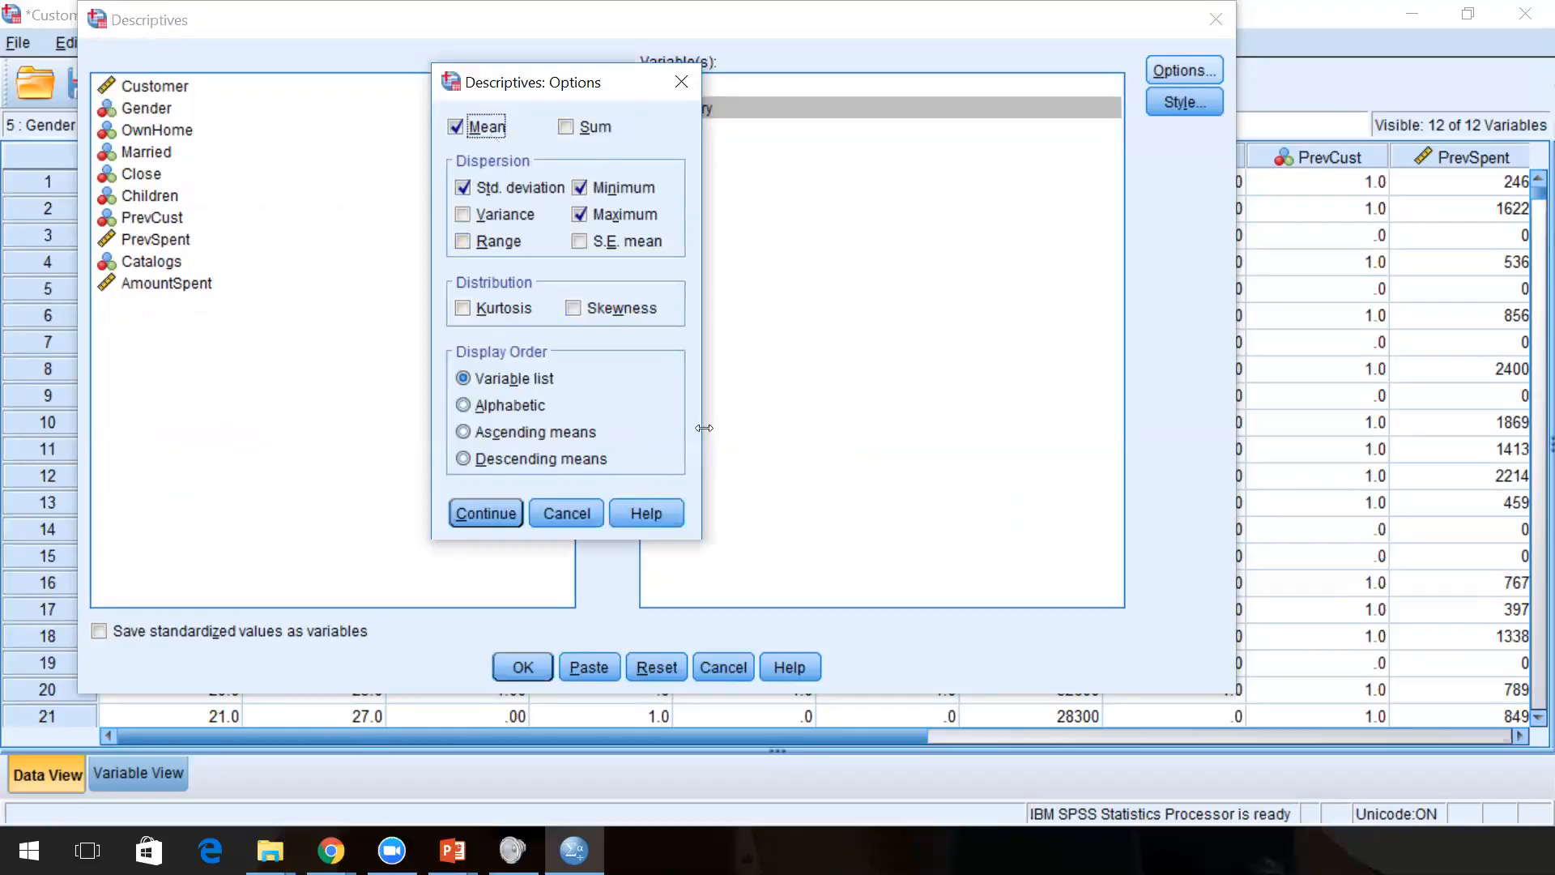
click(461, 241)
click(486, 513)
click(523, 666)
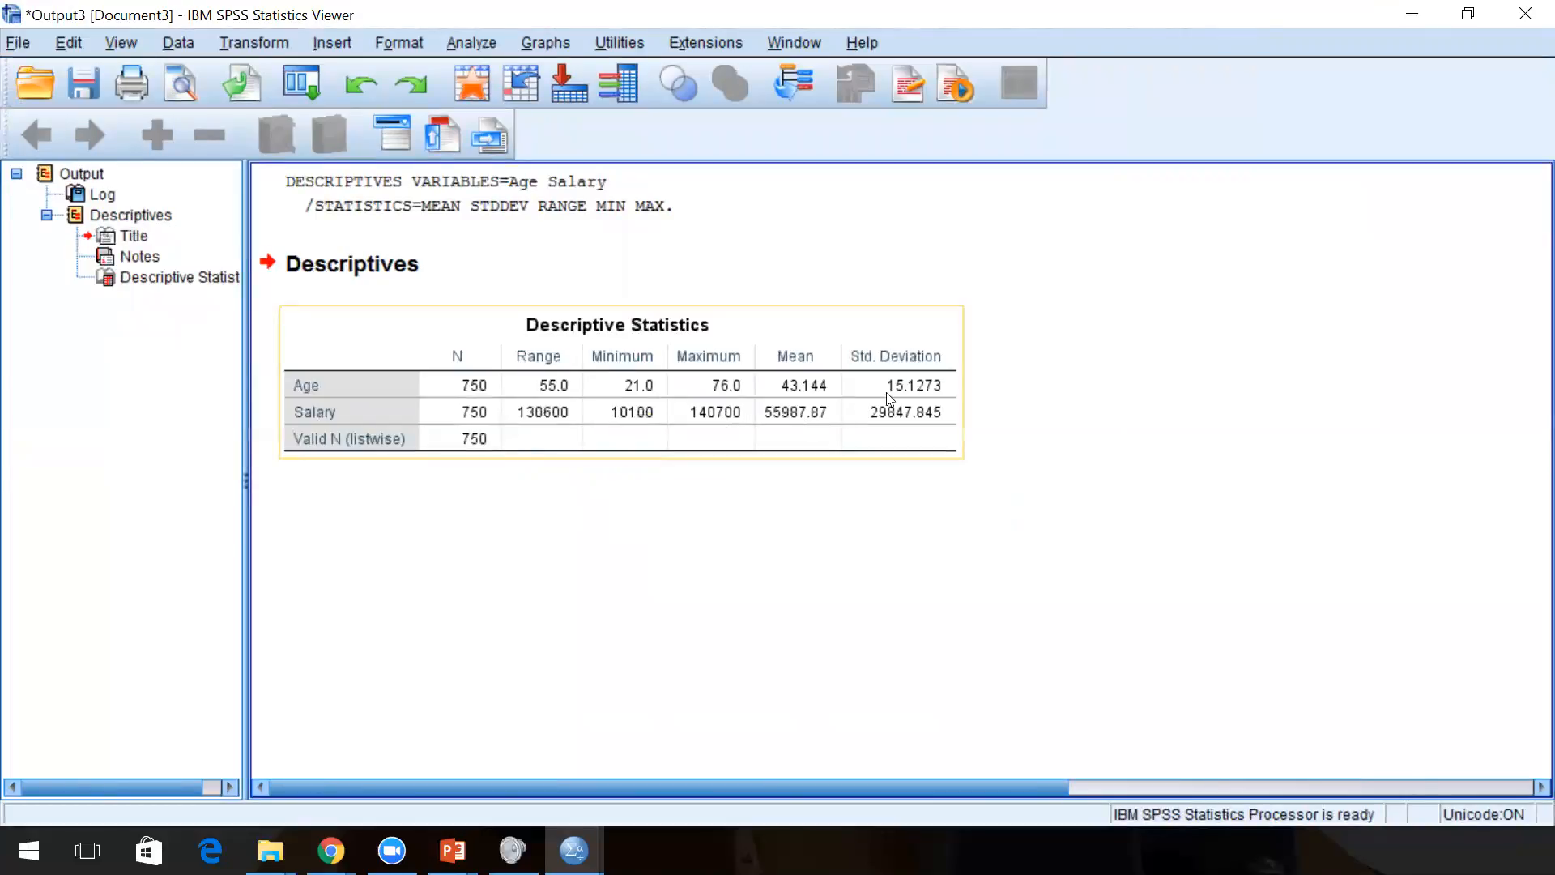
click(903, 473)
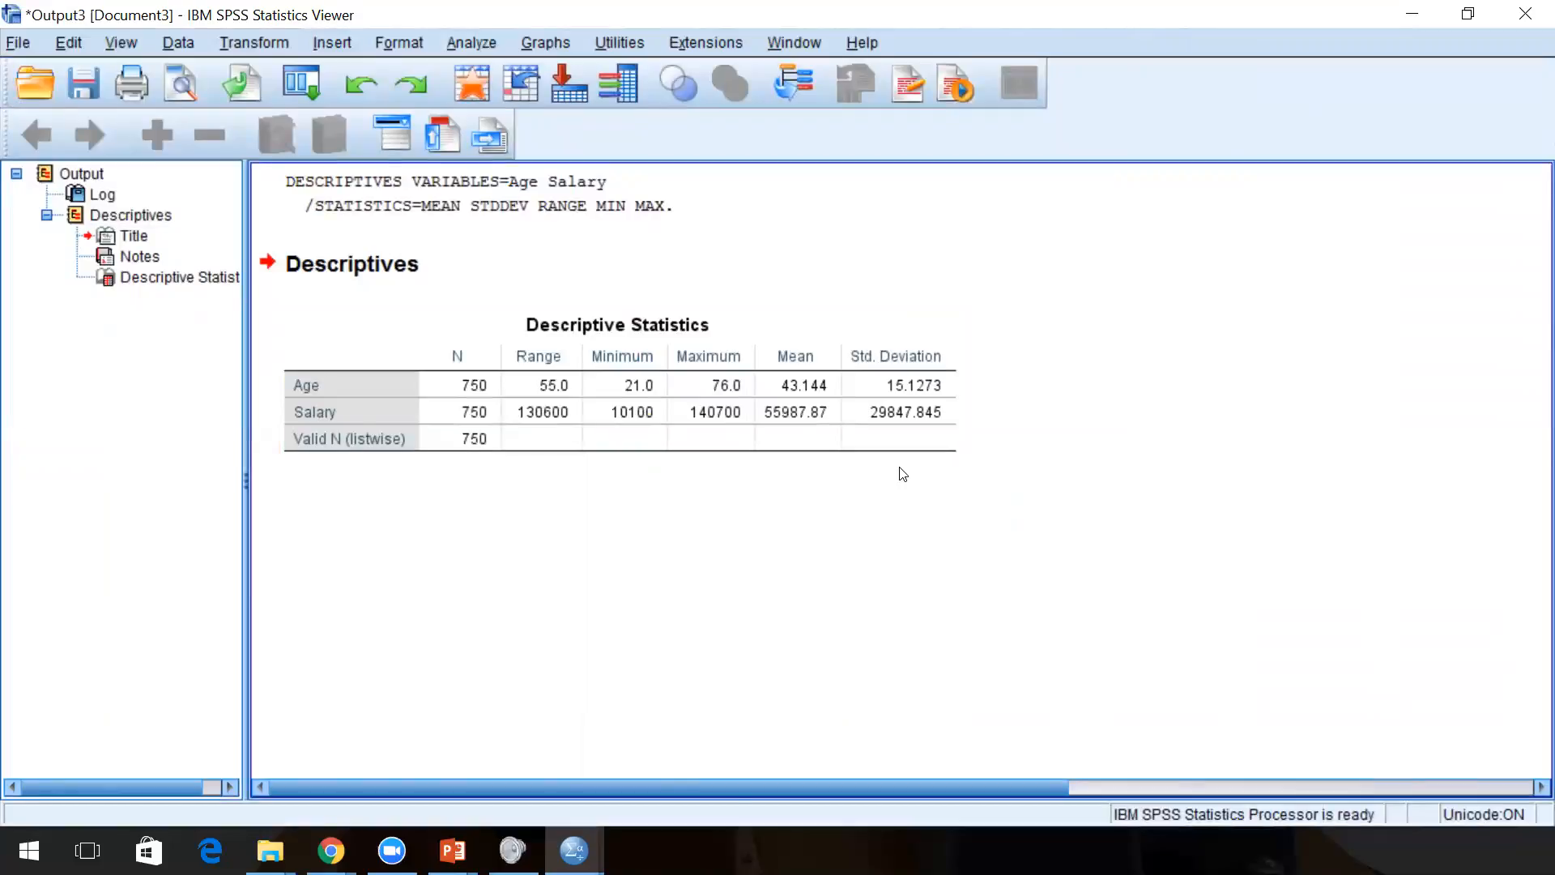
Reopen the Descriptives analysis, check which statistics options are selected, and close it without running it.
click(455, 40)
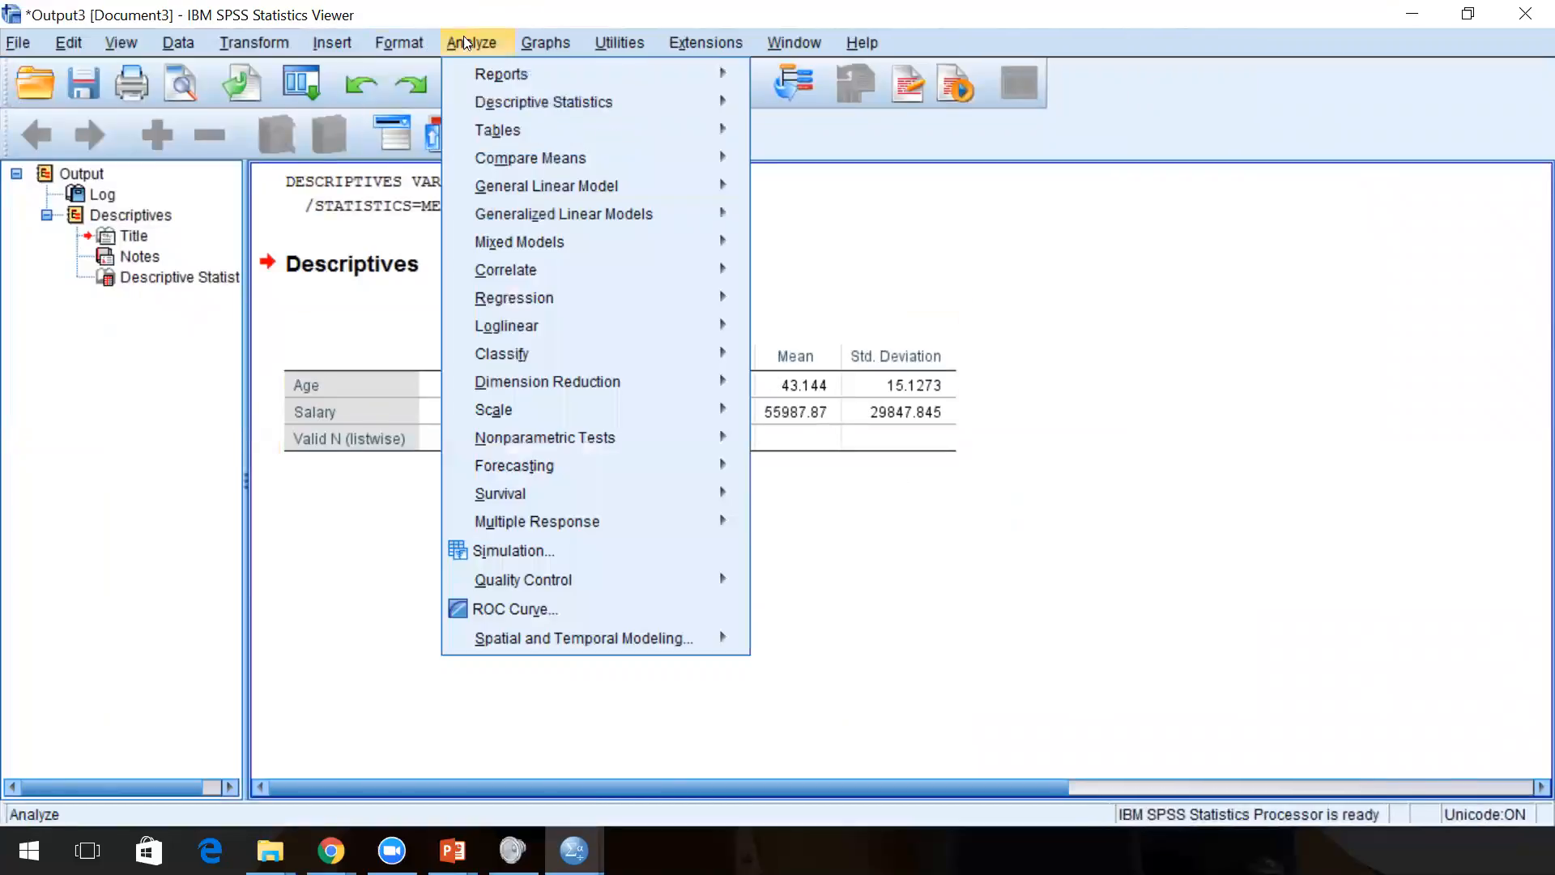
mouse_move(528, 47)
mouse_move(472, 45)
mouse_move(718, 101)
click(779, 134)
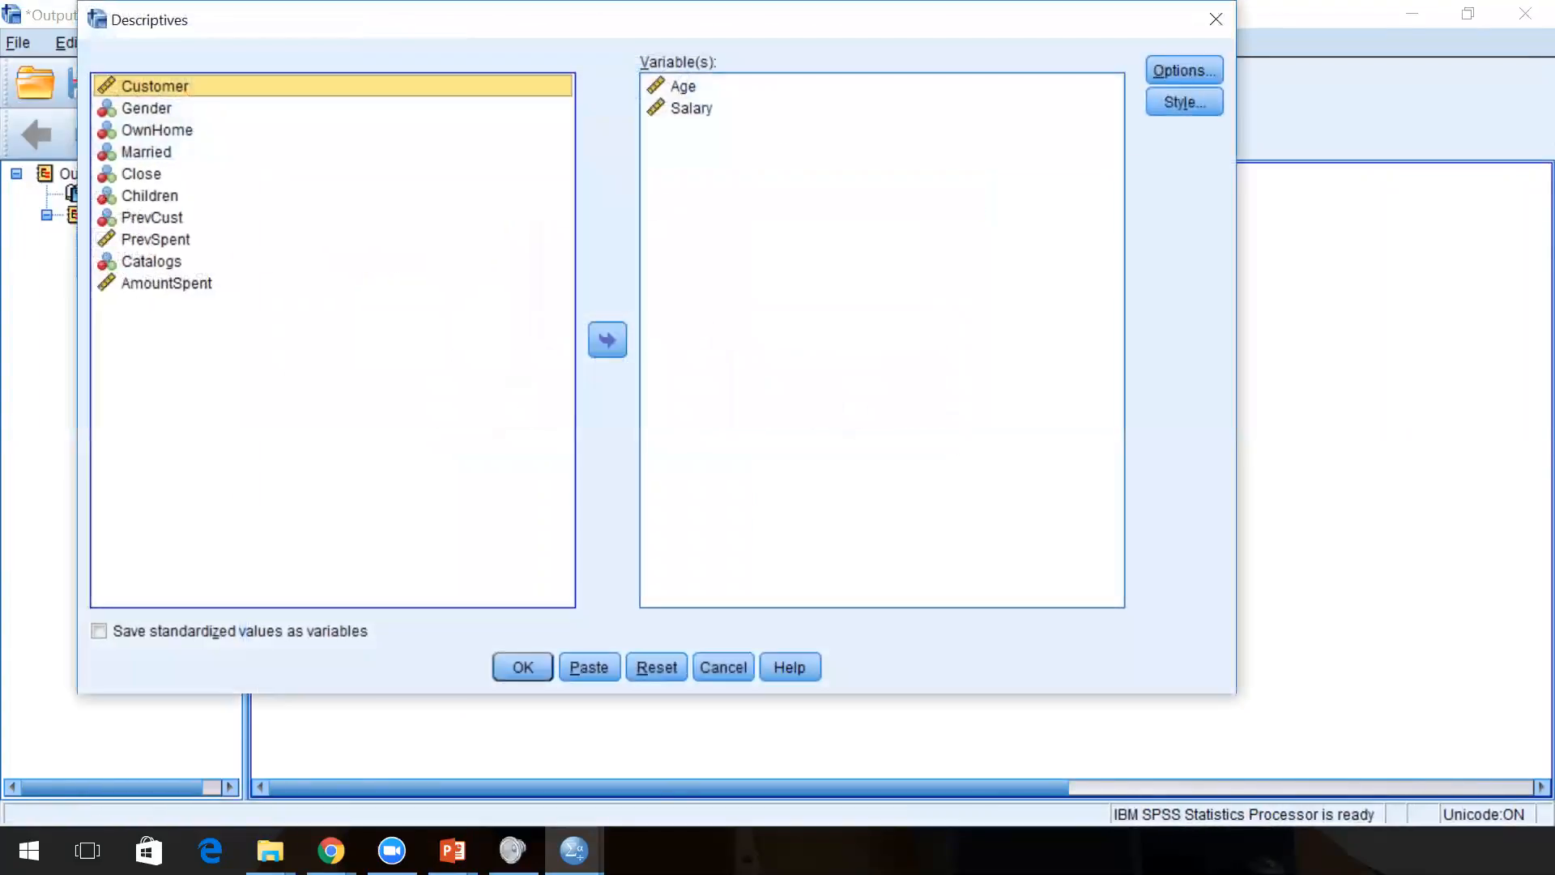
click(1185, 70)
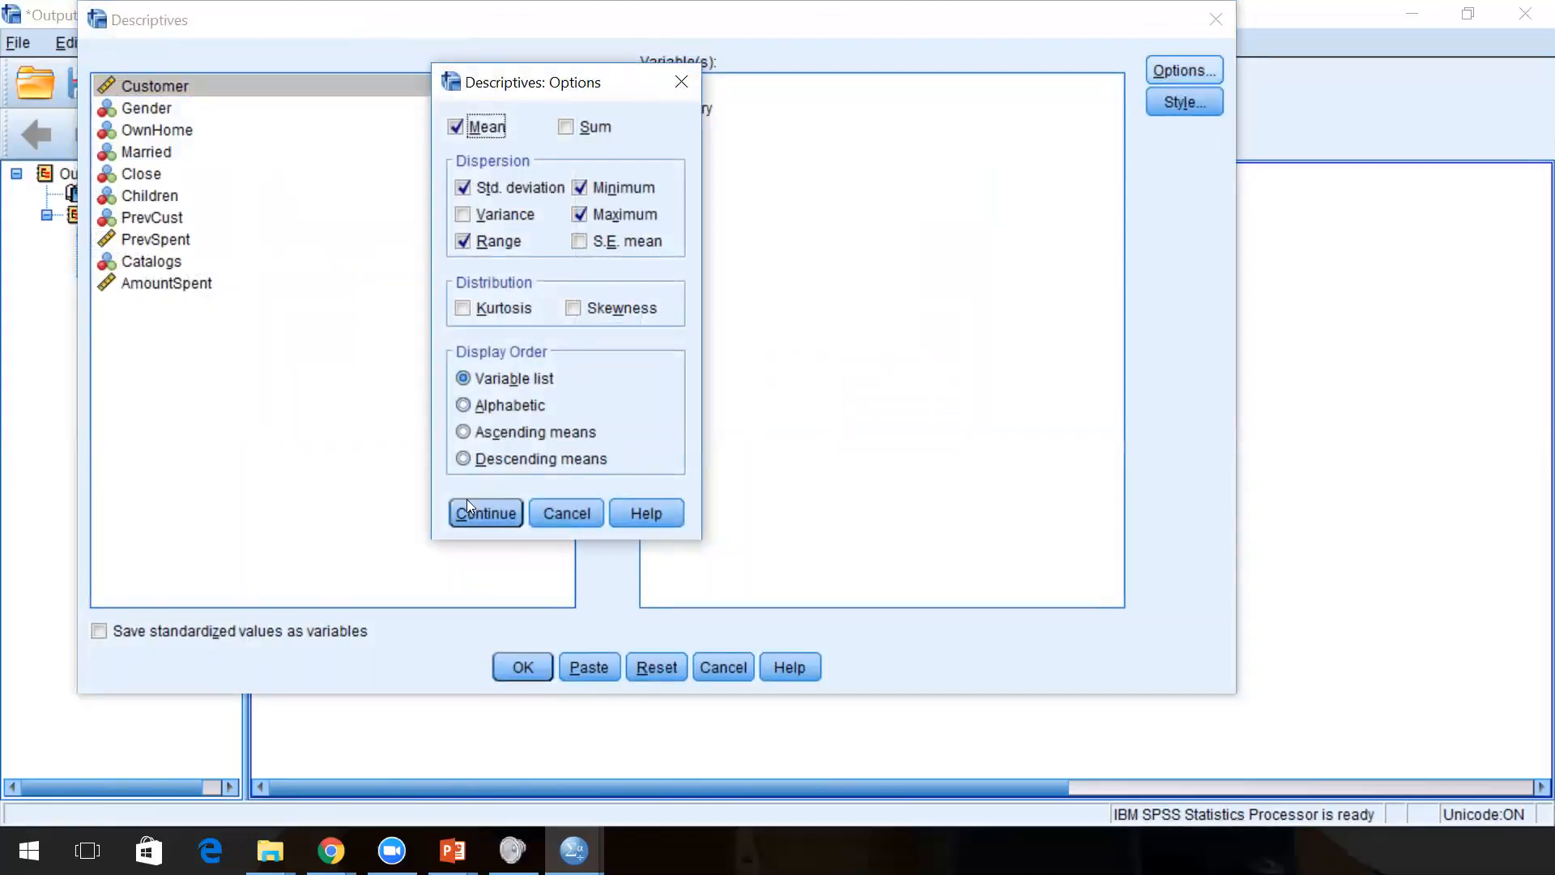
click(486, 512)
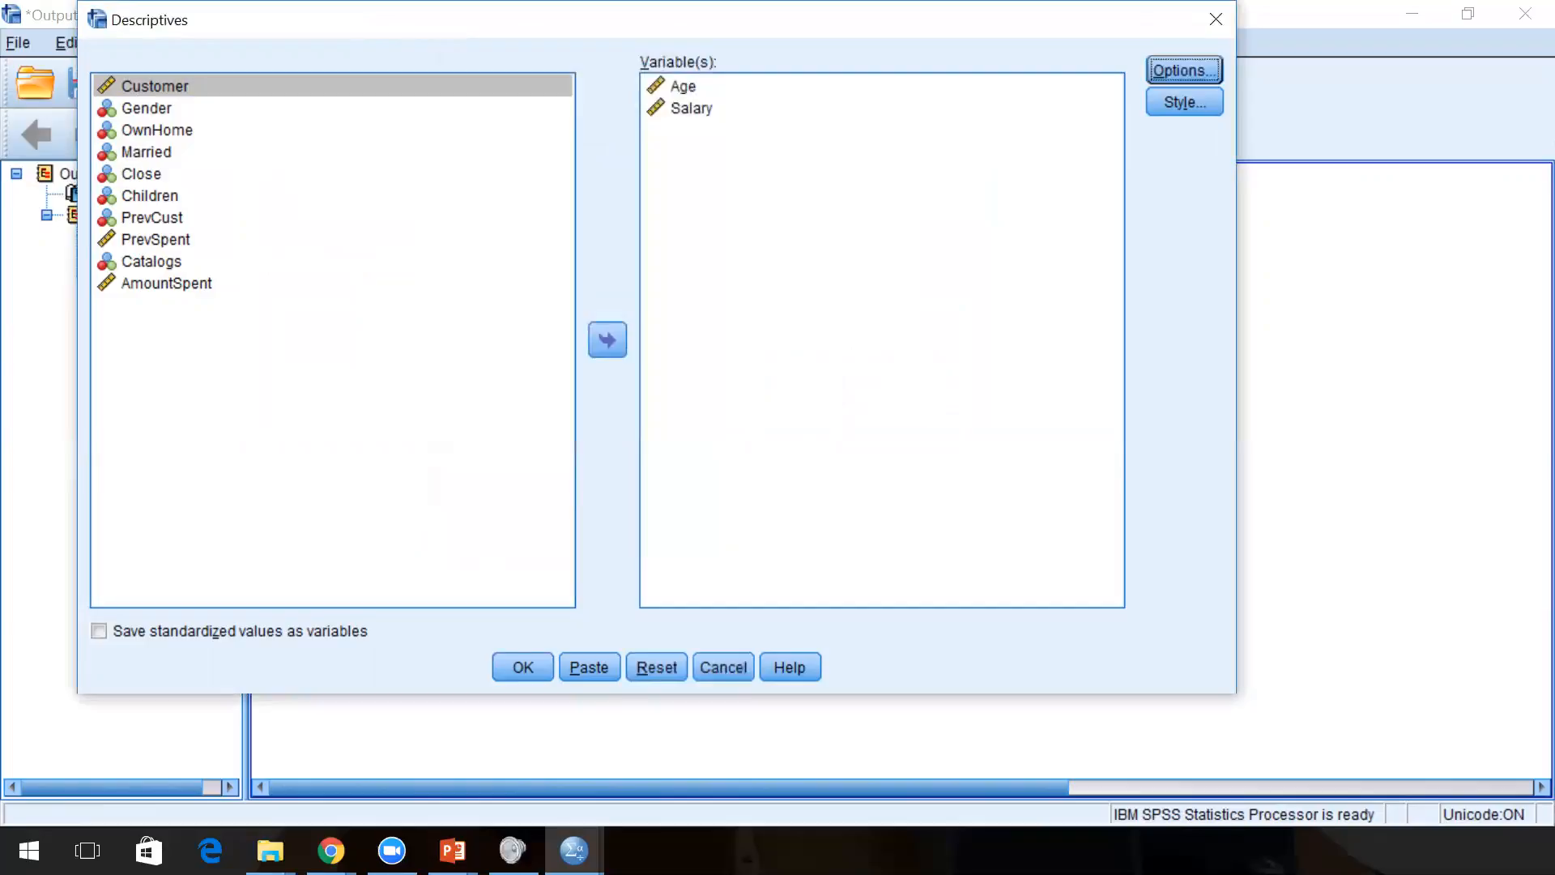
click(1215, 20)
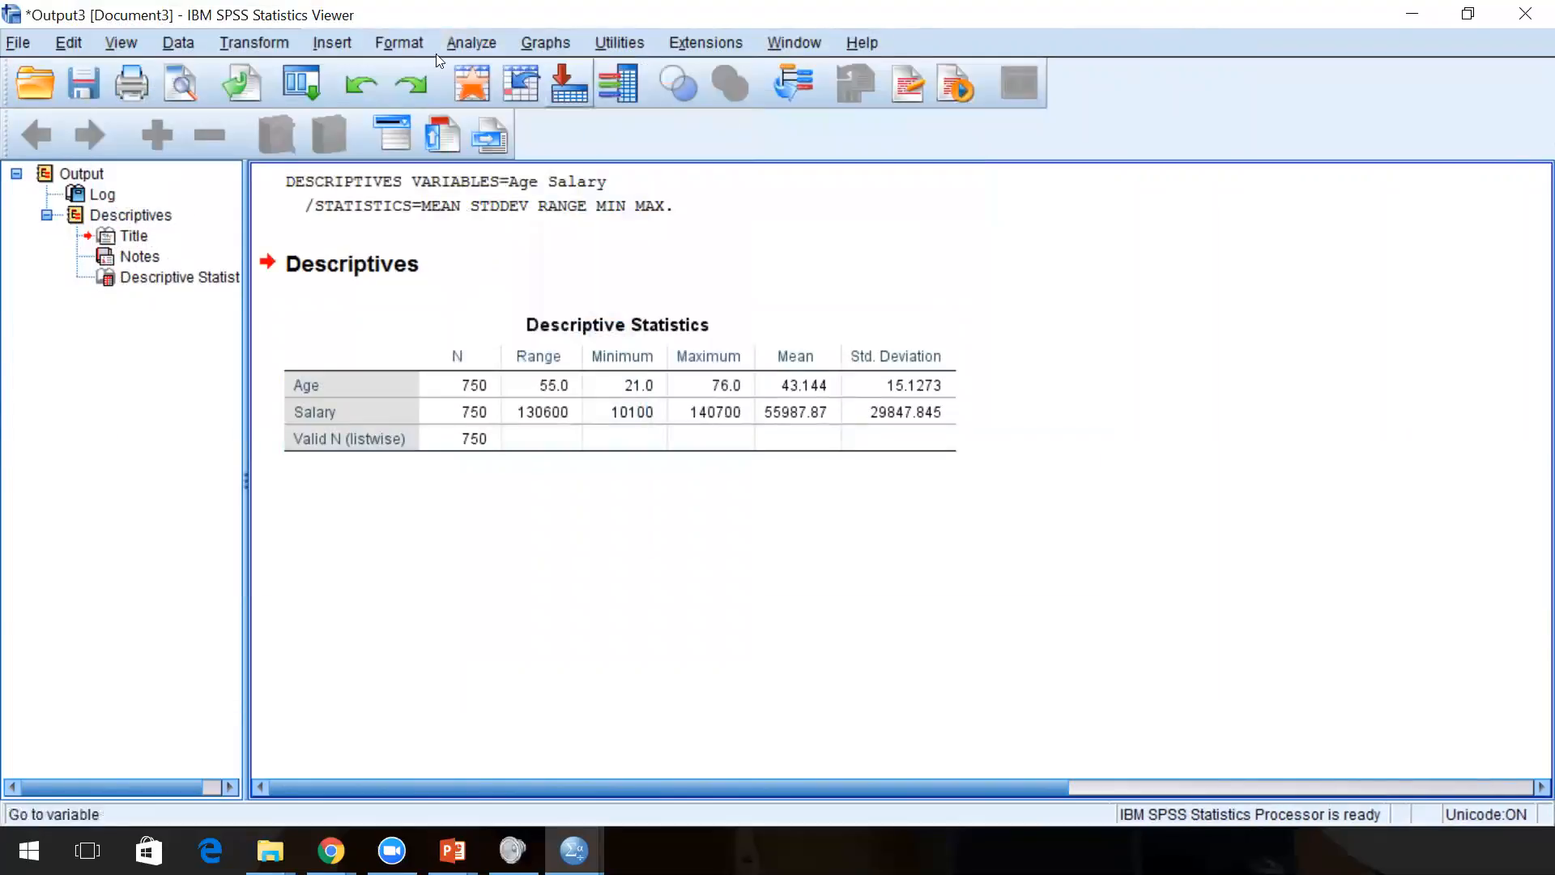
Run an Explore analysis on Salary as the dependent variable, with both statistics and plots and a 95% confidence interval for the mean.
click(456, 39)
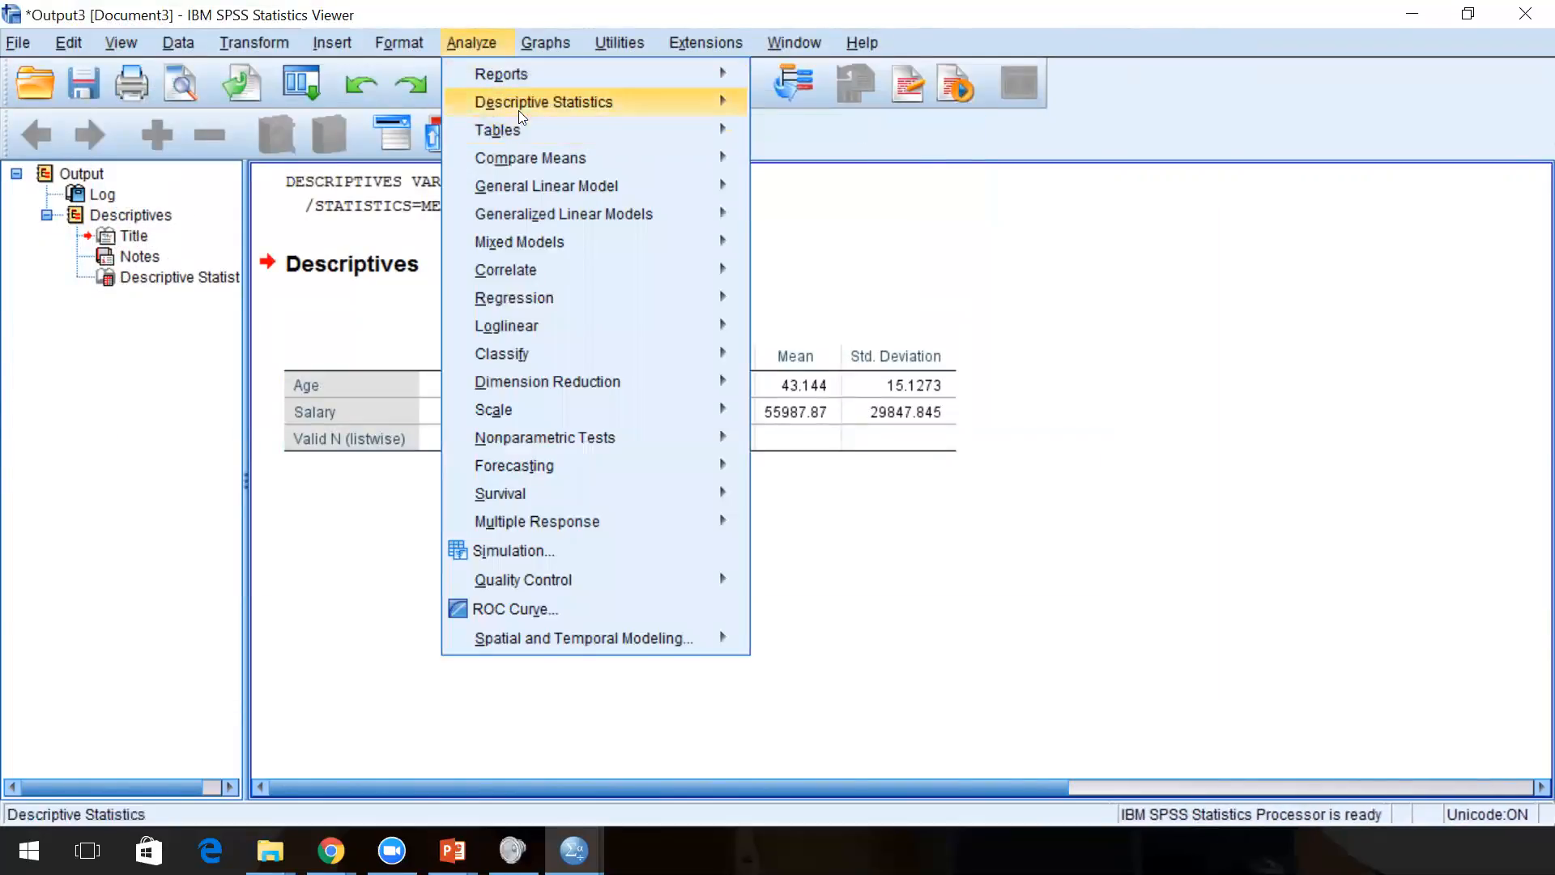
mouse_move(544, 107)
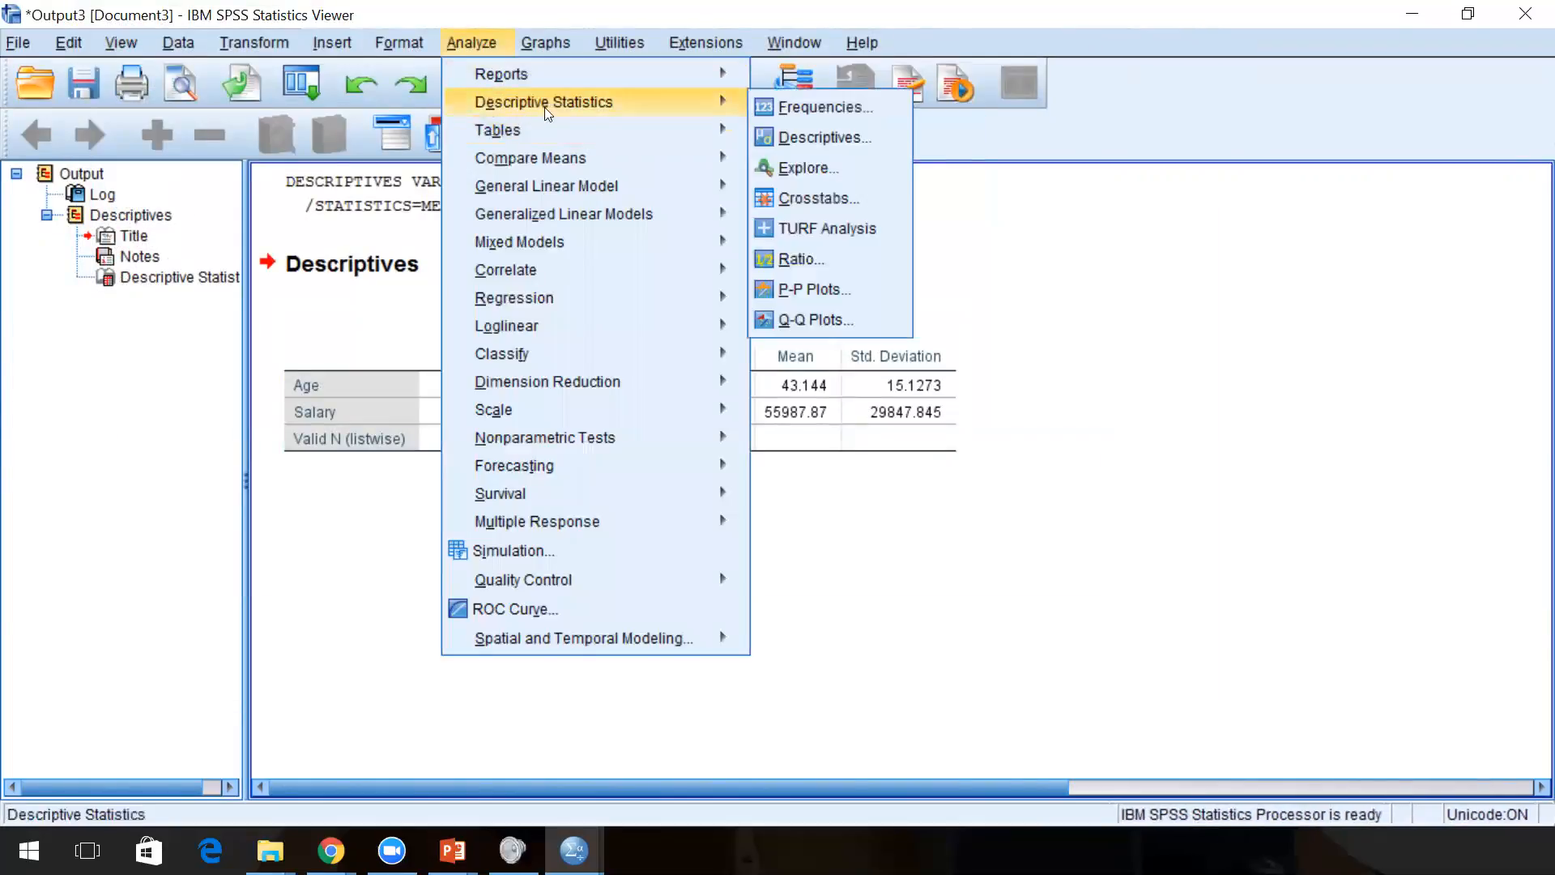
click(817, 168)
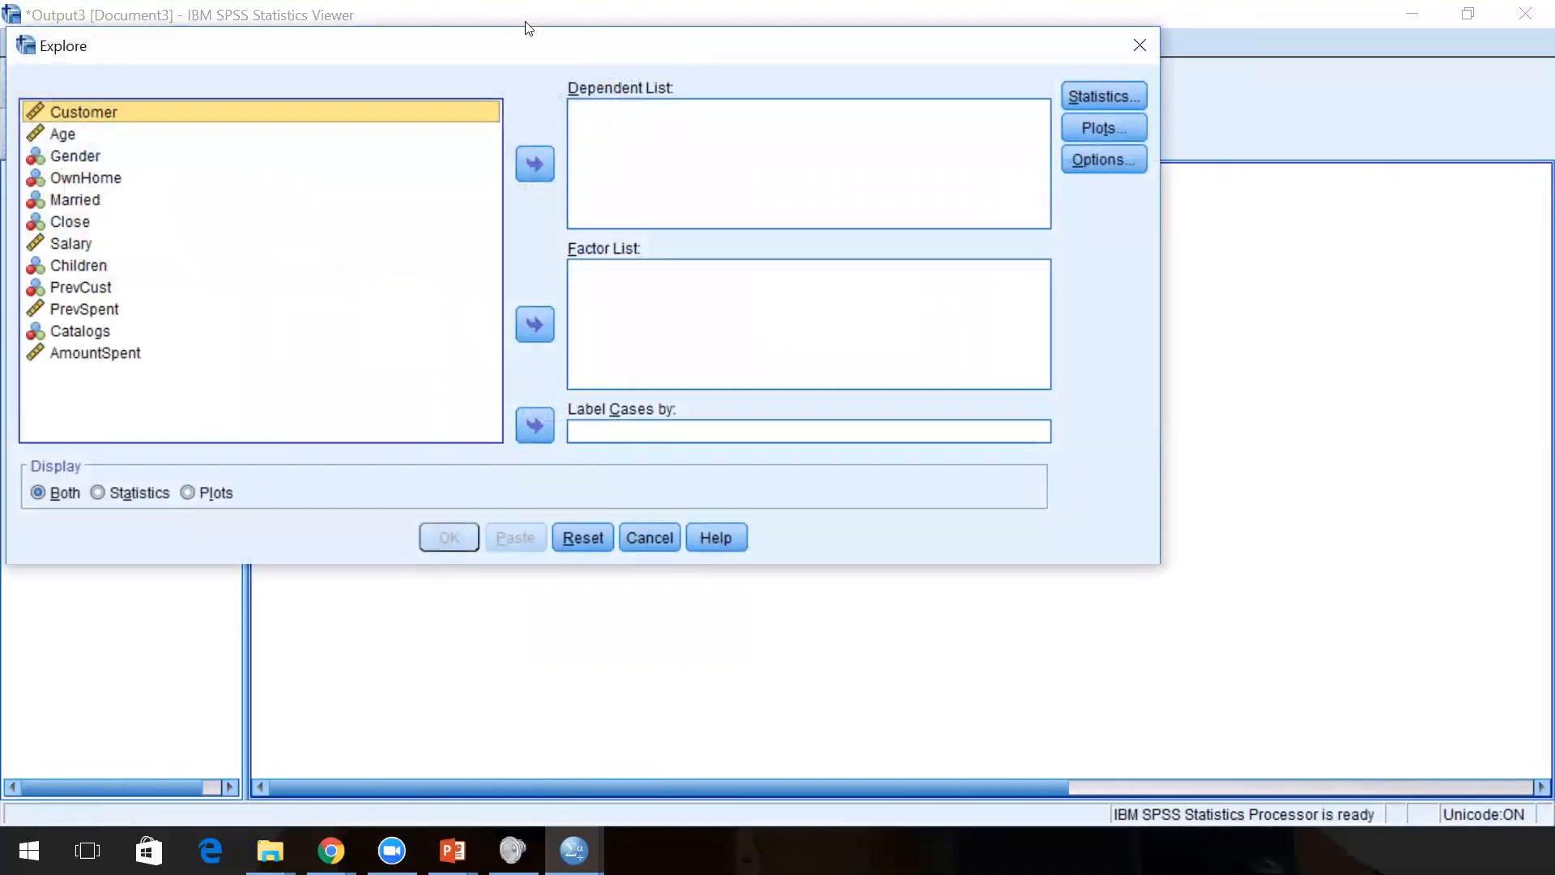
drag(529, 44, 632, 114)
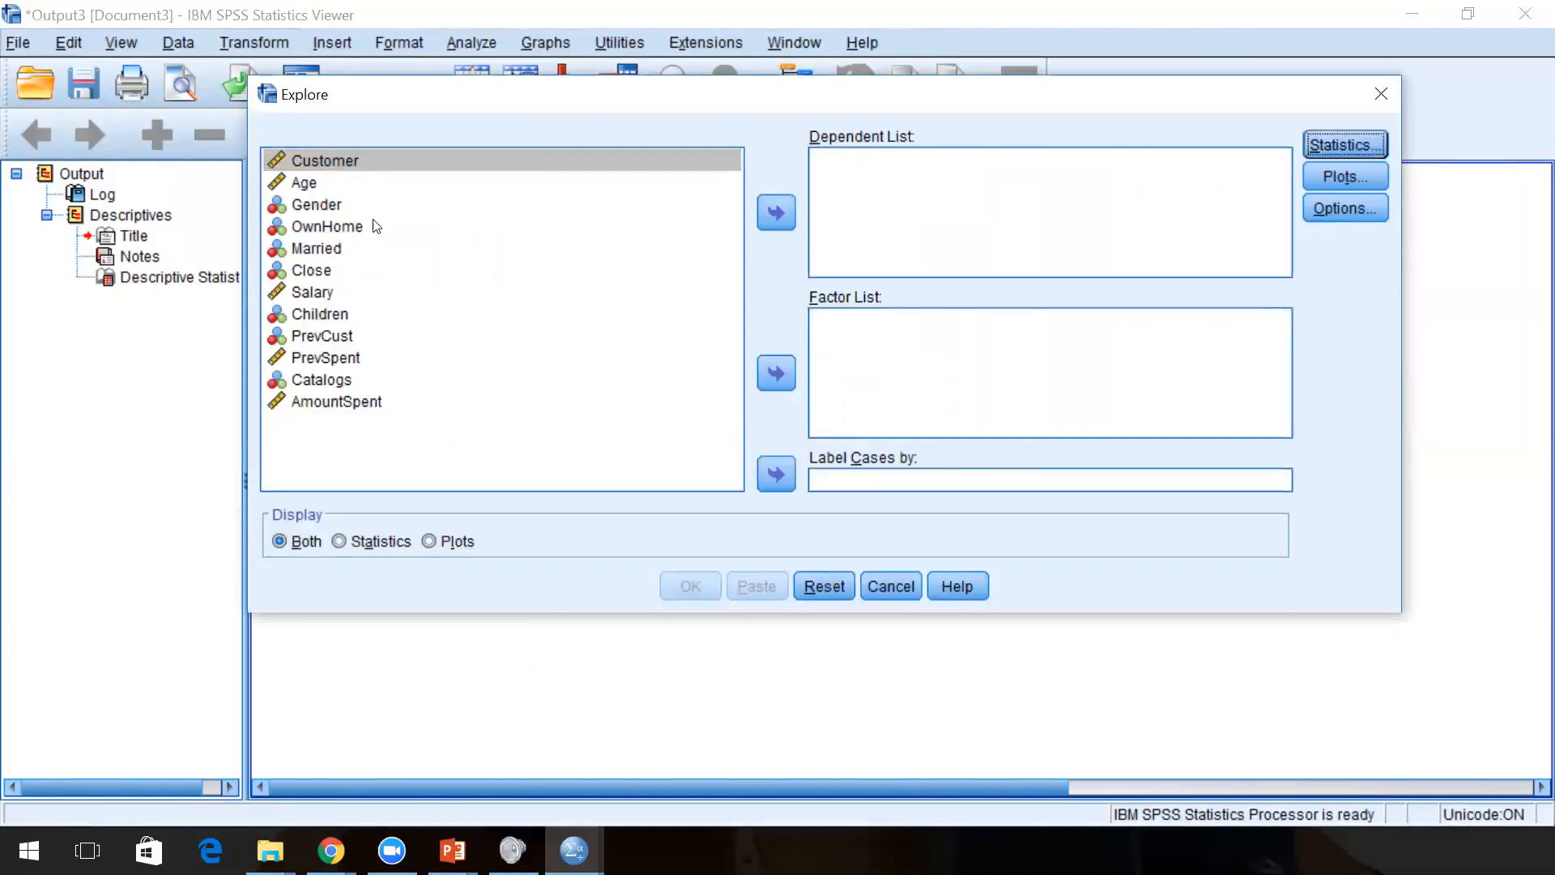
click(318, 293)
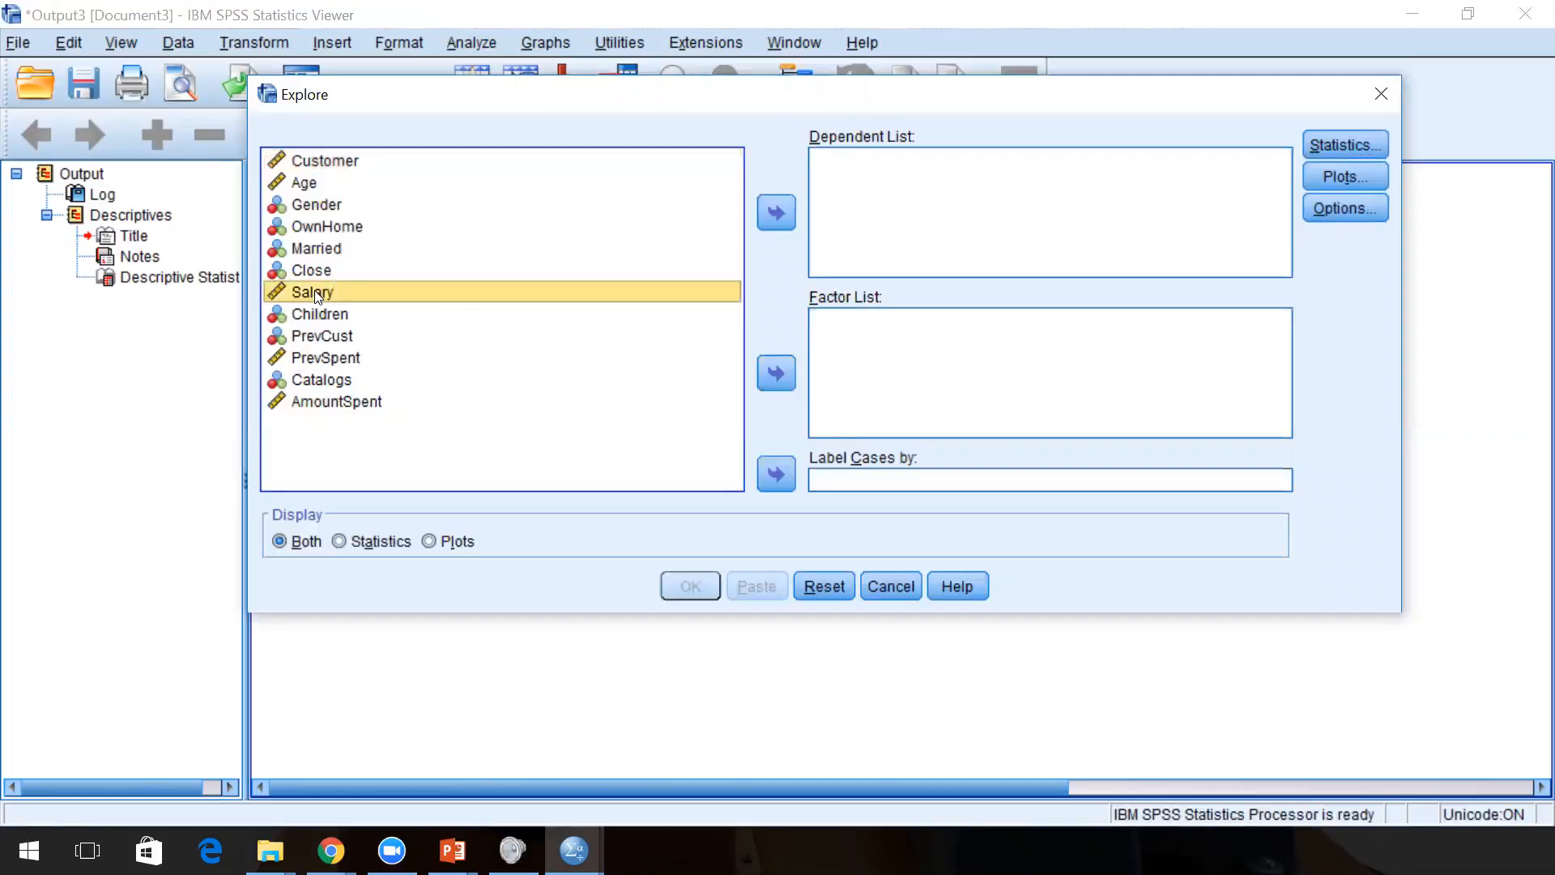
click(776, 214)
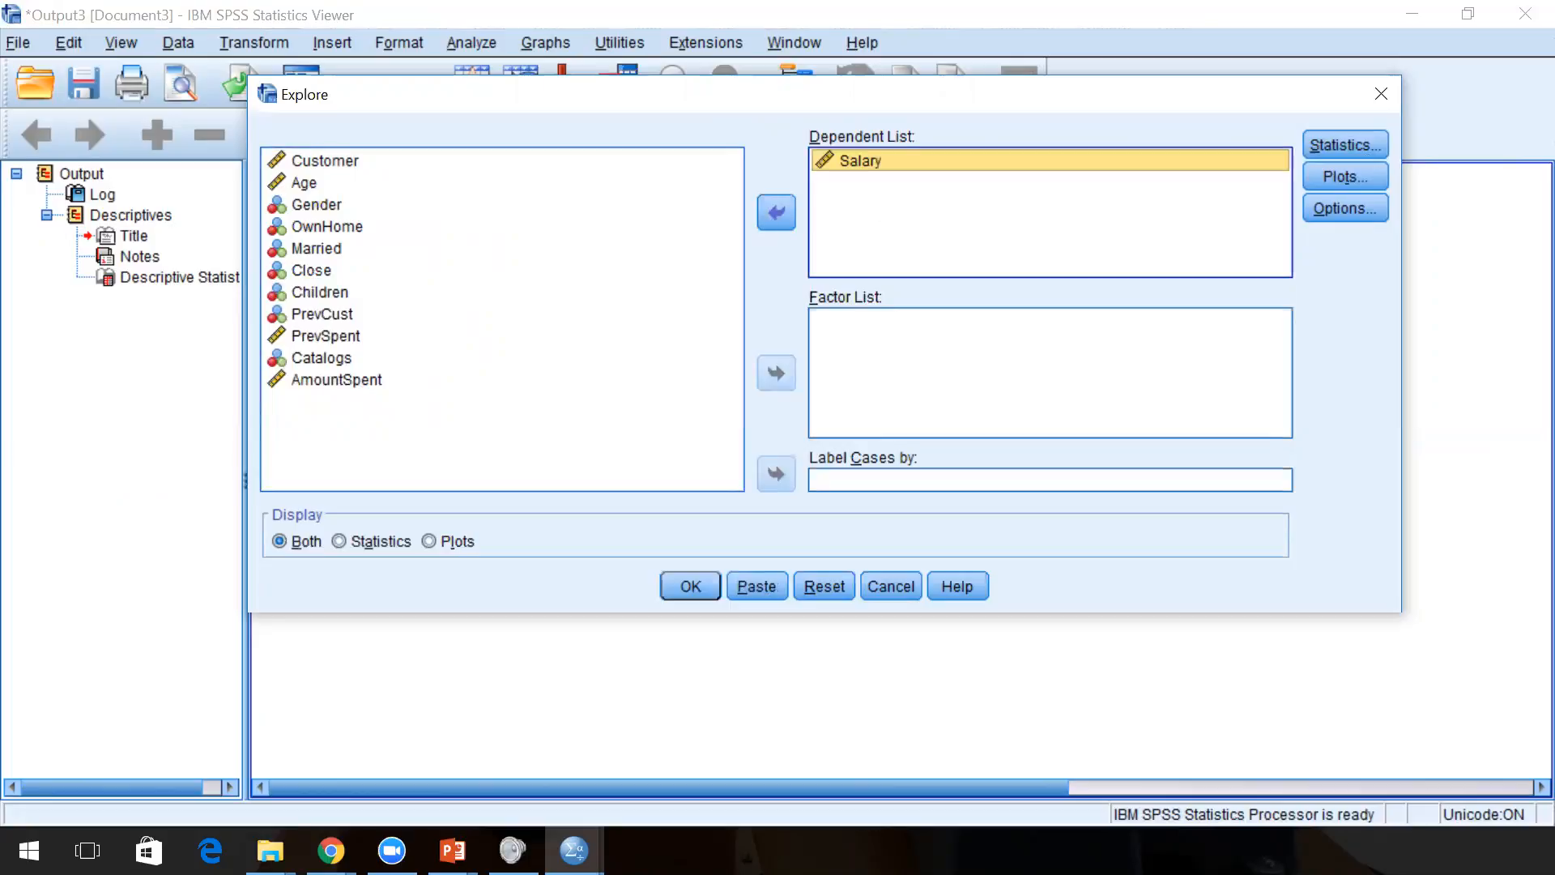
key(alt+s)
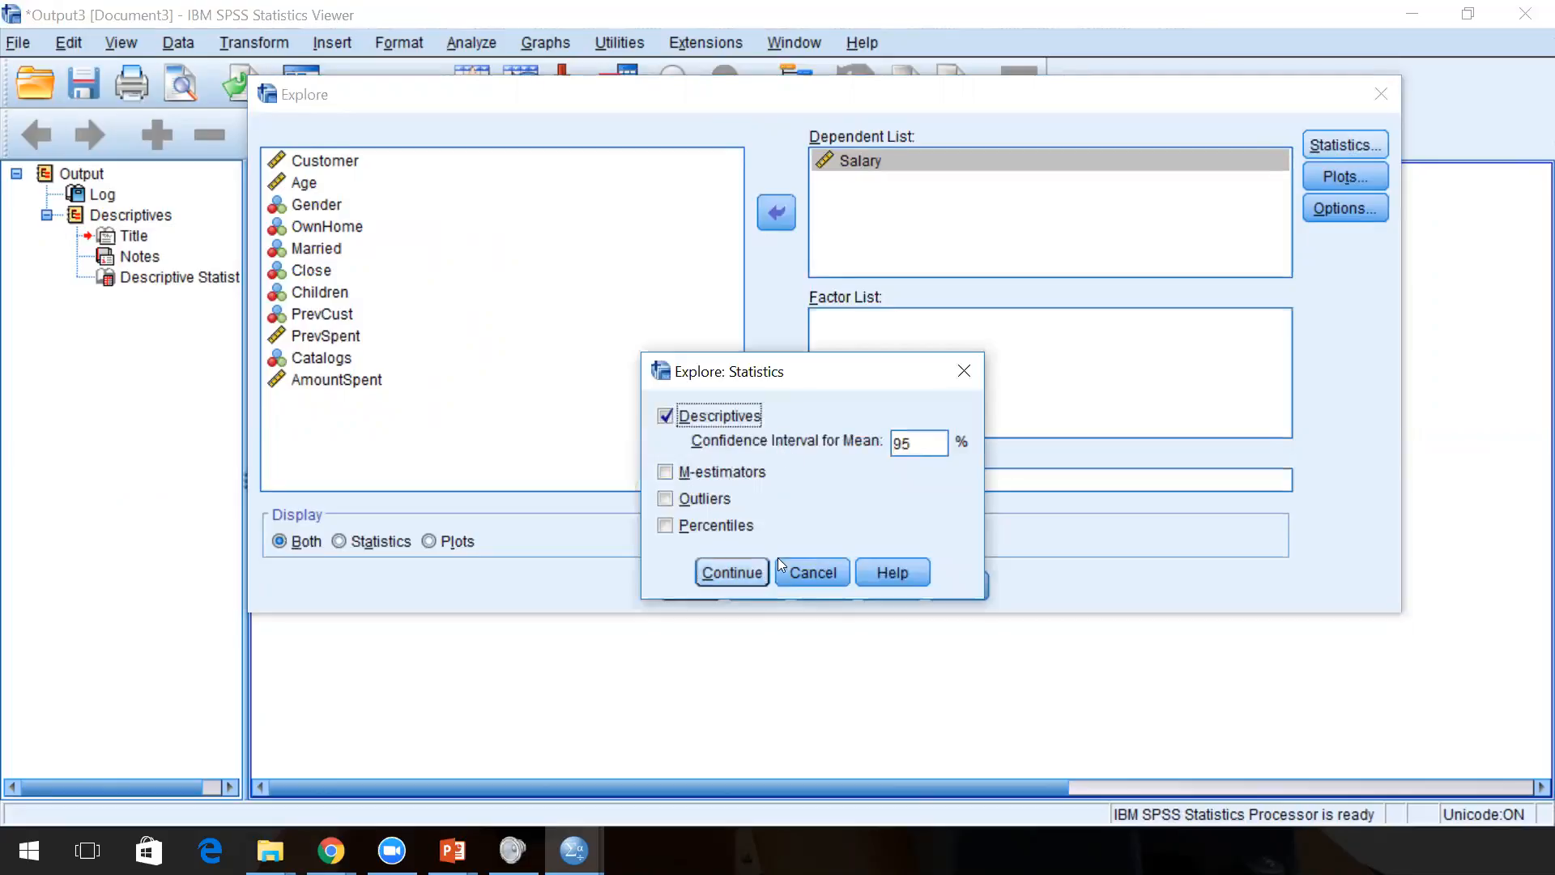
click(749, 560)
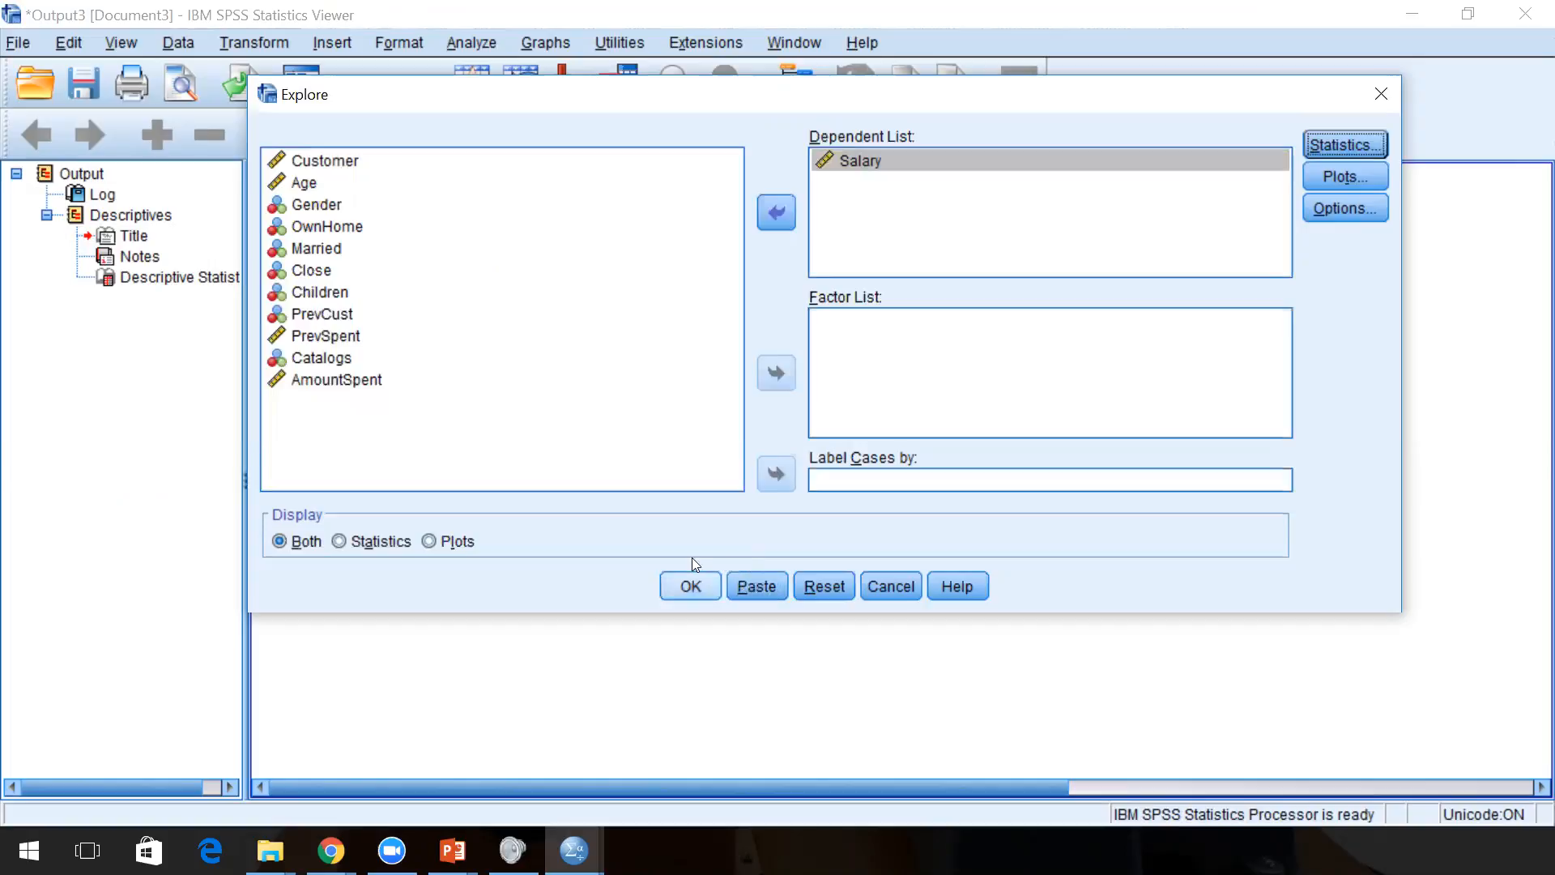
click(691, 585)
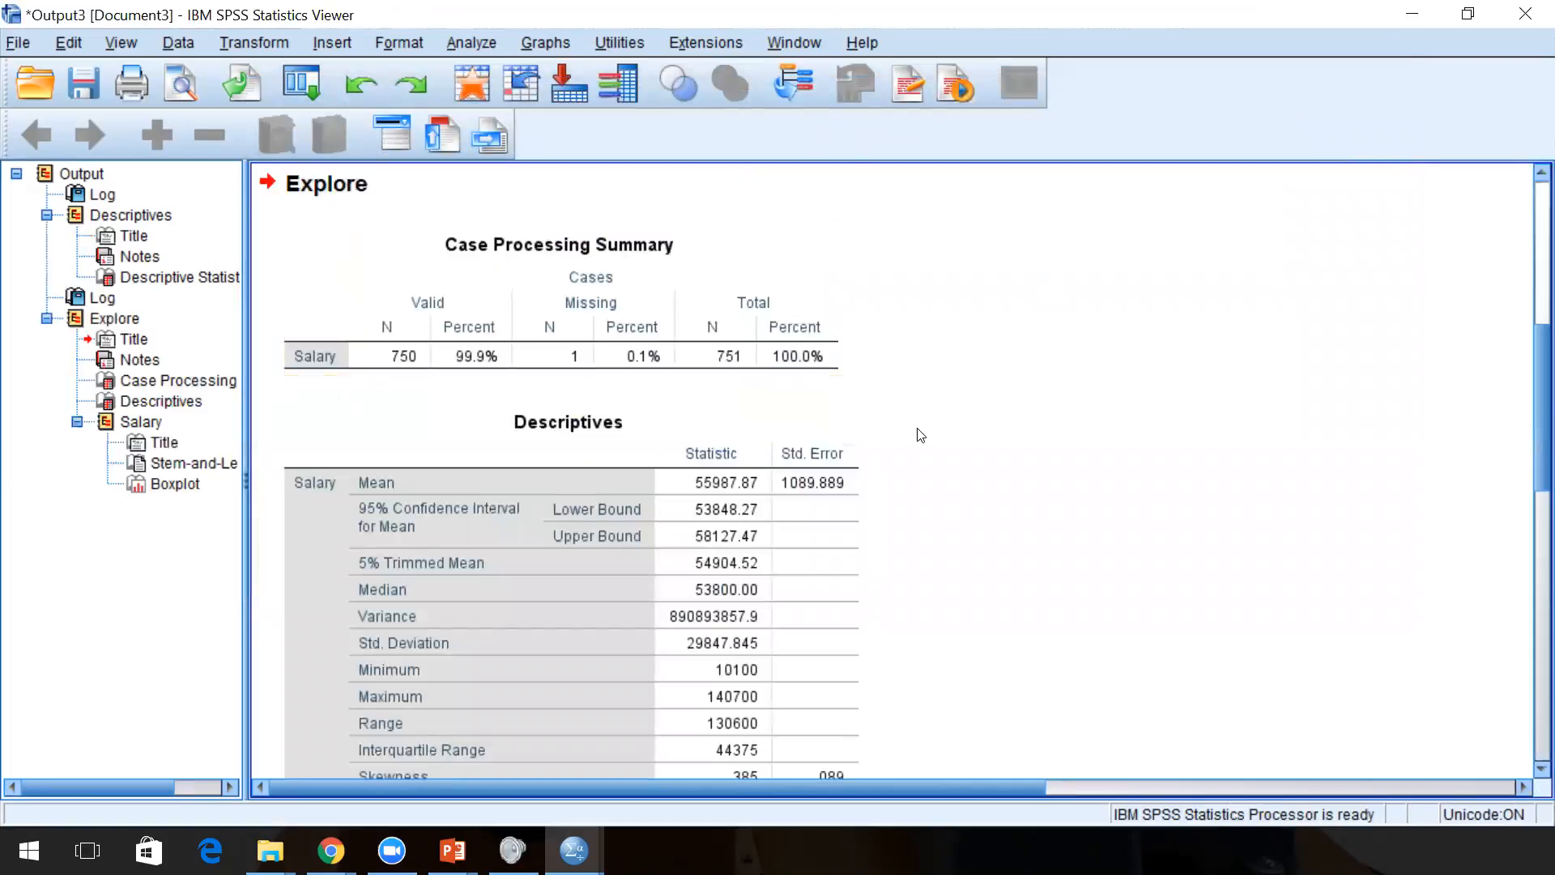
Examine the Explore output for Salary, from the case processing summary through the Descriptives table.
scroll(921, 435, down, 3)
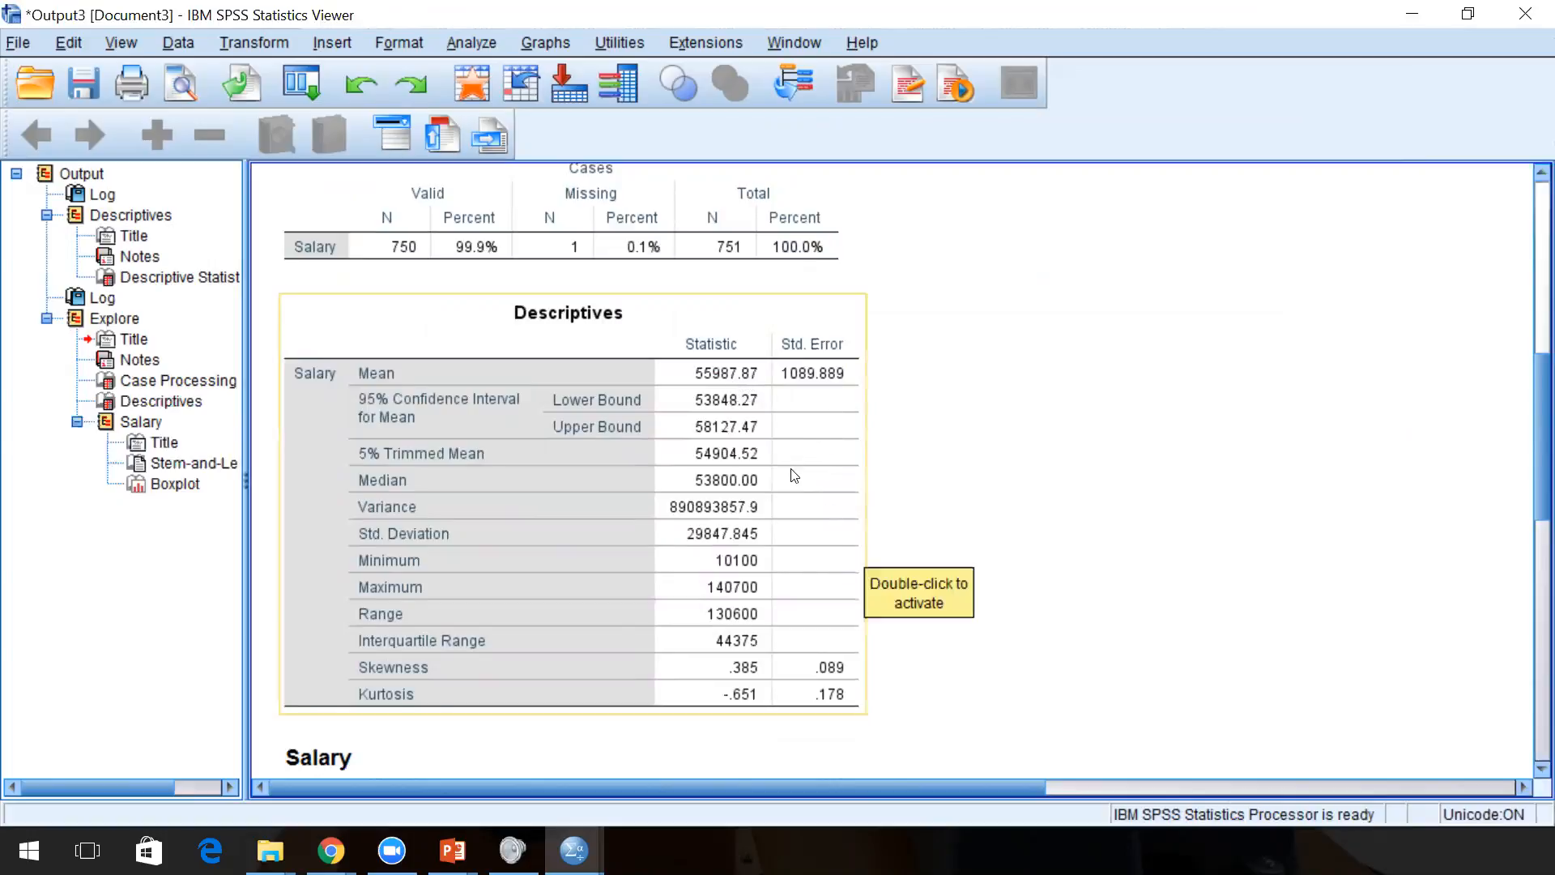
scroll(793, 476, down, 3)
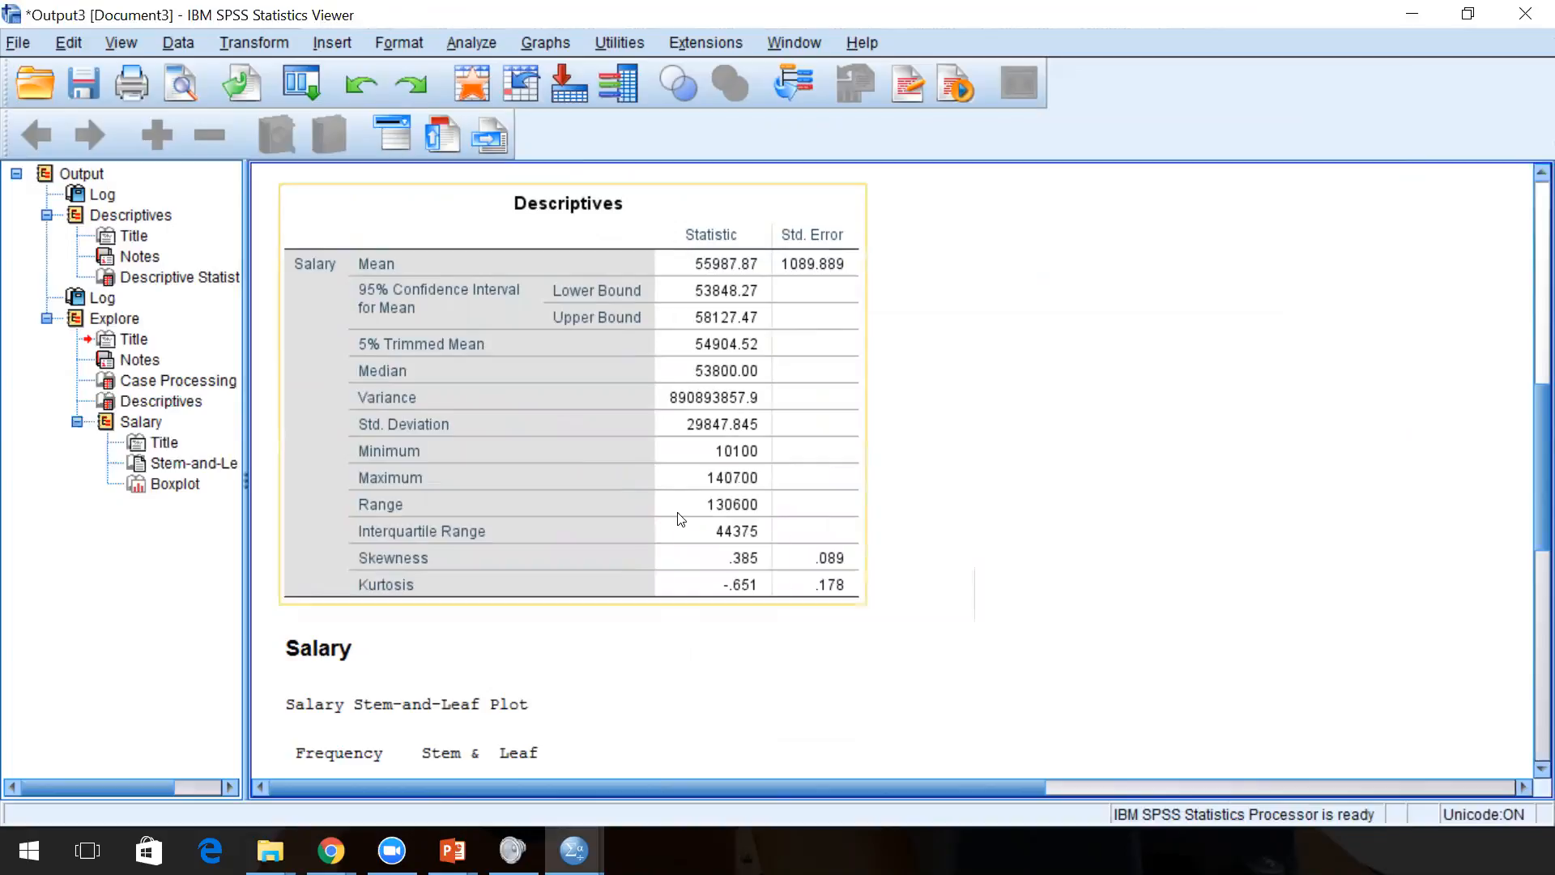
click(479, 174)
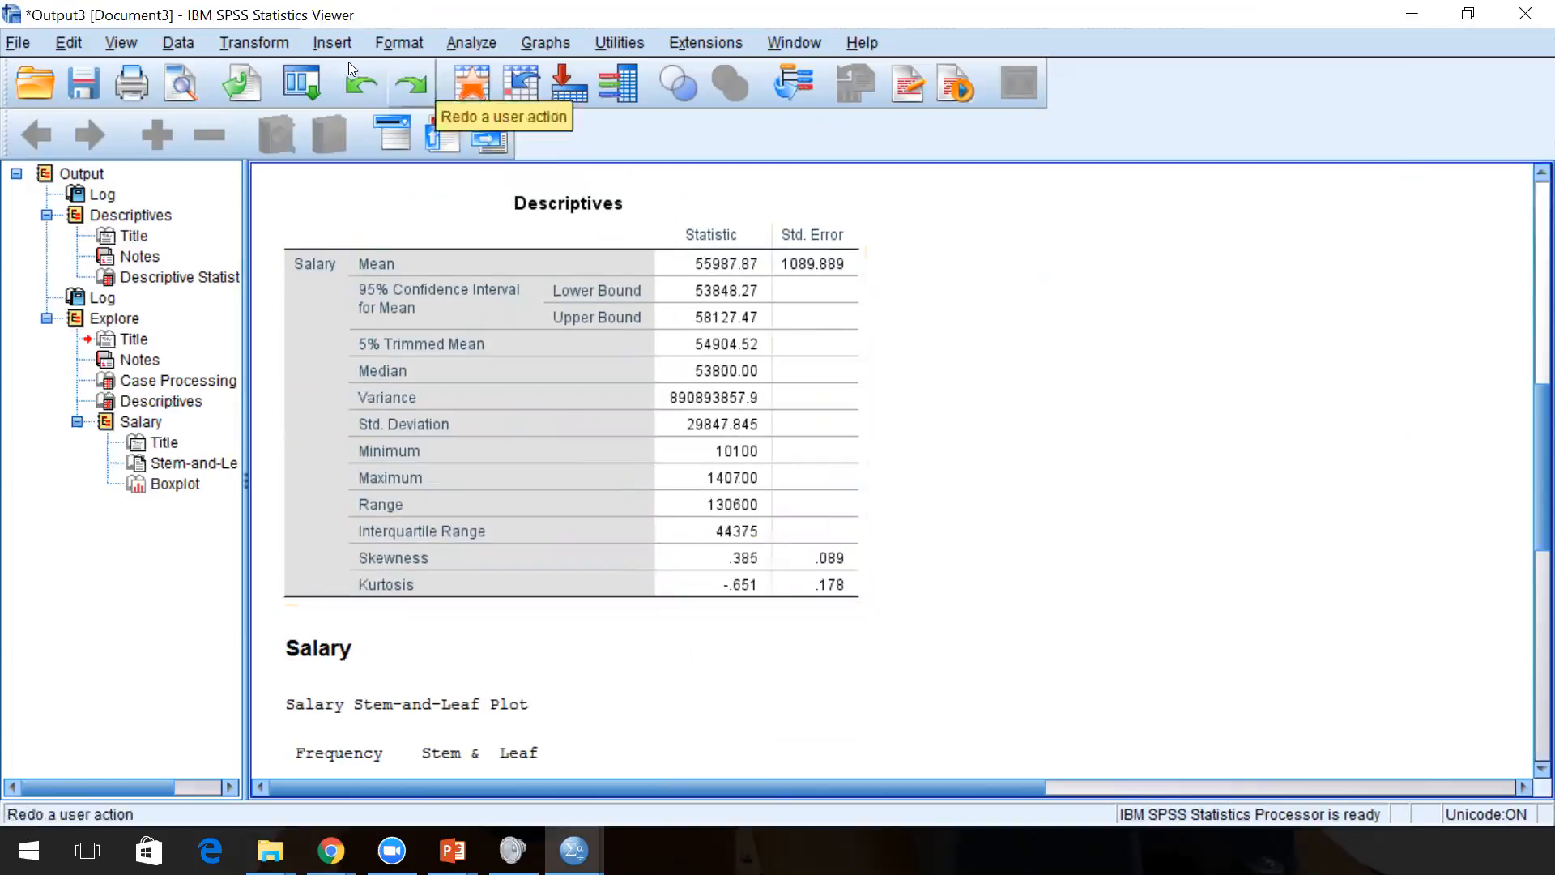
click(463, 39)
mouse_move(522, 103)
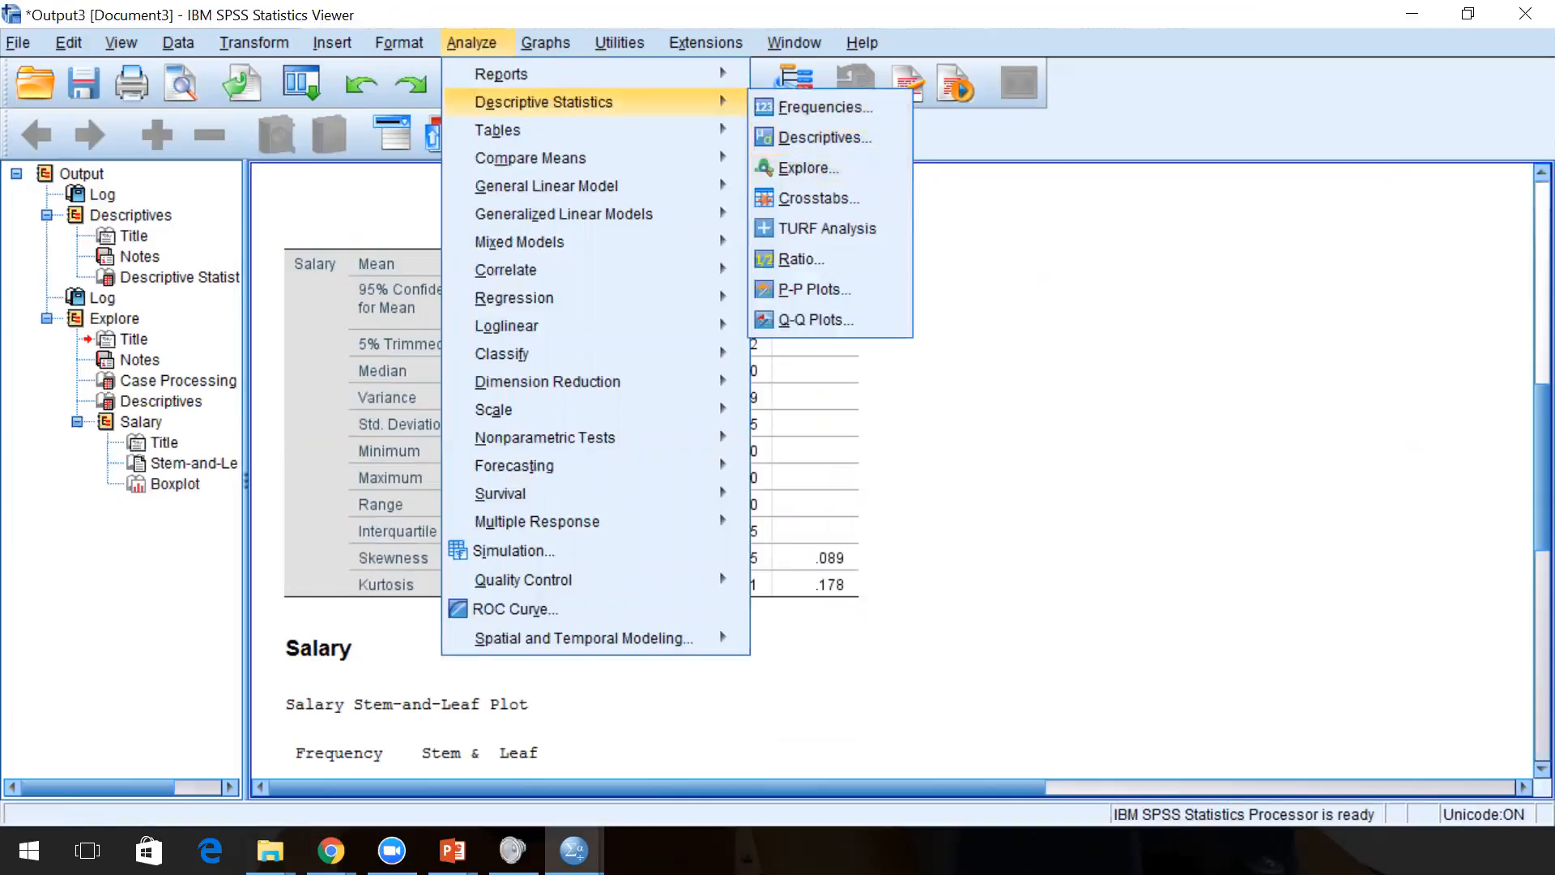
click(989, 324)
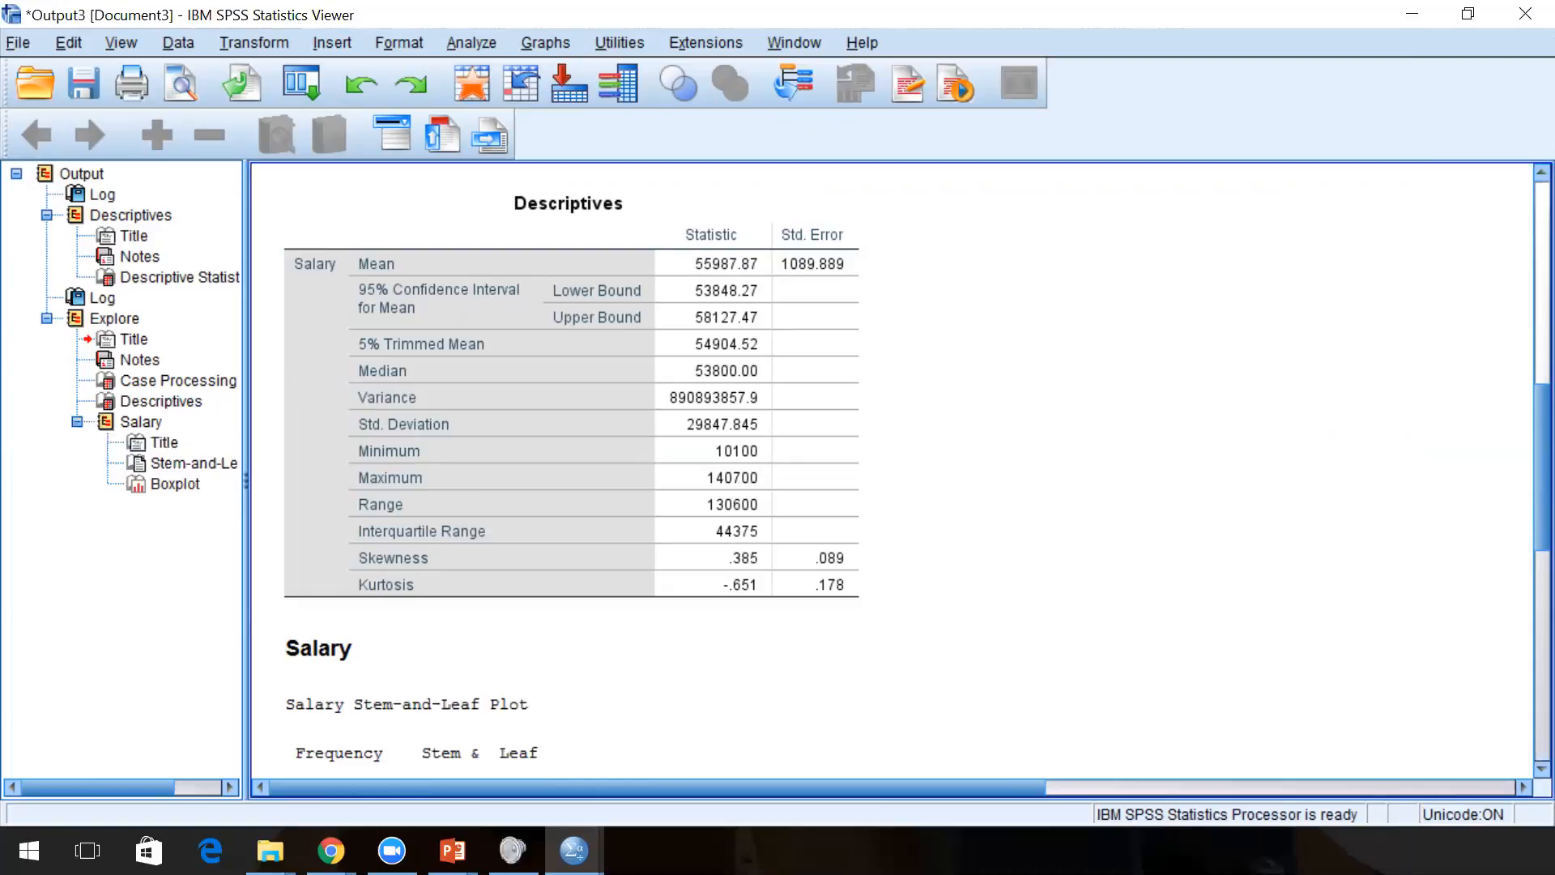
click(862, 324)
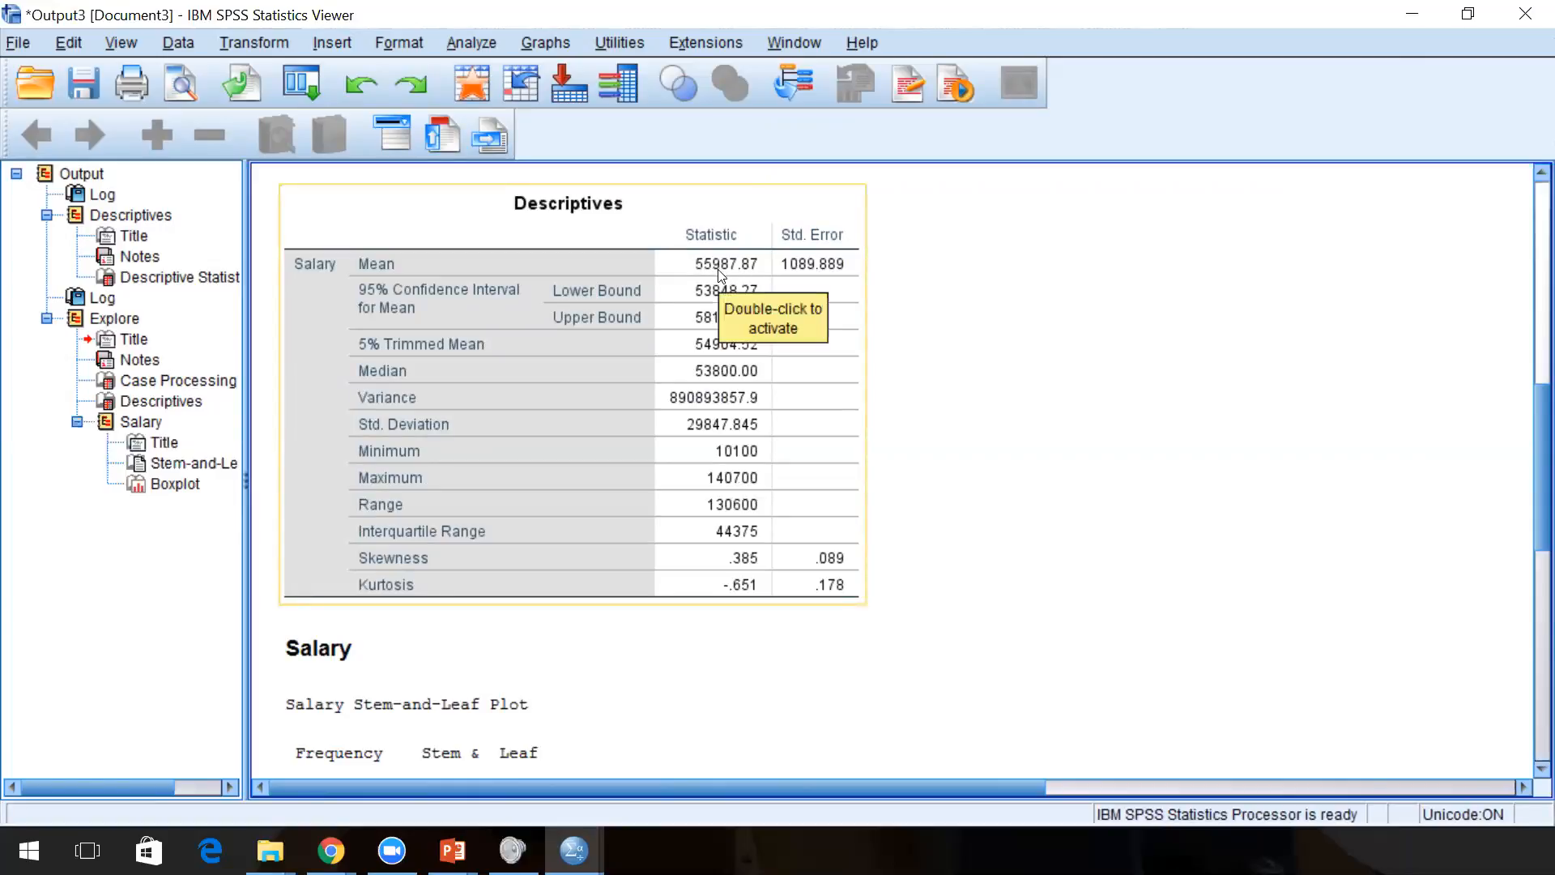
click(890, 308)
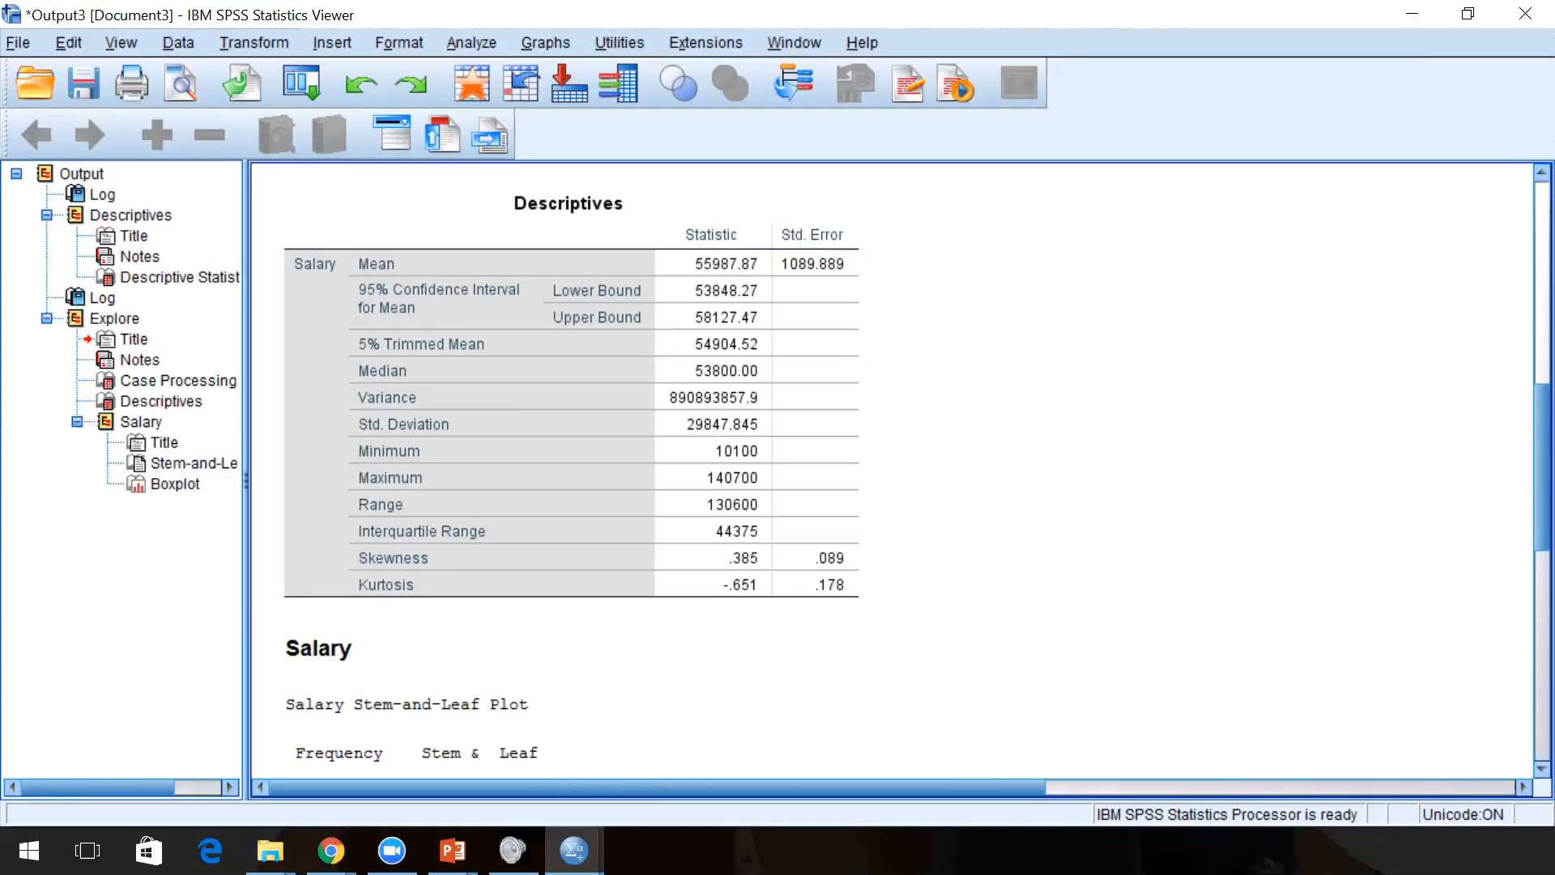
click(770, 328)
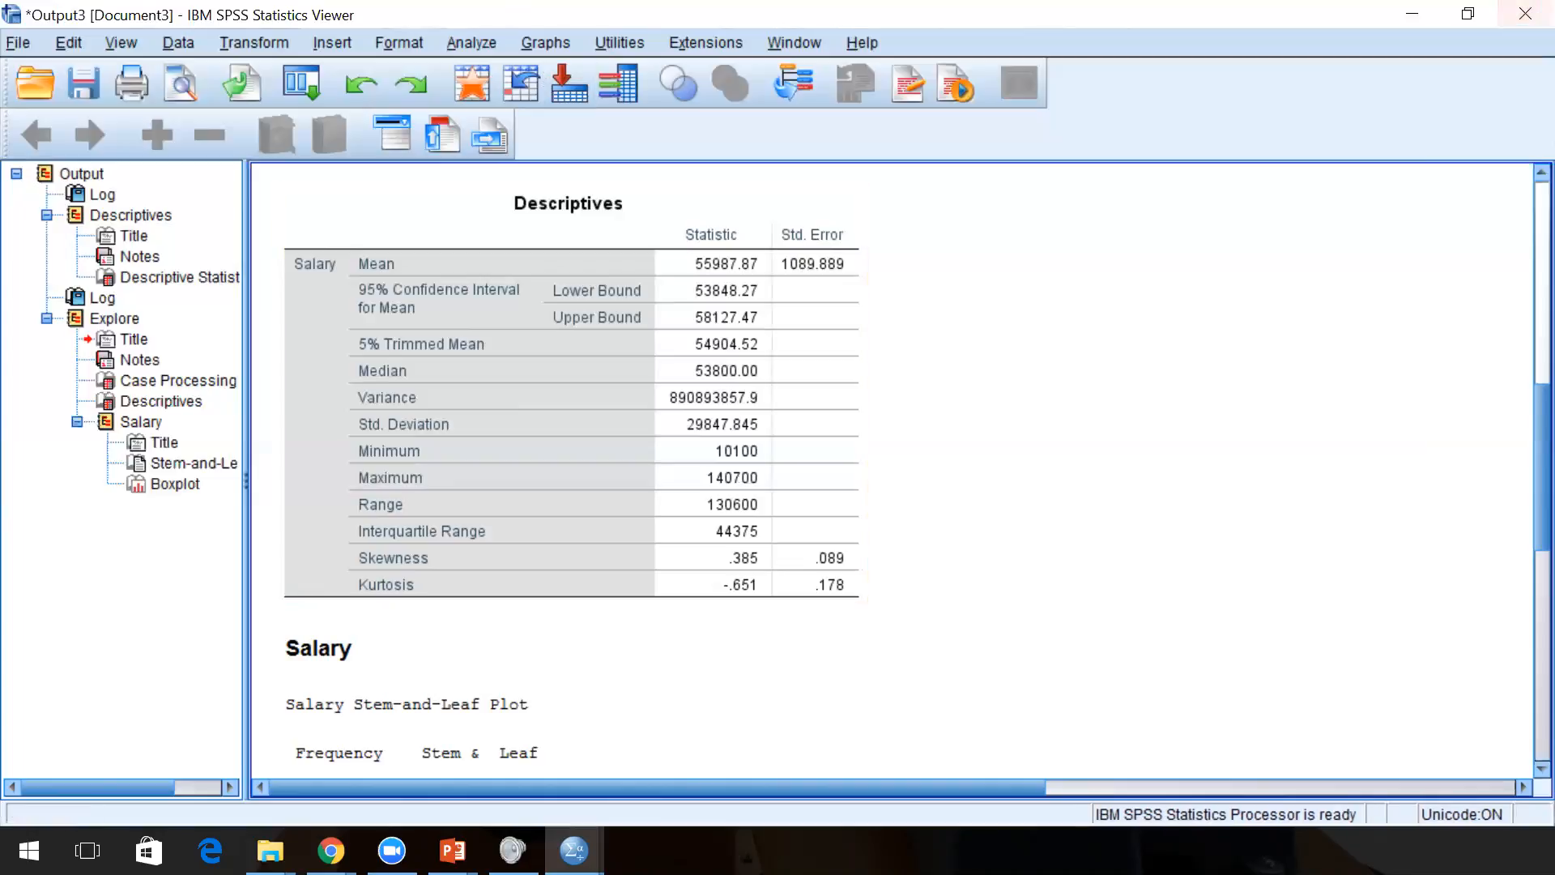
click(472, 45)
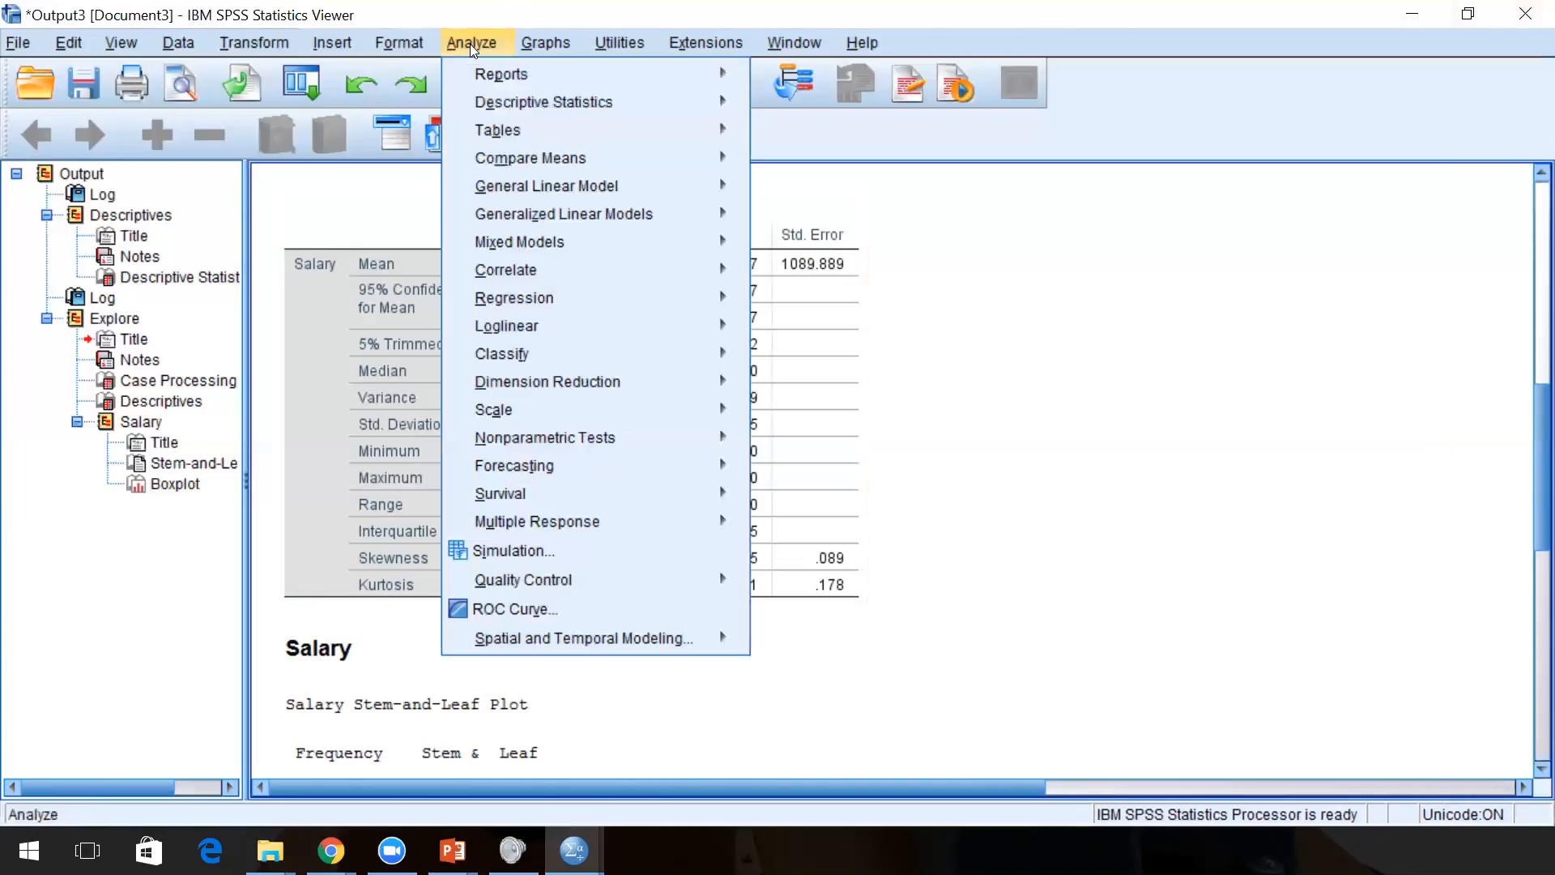
mouse_move(551, 103)
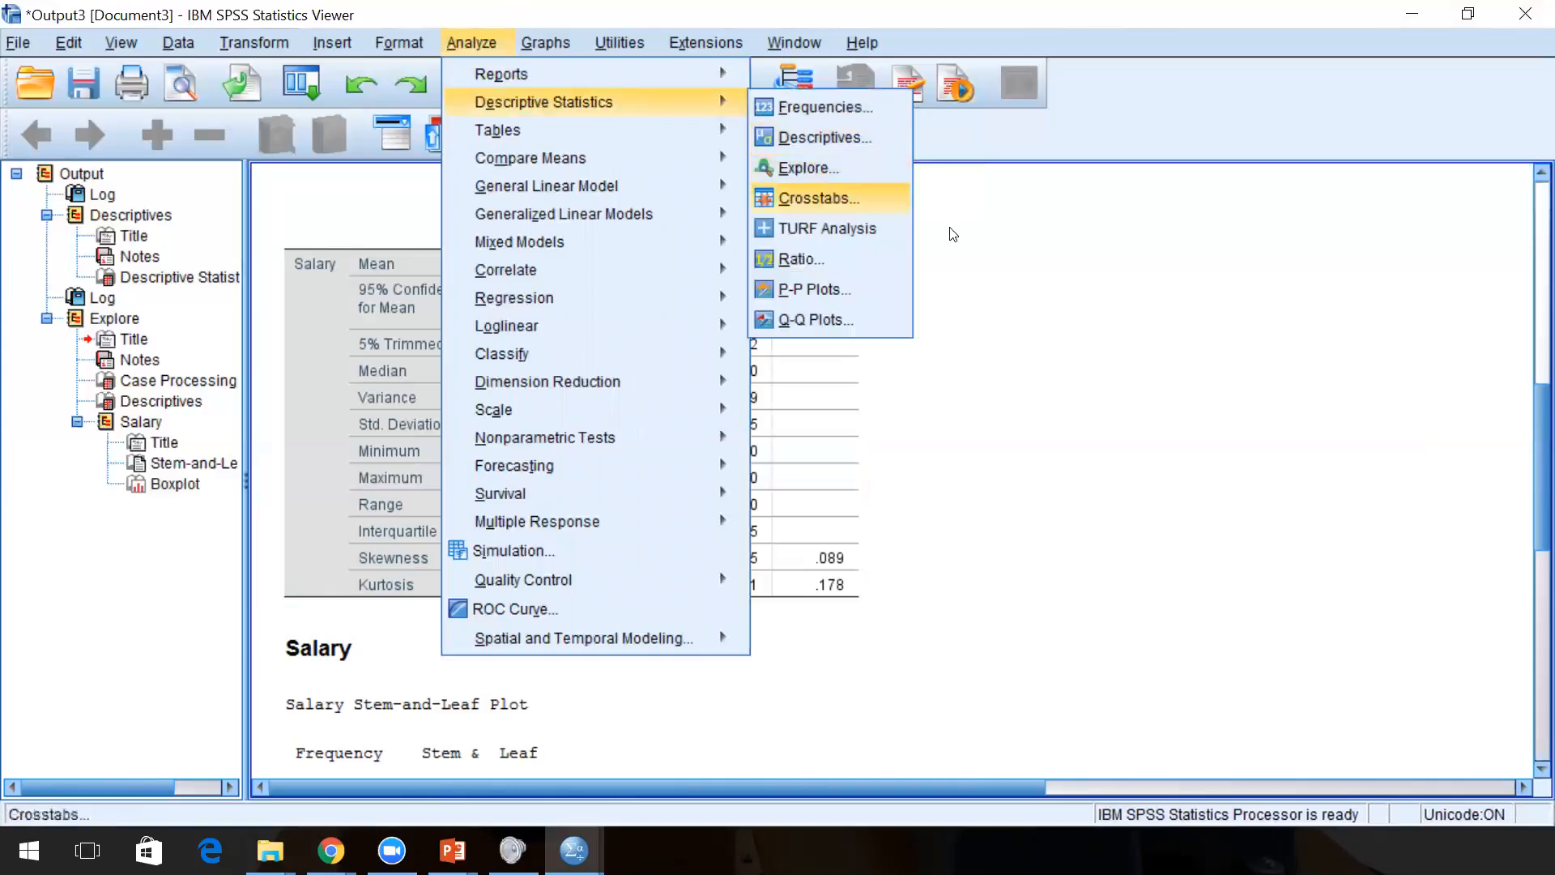
click(453, 46)
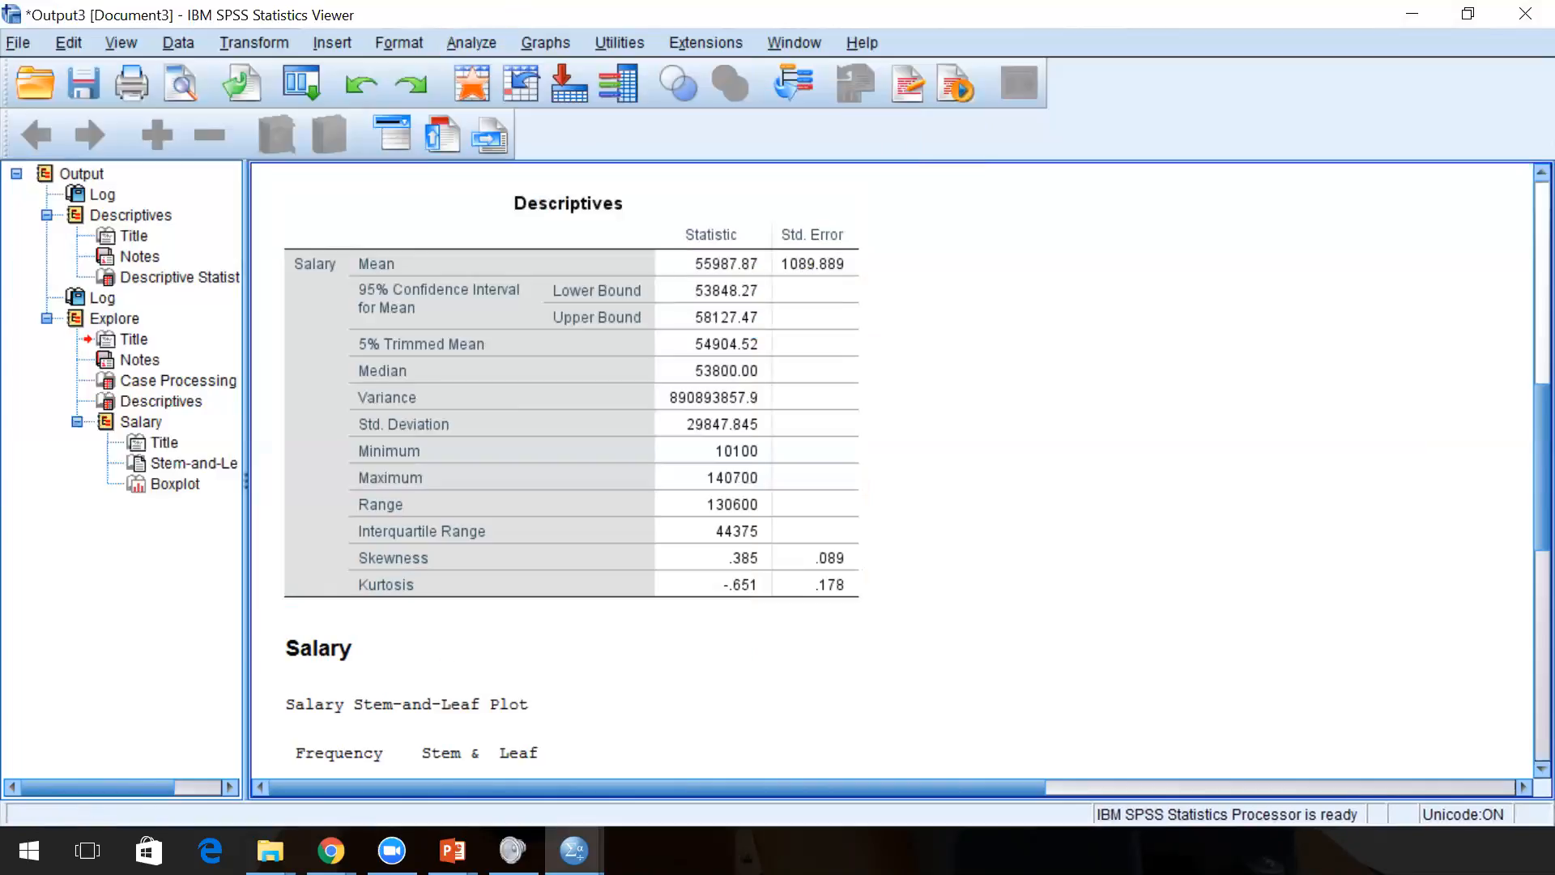
Run an Explore analysis with Salary as the dependent variable and OwnHome as the factor, displaying both statistics and plots.
click(405, 36)
mouse_move(465, 37)
mouse_move(567, 105)
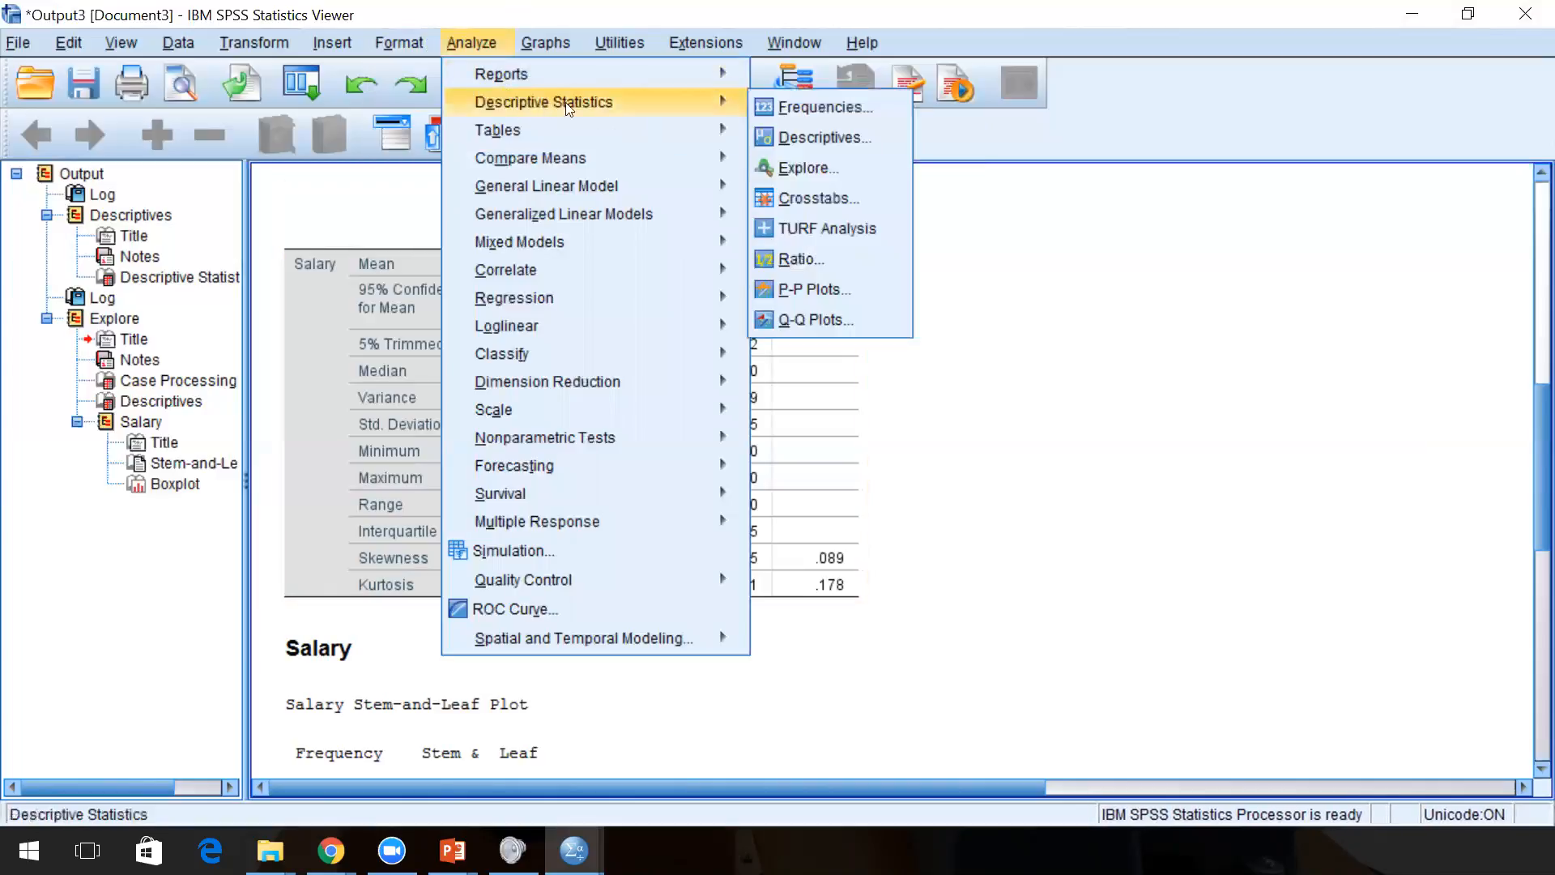
click(802, 168)
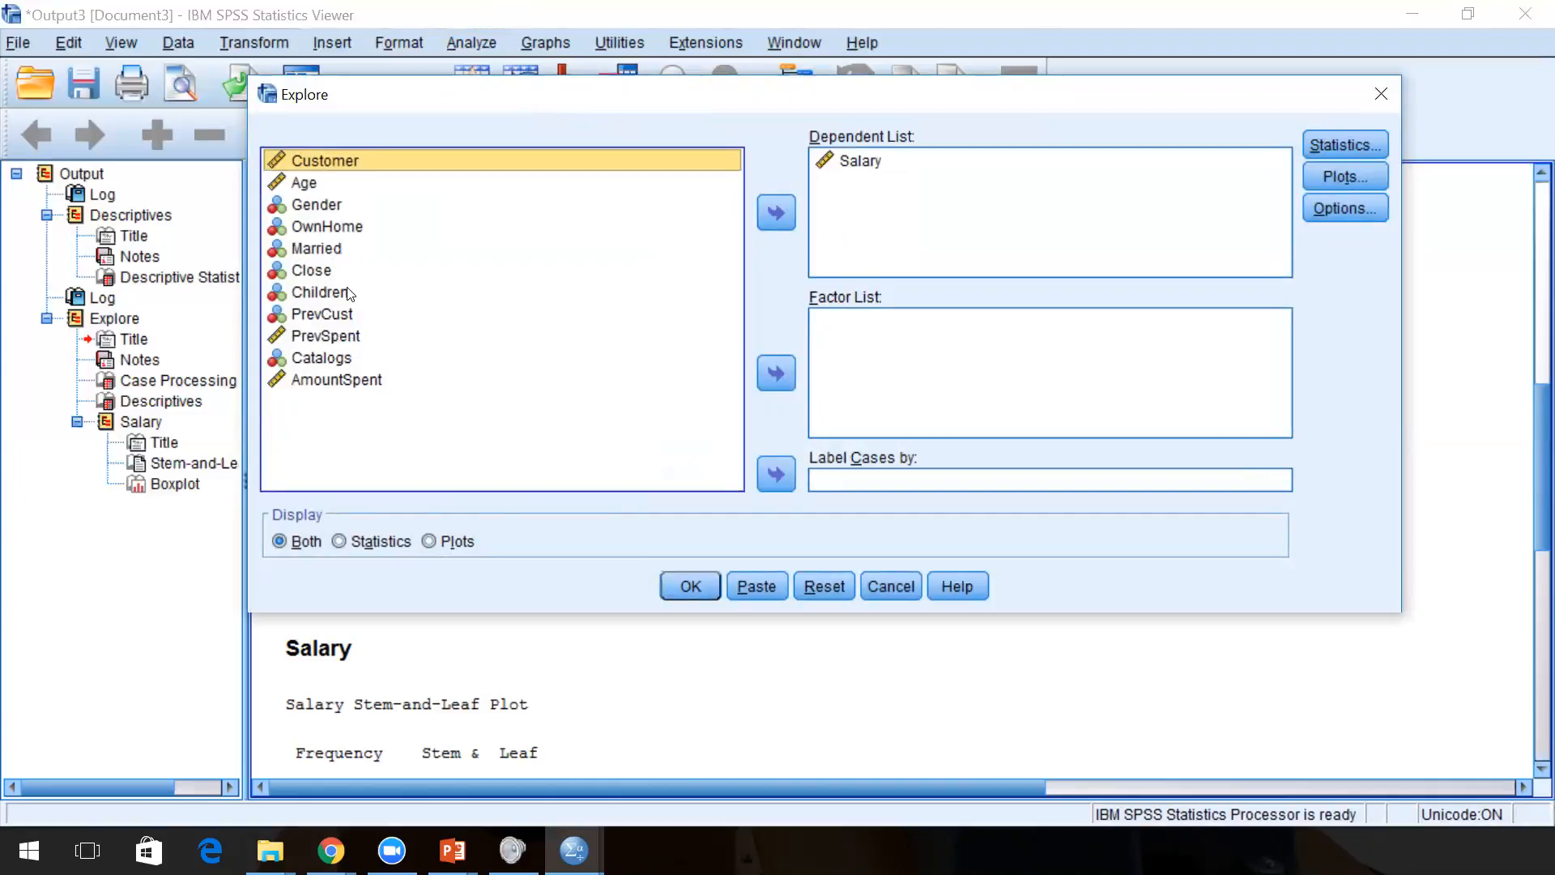
click(334, 229)
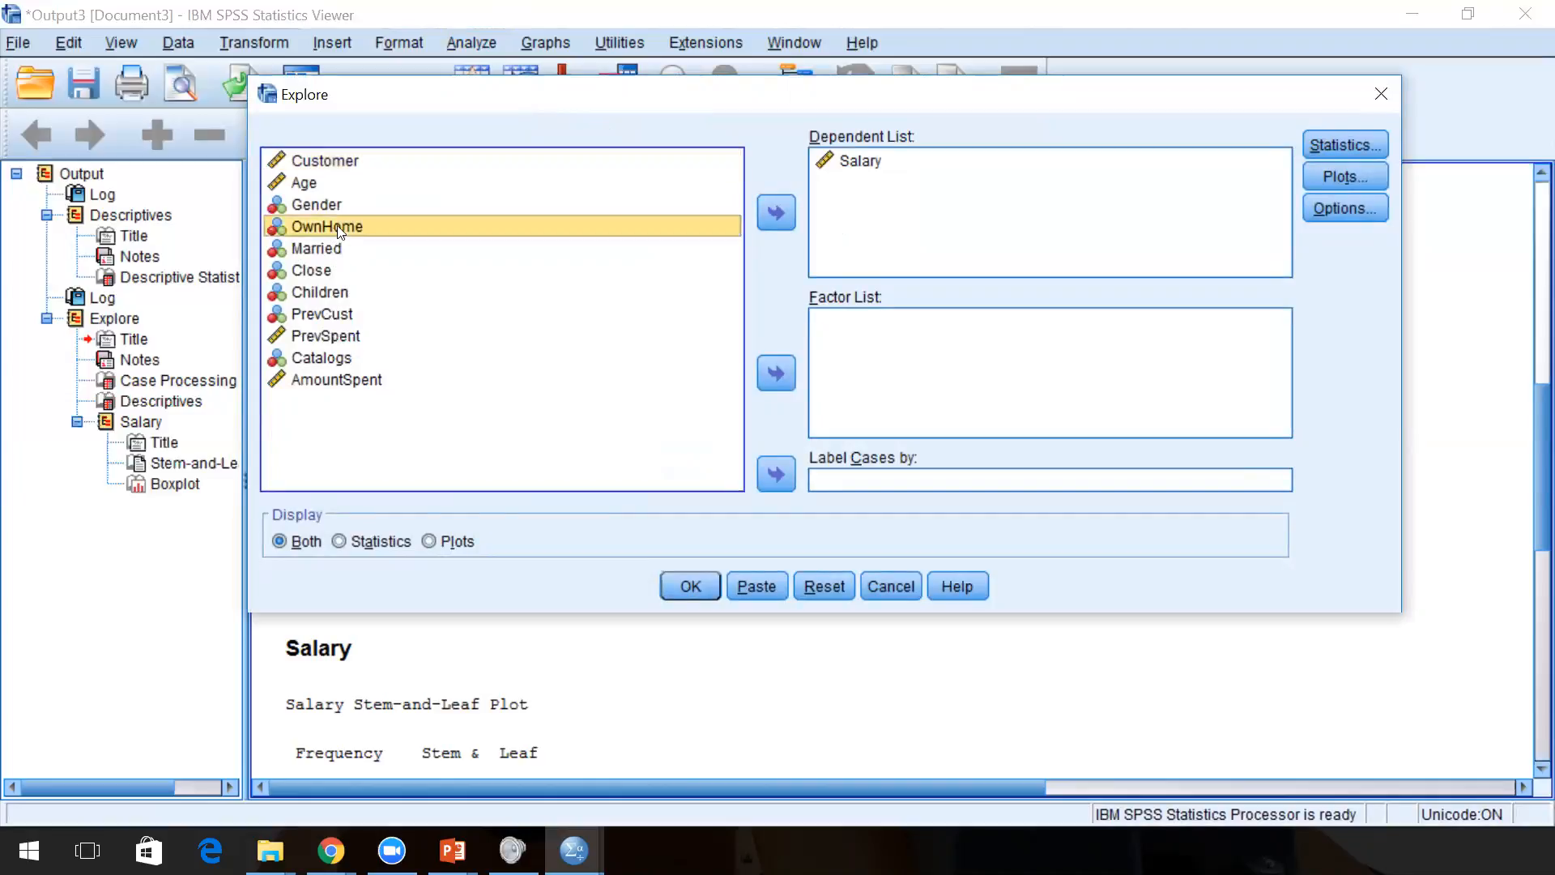
click(761, 375)
click(690, 585)
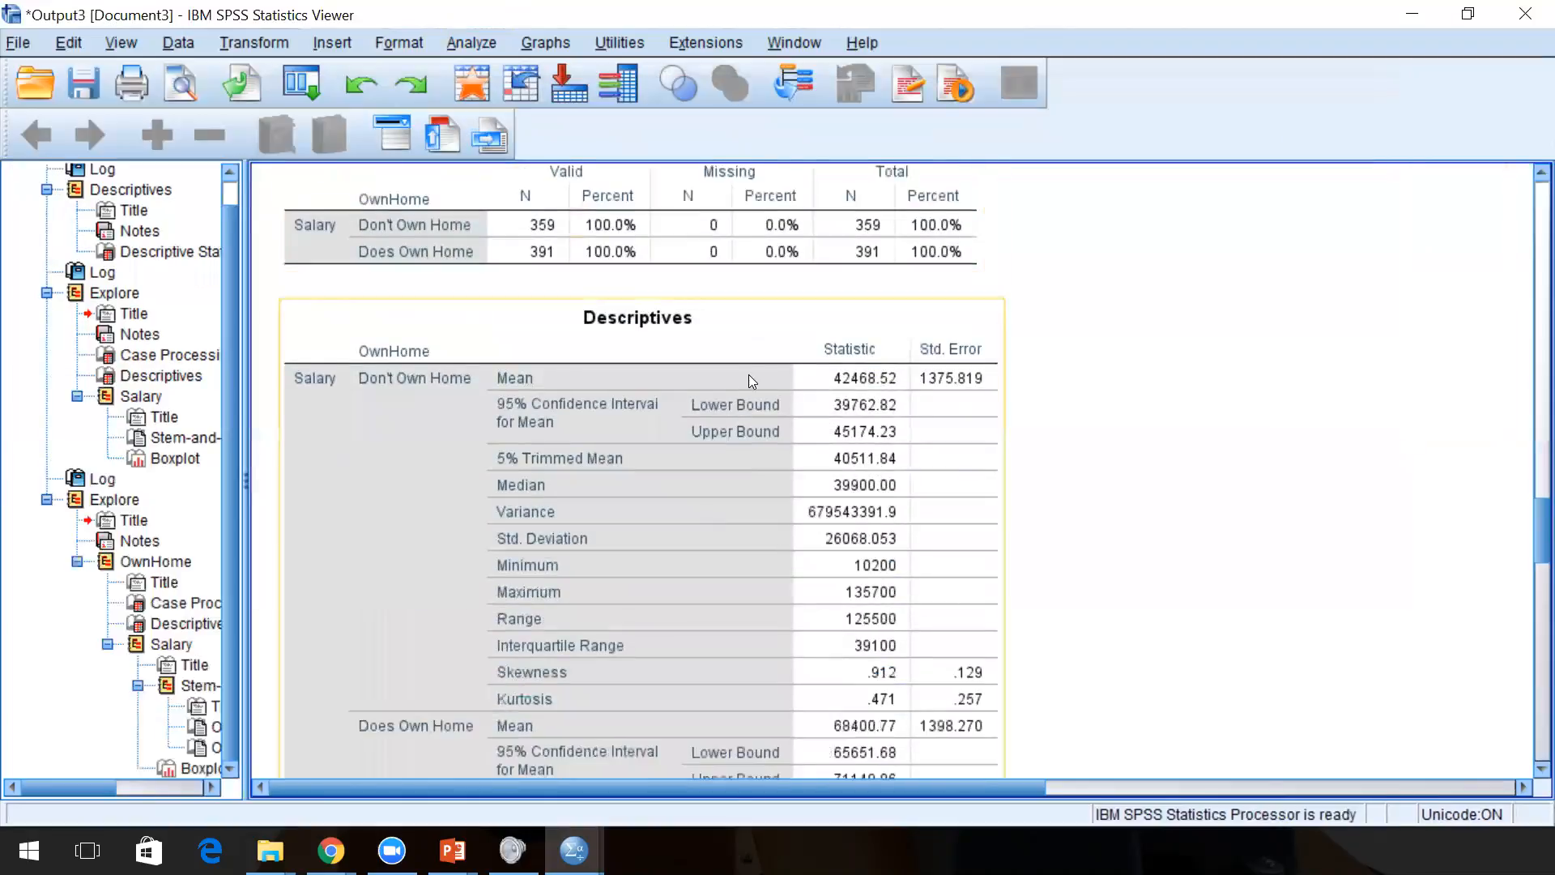
Examine the Explore output, comparing the Salary descriptives of customers who own a home with those who don't.
scroll(891, 470, down, 3)
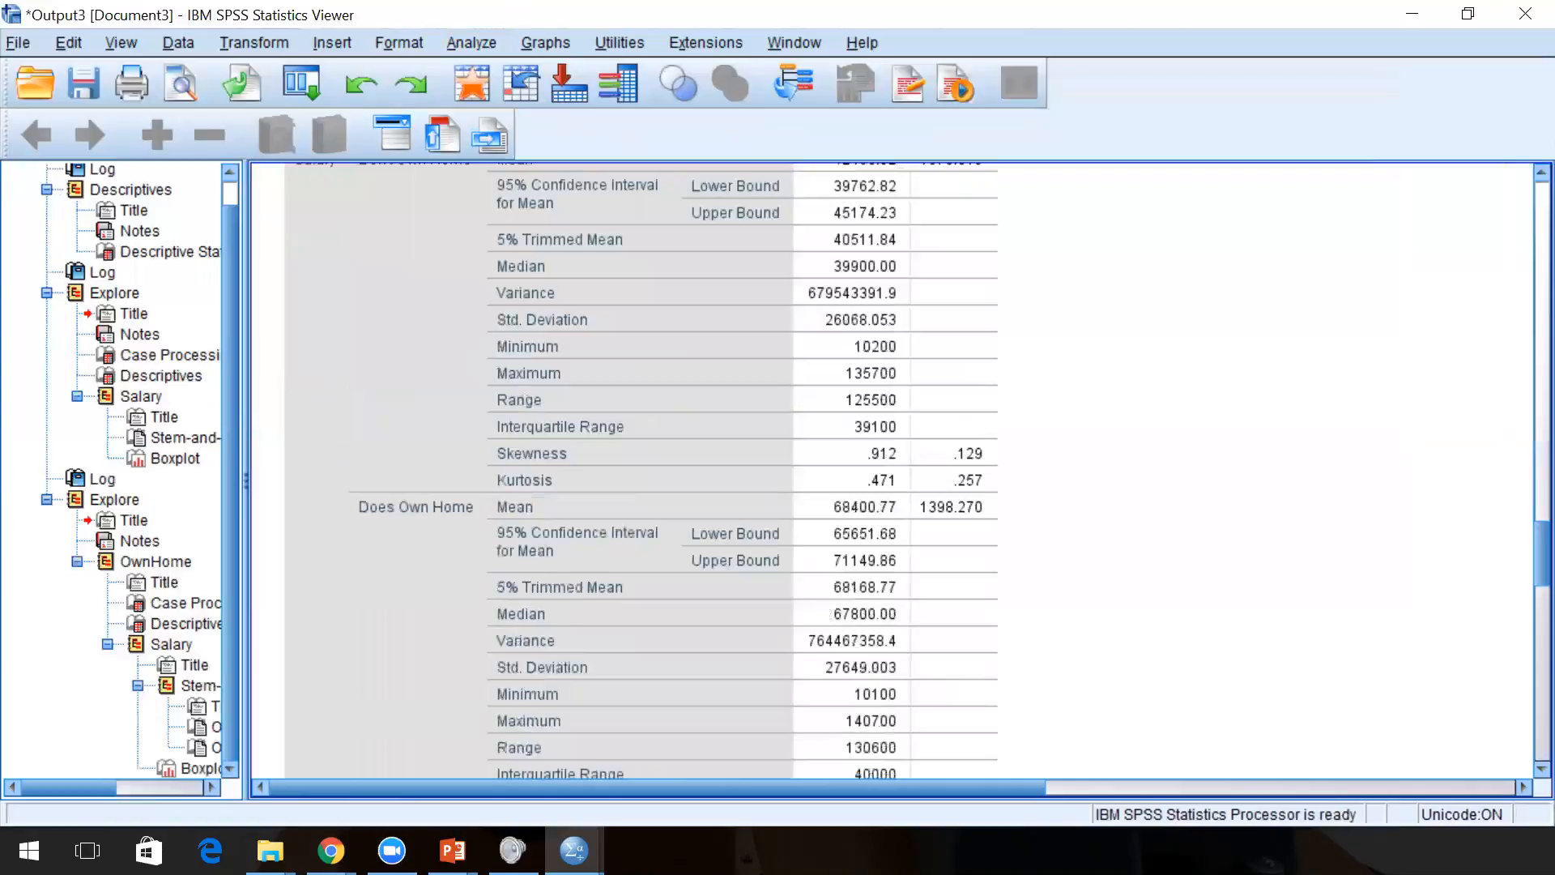
scroll(891, 470, down, 3)
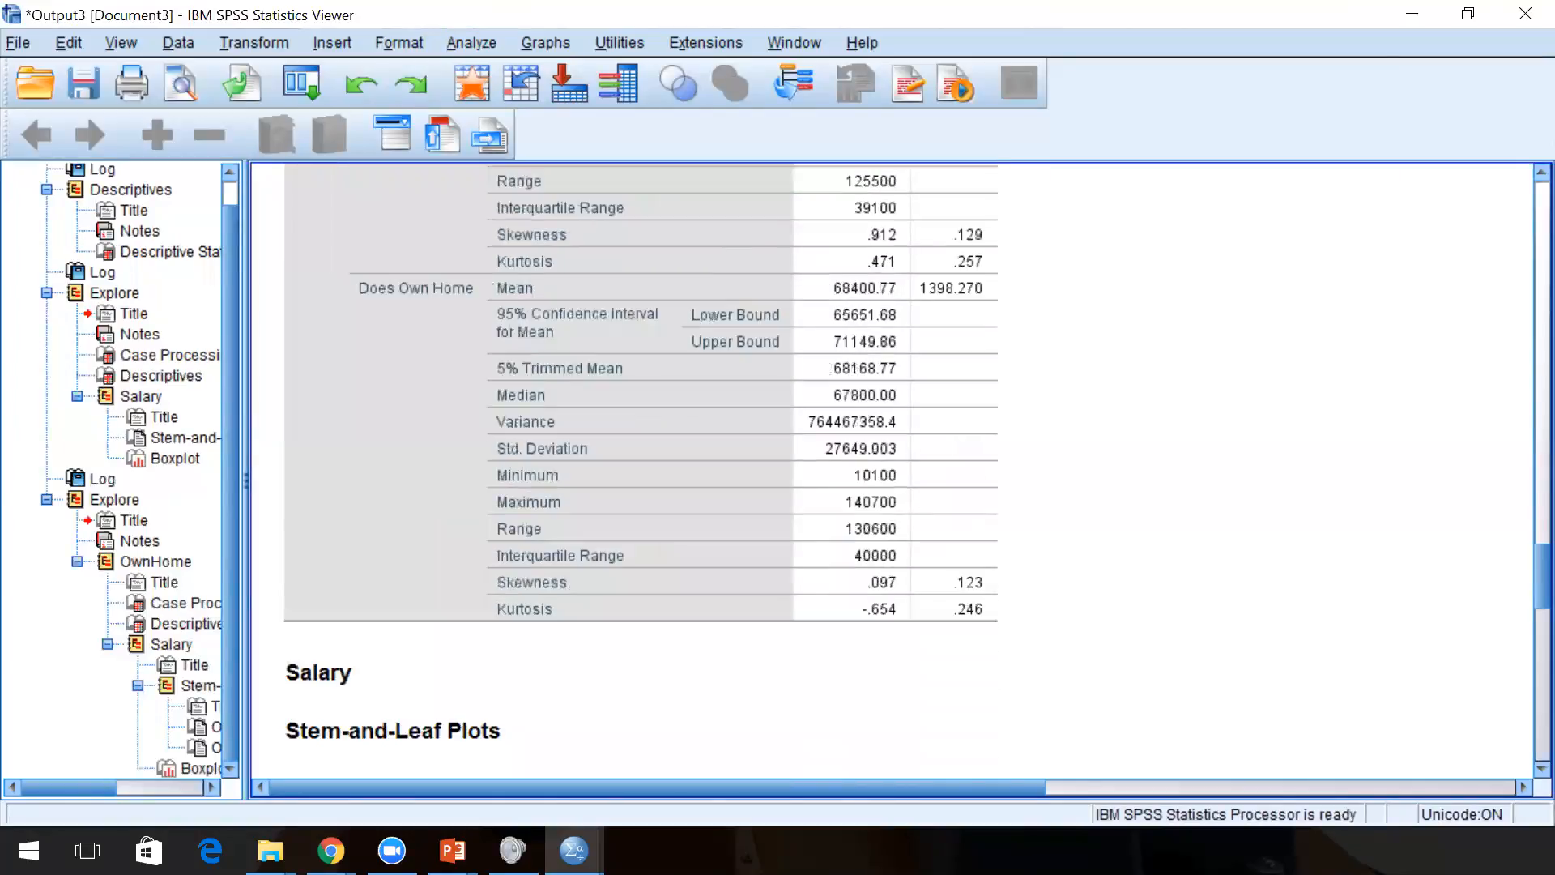
scroll(891, 469, up, 6)
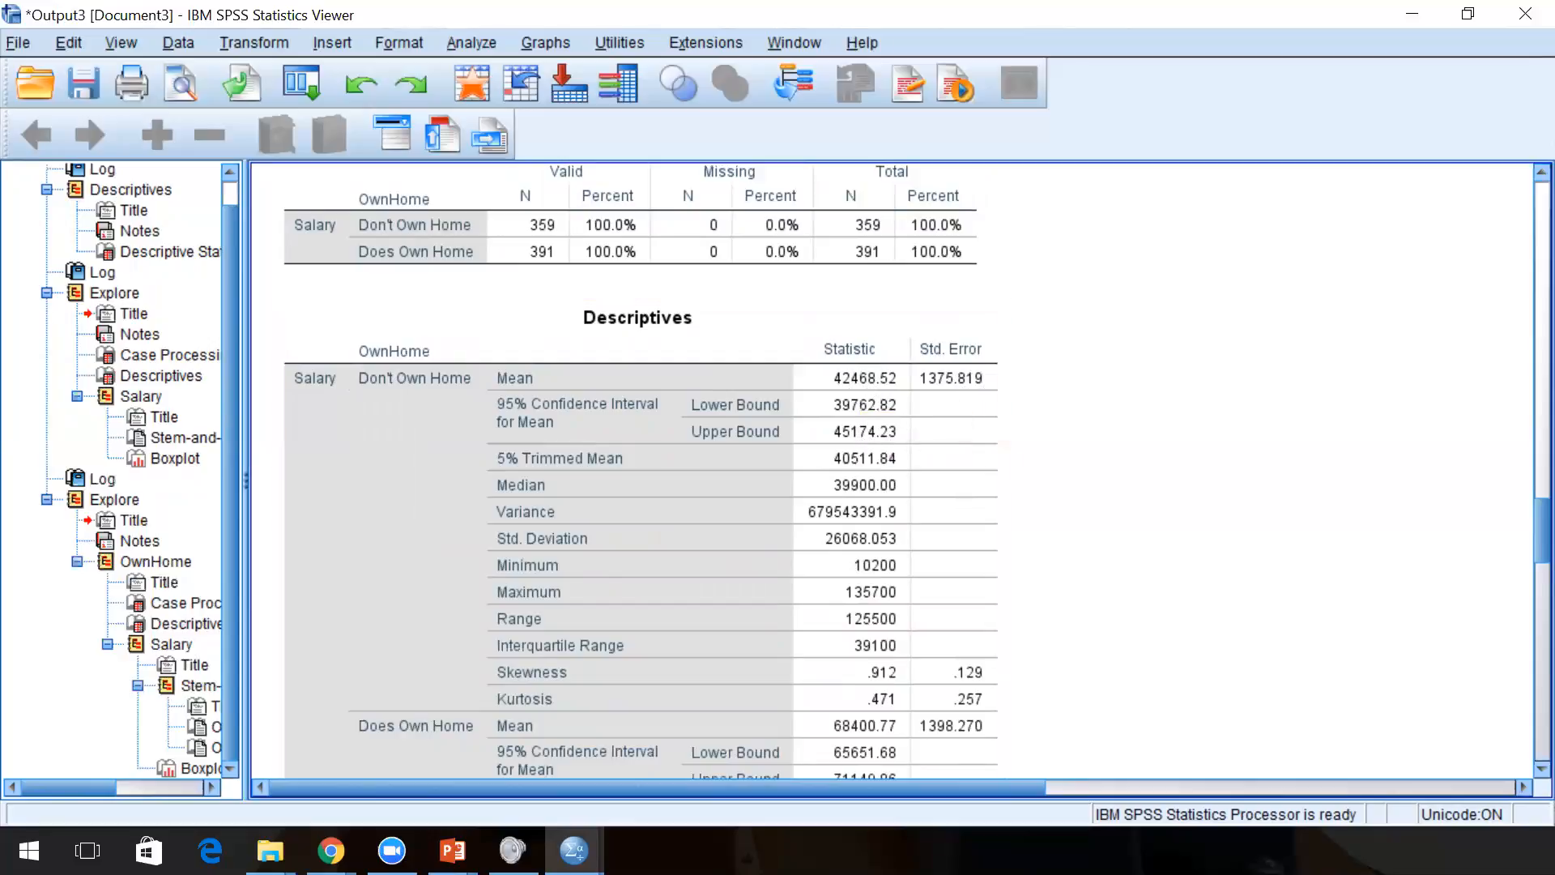
scroll(863, 445, down, 5)
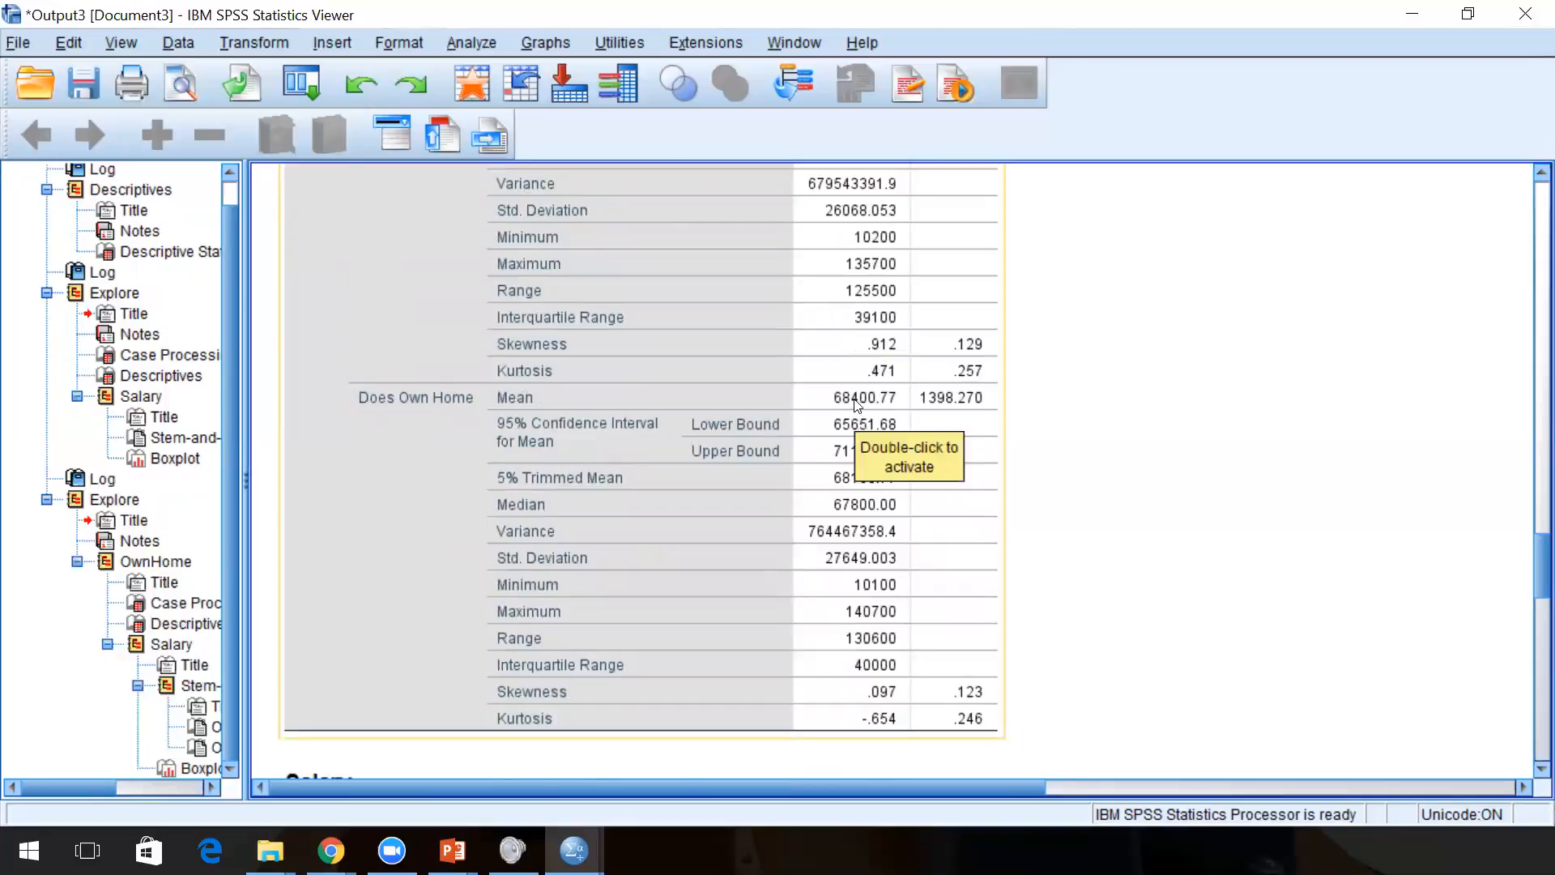
scroll(891, 470, up, 5)
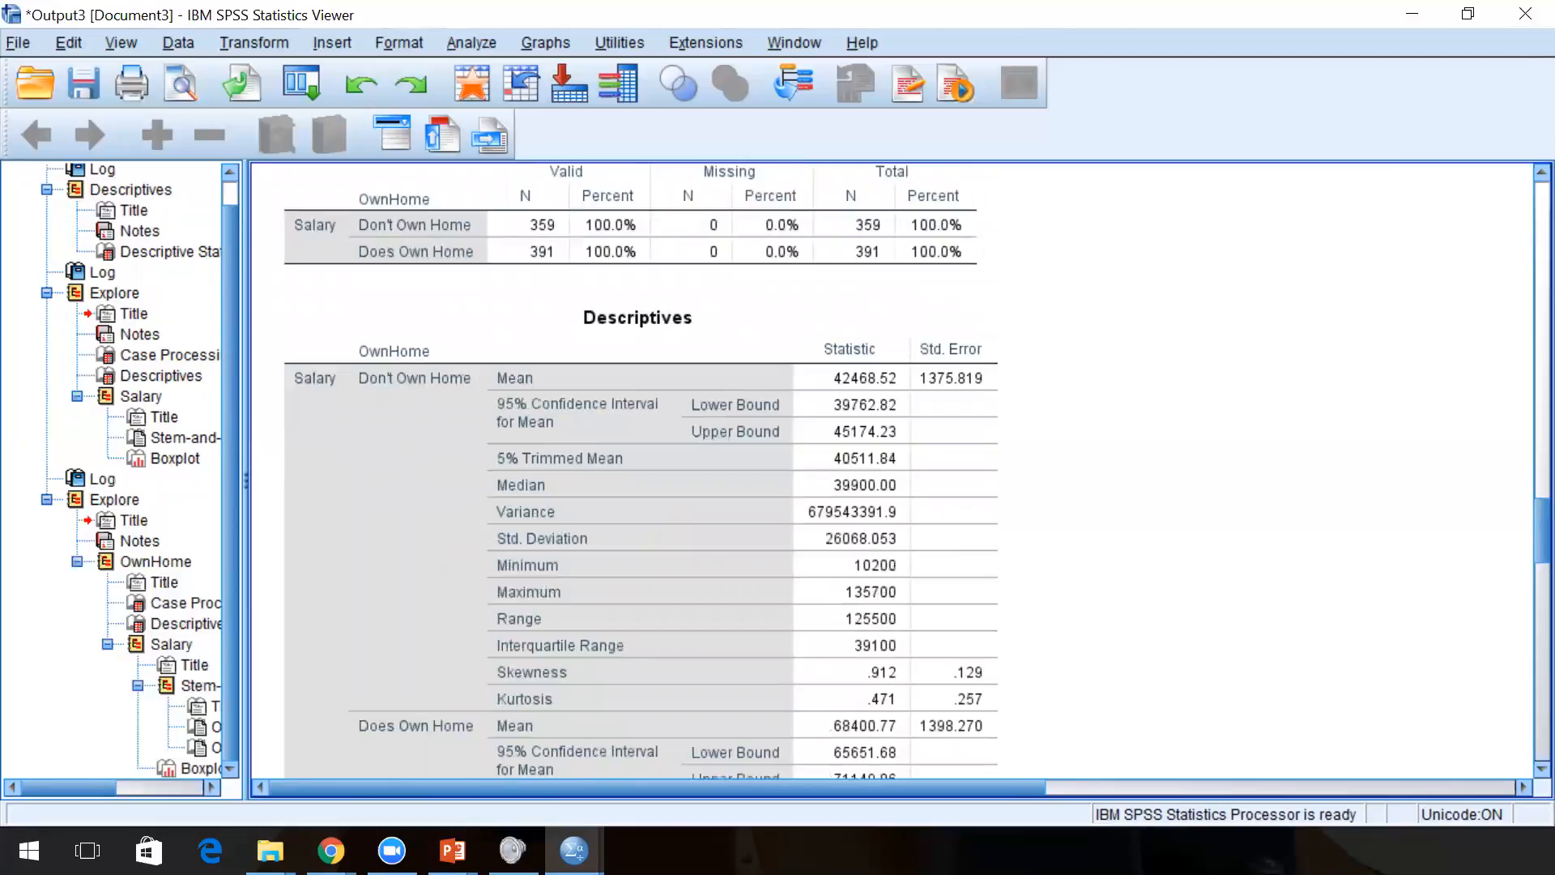
scroll(891, 470, down, 7)
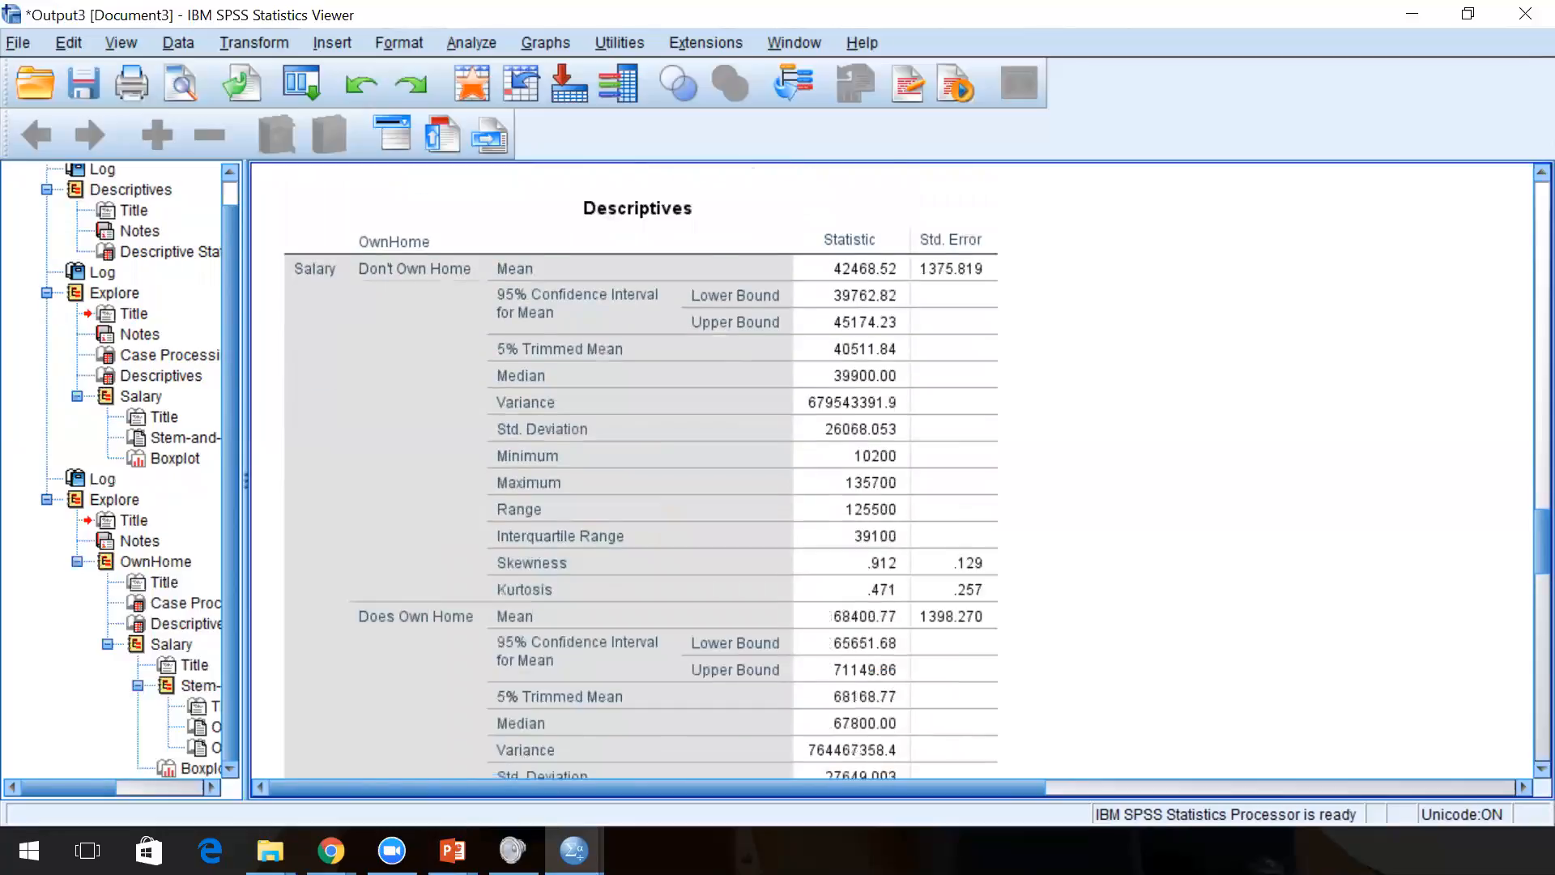
scroll(891, 470, up, 13)
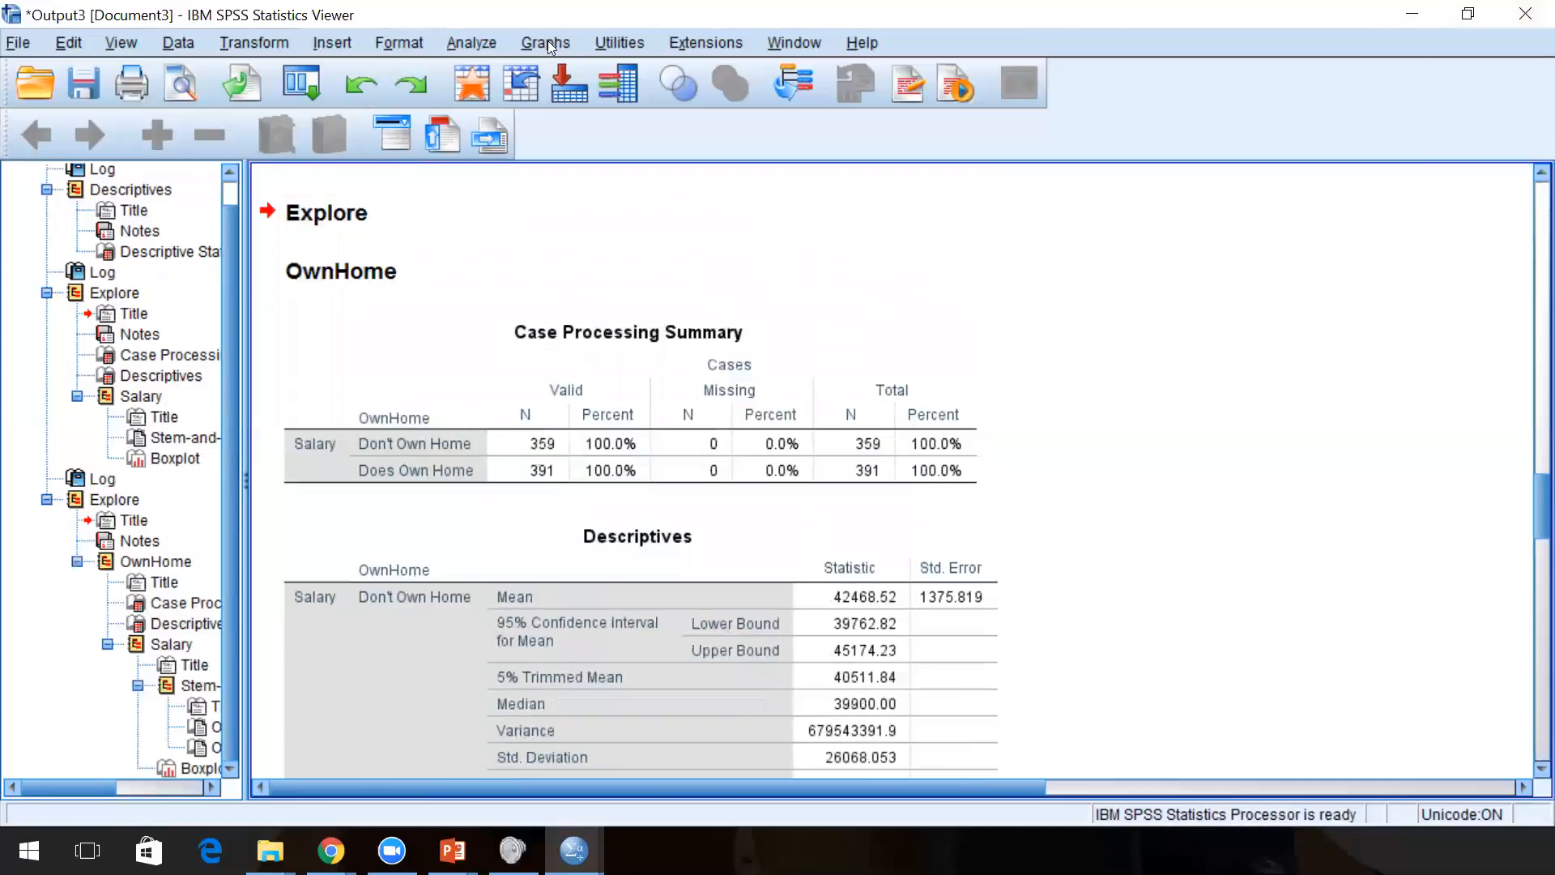
Run a Crosstabs analysis with OwnHome in the rows and Married in the columns, and view the resulting crosstabulation.
click(472, 43)
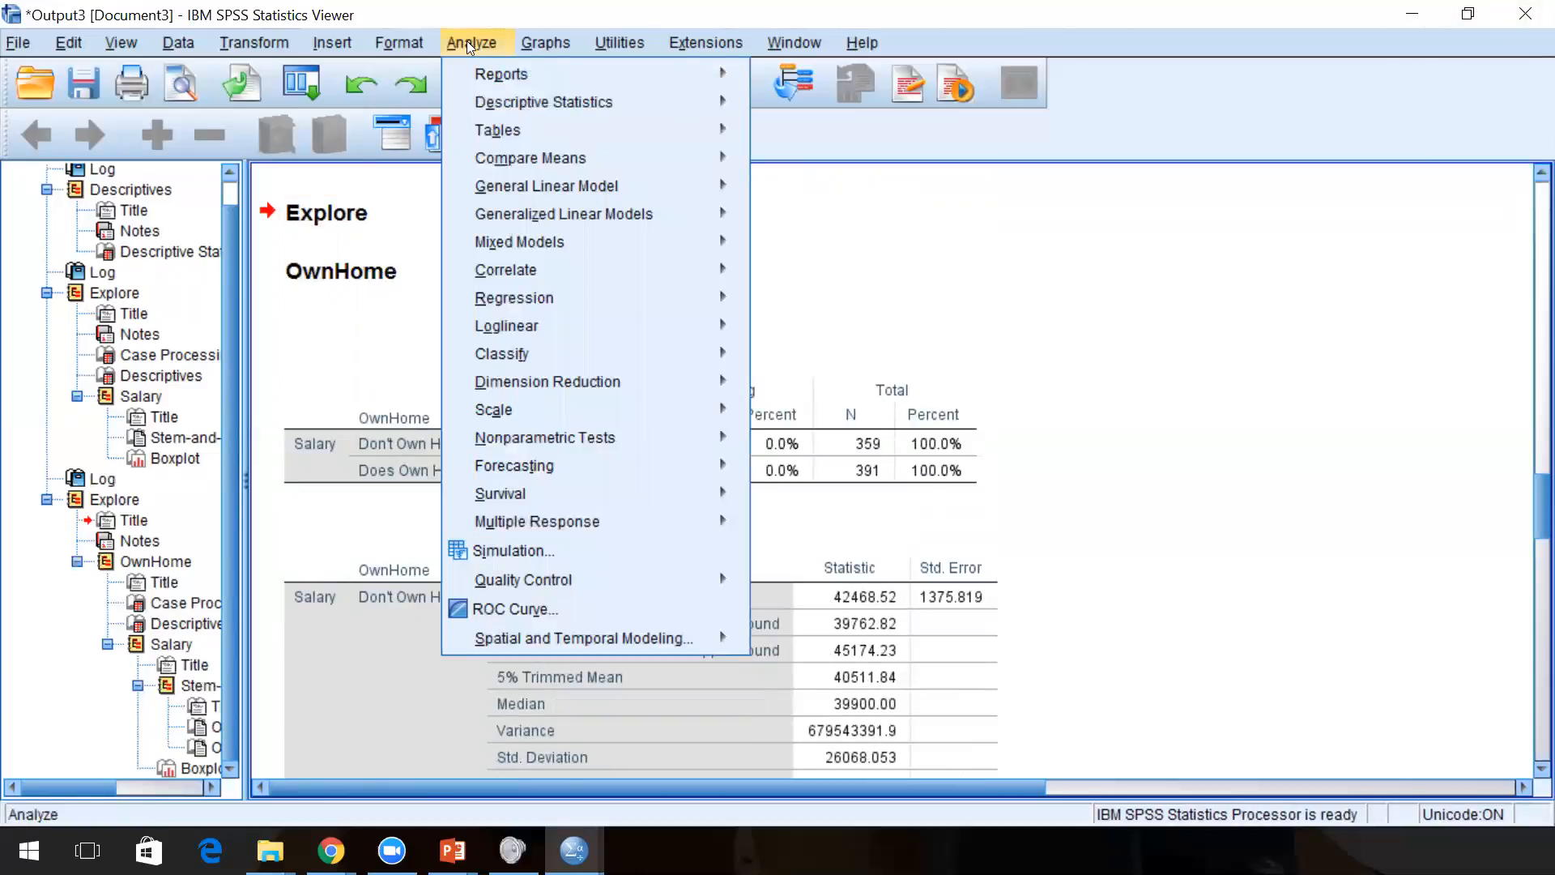
mouse_move(526, 99)
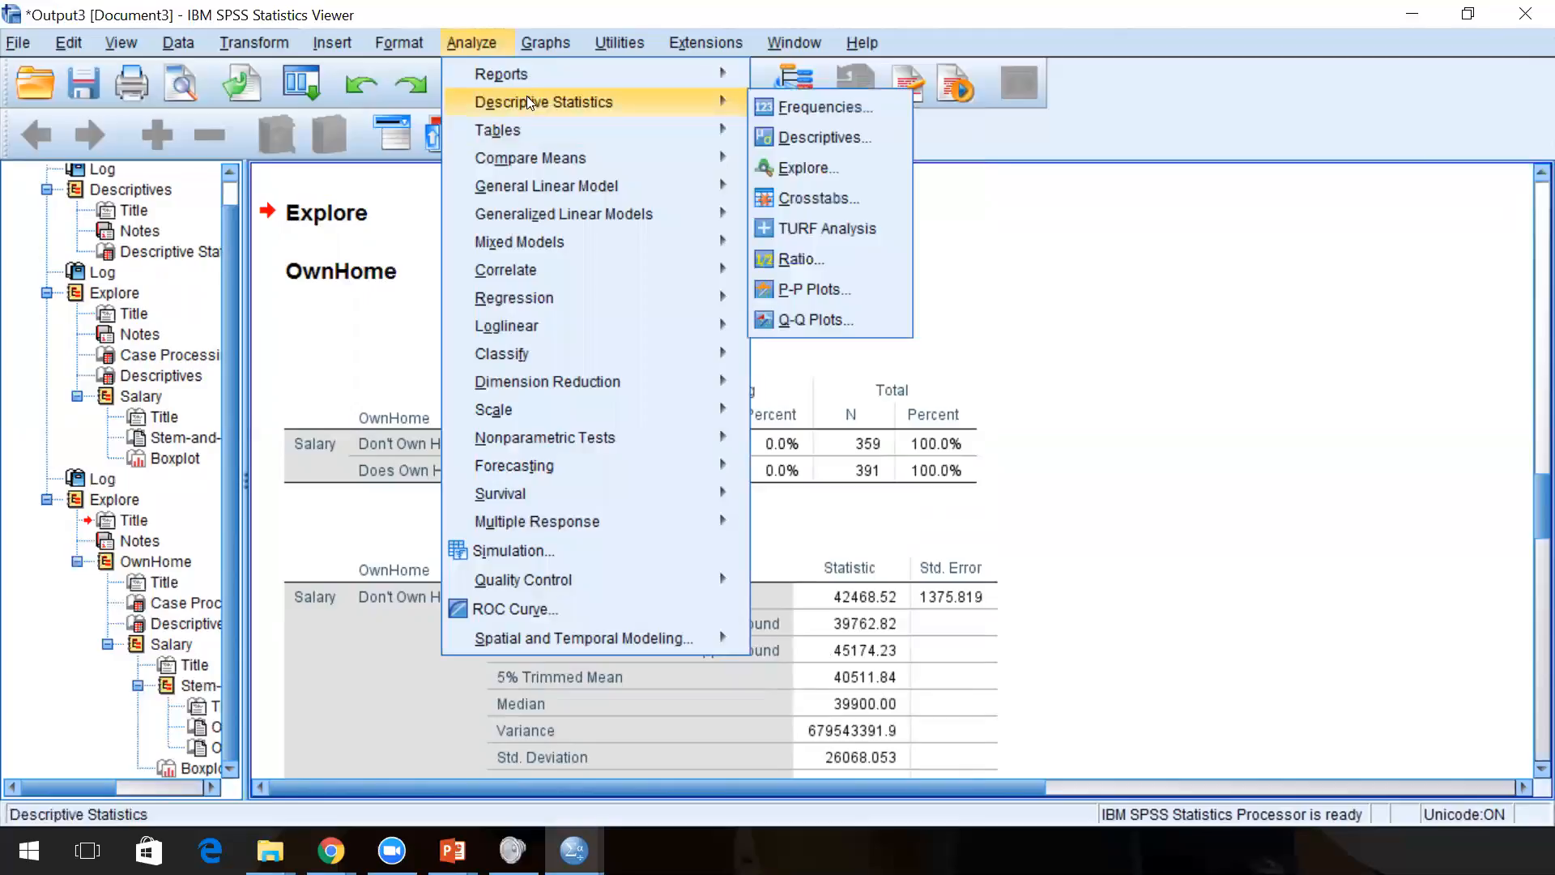
click(814, 168)
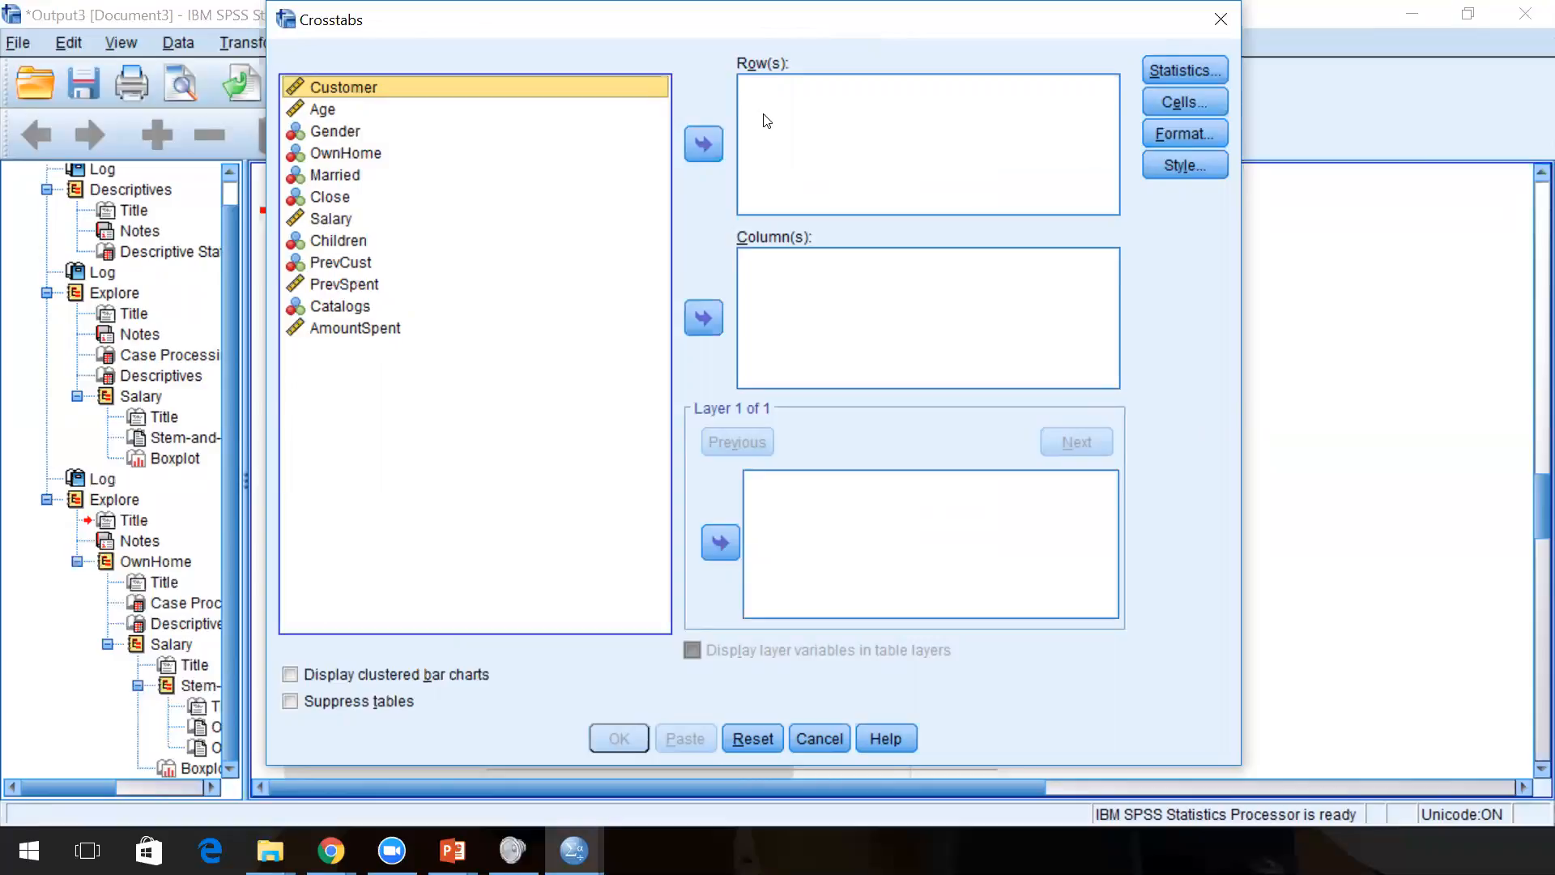
click(350, 154)
click(689, 145)
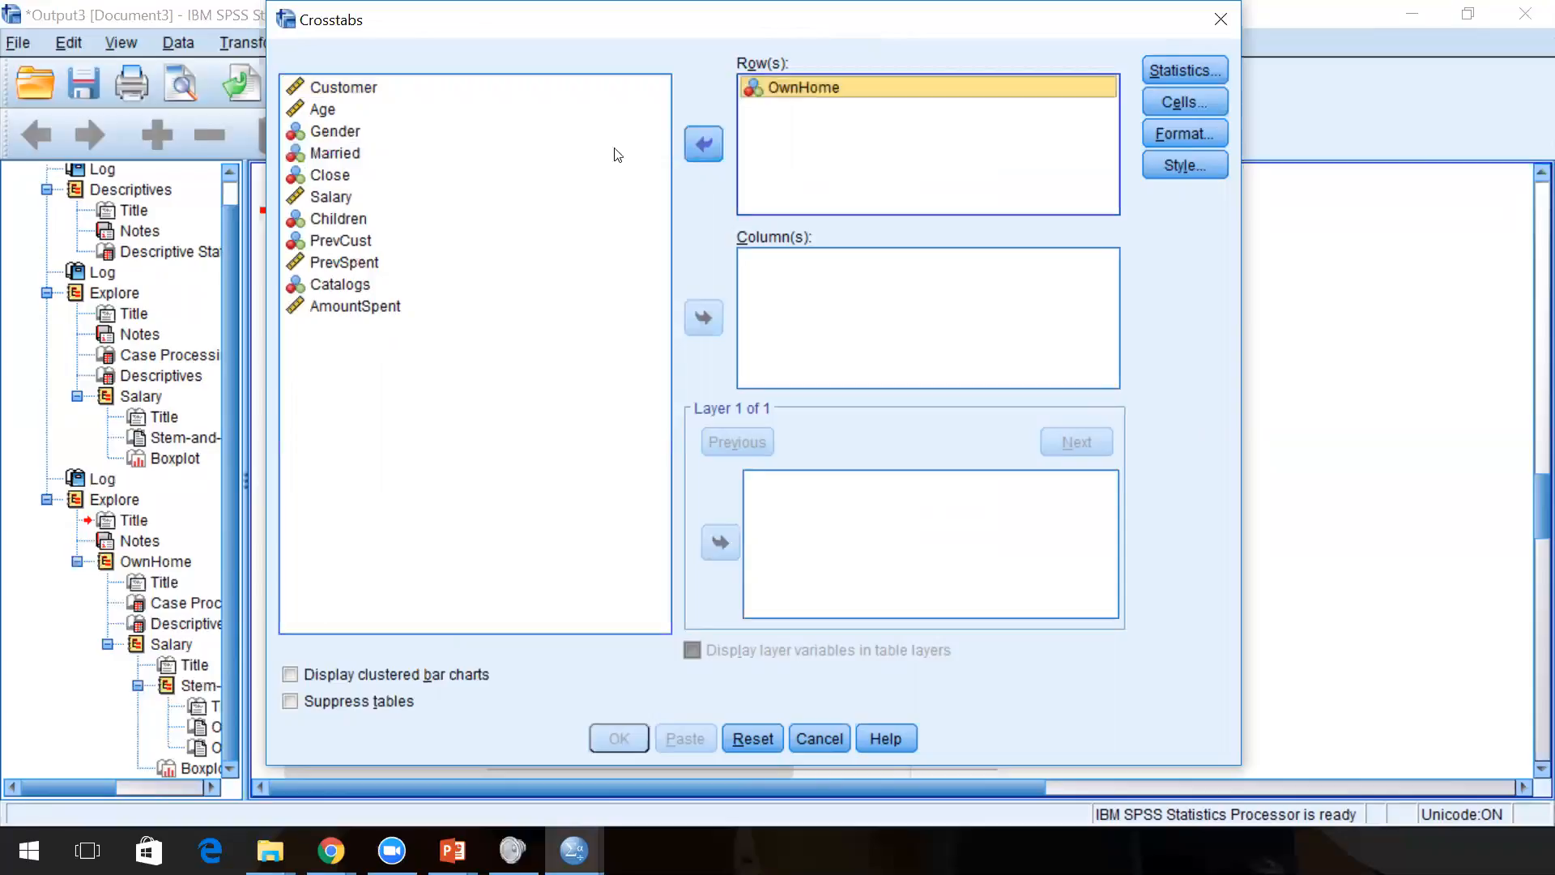
click(348, 158)
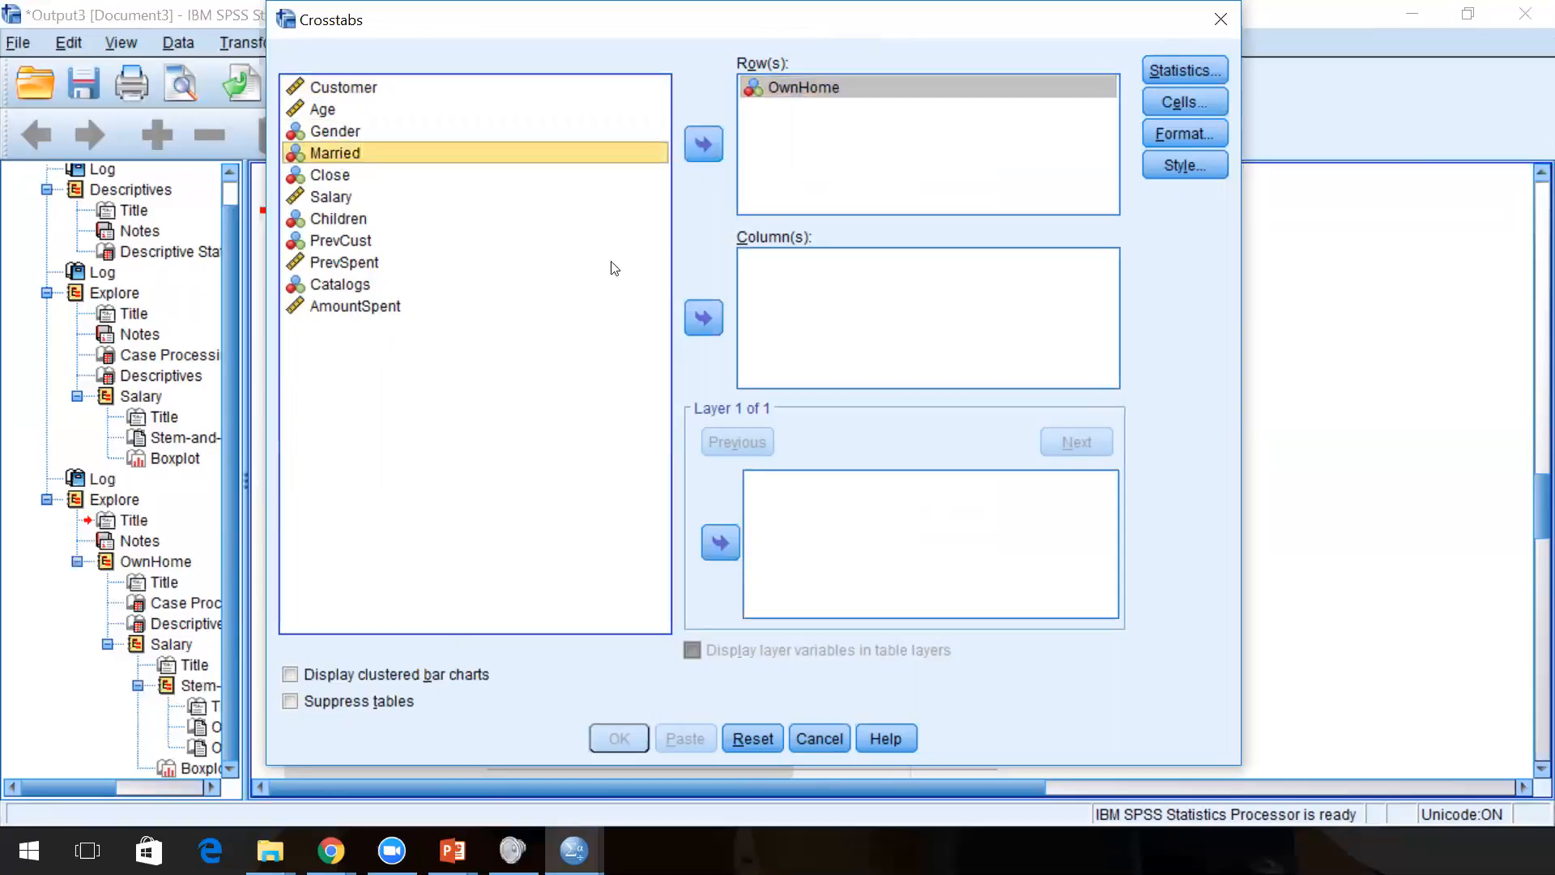
click(701, 317)
click(619, 738)
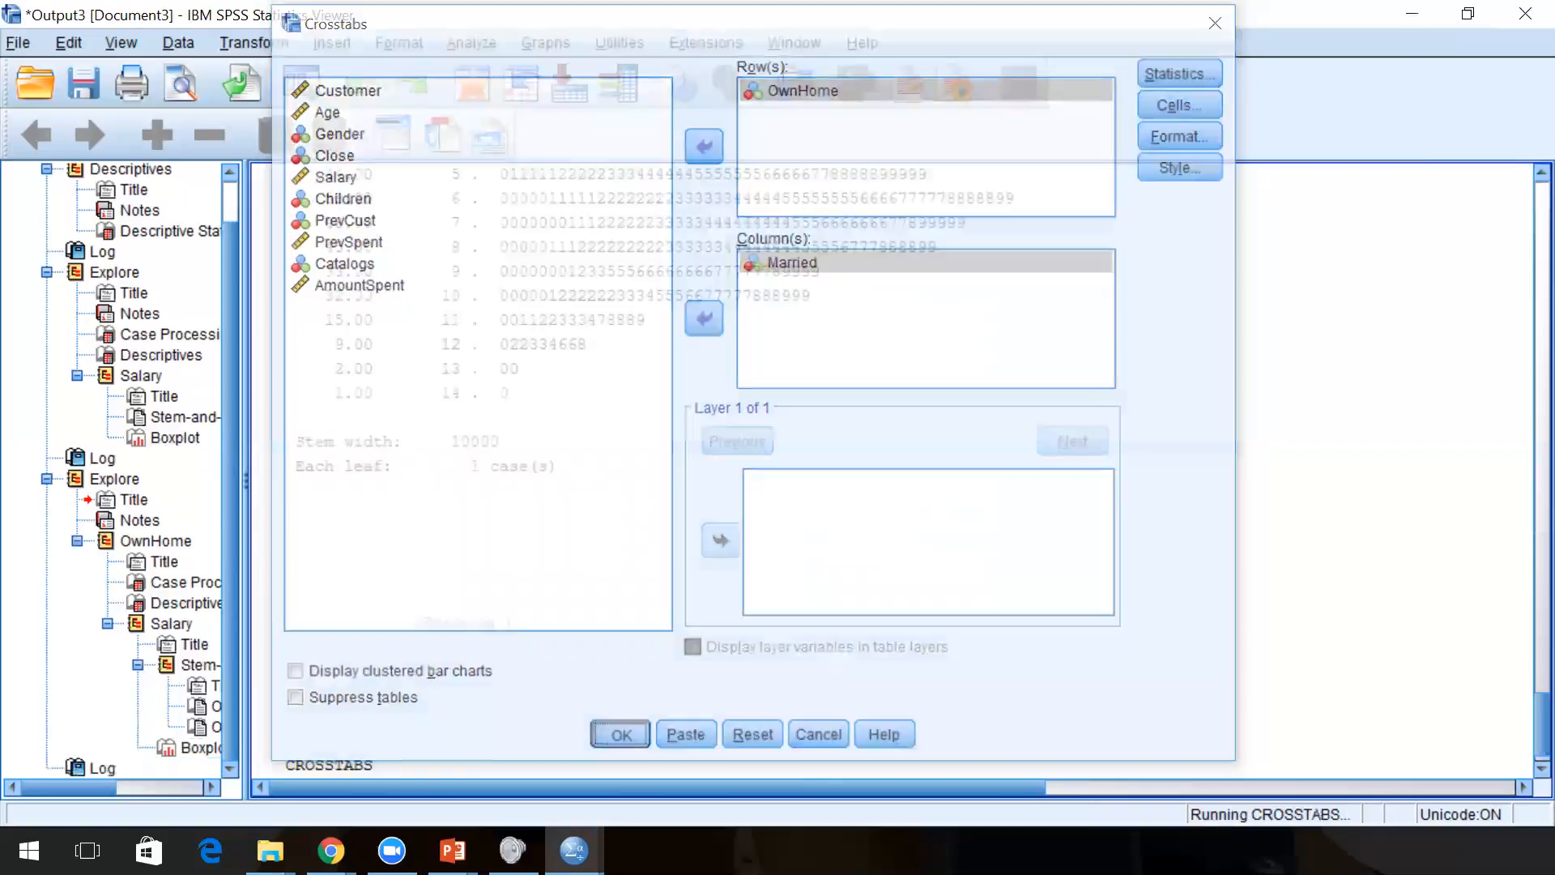
scroll(689, 308, down, 1)
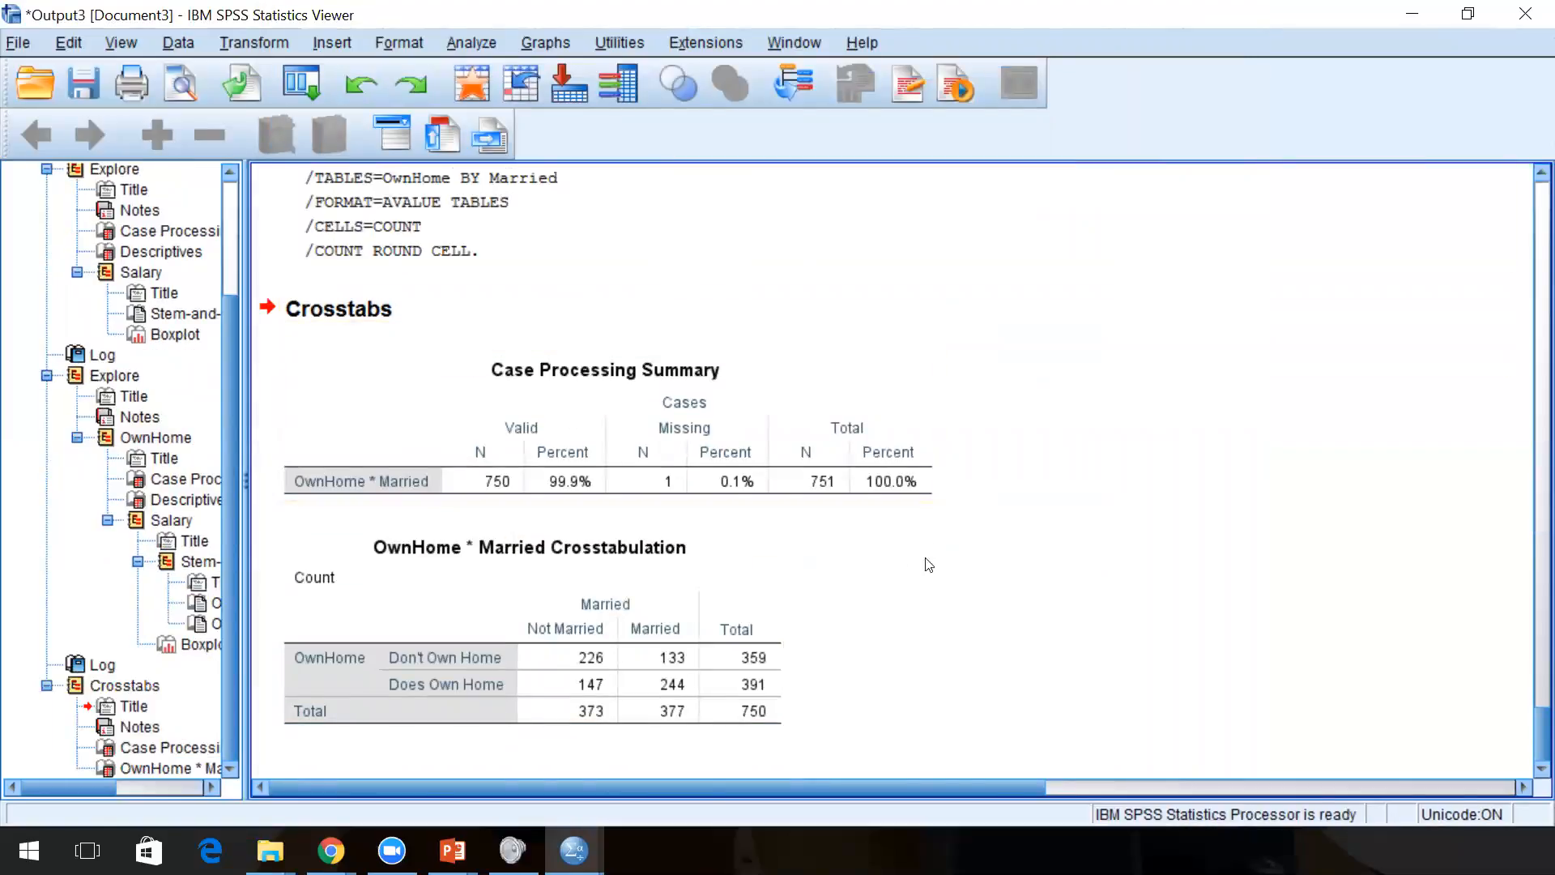
click(784, 533)
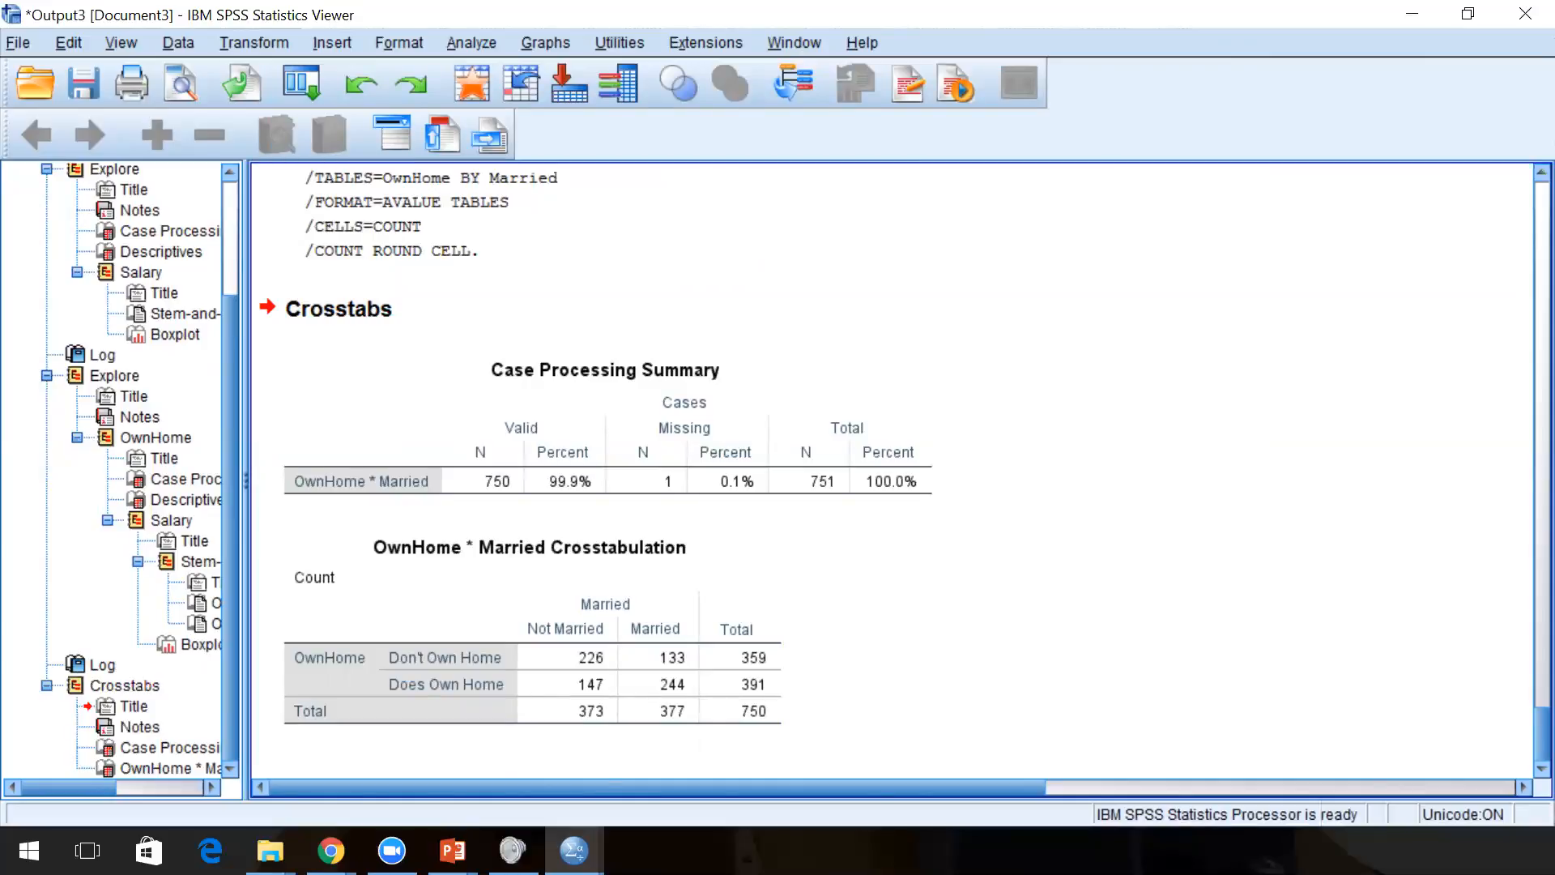
Close the output viewer without saving its contents and return to the CustomerData dataset, selecting the Married value of case 7.
scroll(891, 470, up, 20)
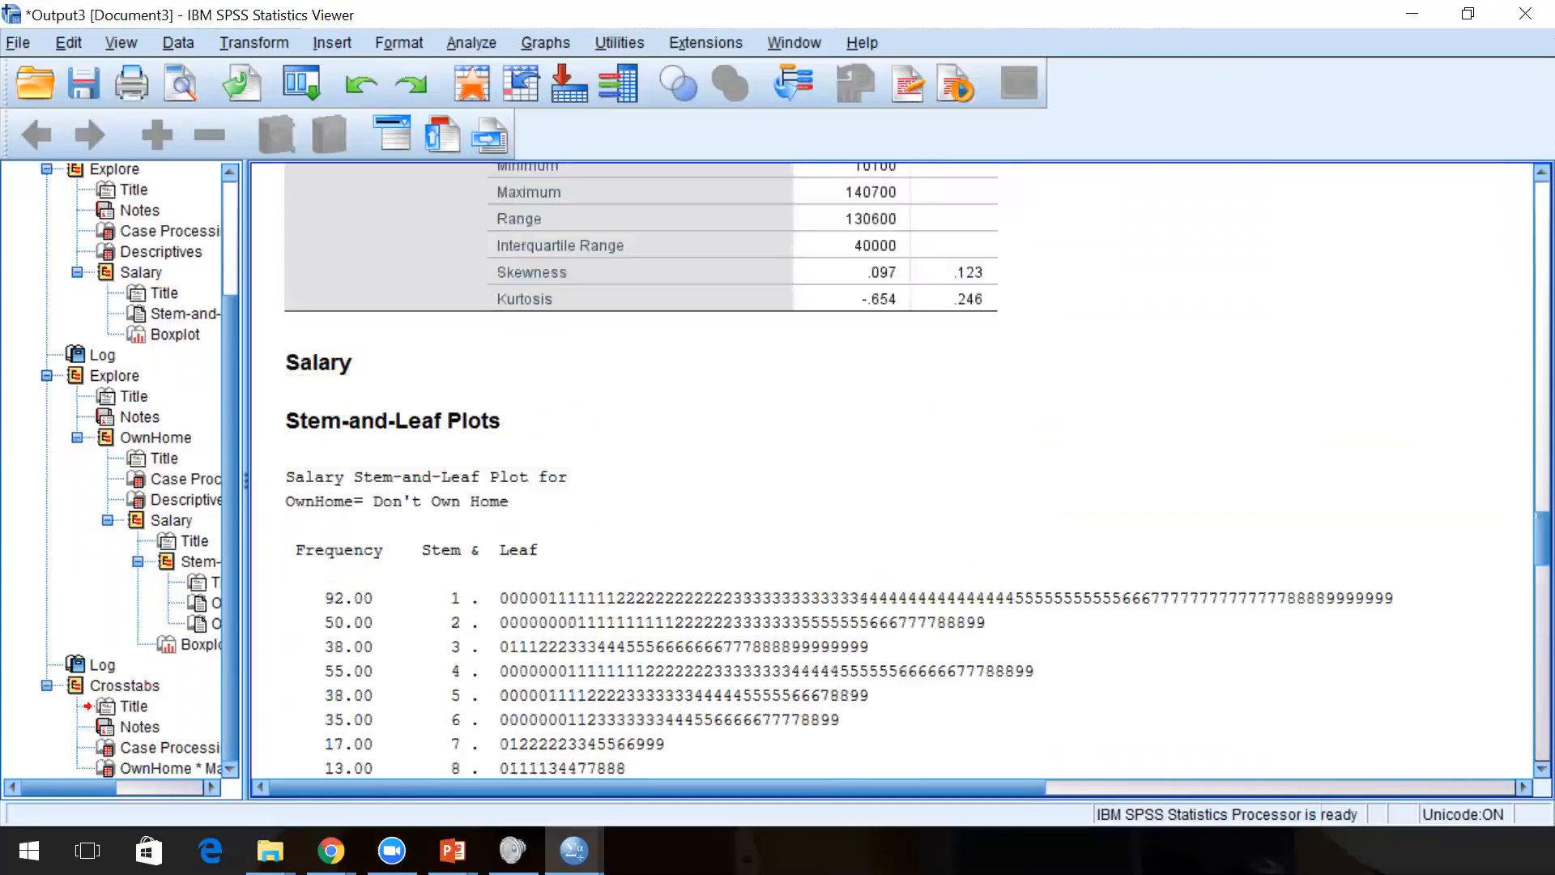
click(1525, 14)
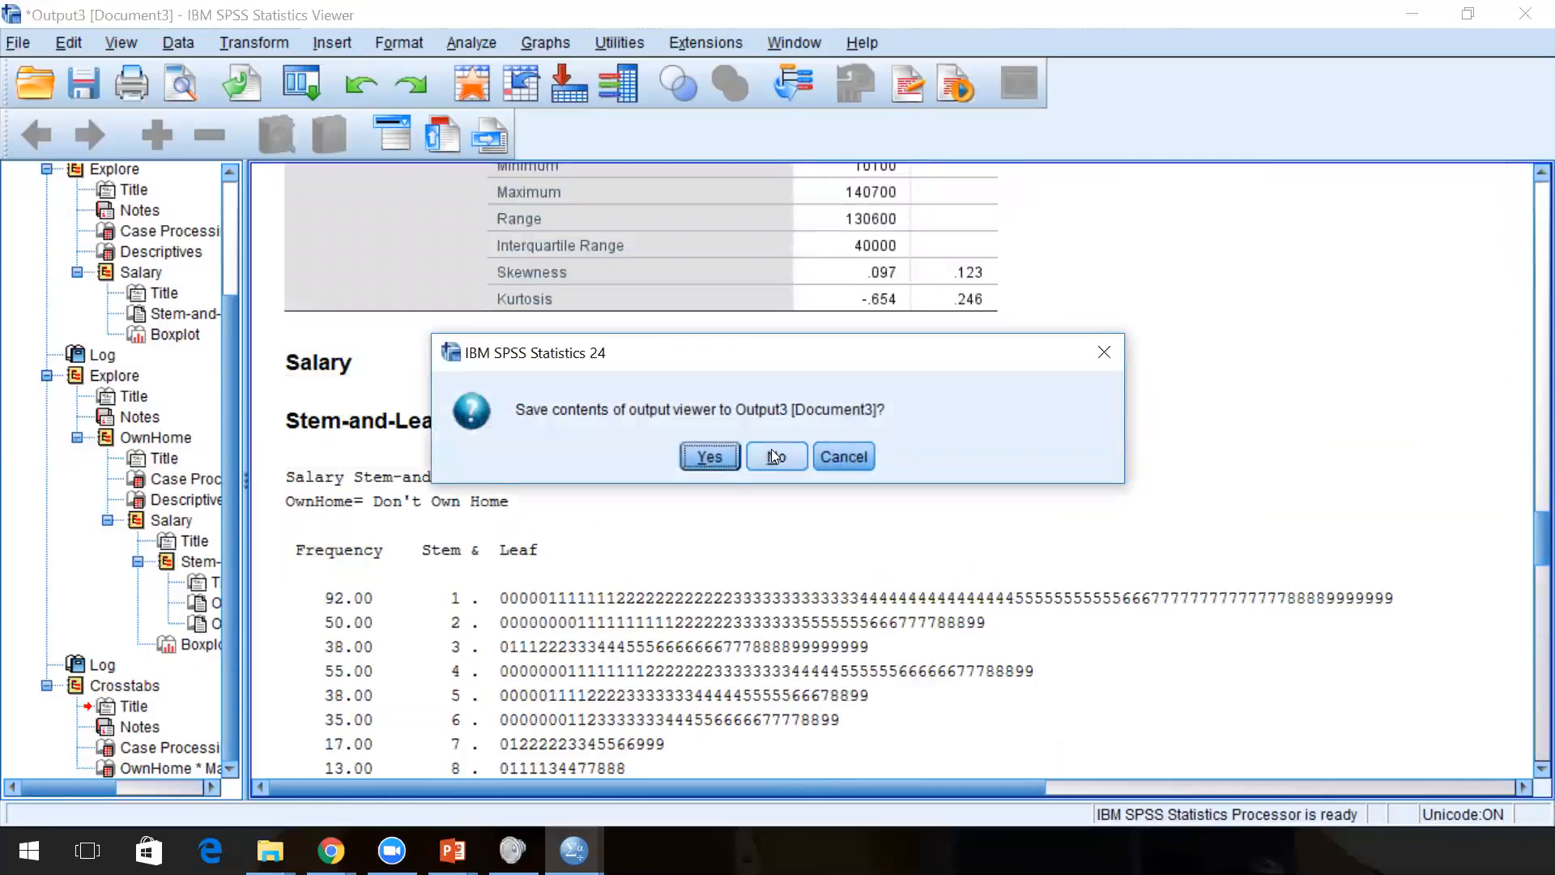
click(775, 456)
click(713, 340)
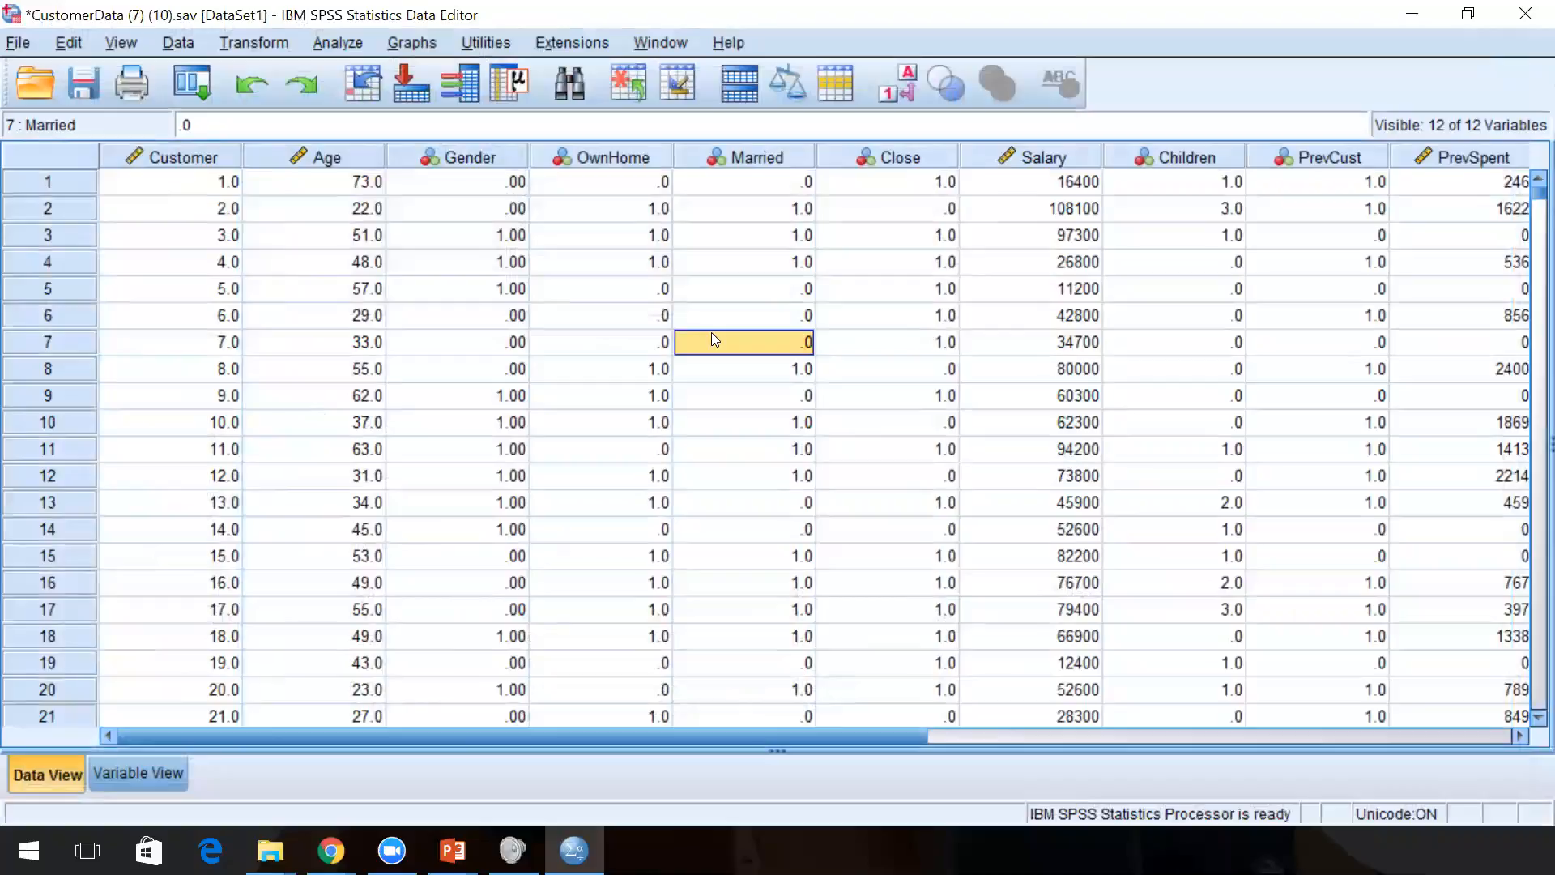